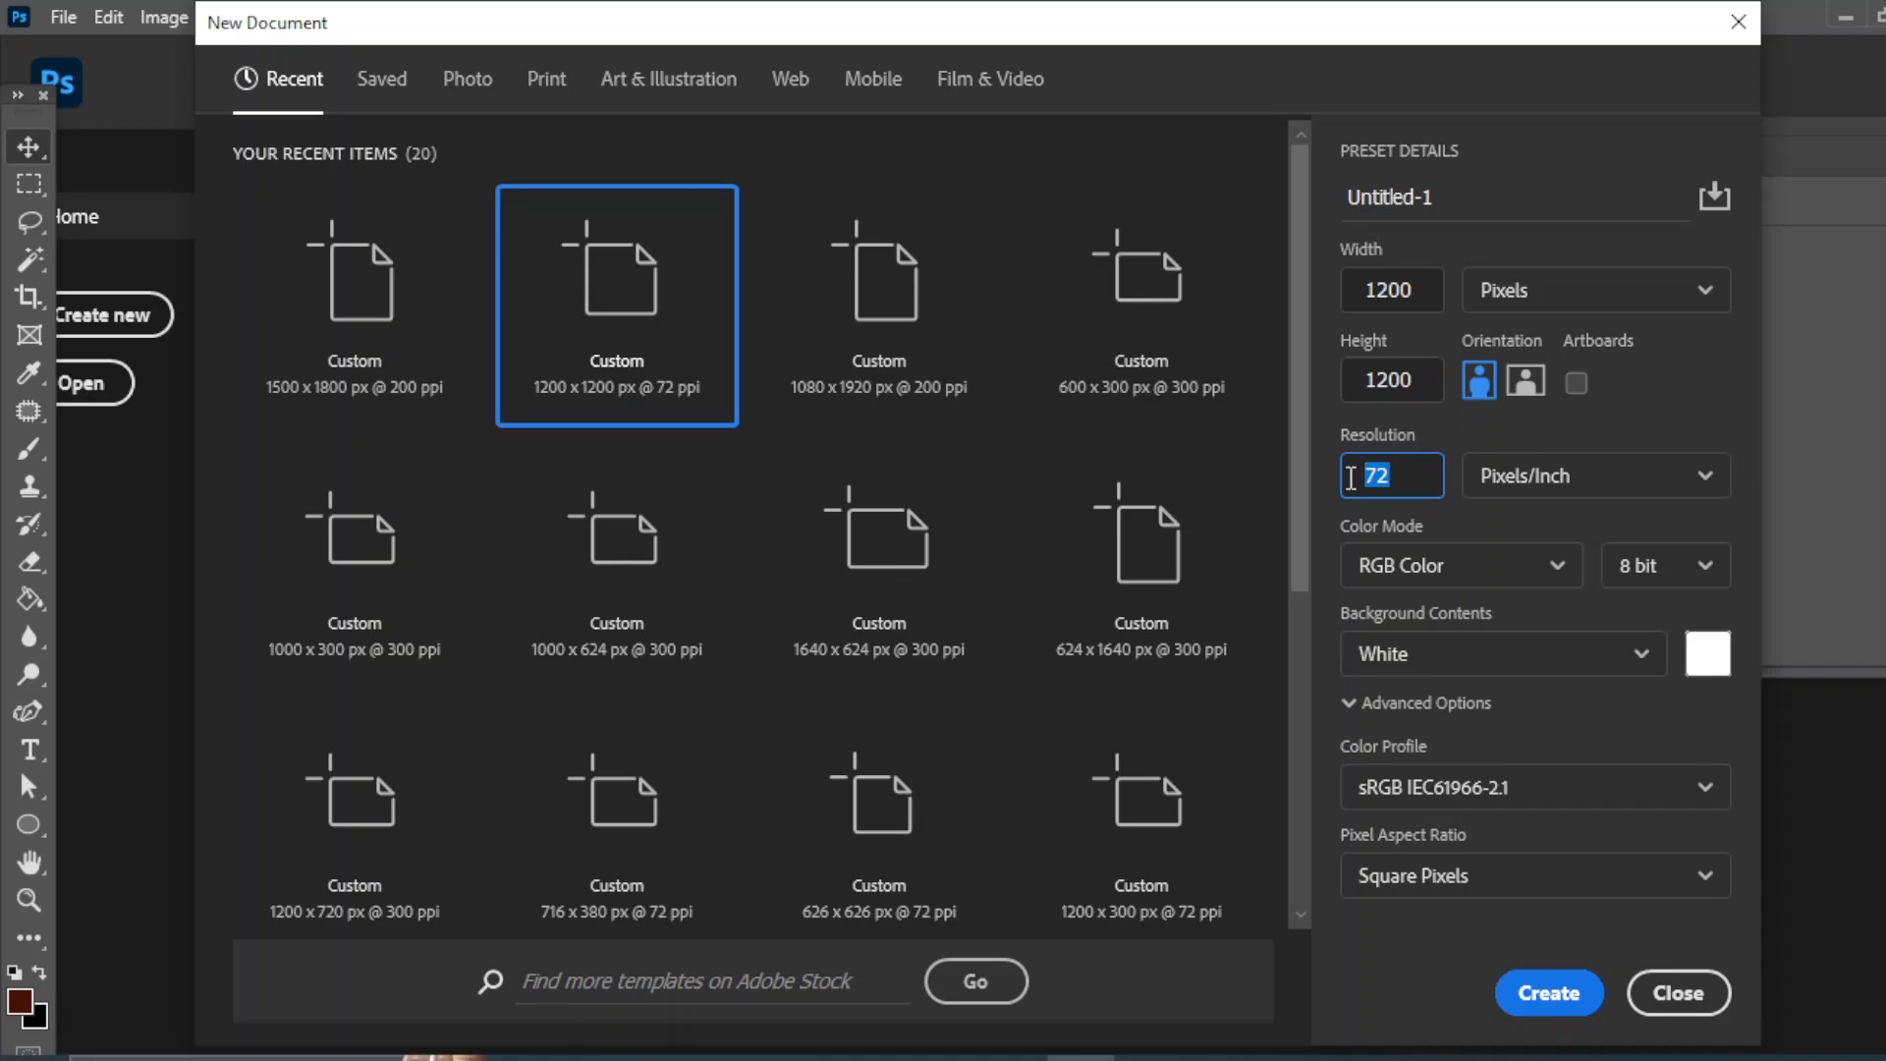
- Create the blank white 1200 × 1200 px document at 300 ppi
click(1533, 995)
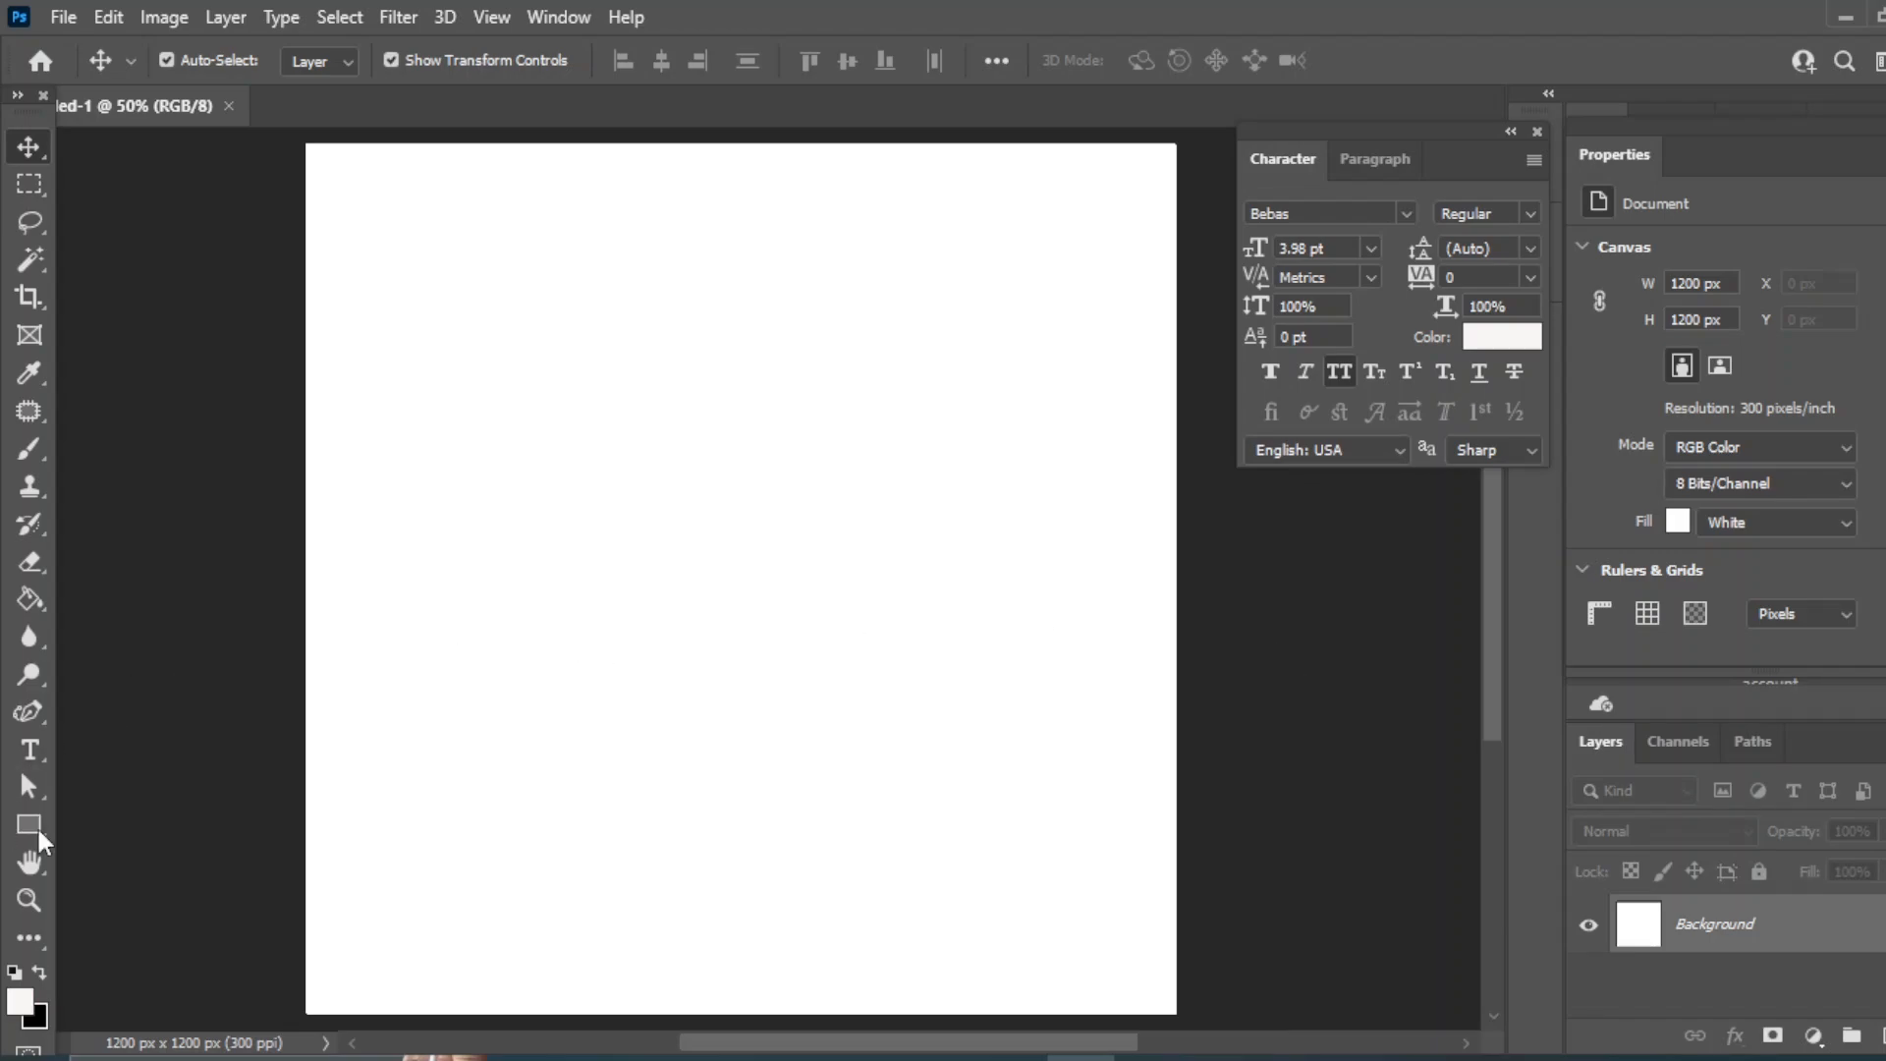
- Draw a rectangle over the entire canvas and fill it with the navy blue swatch
click(33, 819)
click(92, 825)
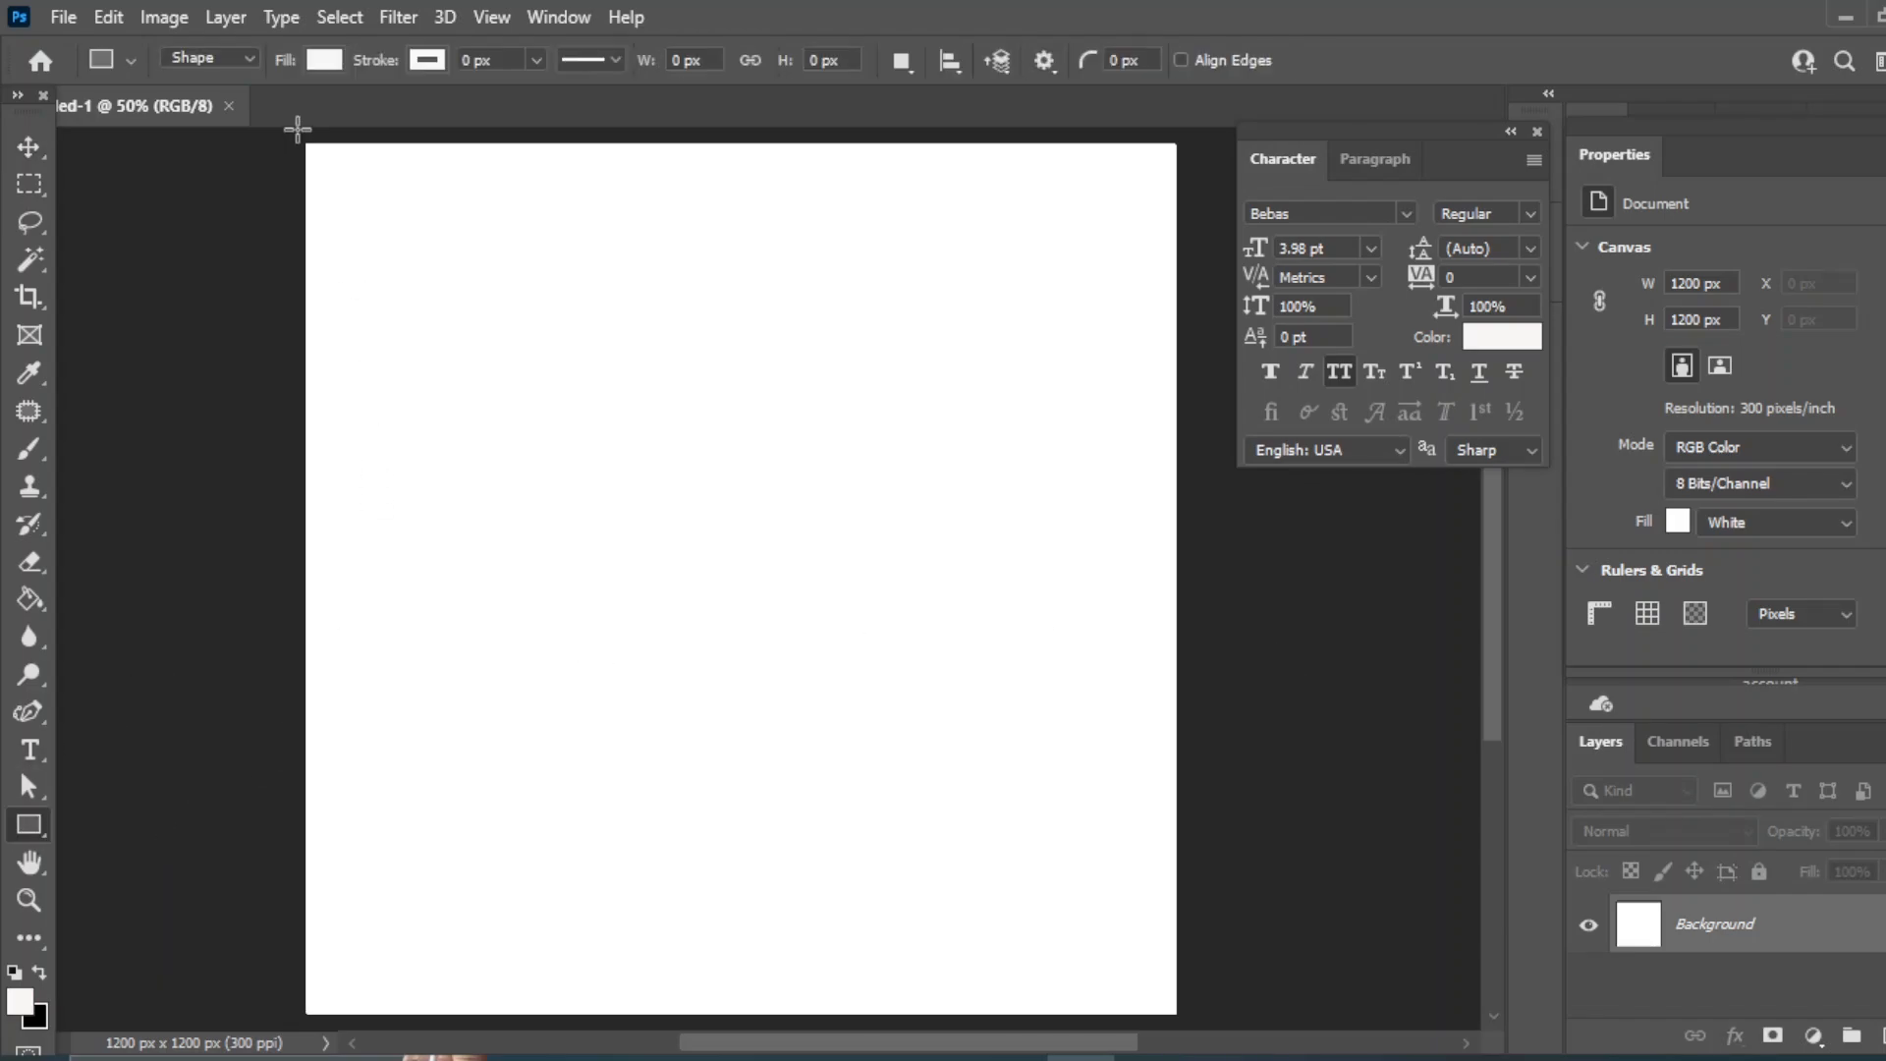
drag(295, 137, 1185, 1025)
key(v)
click(1675, 458)
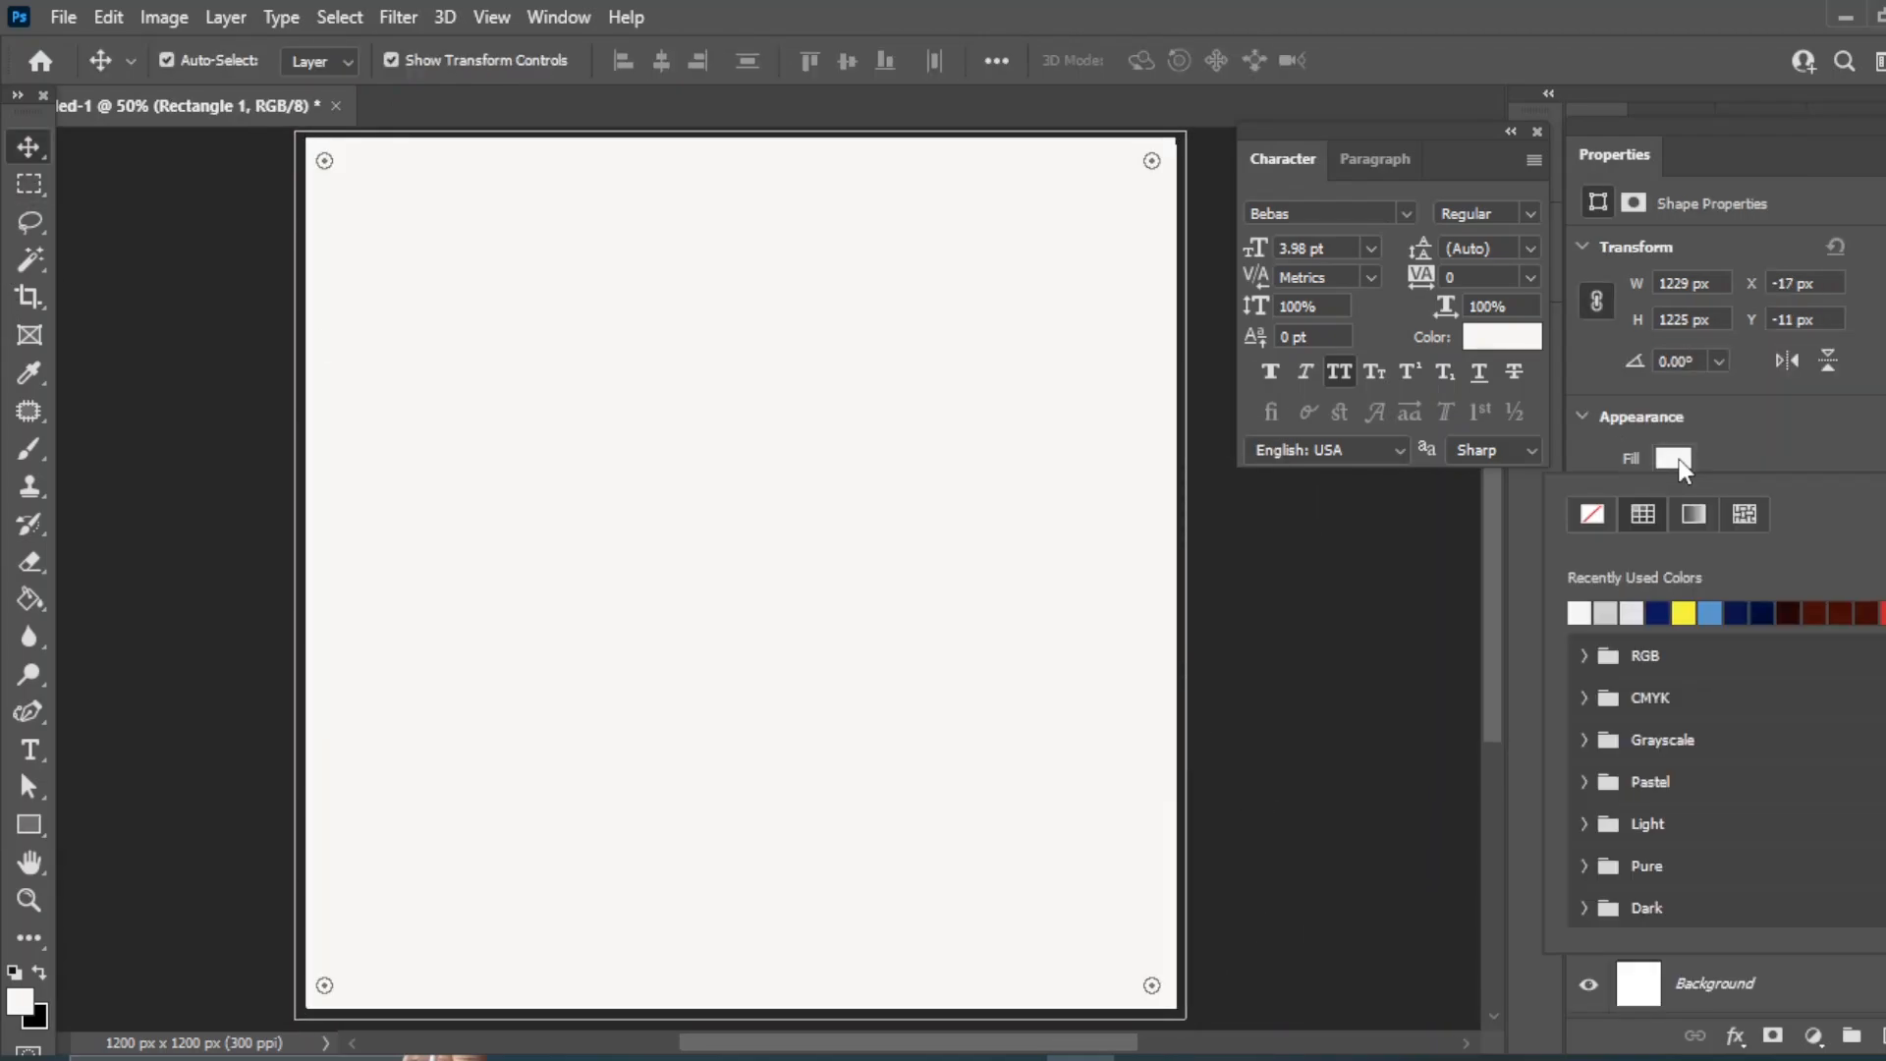
click(27, 150)
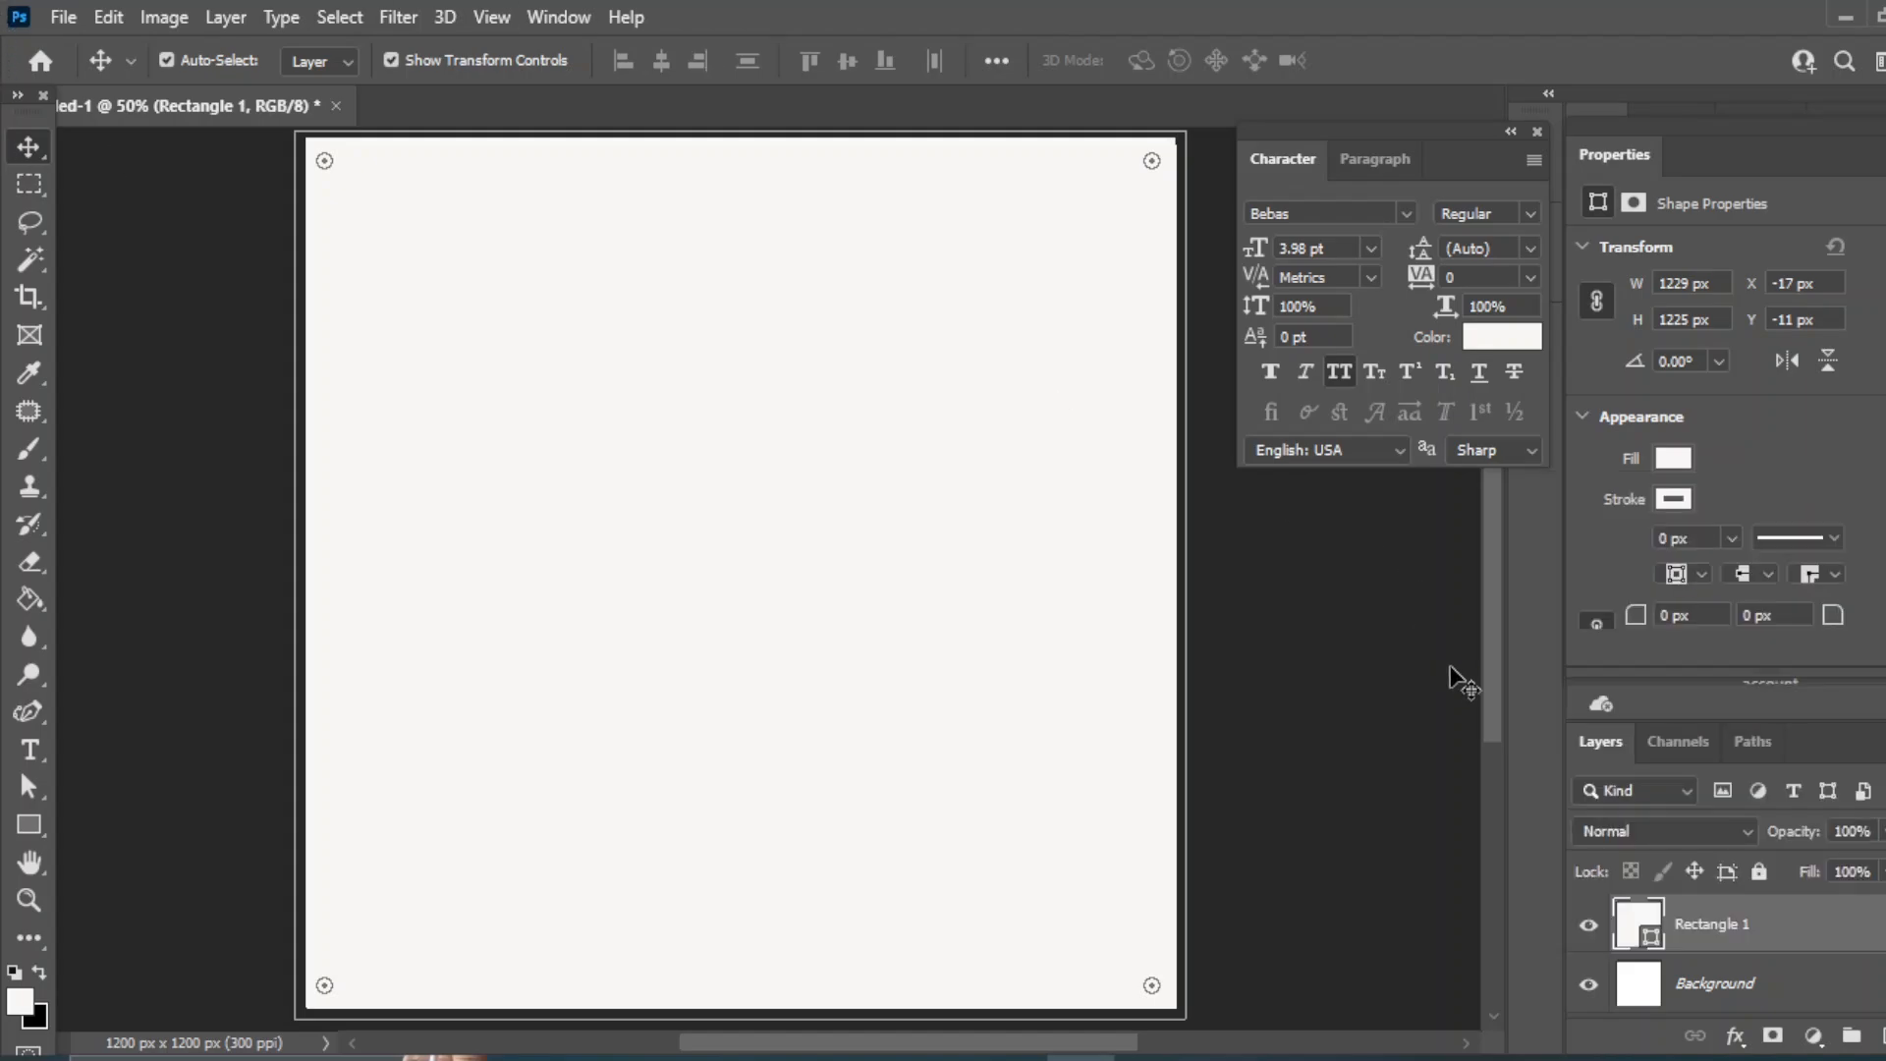
click(1367, 604)
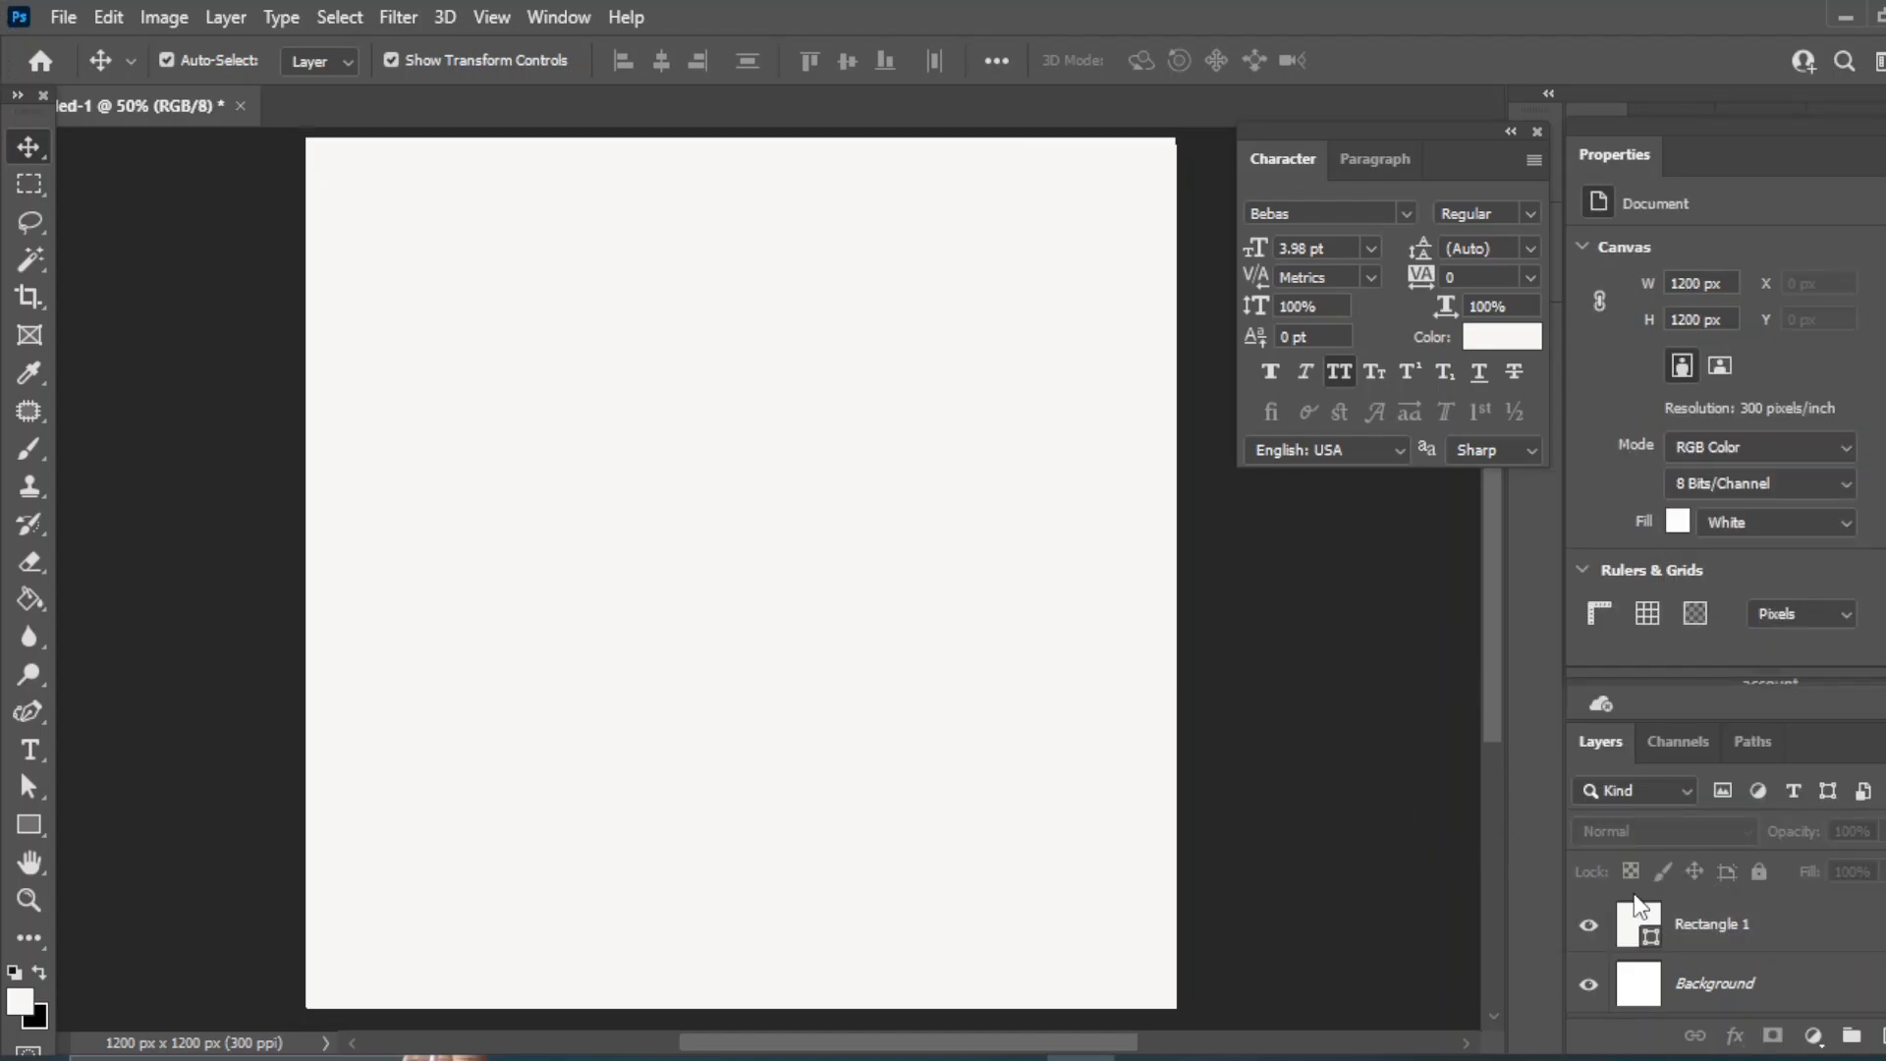
click(1726, 932)
click(1670, 460)
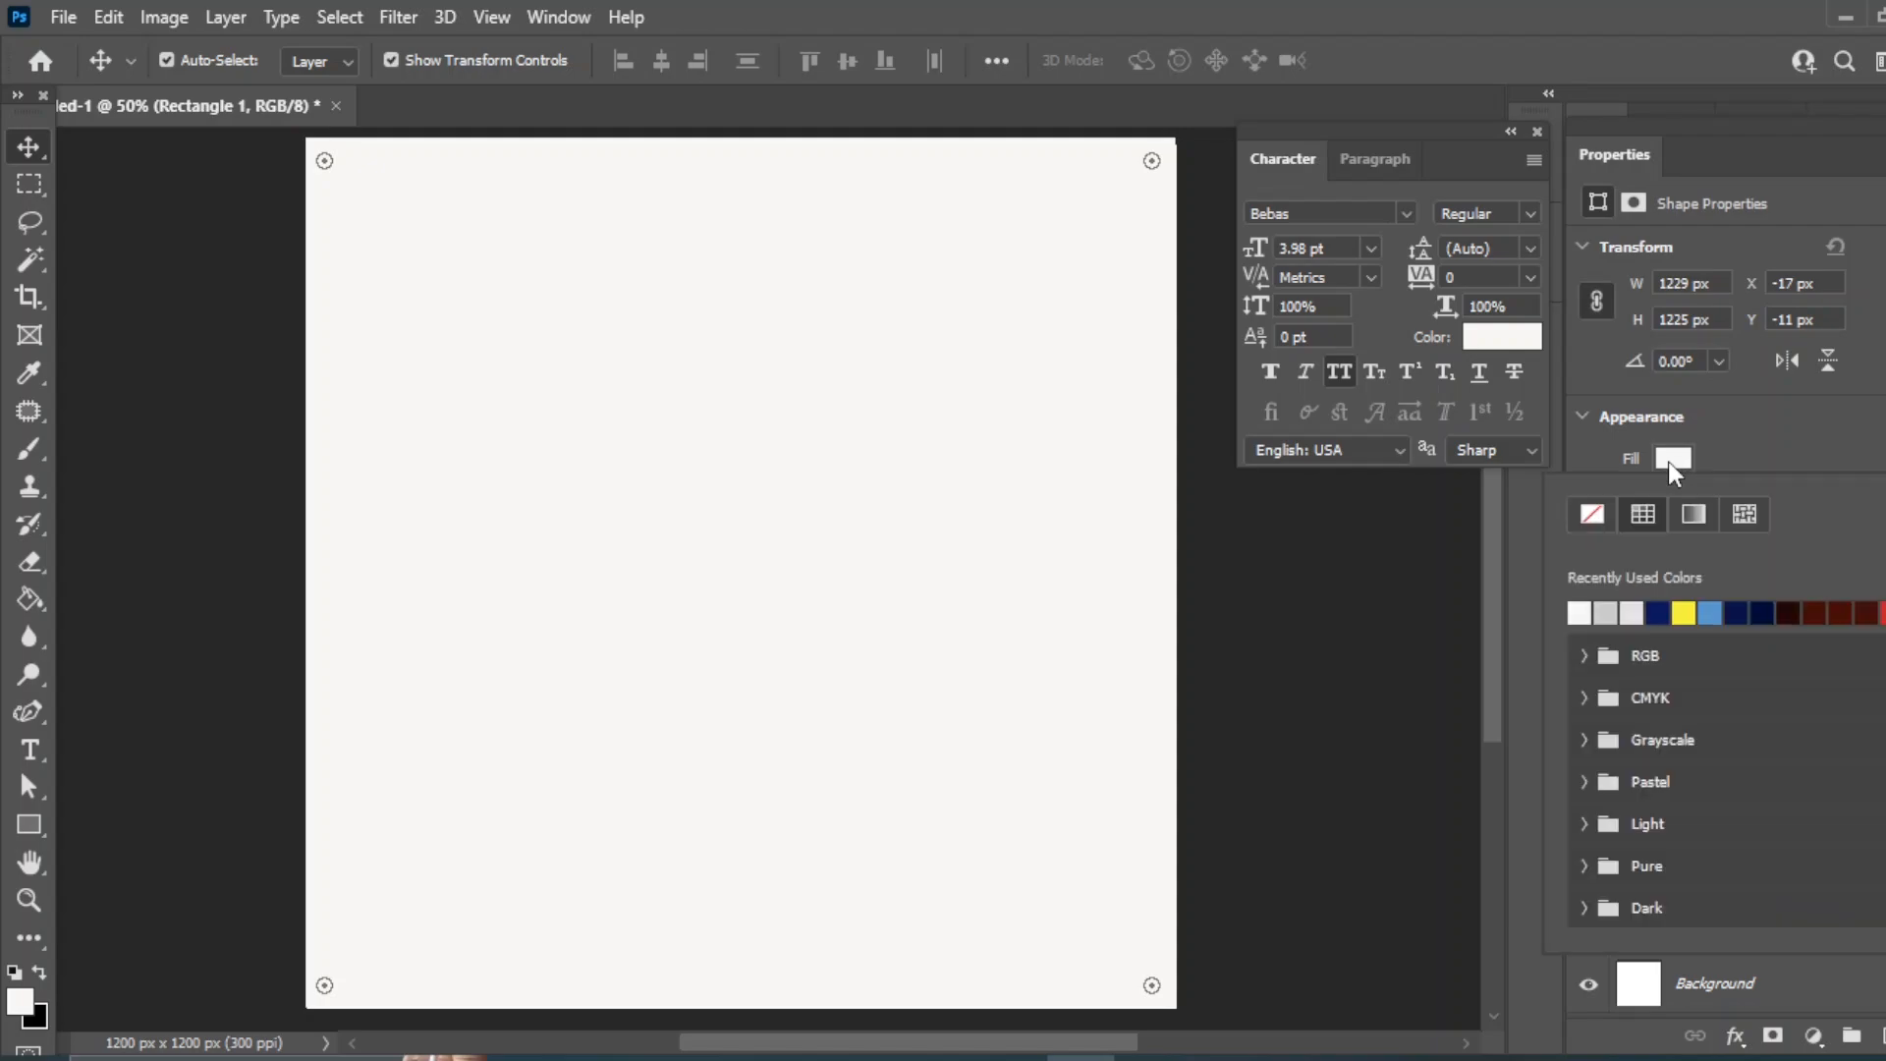
click(1671, 612)
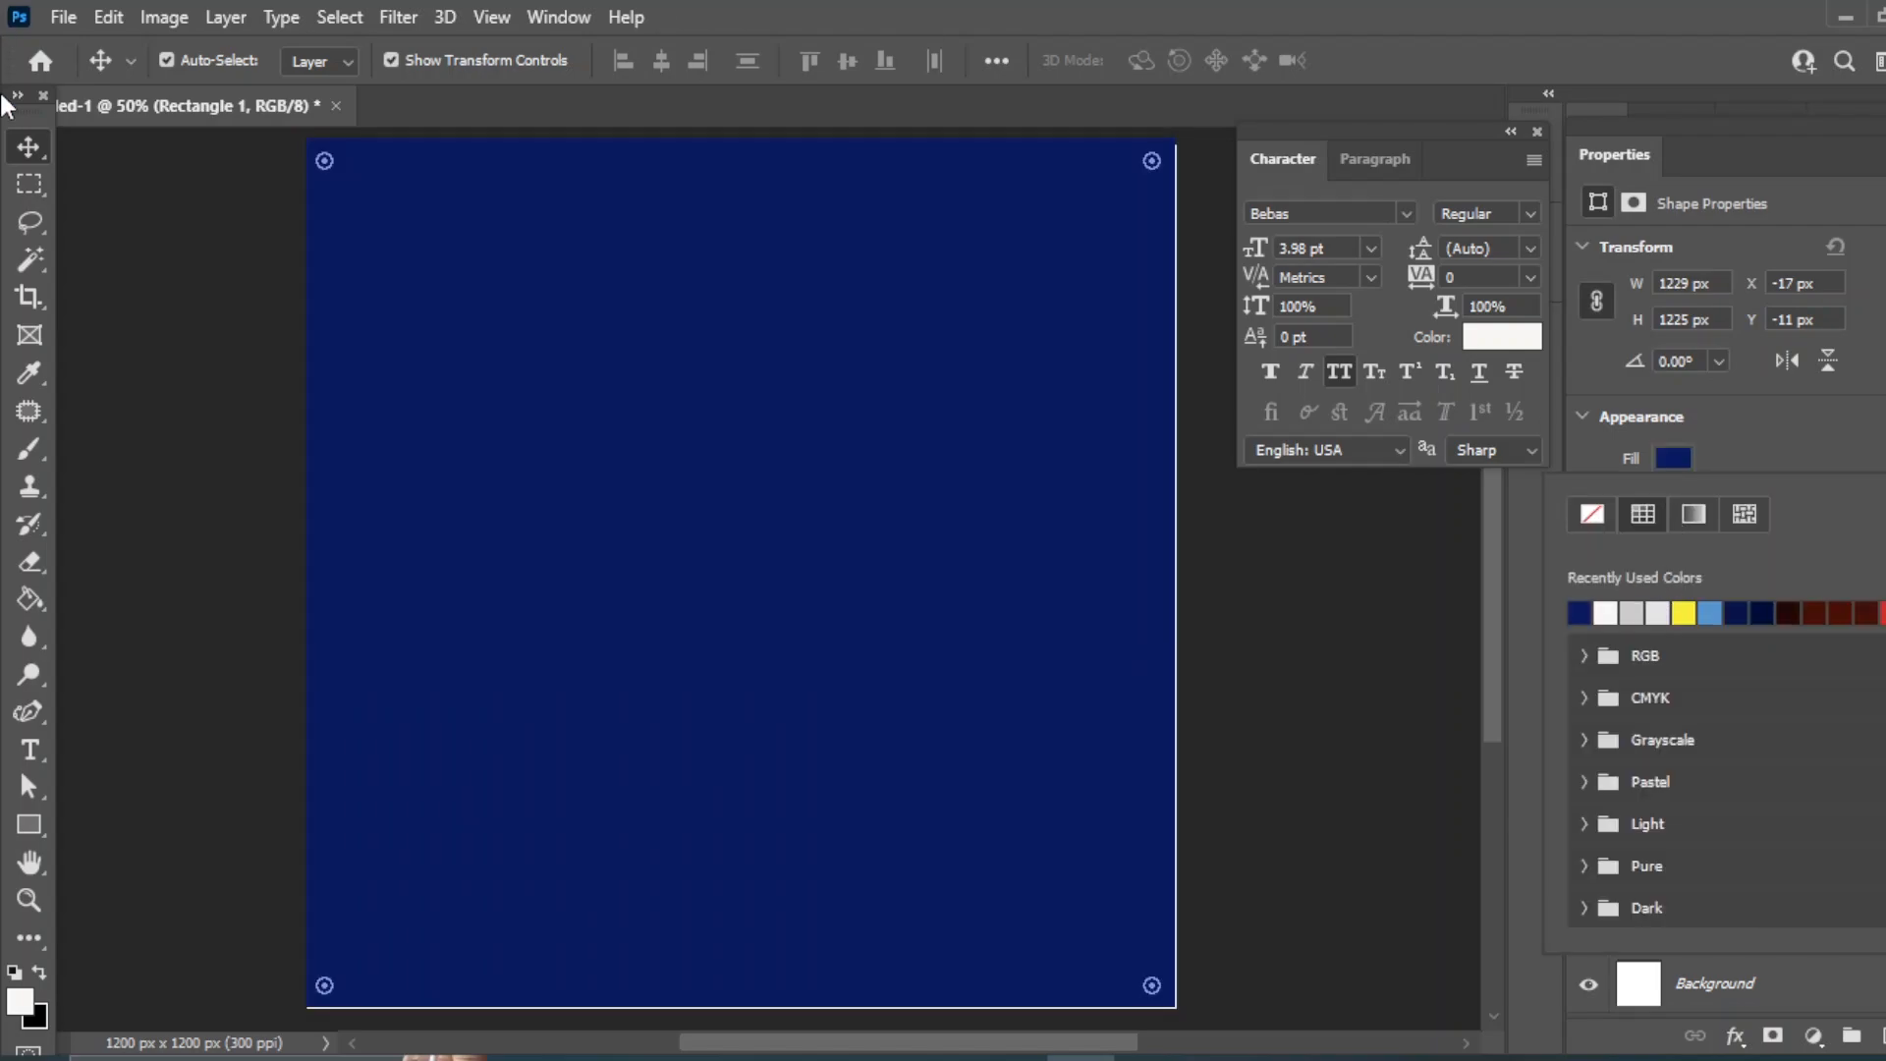
click(33, 147)
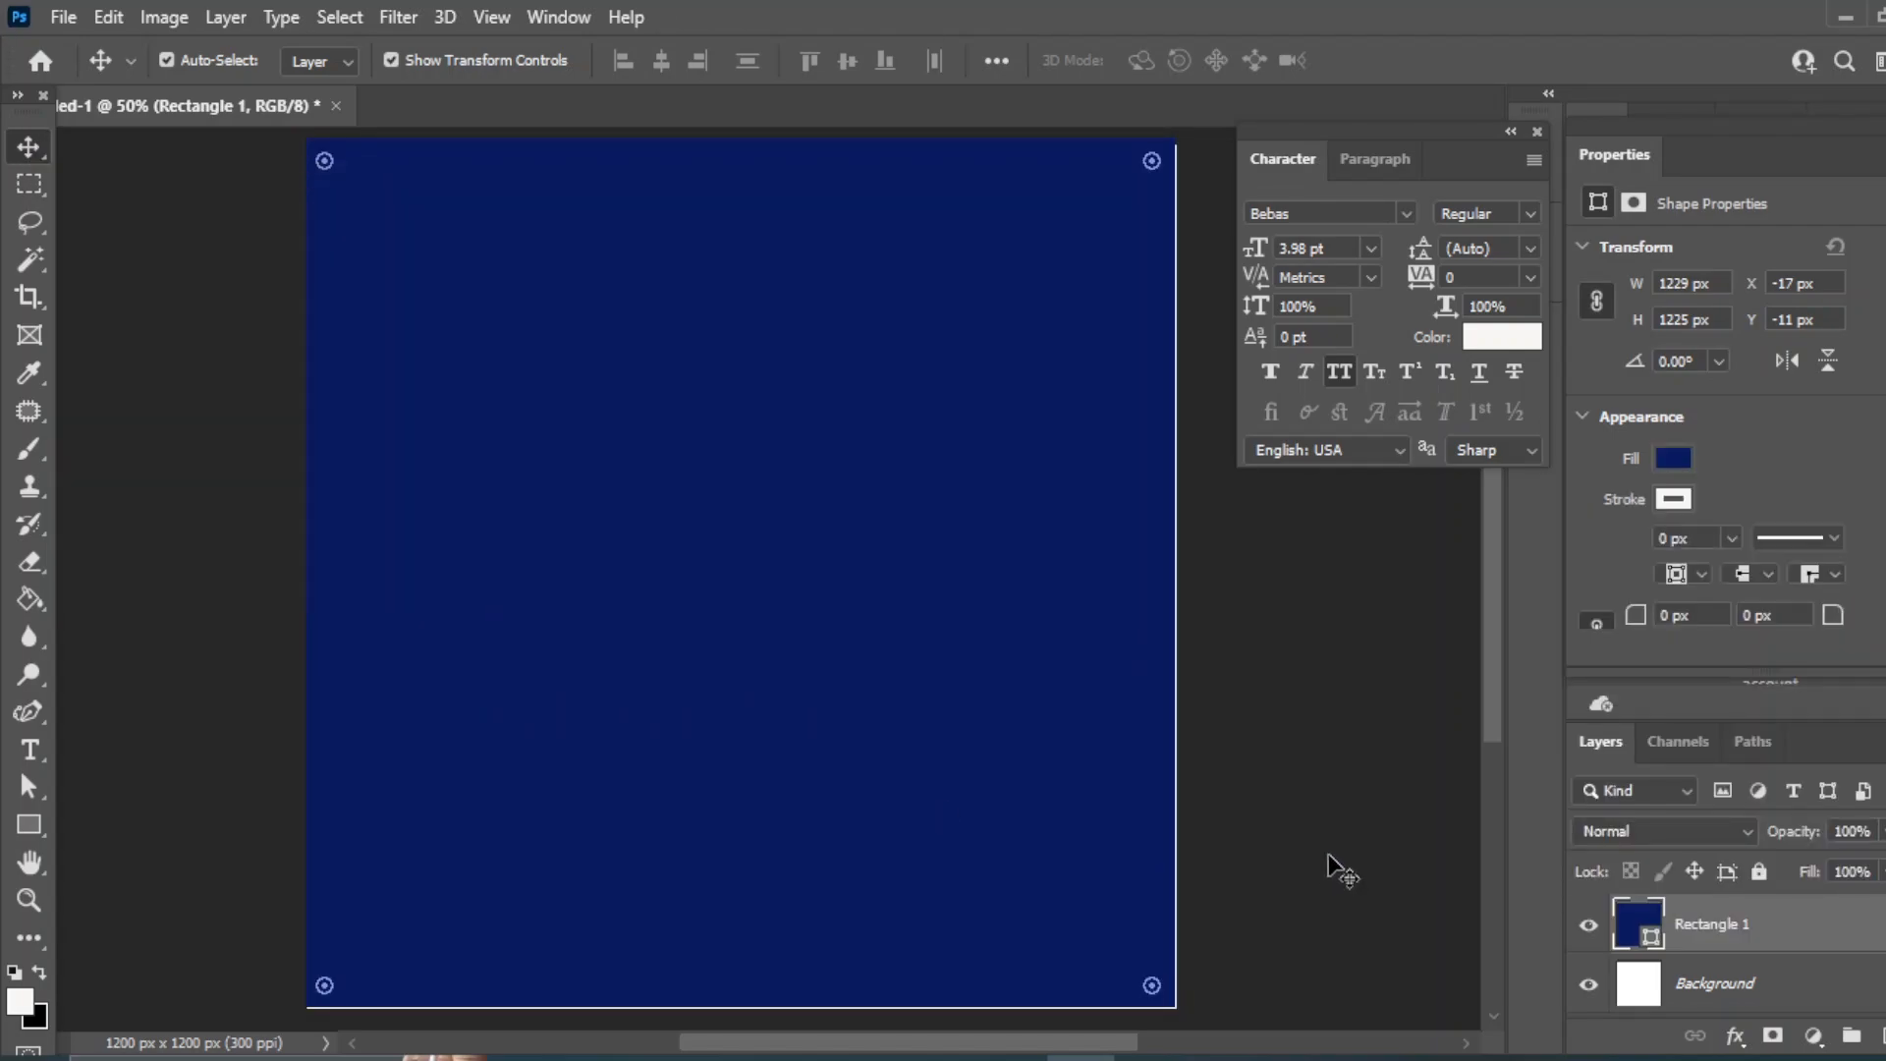
- Convert the navy rectangle to a smart object and add Uniform noise of about 7.26%
click(392, 18)
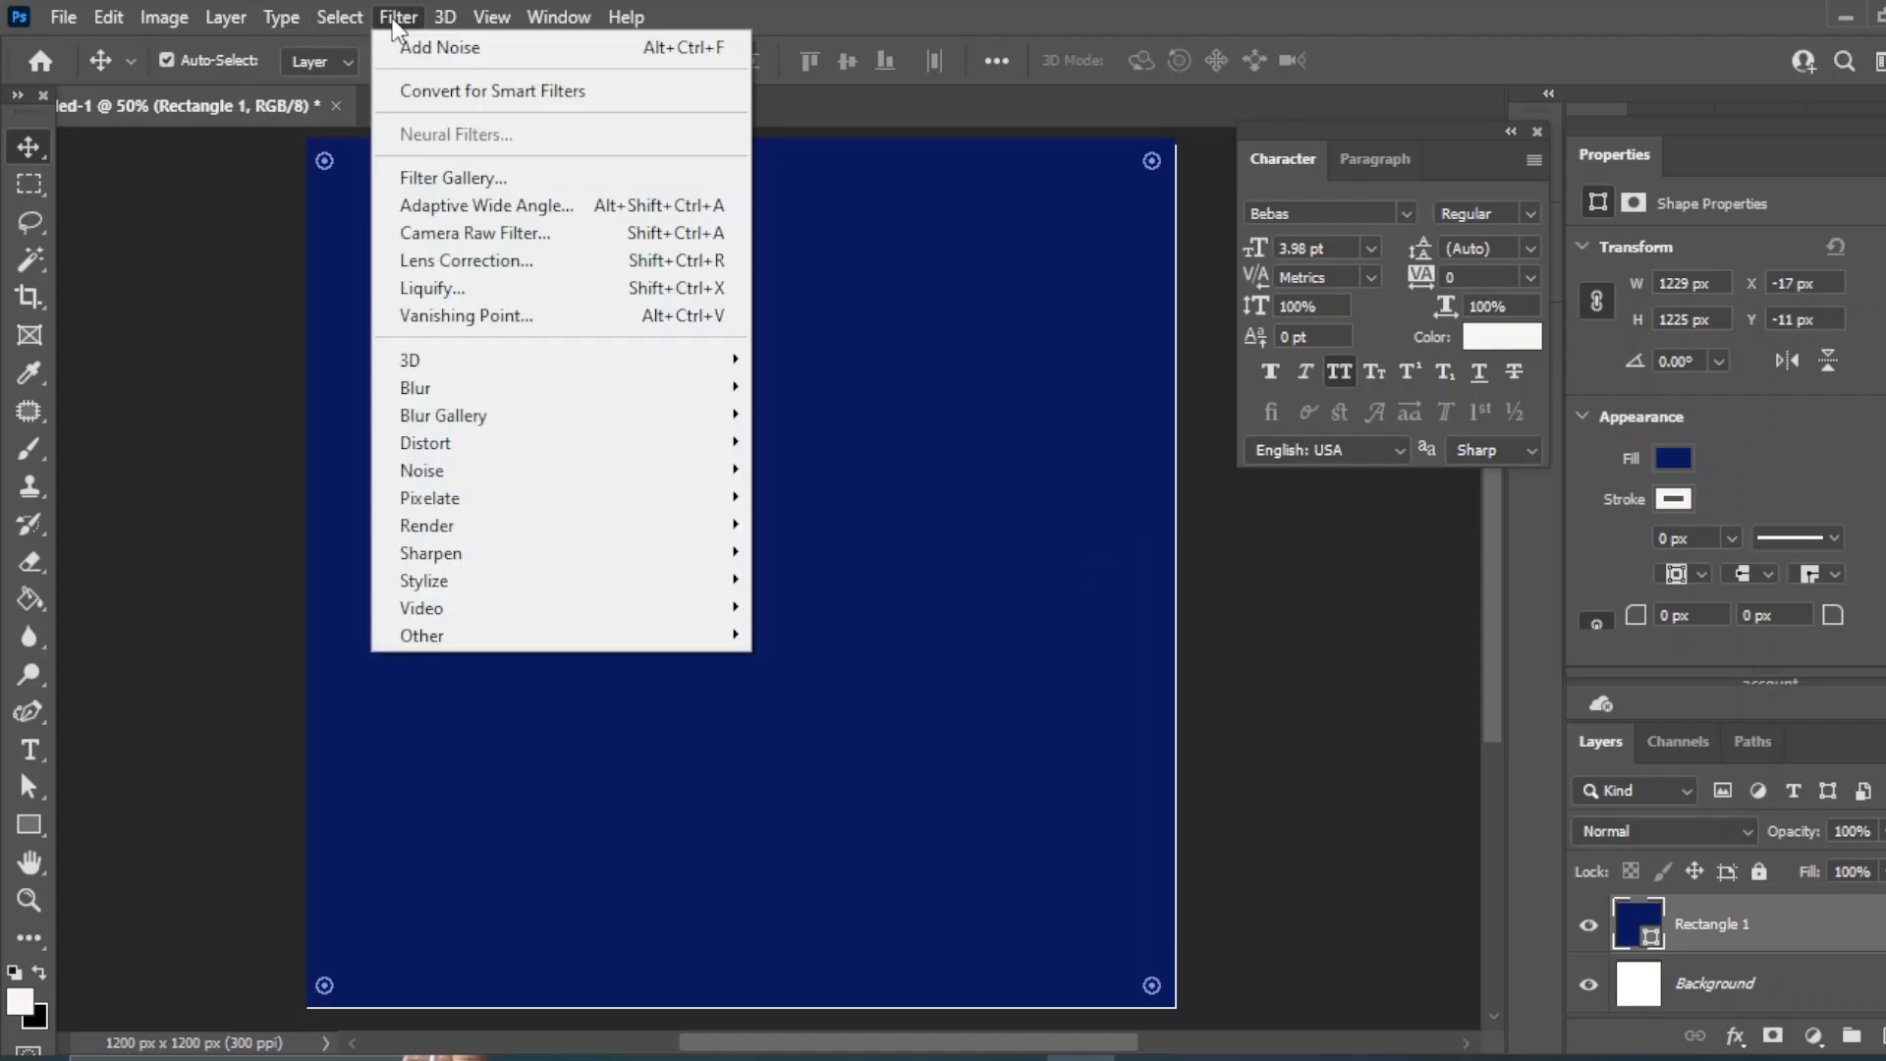
mouse_move(425, 444)
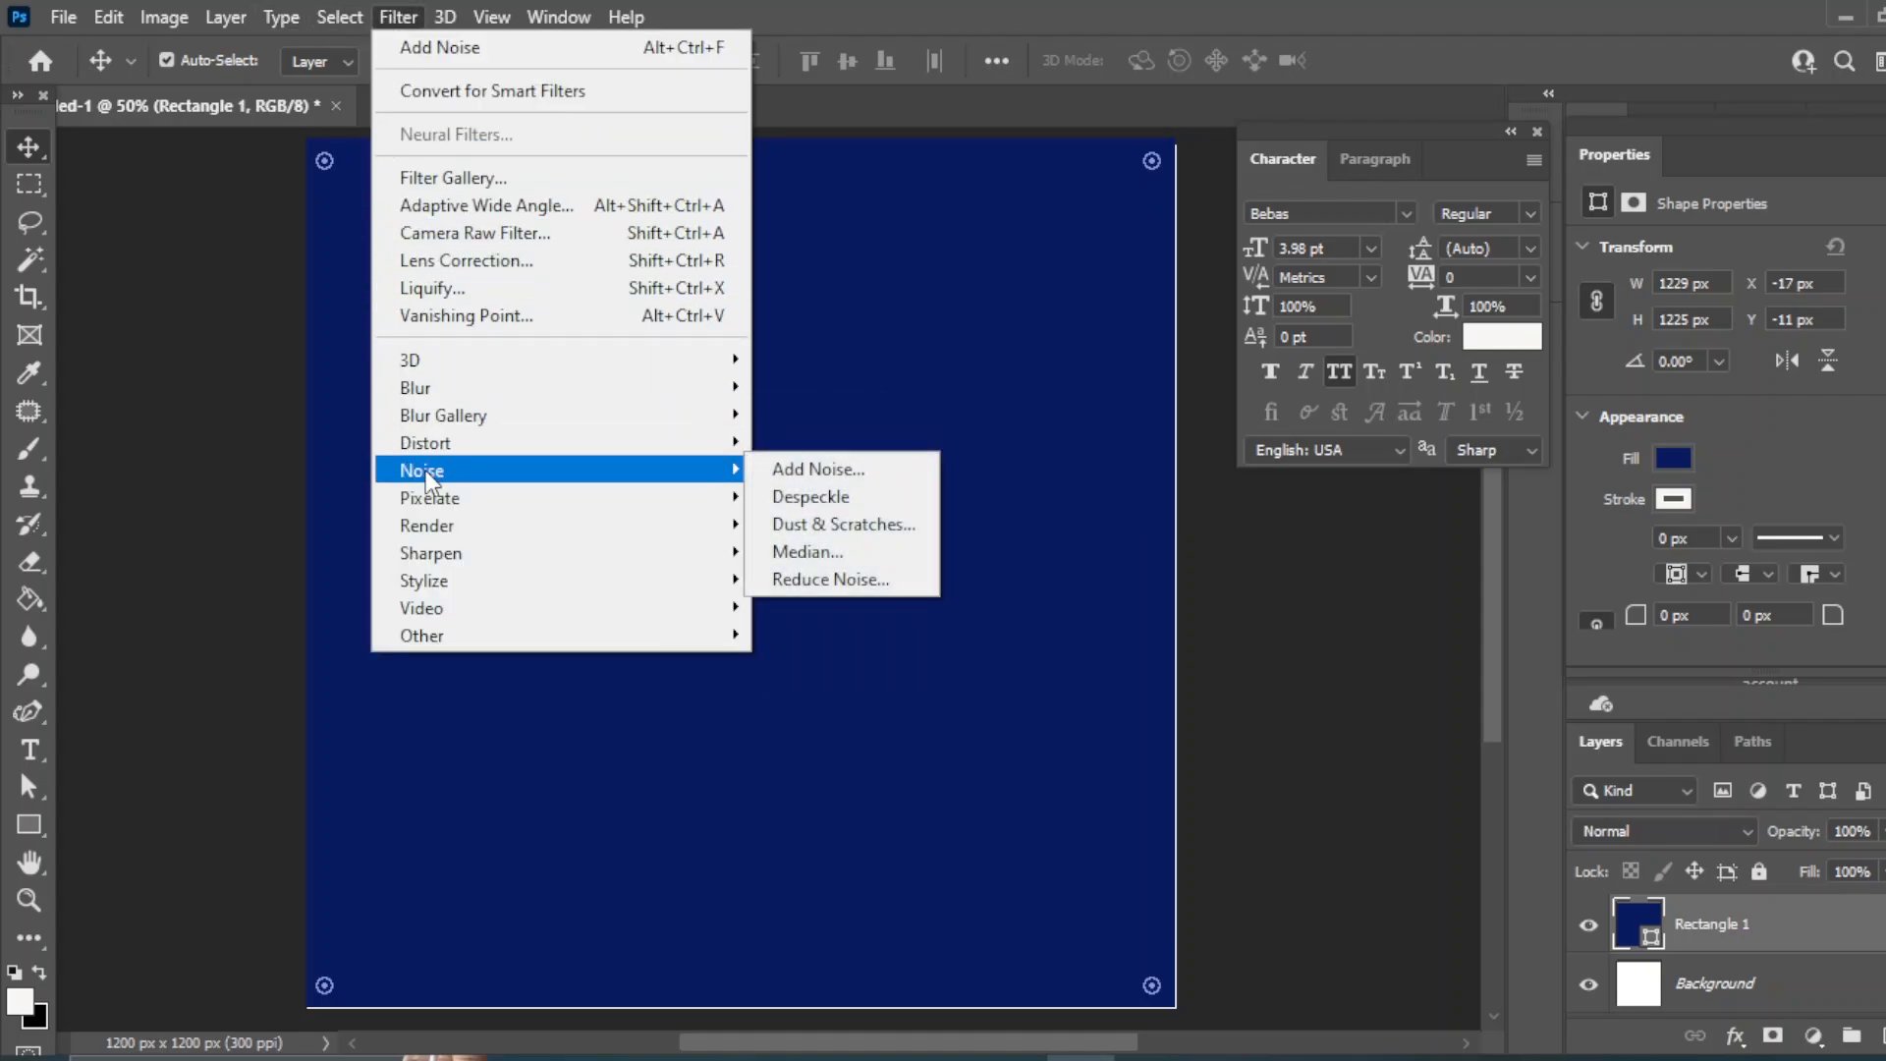
click(796, 472)
click(845, 411)
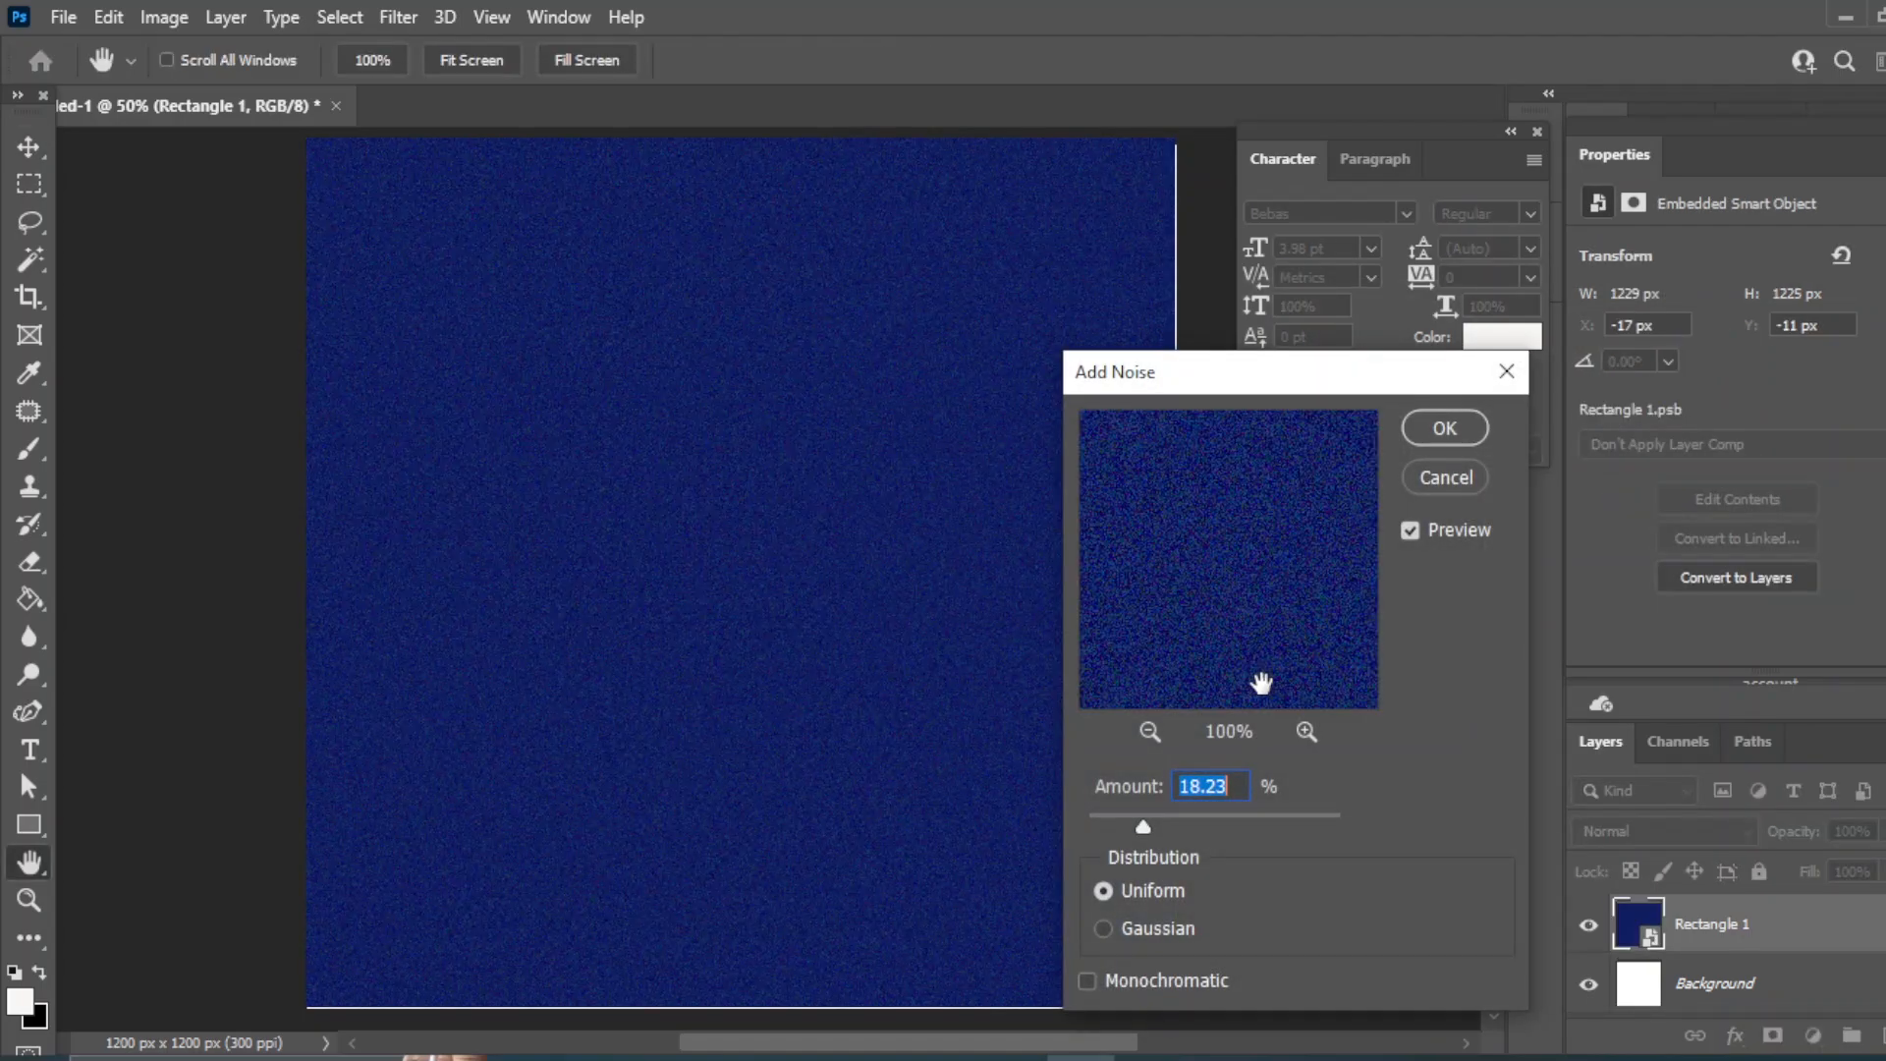
drag(1139, 824, 1111, 816)
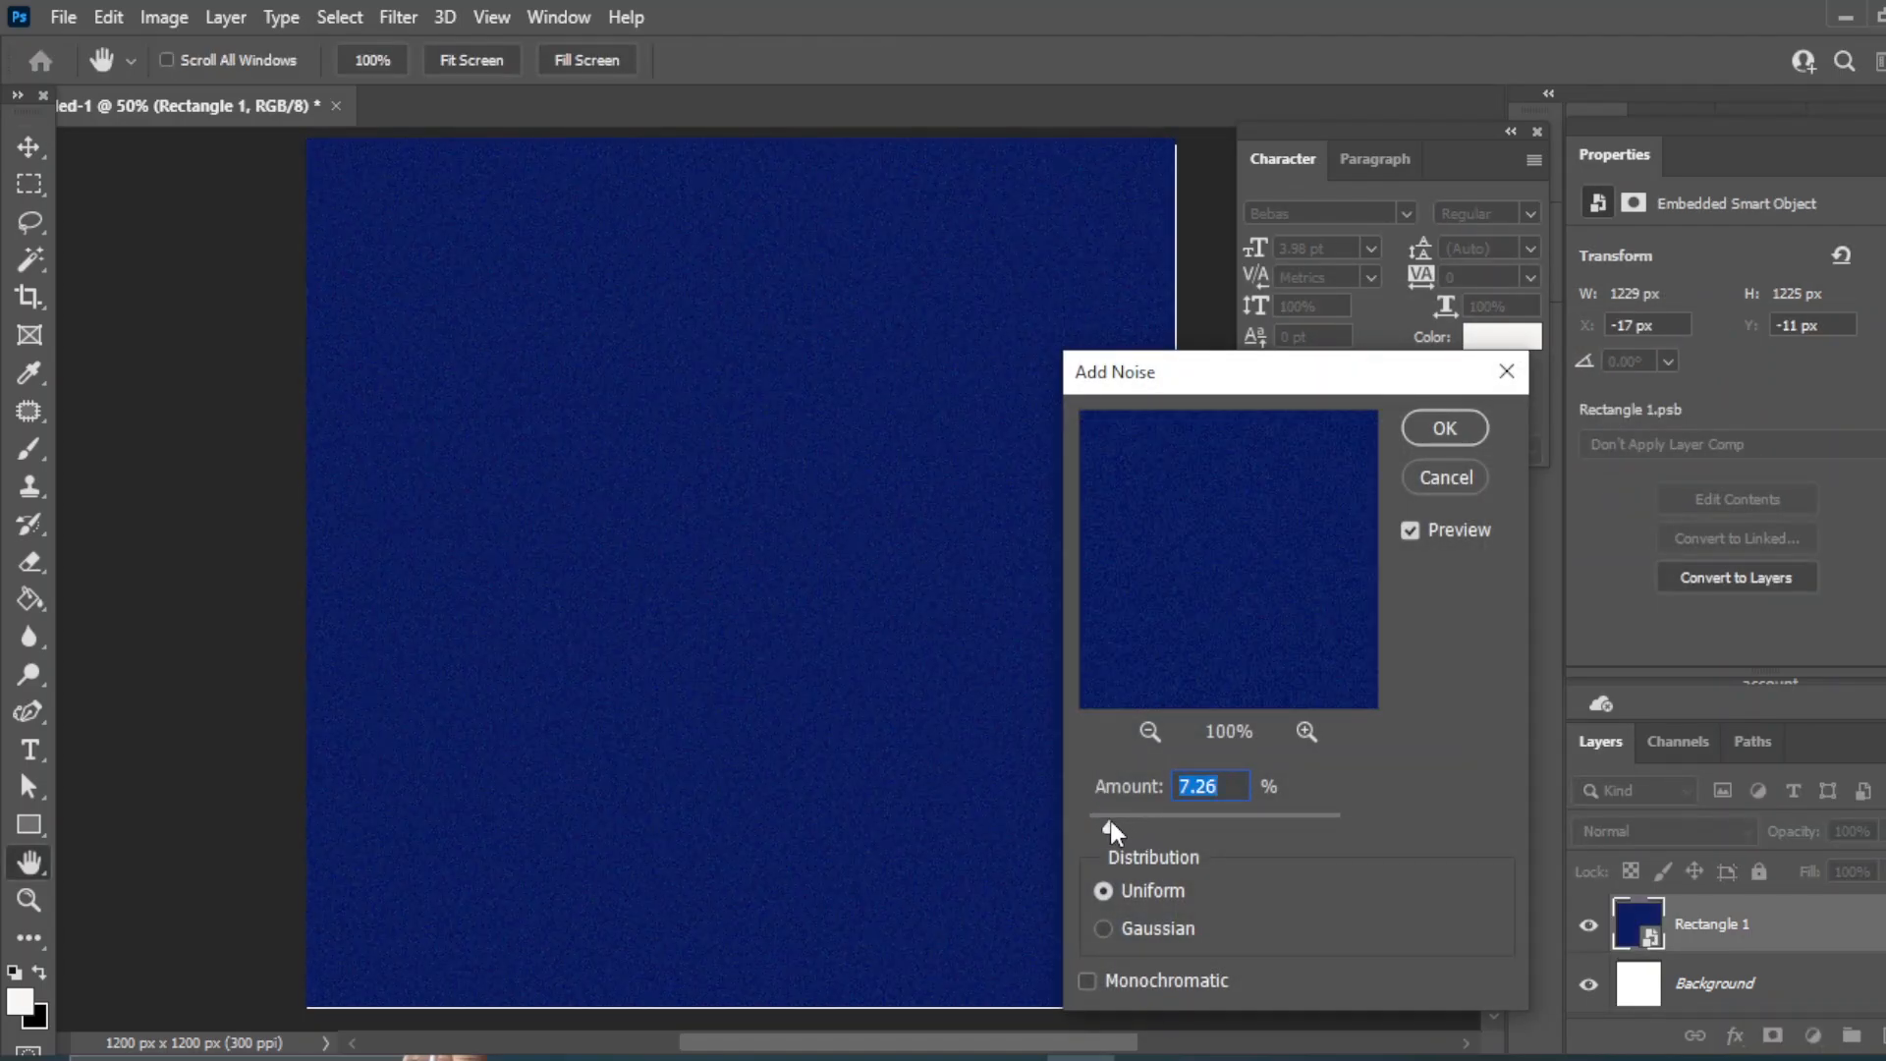
click(1444, 429)
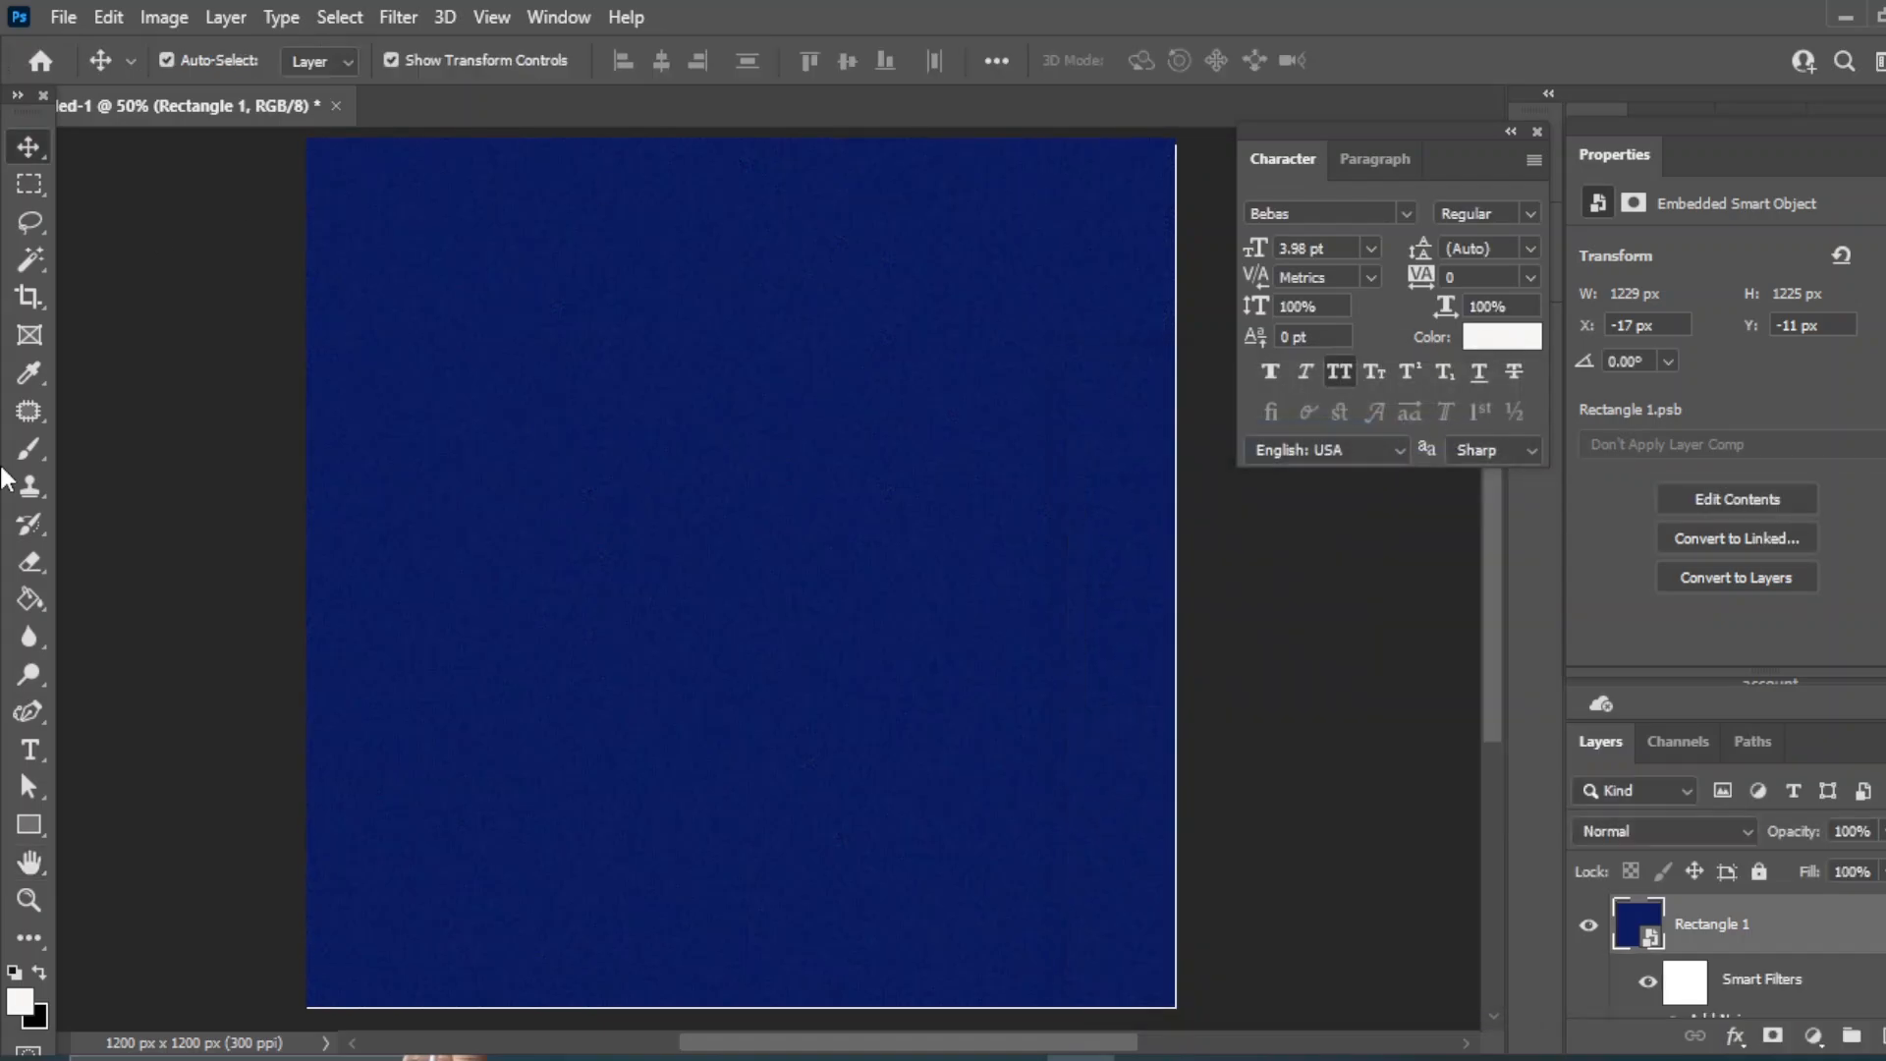
click(1350, 741)
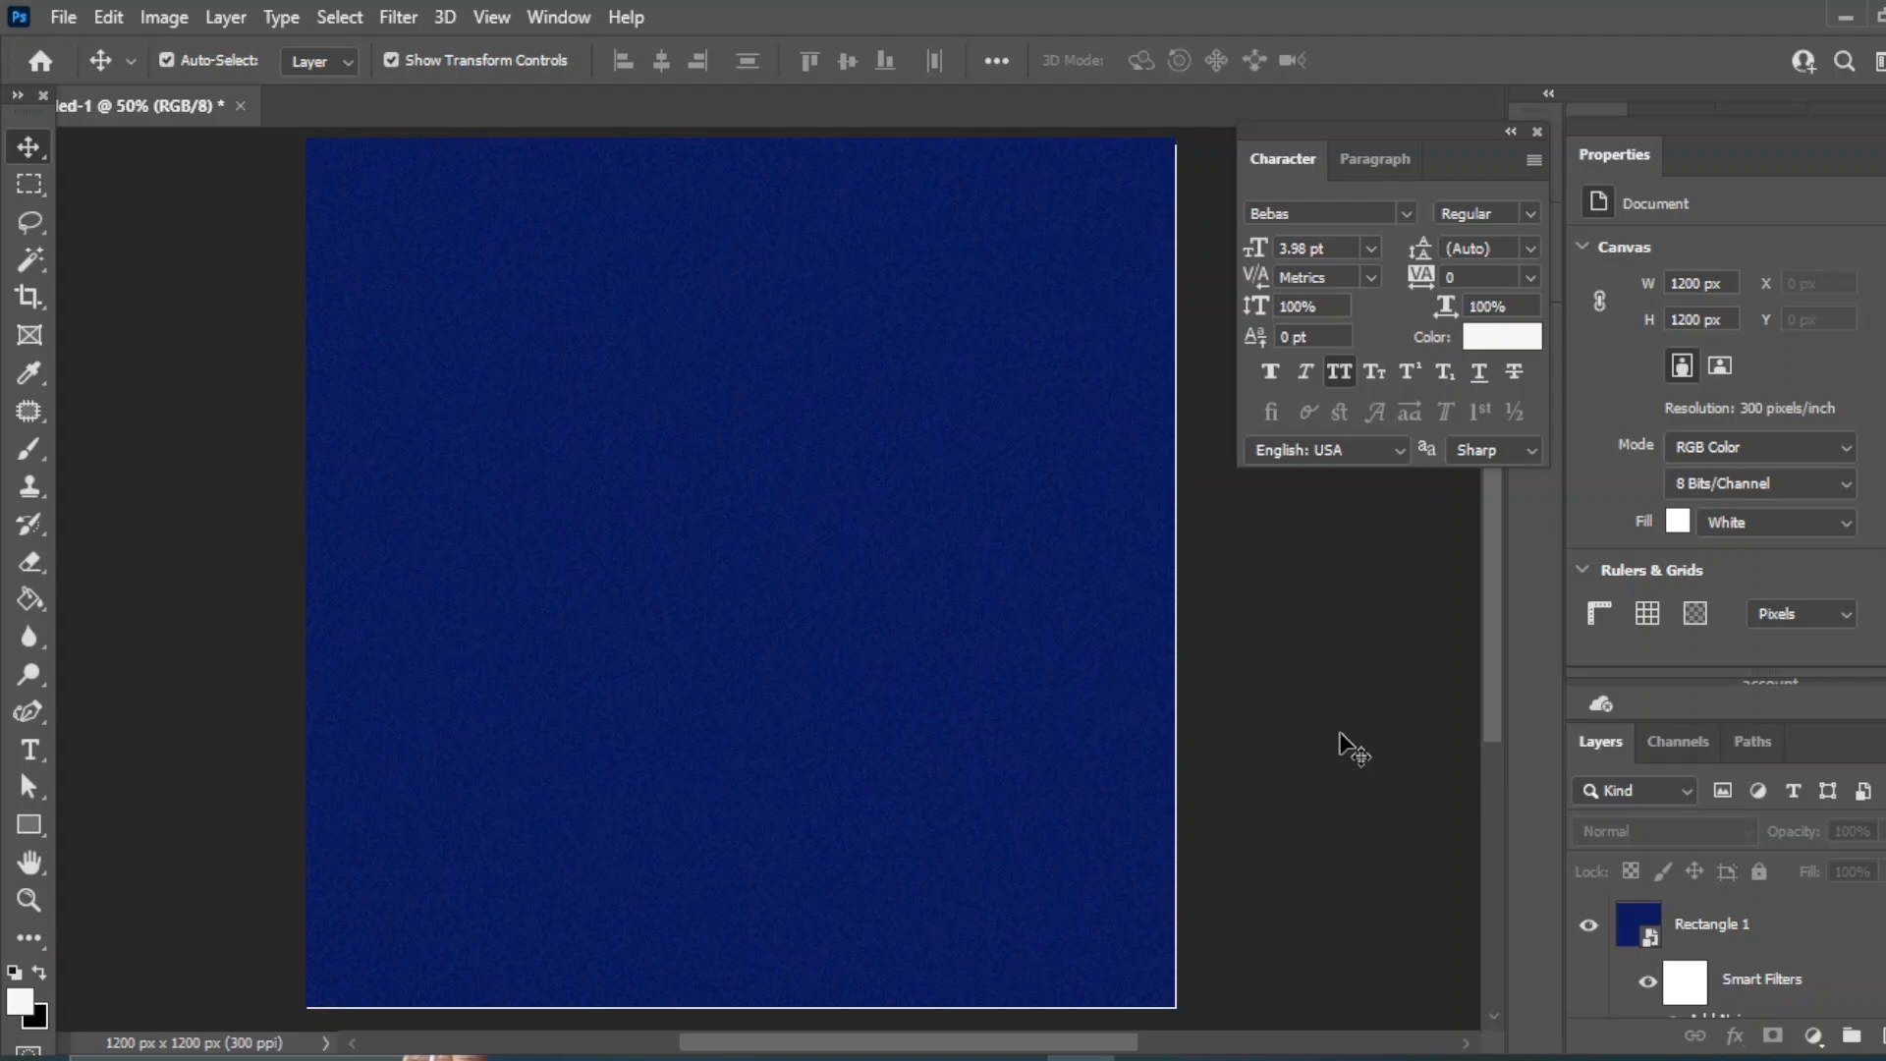
- Draw a white circle about 570 px wide and move it left onto the canvas
right_click(30, 821)
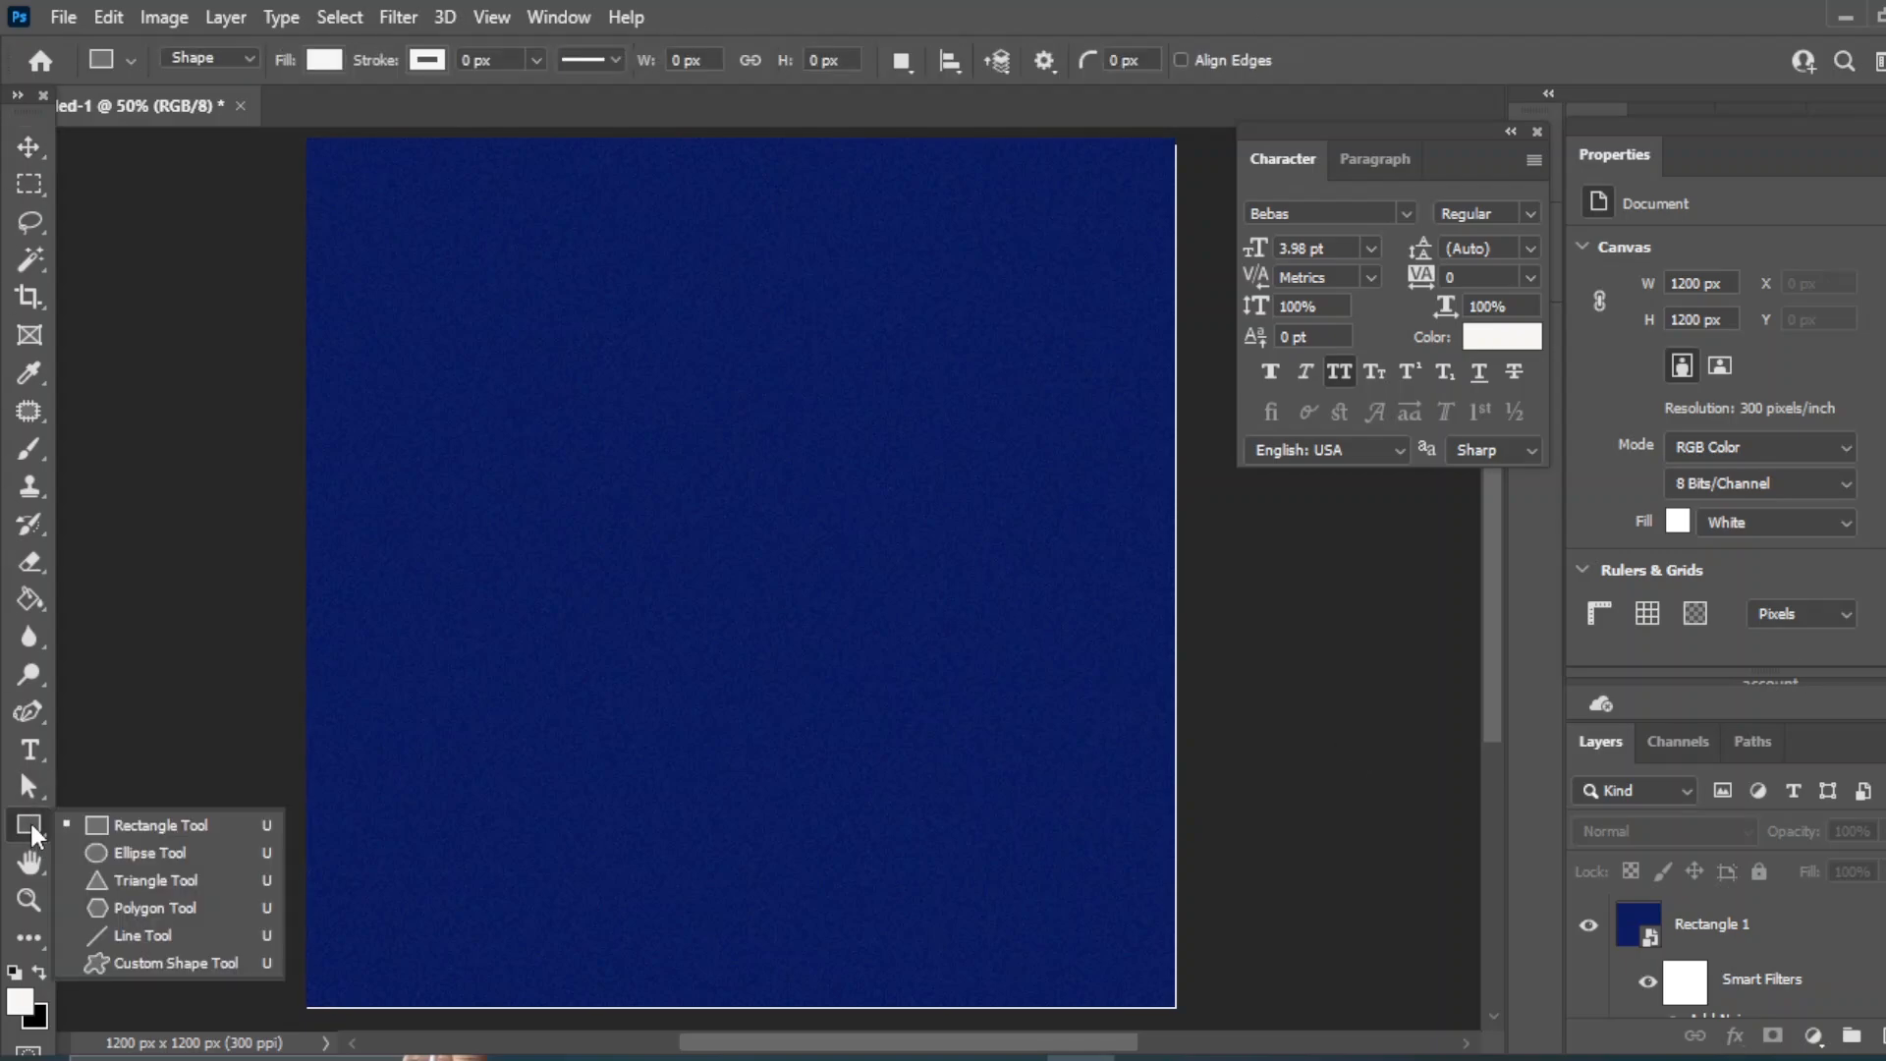
click(151, 859)
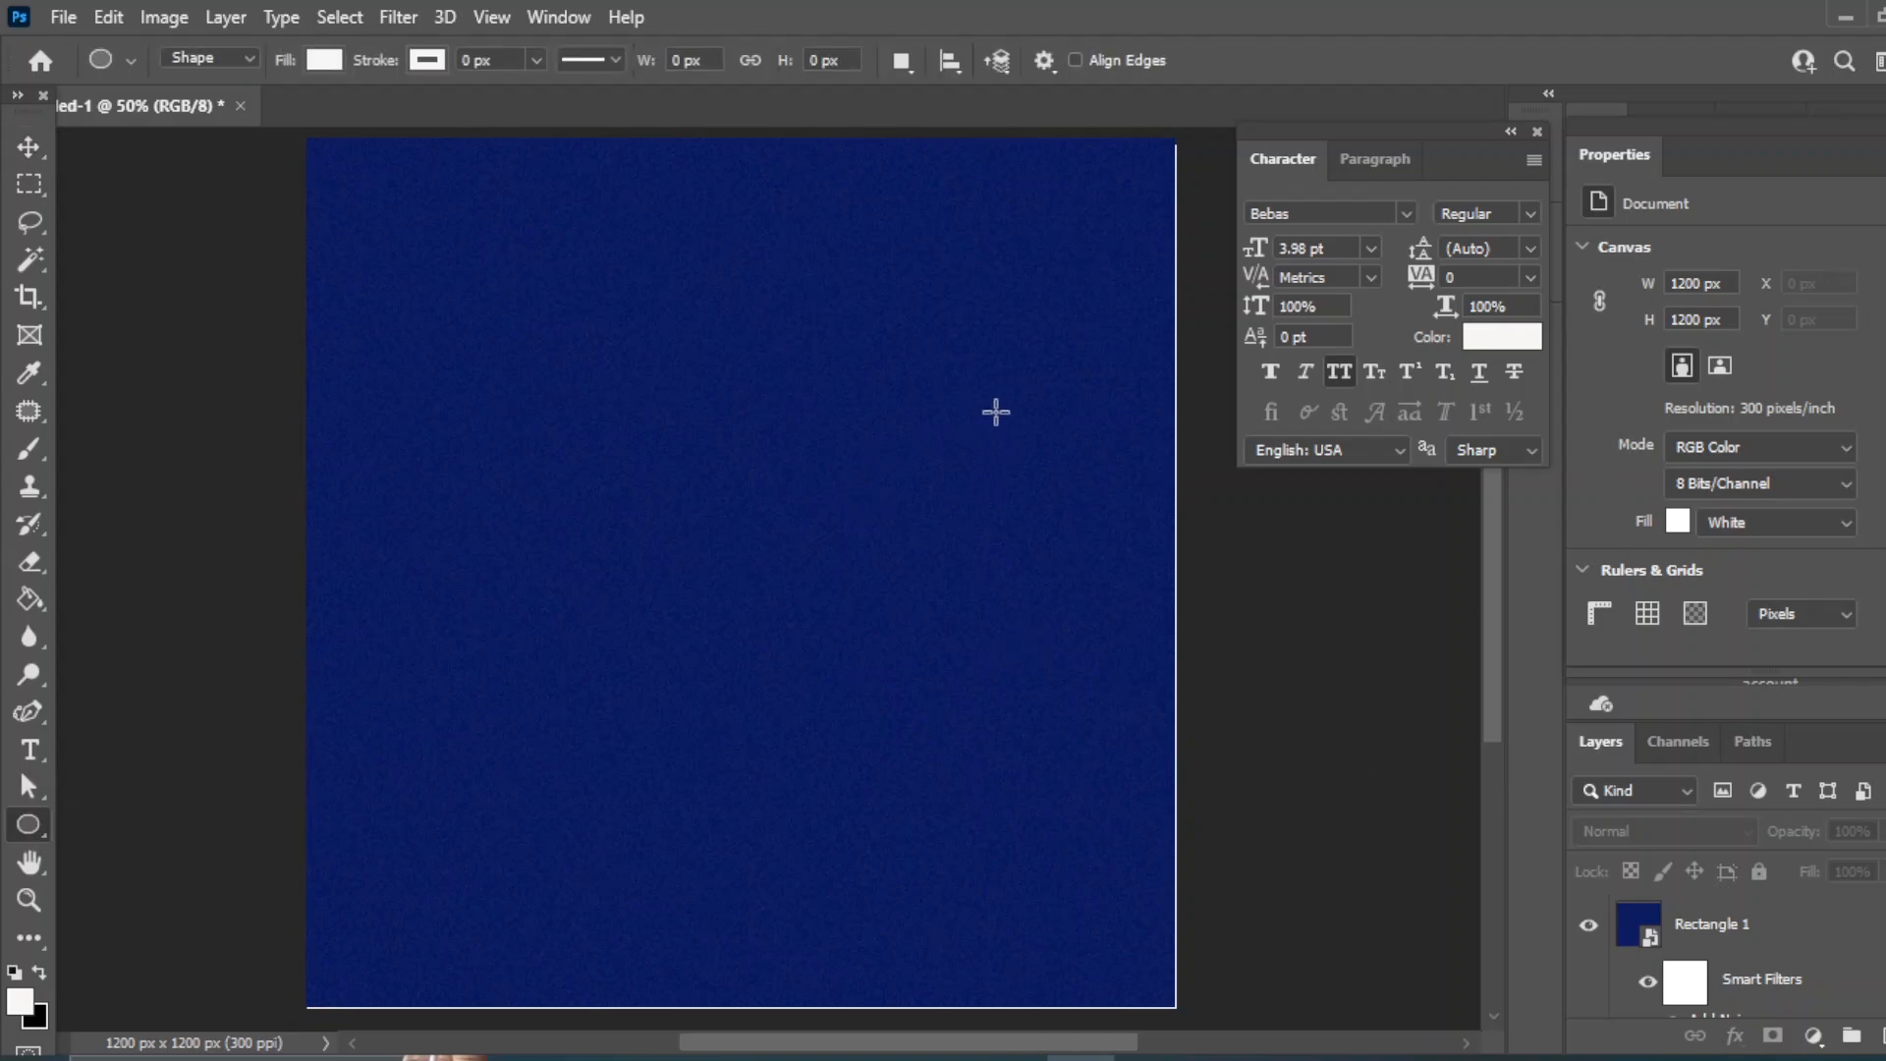
click(825, 291)
key(Escape)
key(v)
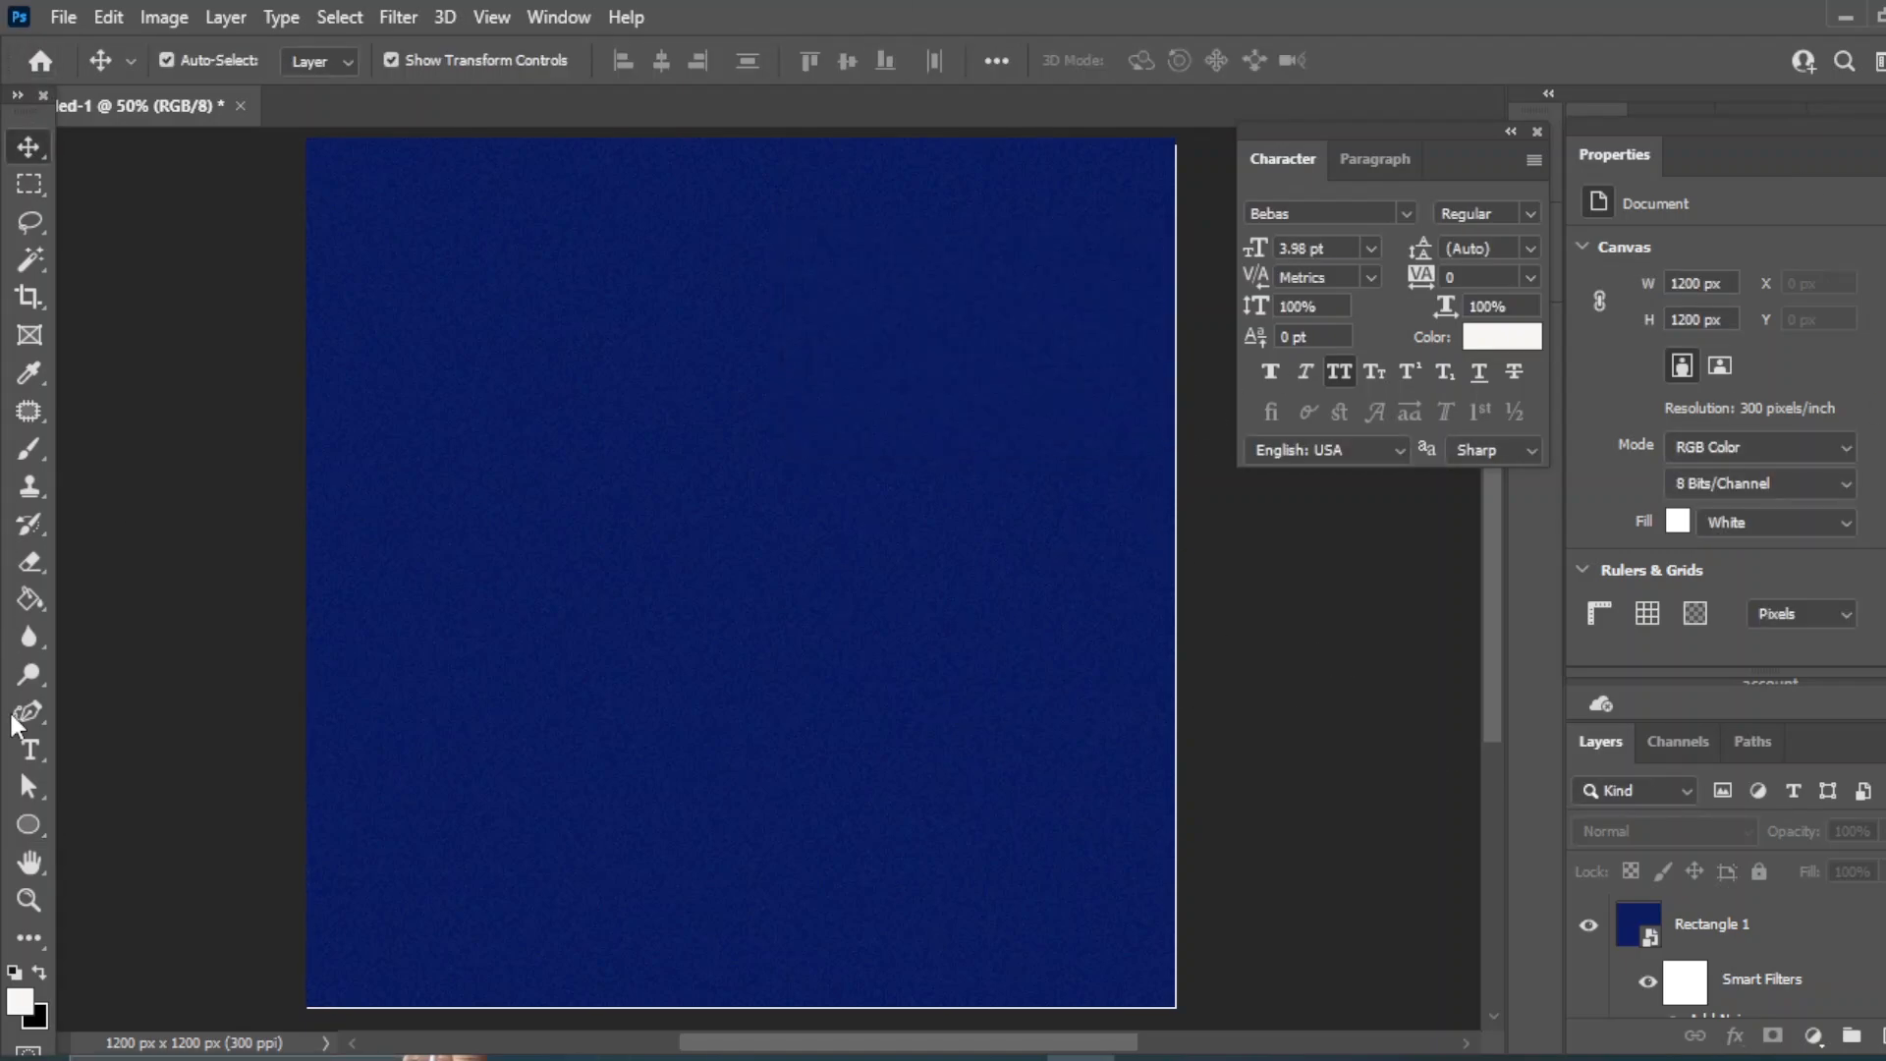
right_click(30, 825)
click(151, 851)
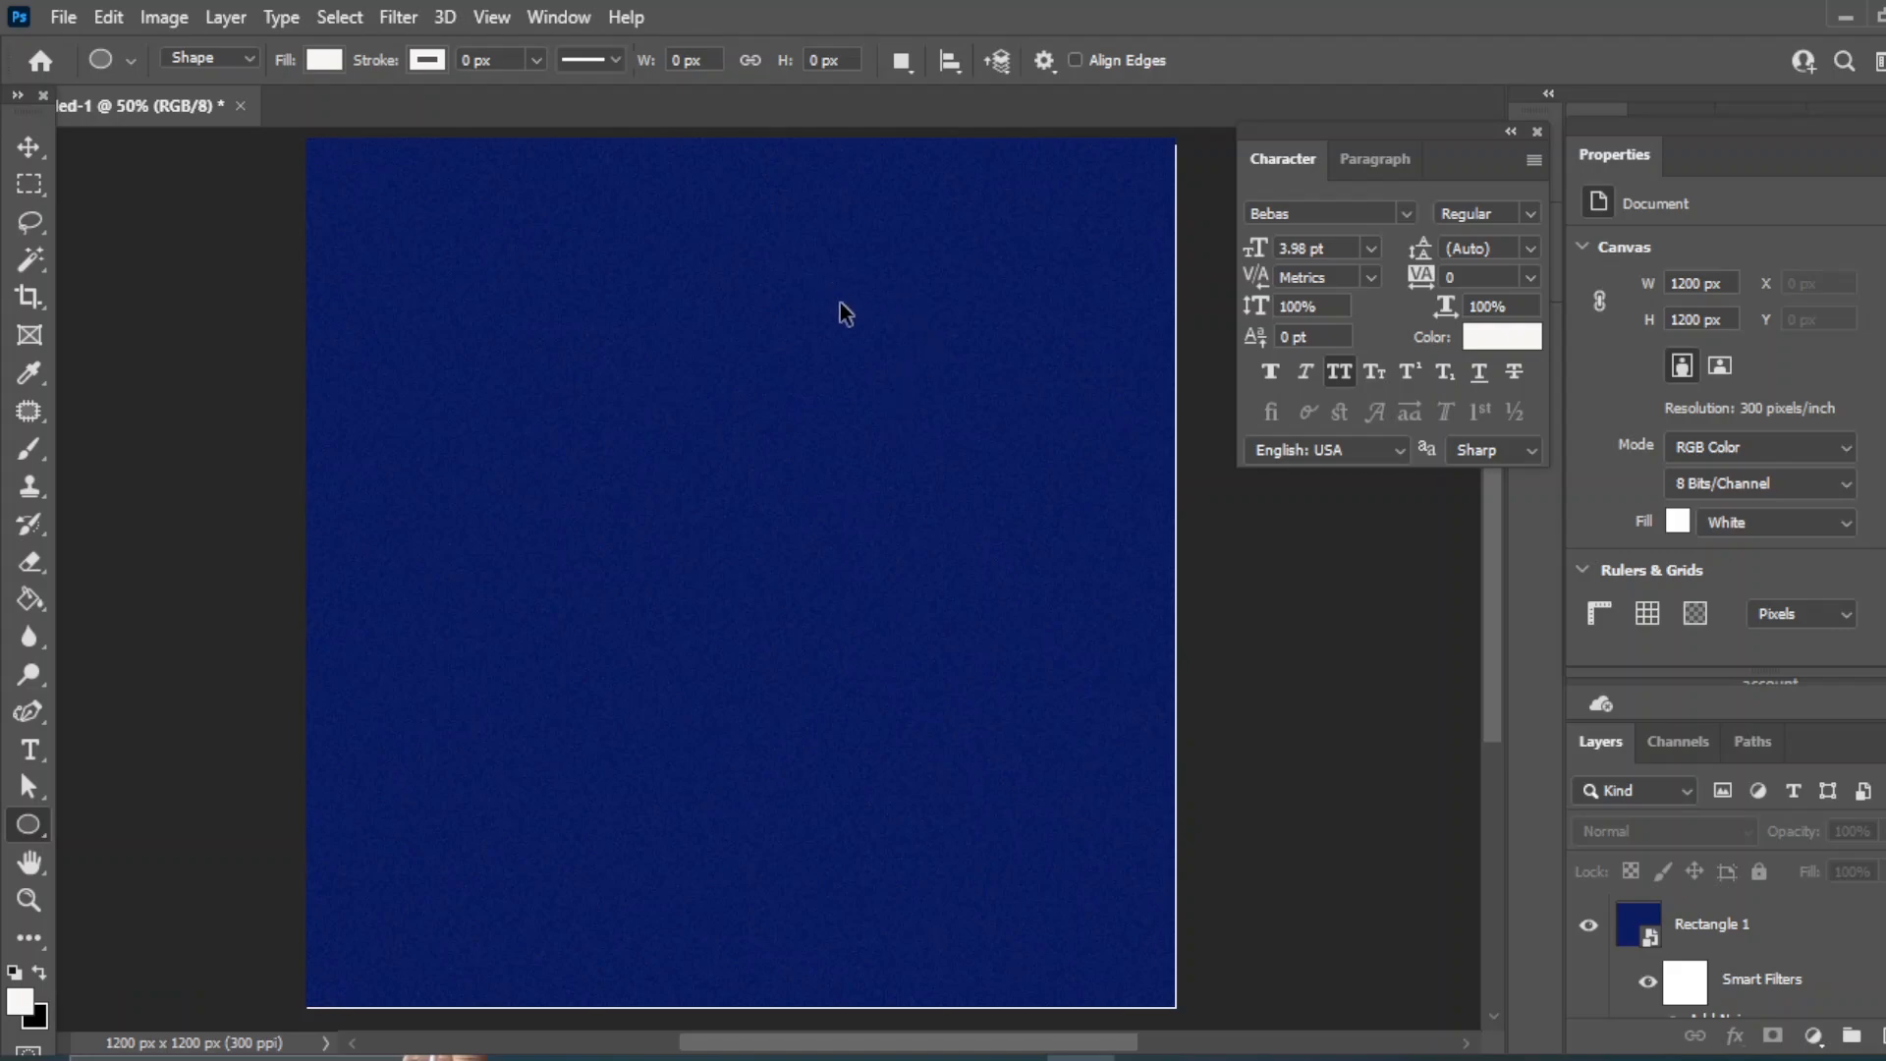
drag(842, 305, 1255, 835)
key(v)
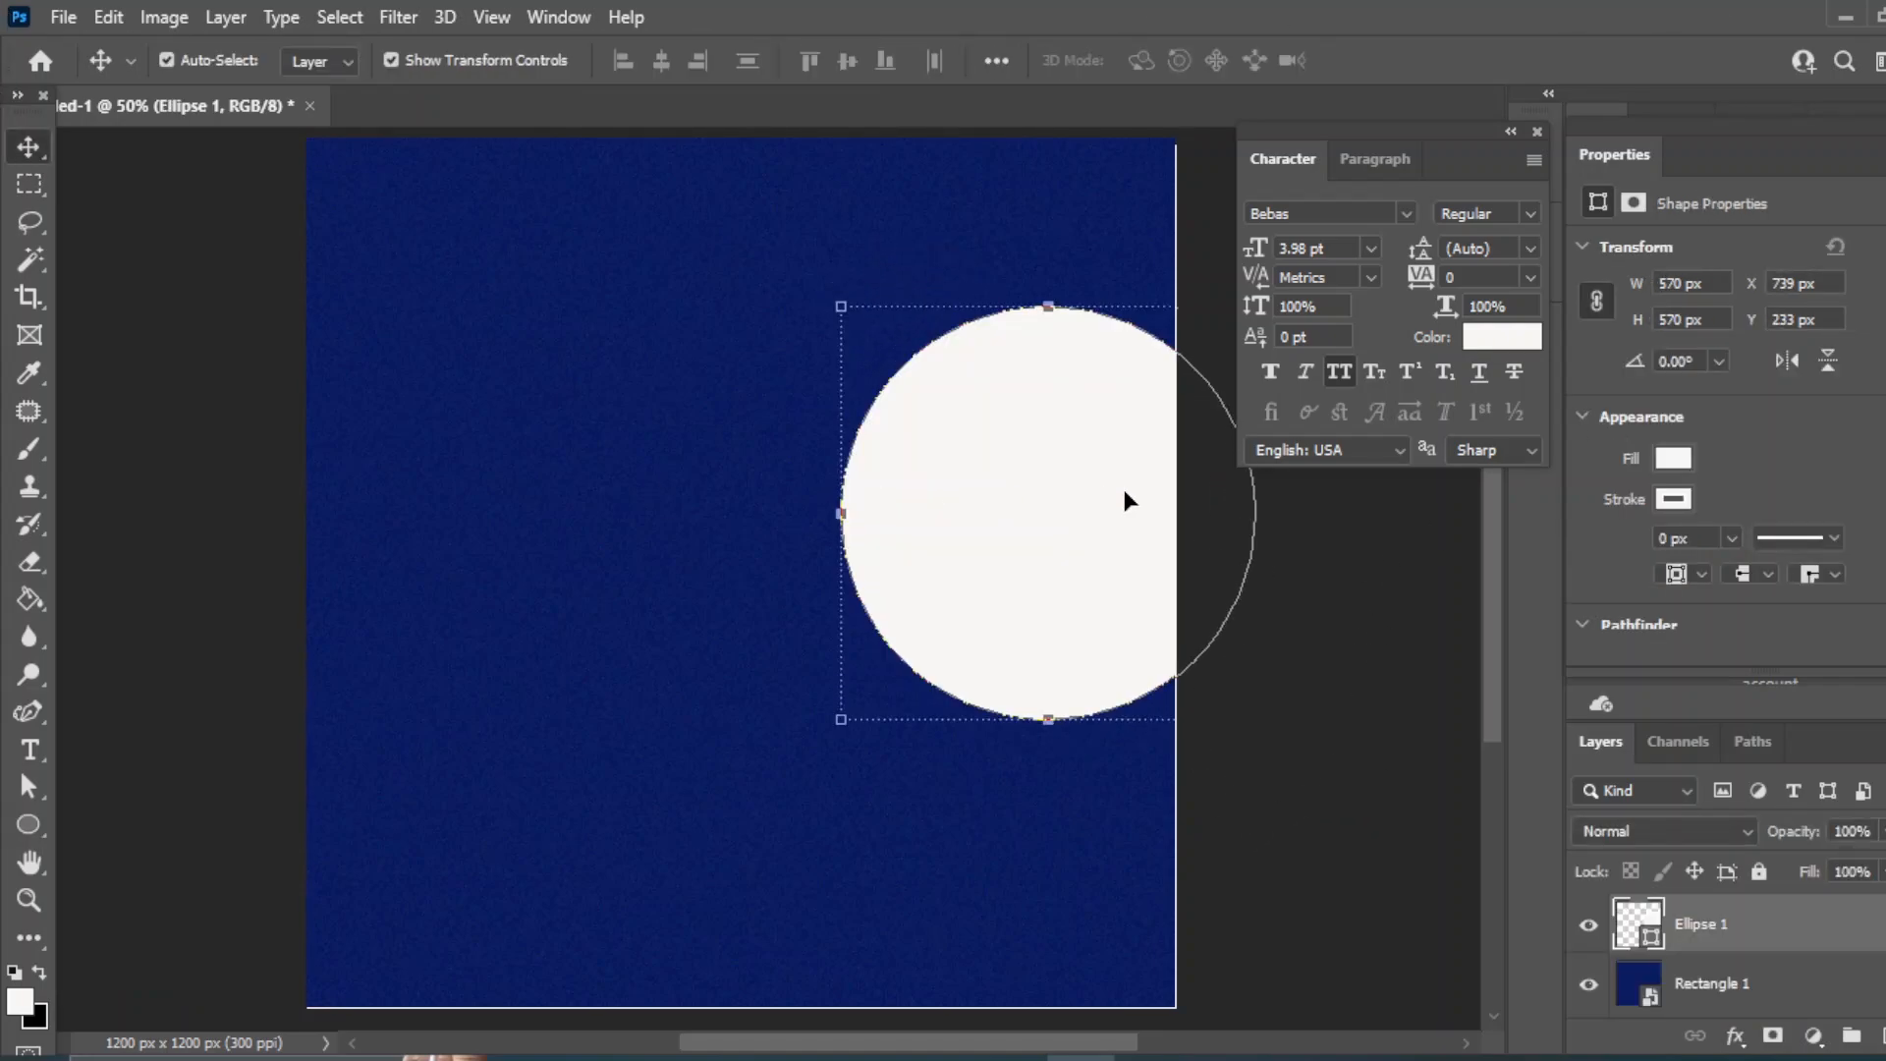
drag(1124, 490, 999, 529)
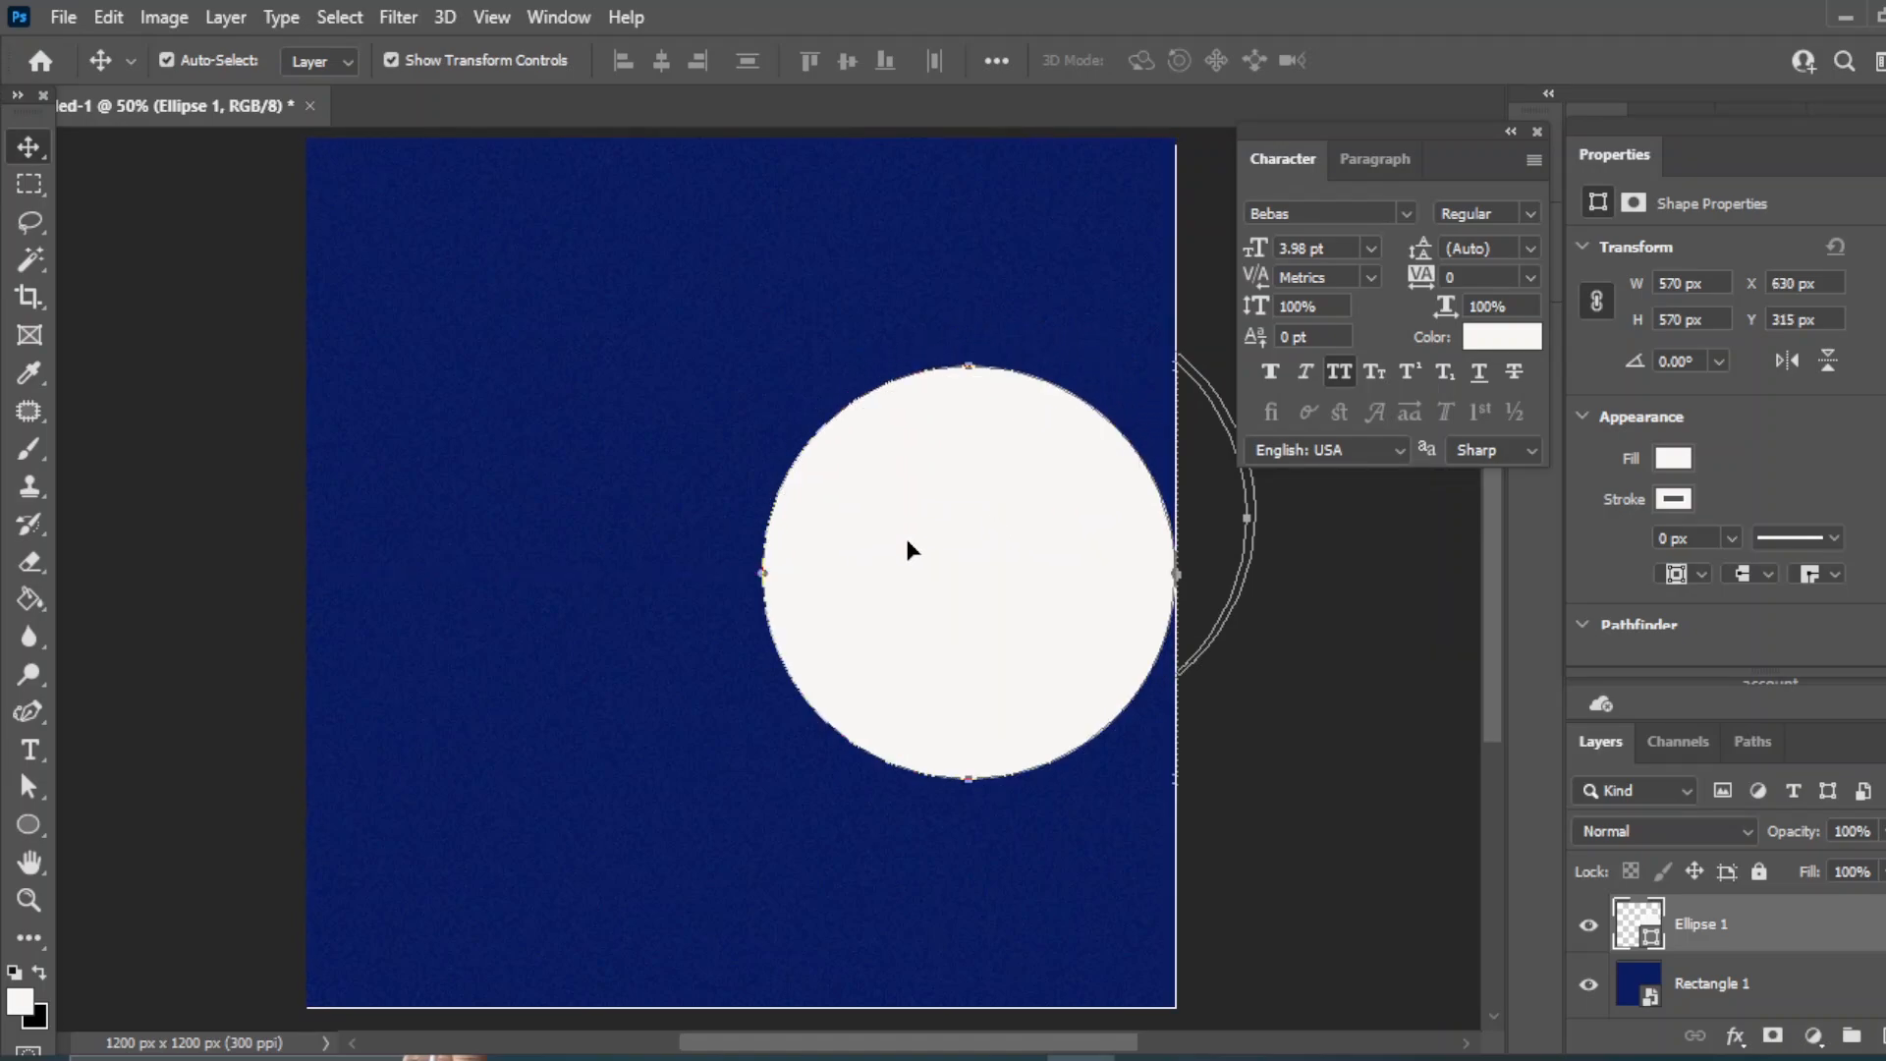
- Nudge the white circle left and centre it vertically on the background rectangle
key(ctrl+t)
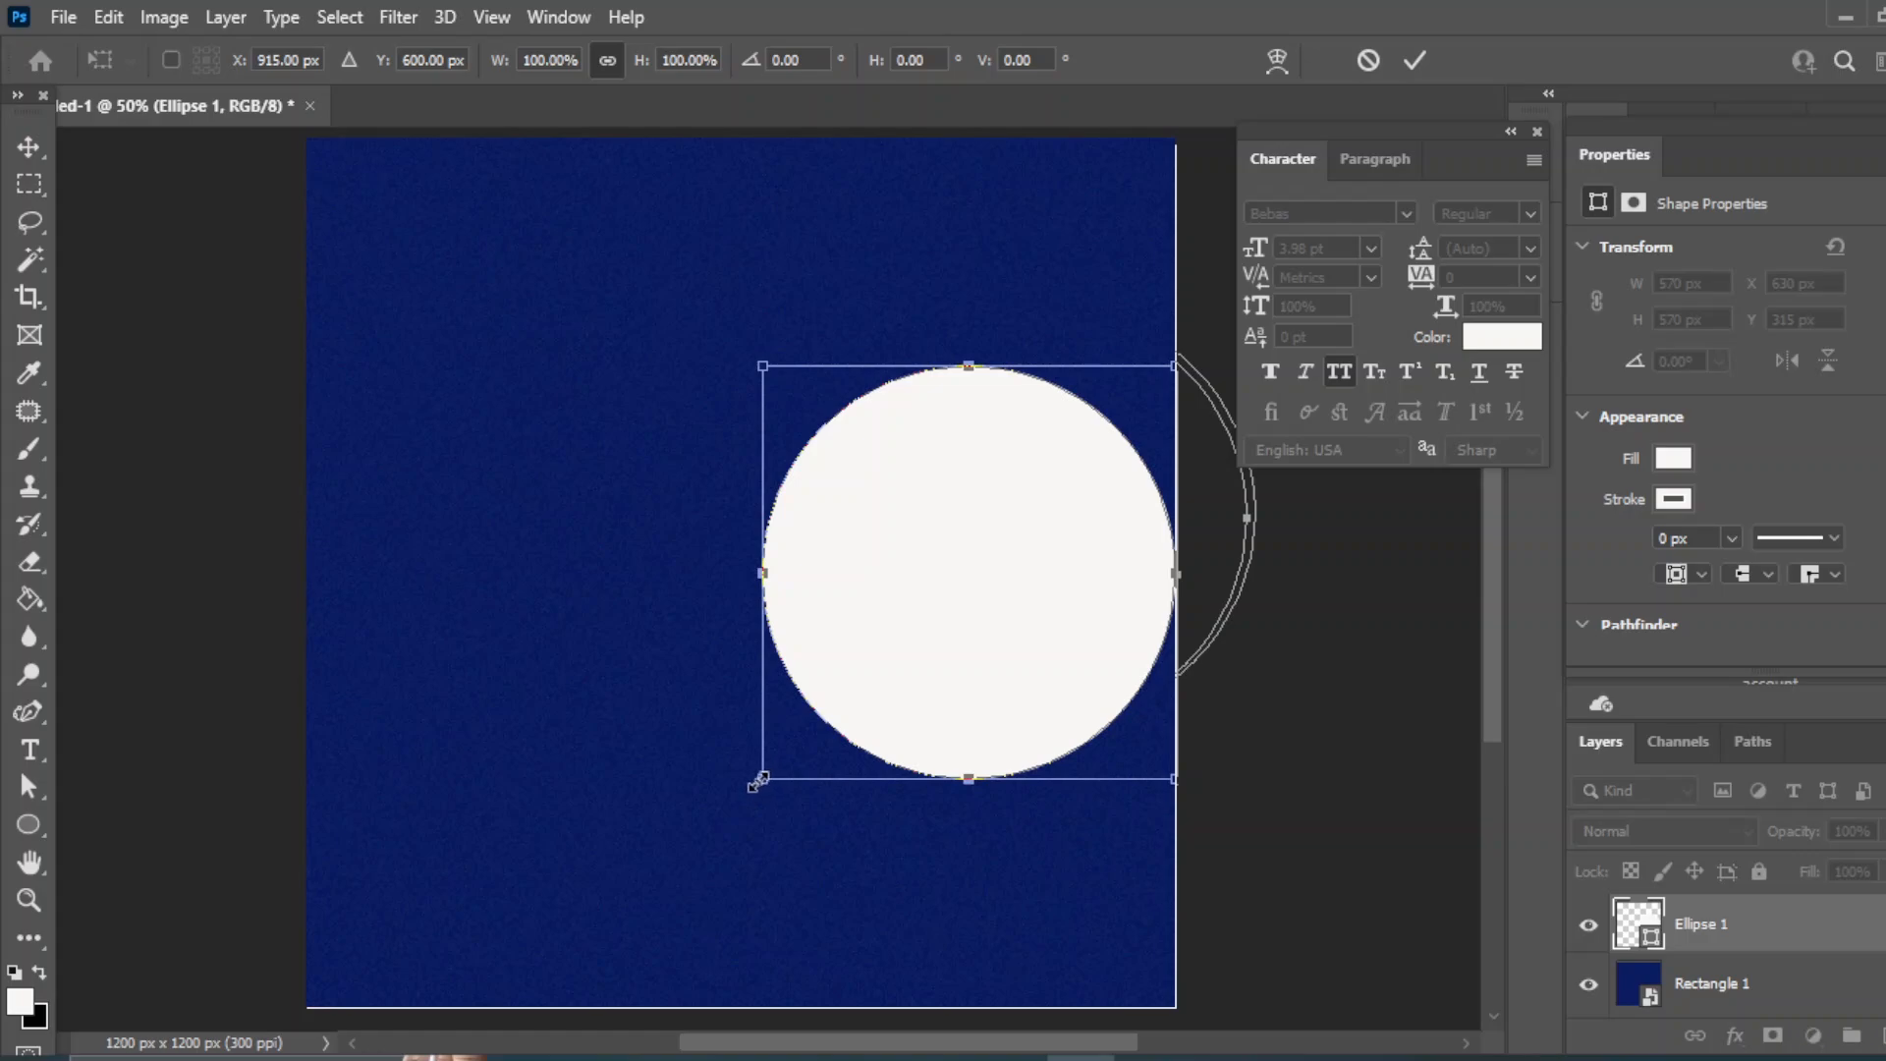
key(Return)
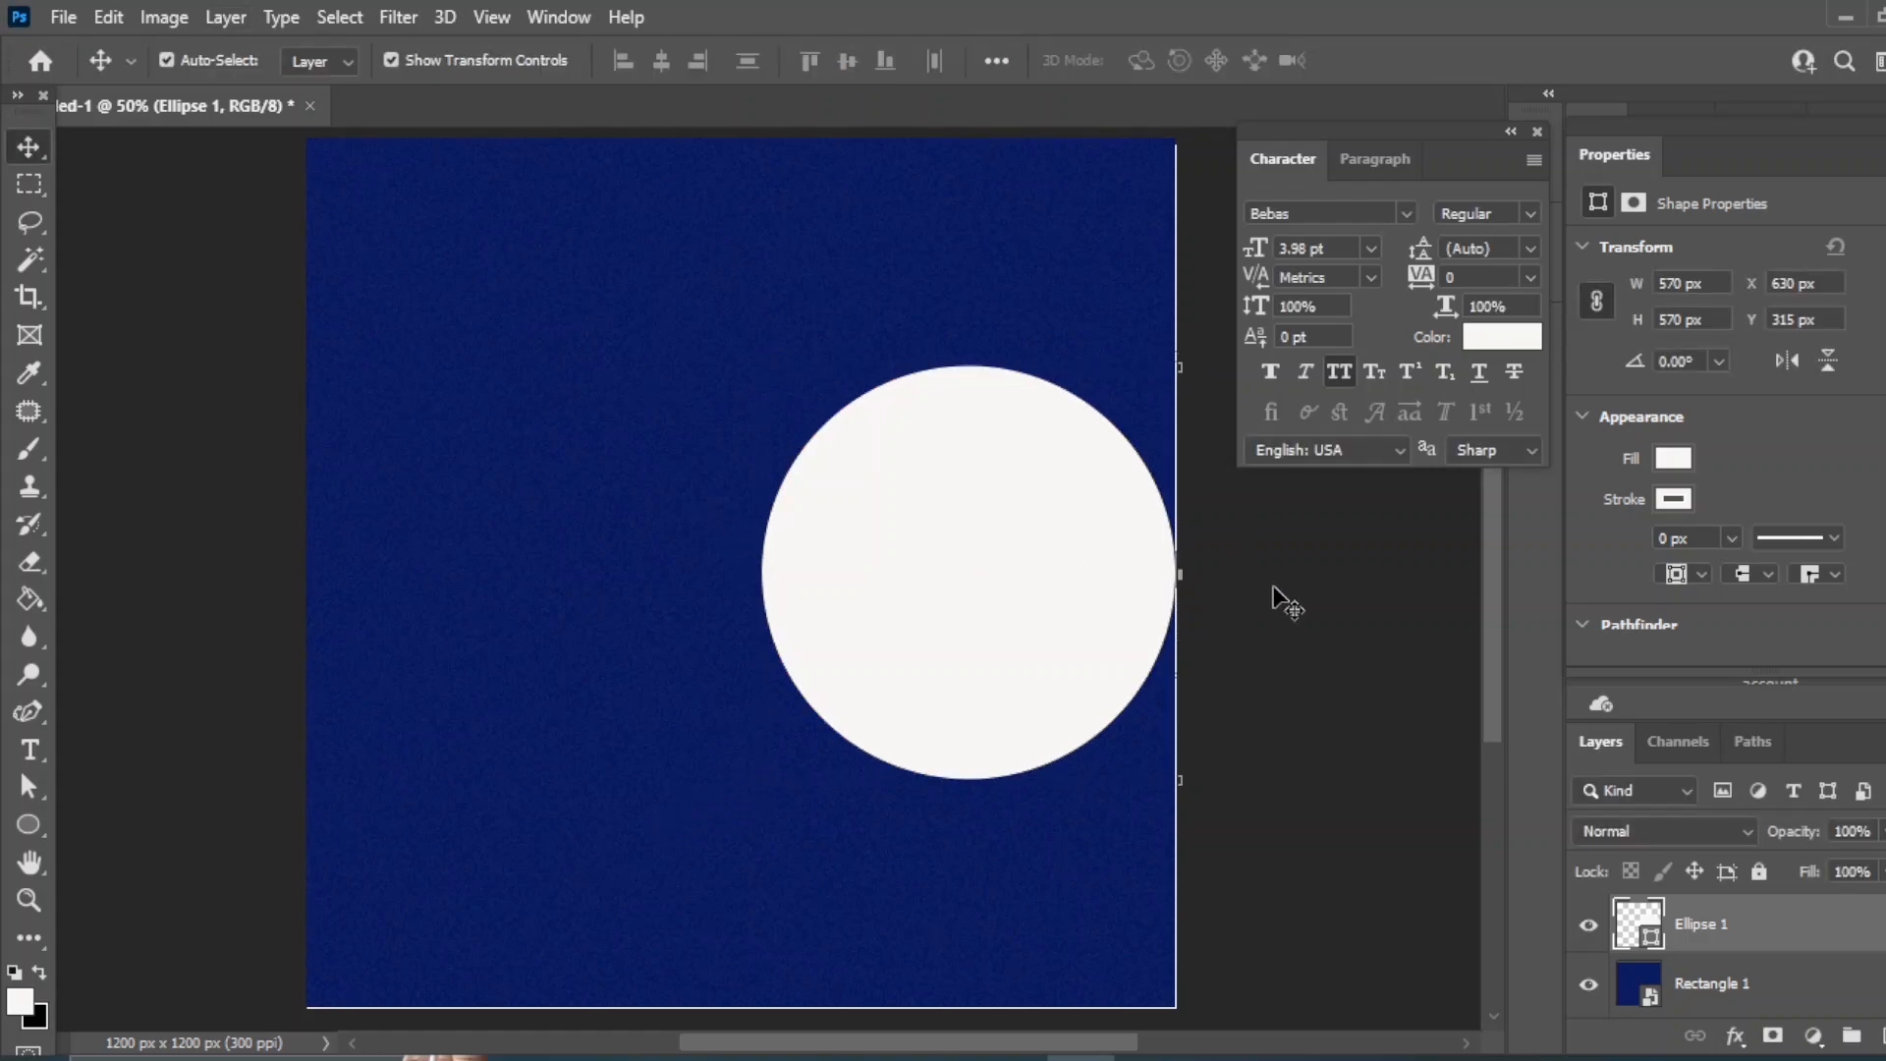
click(1276, 598)
click(975, 528)
key(Left)
key(Left)
key(Left)
key(Left)
key(Left)
key(Left)
key(Left)
key(Left)
key(Left)
key(Left)
key(Left)
key(Left)
key(Left)
key(Left)
key(Left)
key(Left)
key(Left)
key(Left)
key(Left)
key(Left)
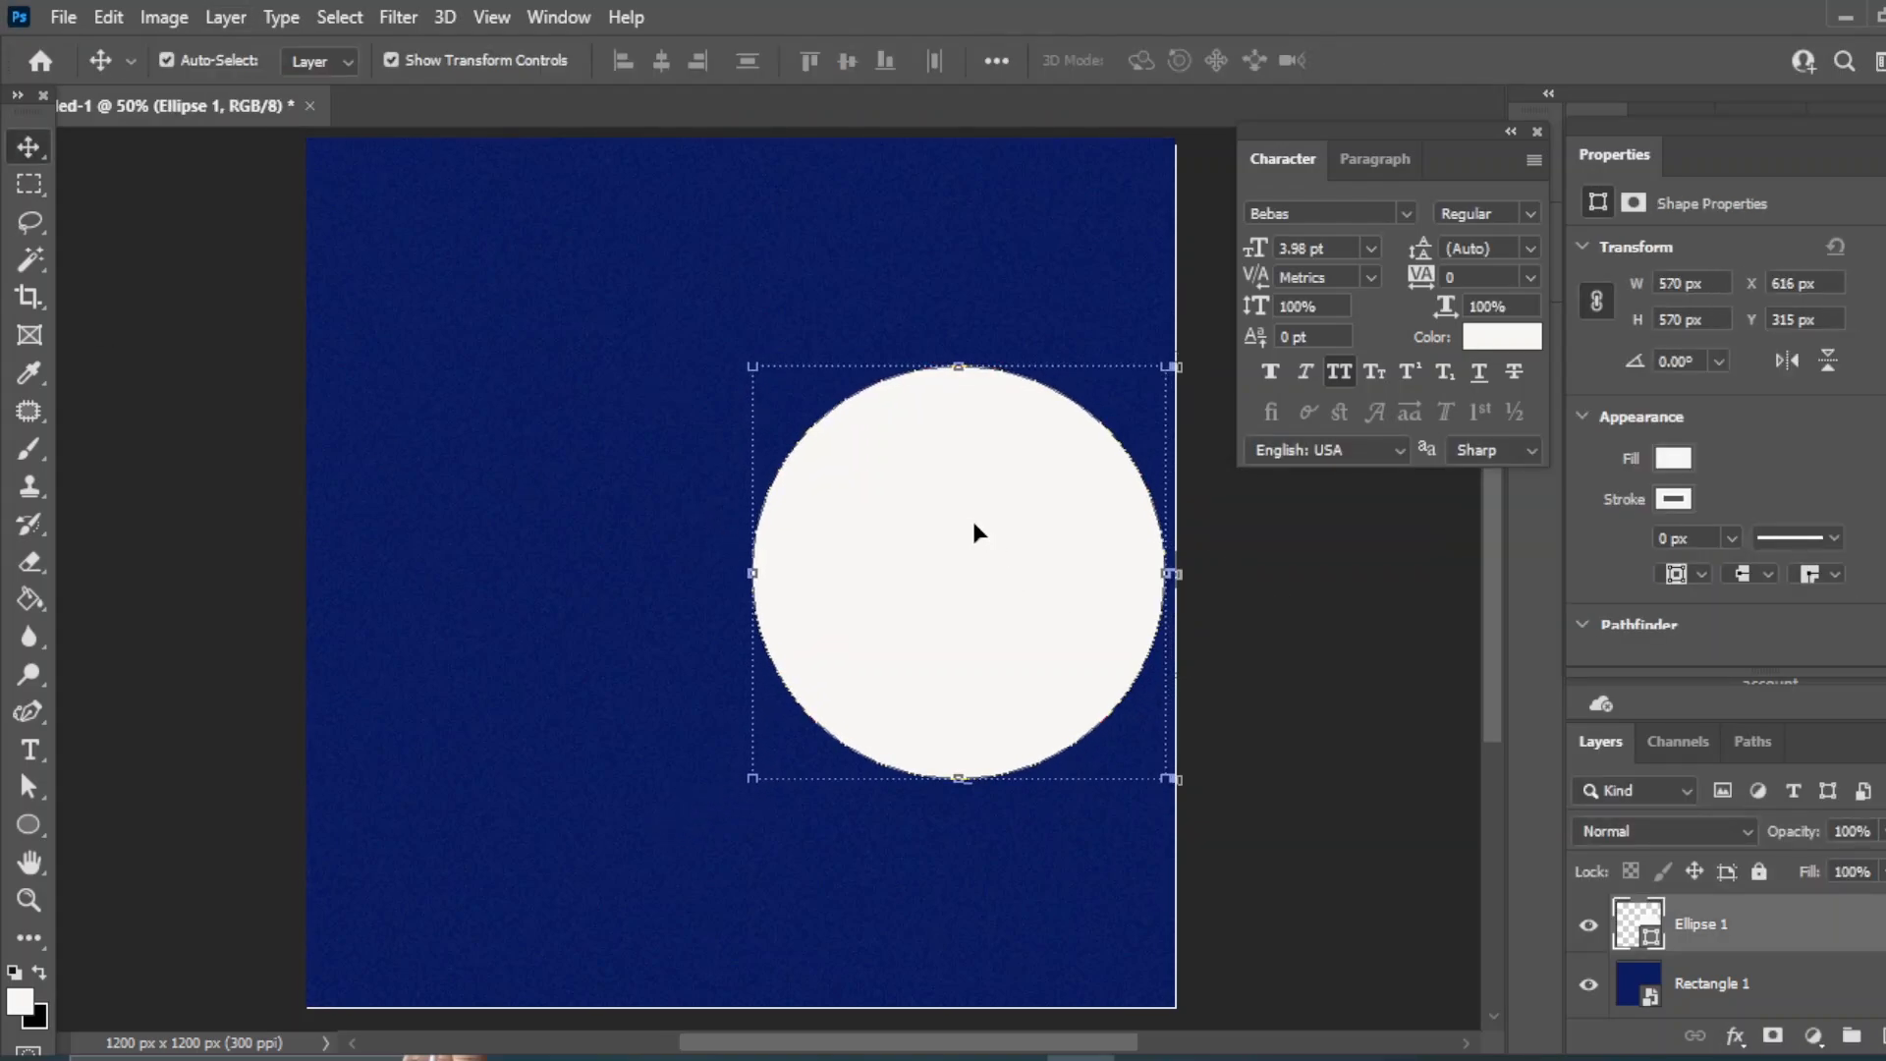
key(Left)
key(Left)
key(Left)
key(Left)
key(Left)
key(Left)
key(Left)
key(Left)
key(Left)
key(Left)
key(Left)
key(Left)
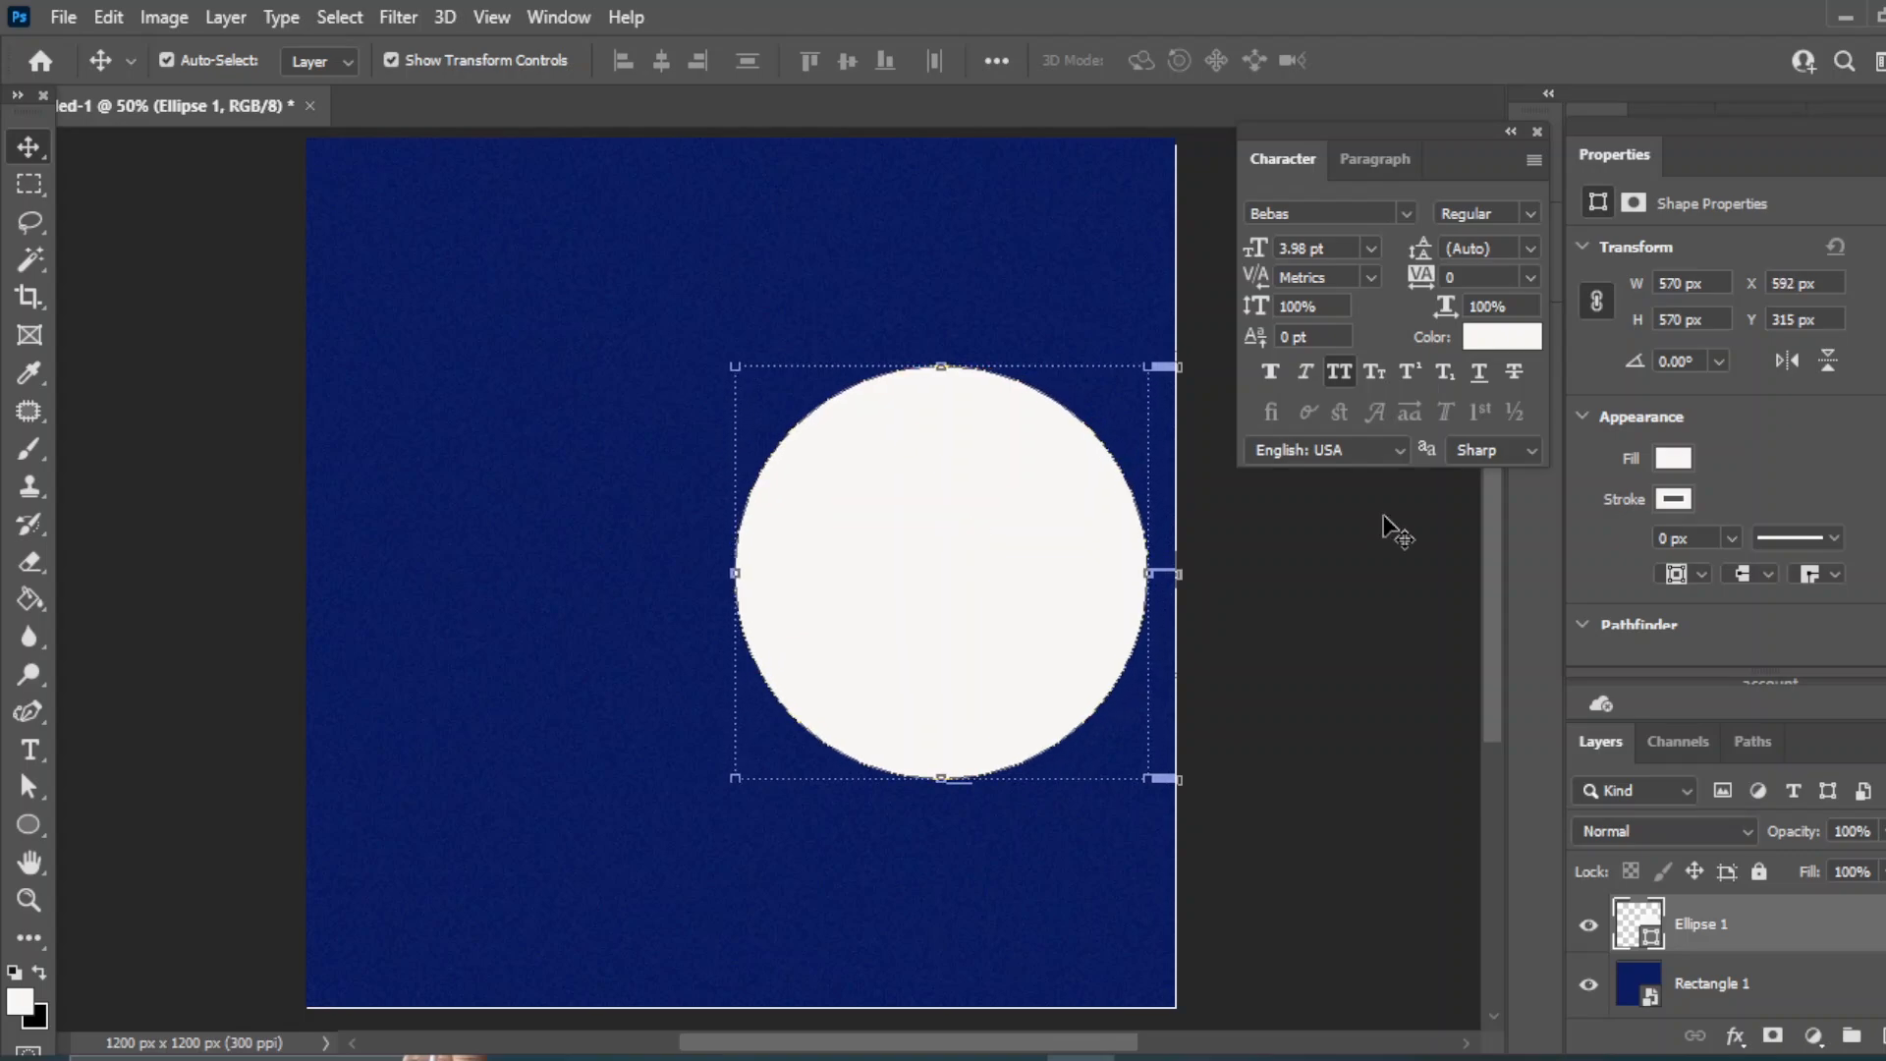
shift+click(1742, 983)
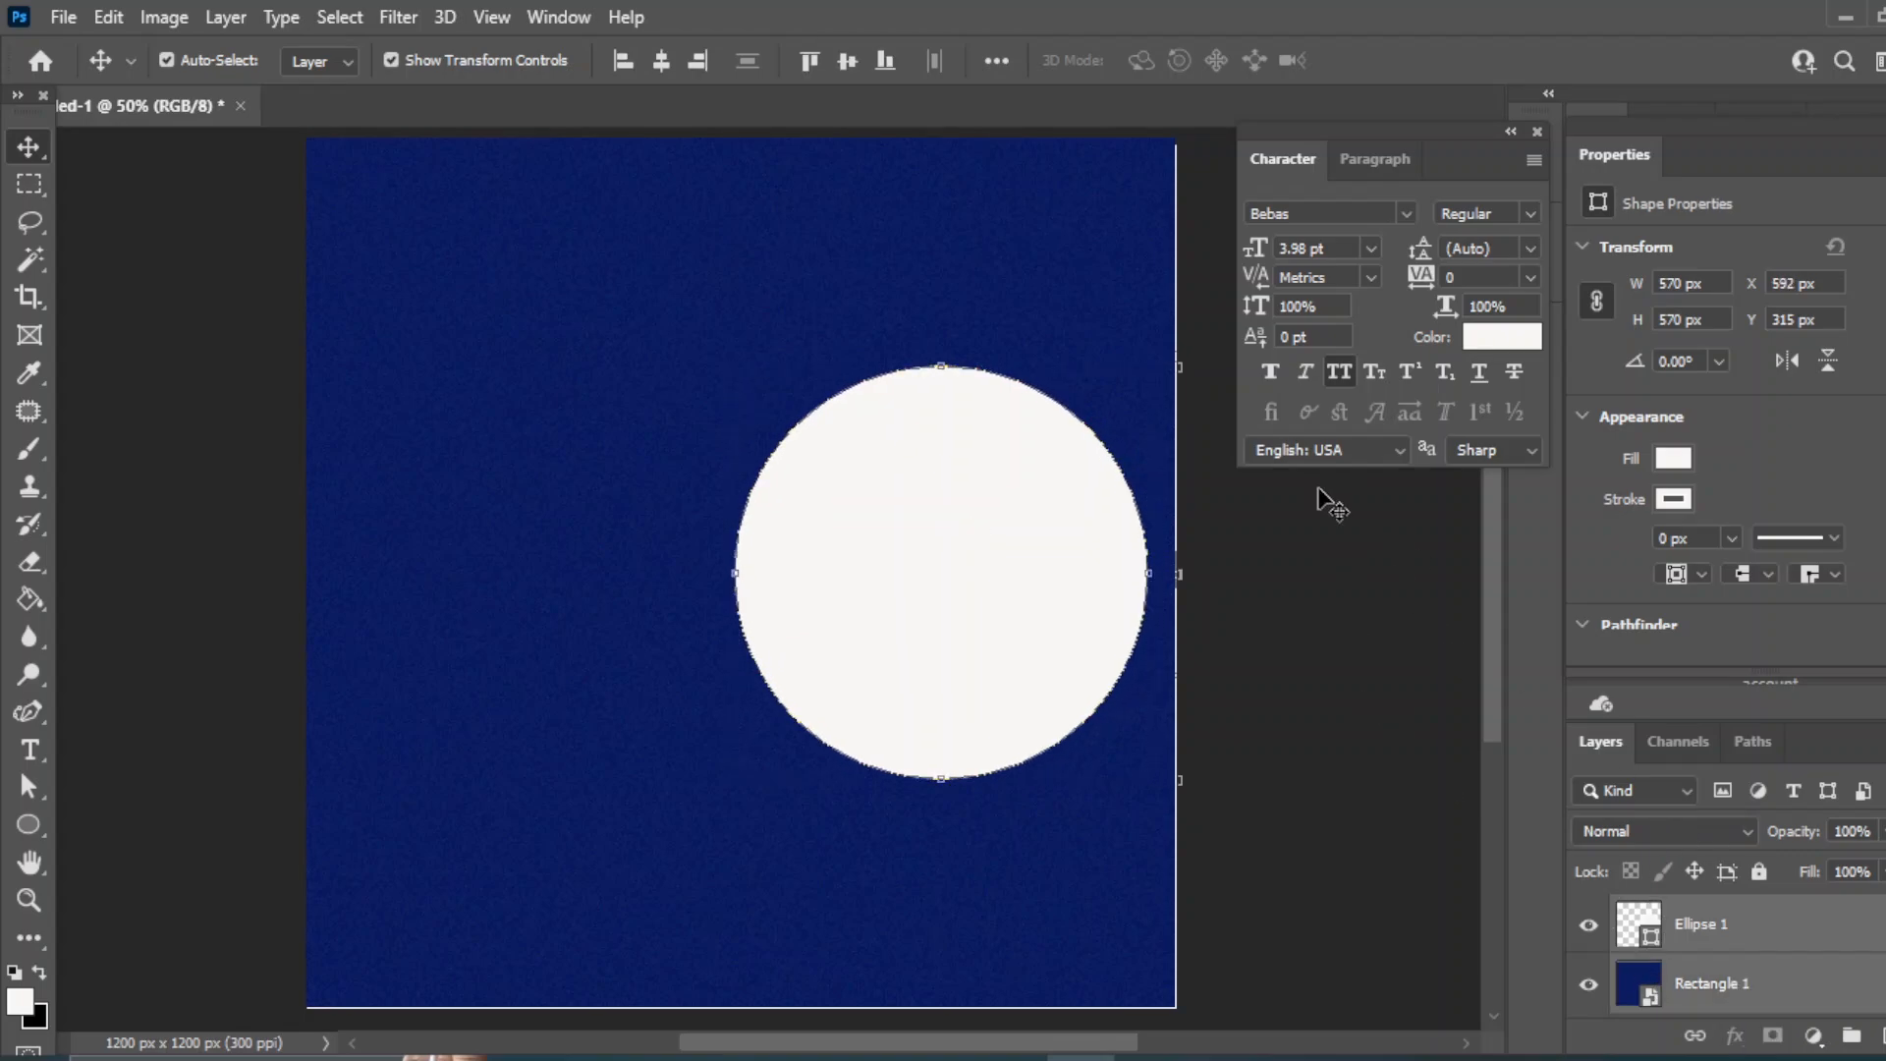
click(847, 60)
- Enlarge the white circle to about 634 px
click(1380, 671)
click(1002, 503)
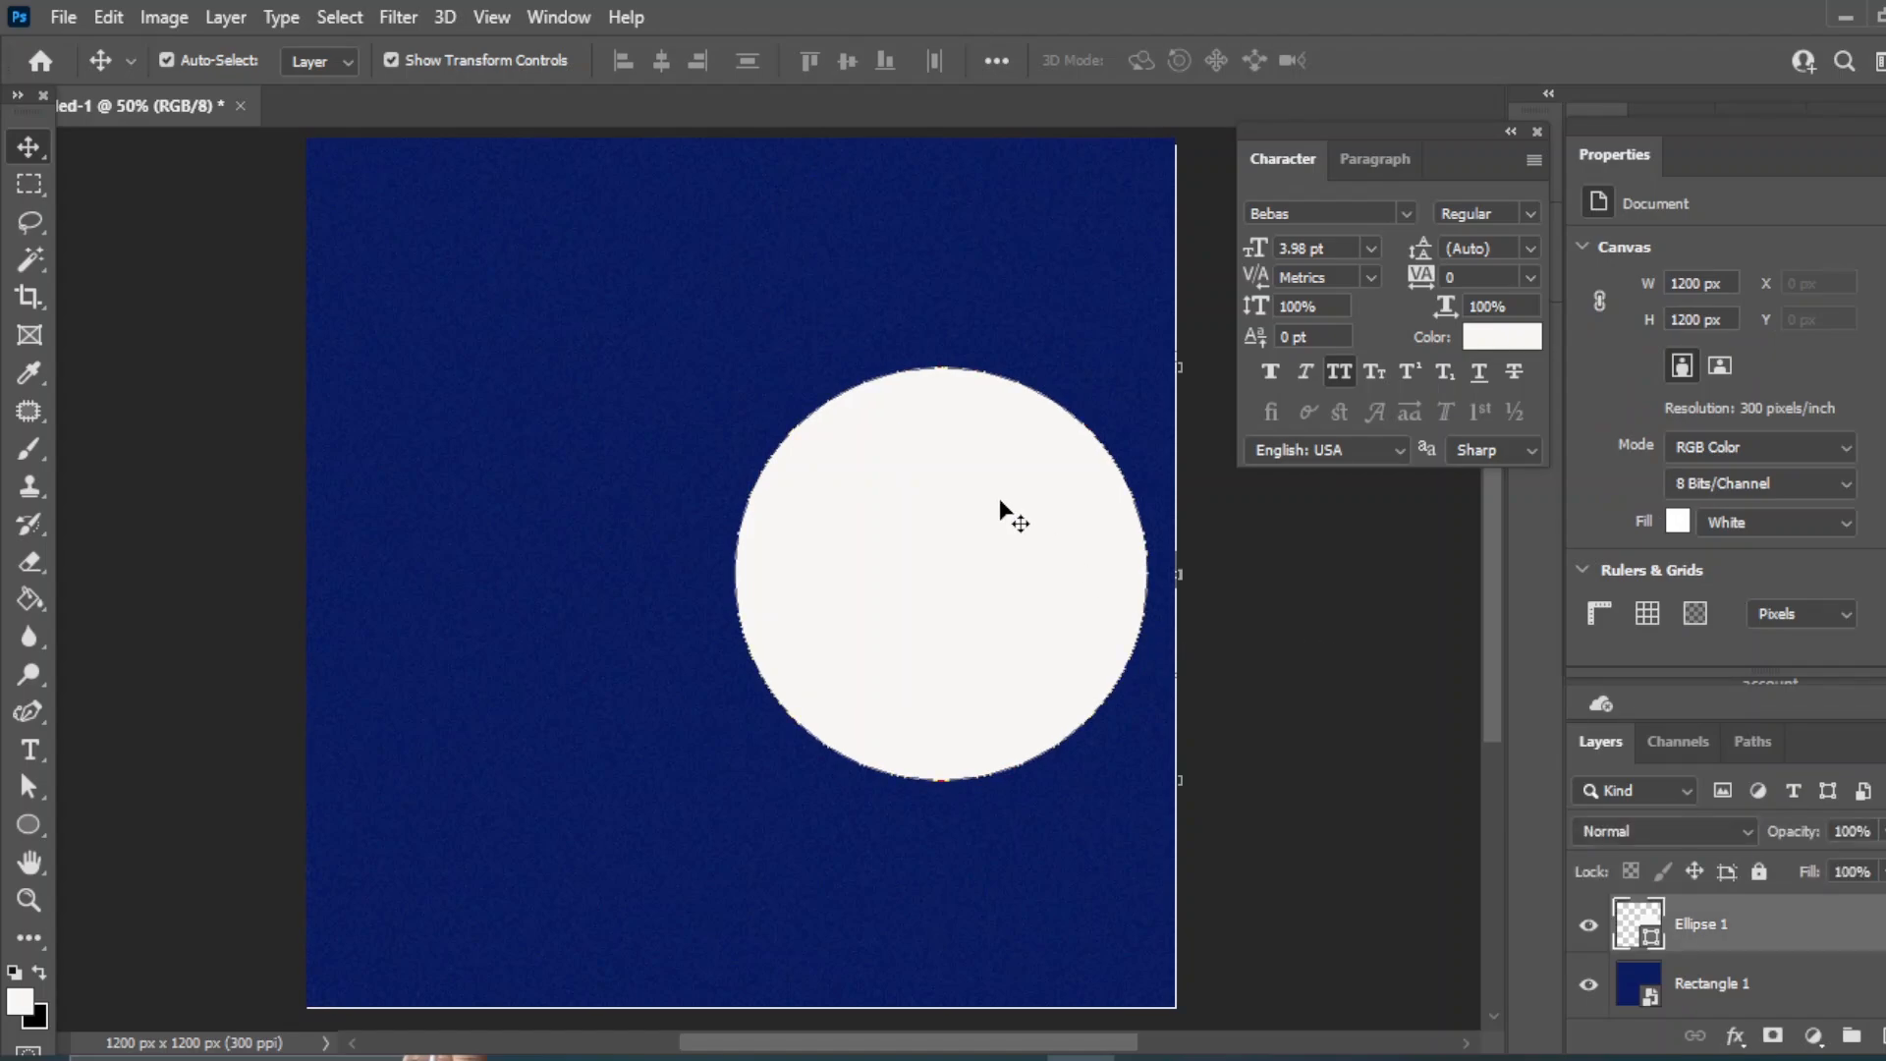
key(shift+Left)
key(shift+Left)
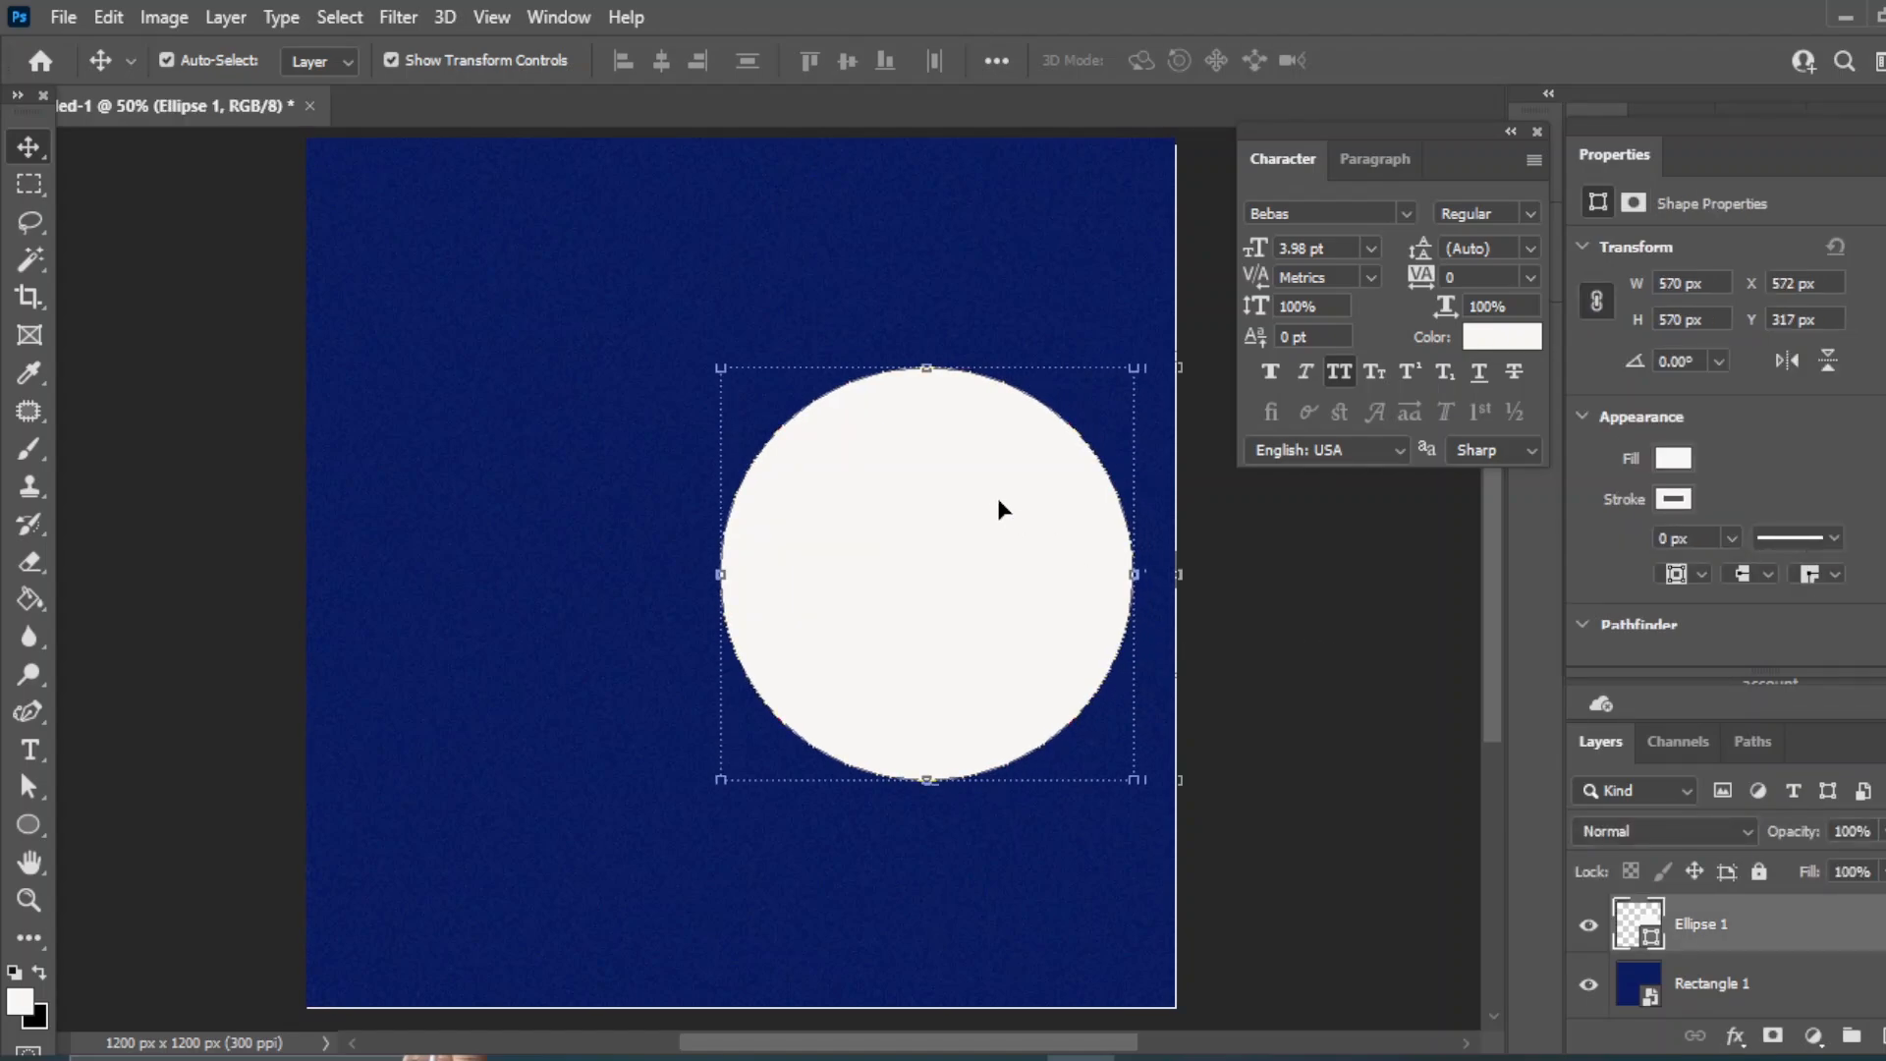
drag(720, 780, 625, 875)
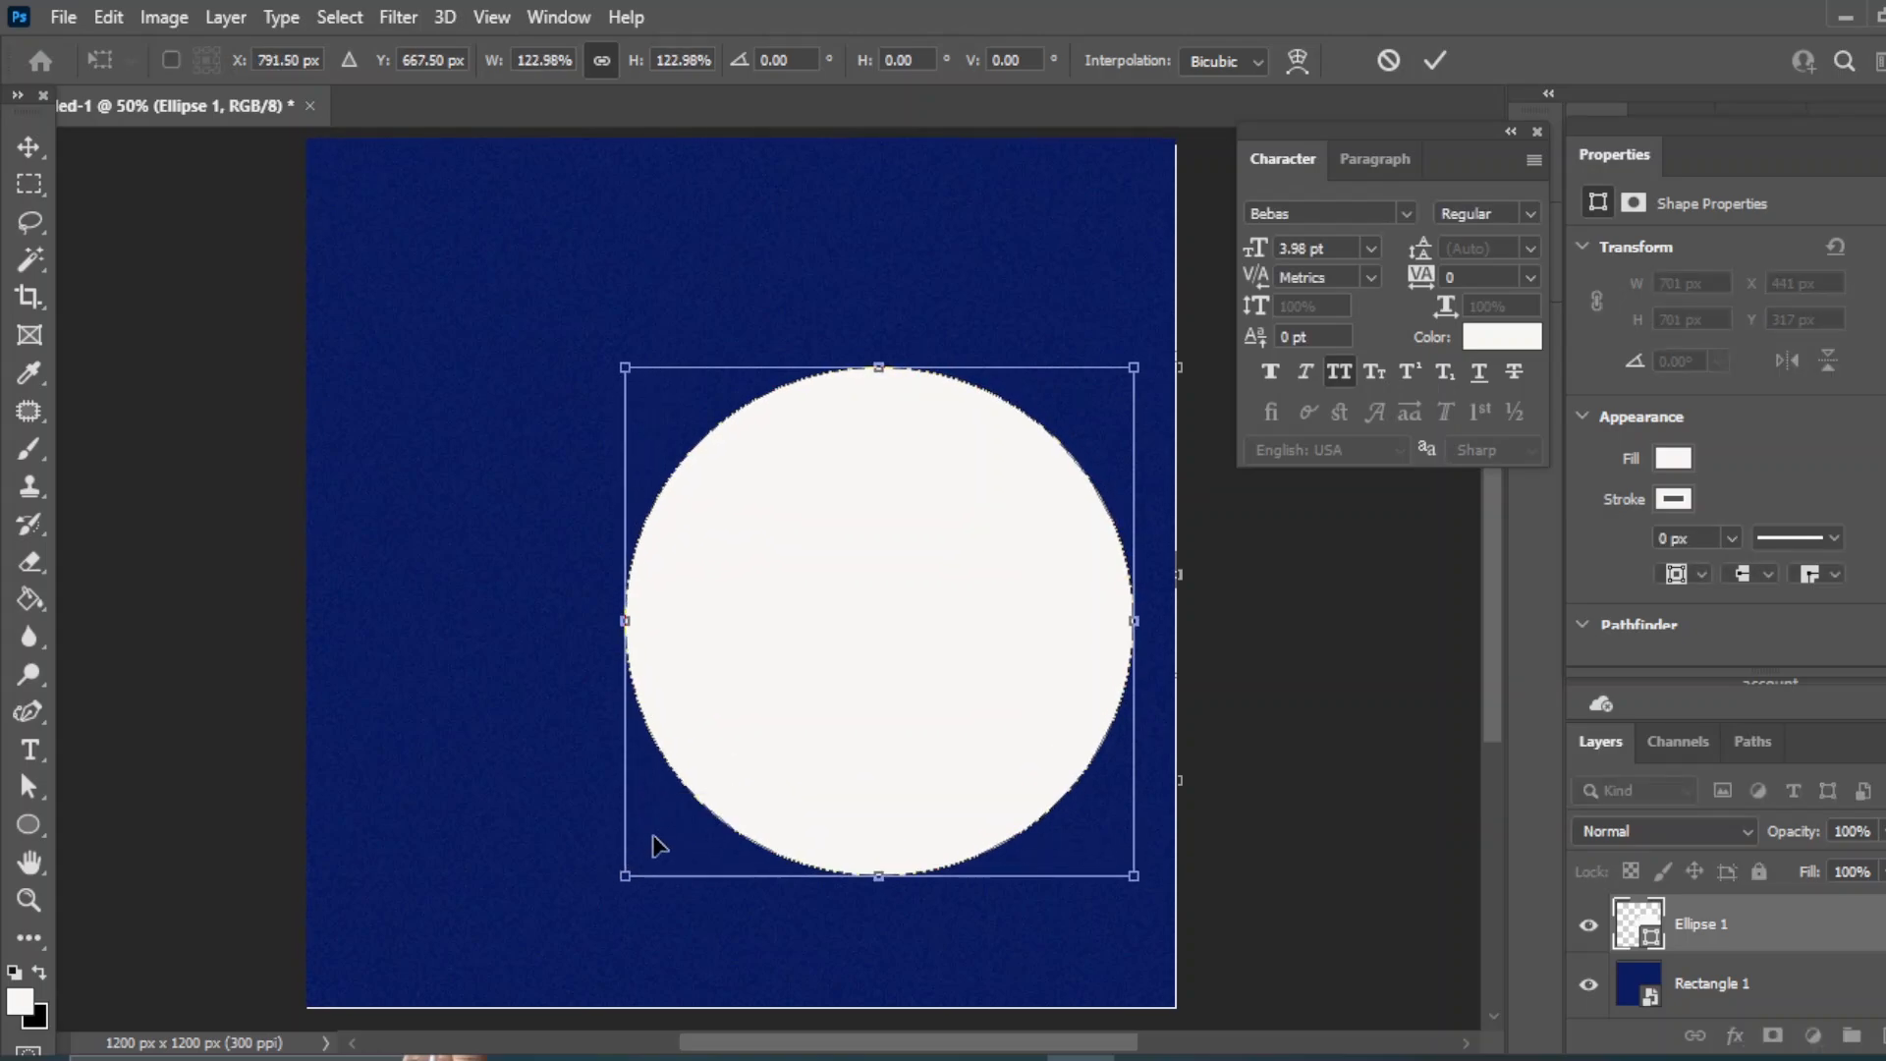
key(Return)
- Duplicate the white circle into an Ellipse 1 copy layer
click(1387, 727)
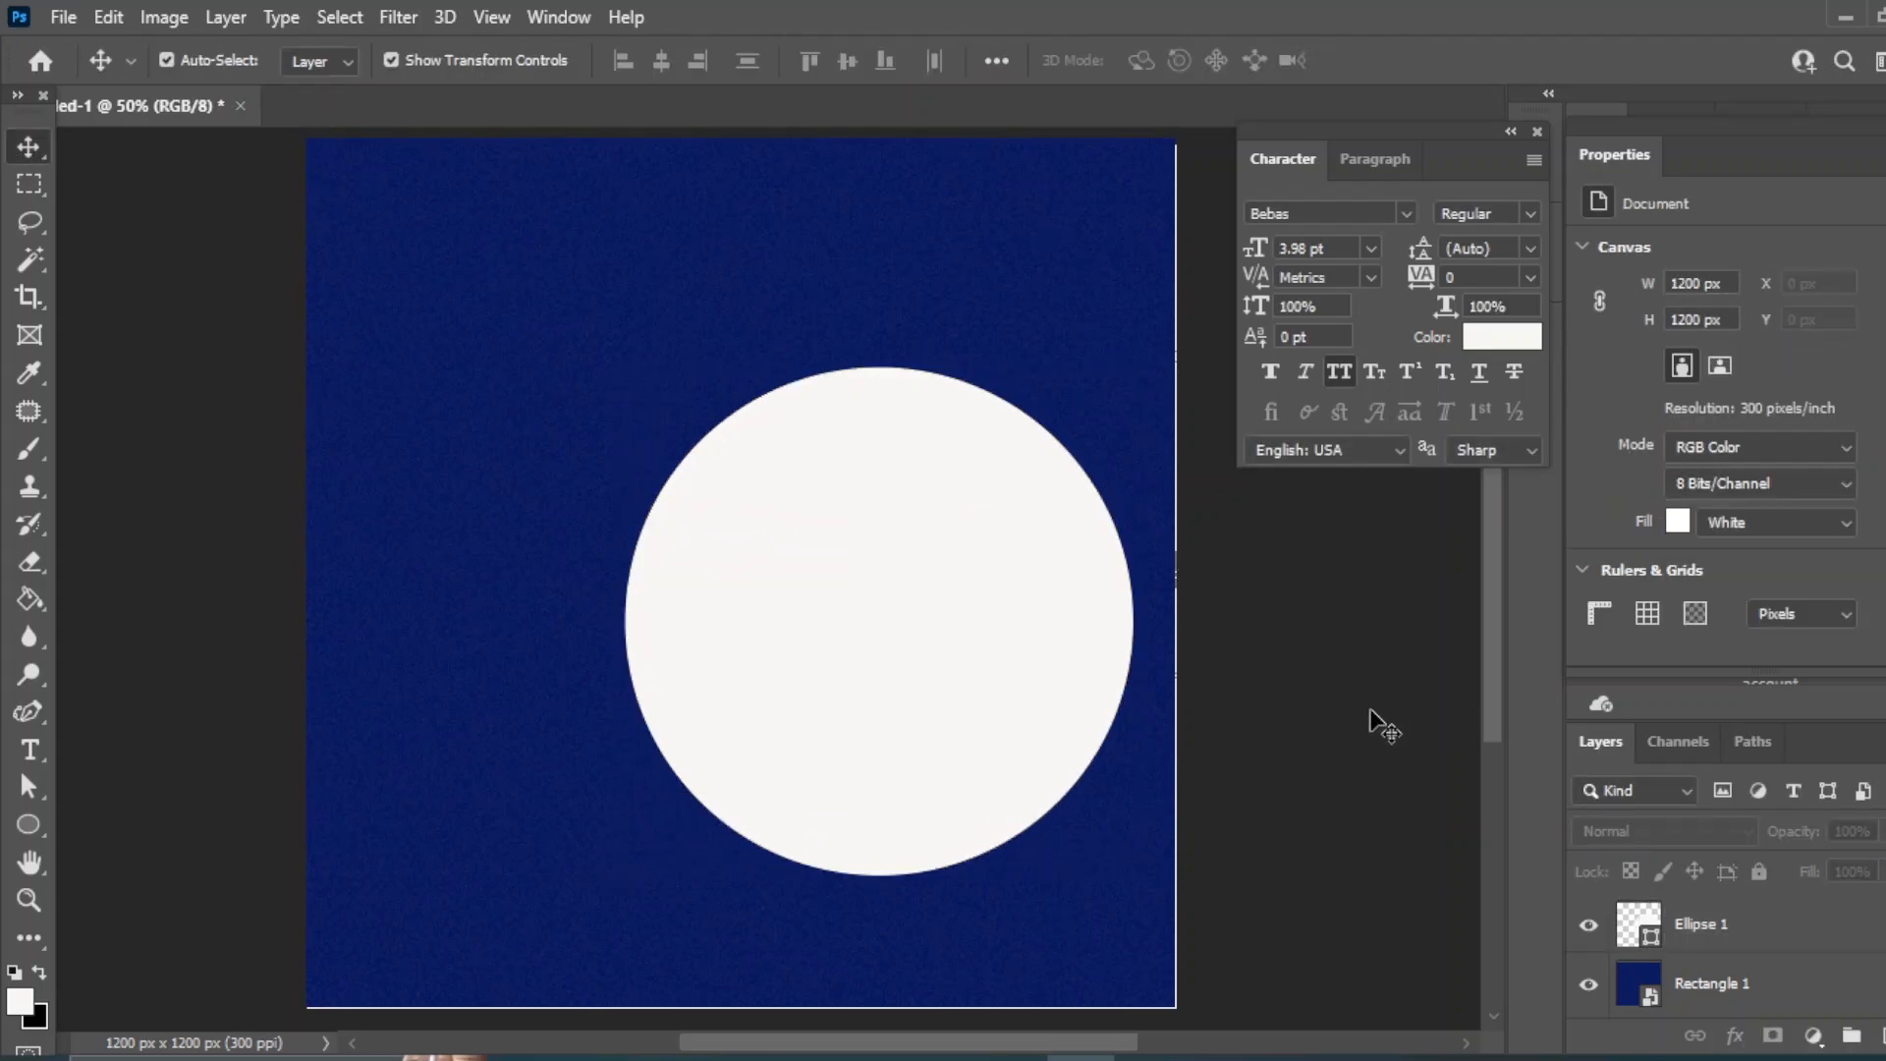
click(917, 595)
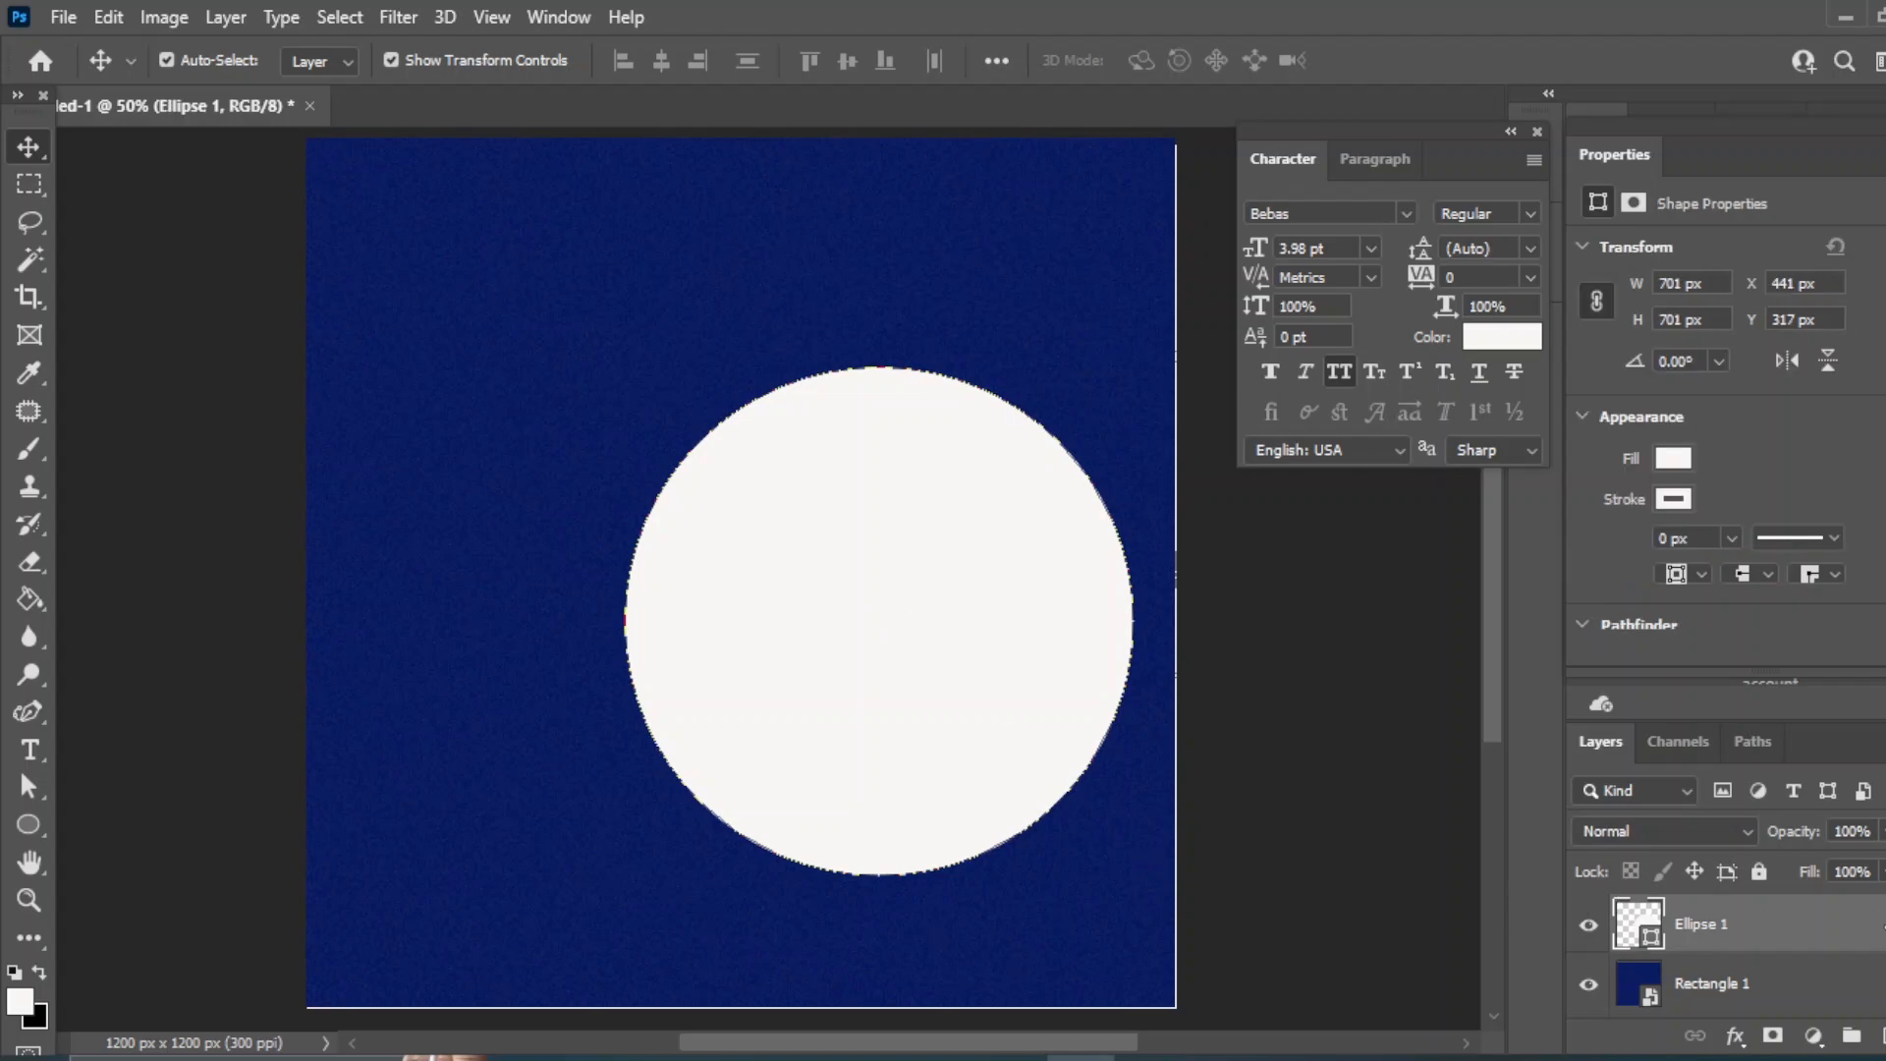
drag(1866, 933, 1878, 1021)
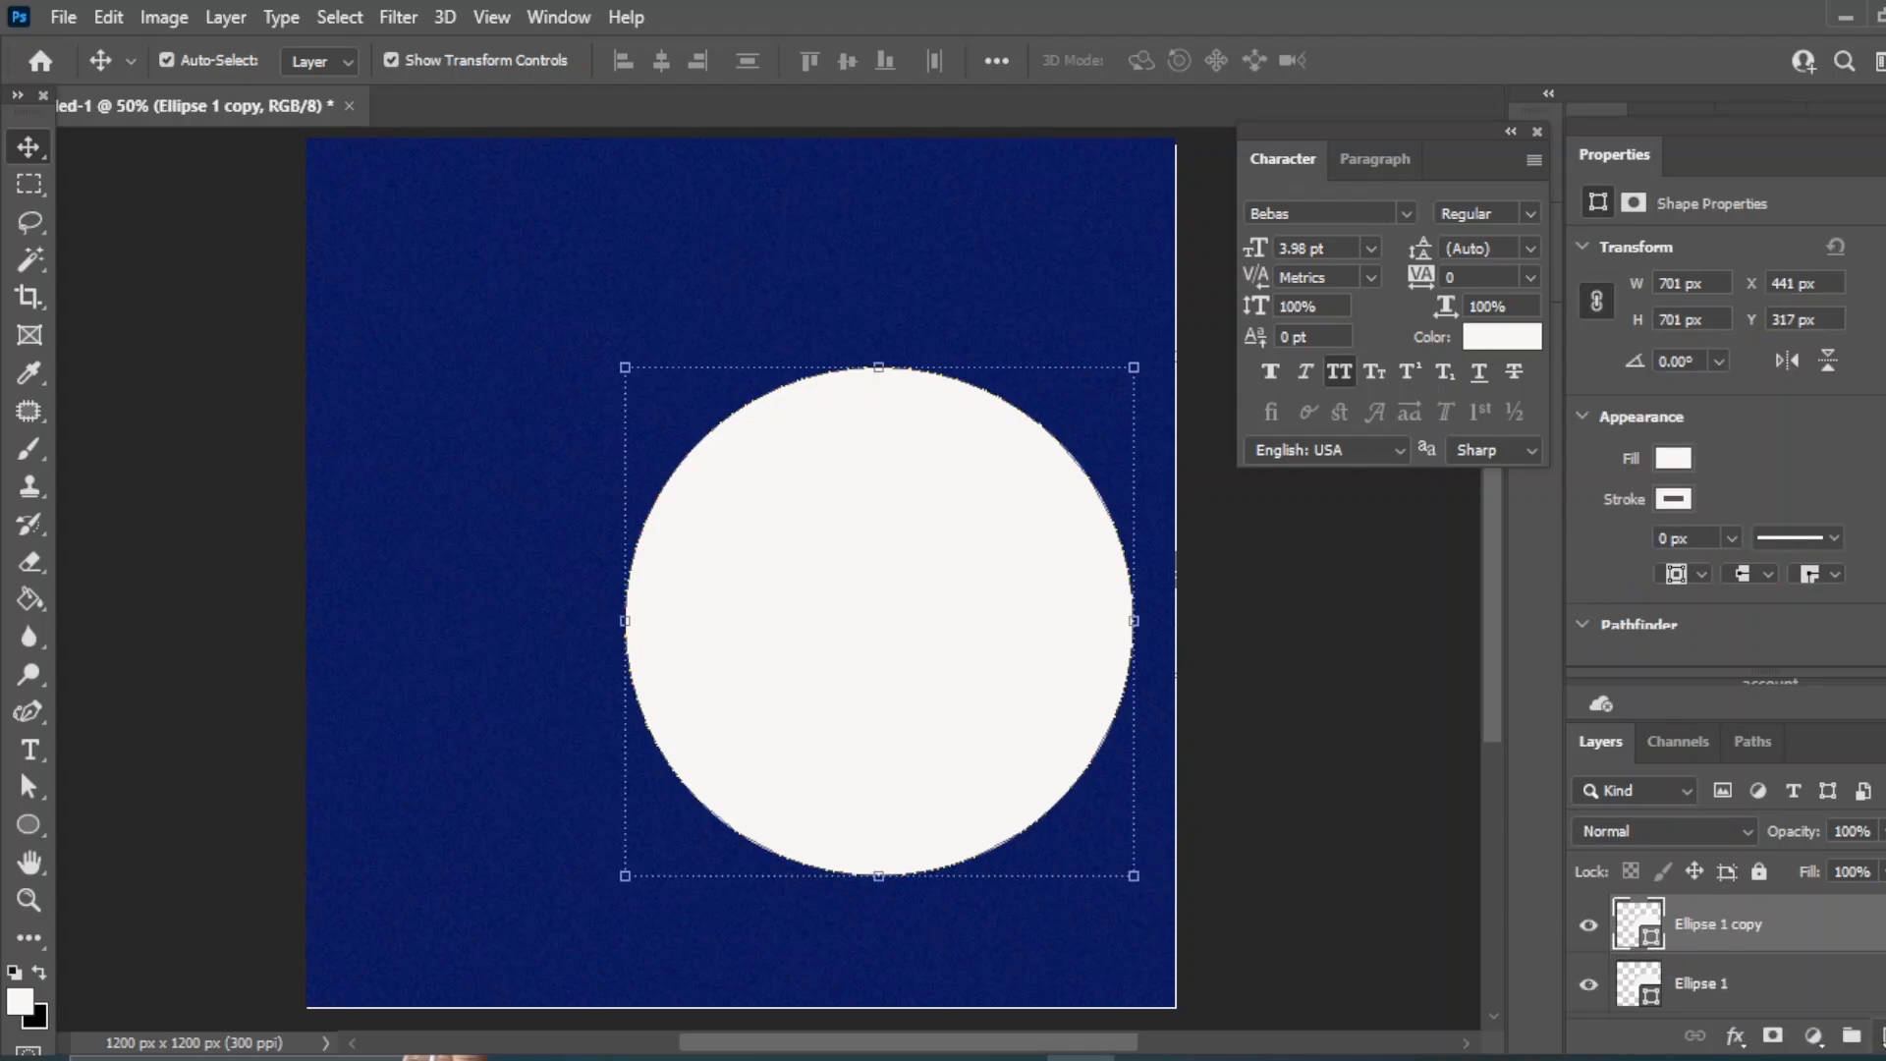
- Enlarge the bottom circle to 105% and fill it navy
click(1395, 710)
click(994, 665)
double_click(1646, 926)
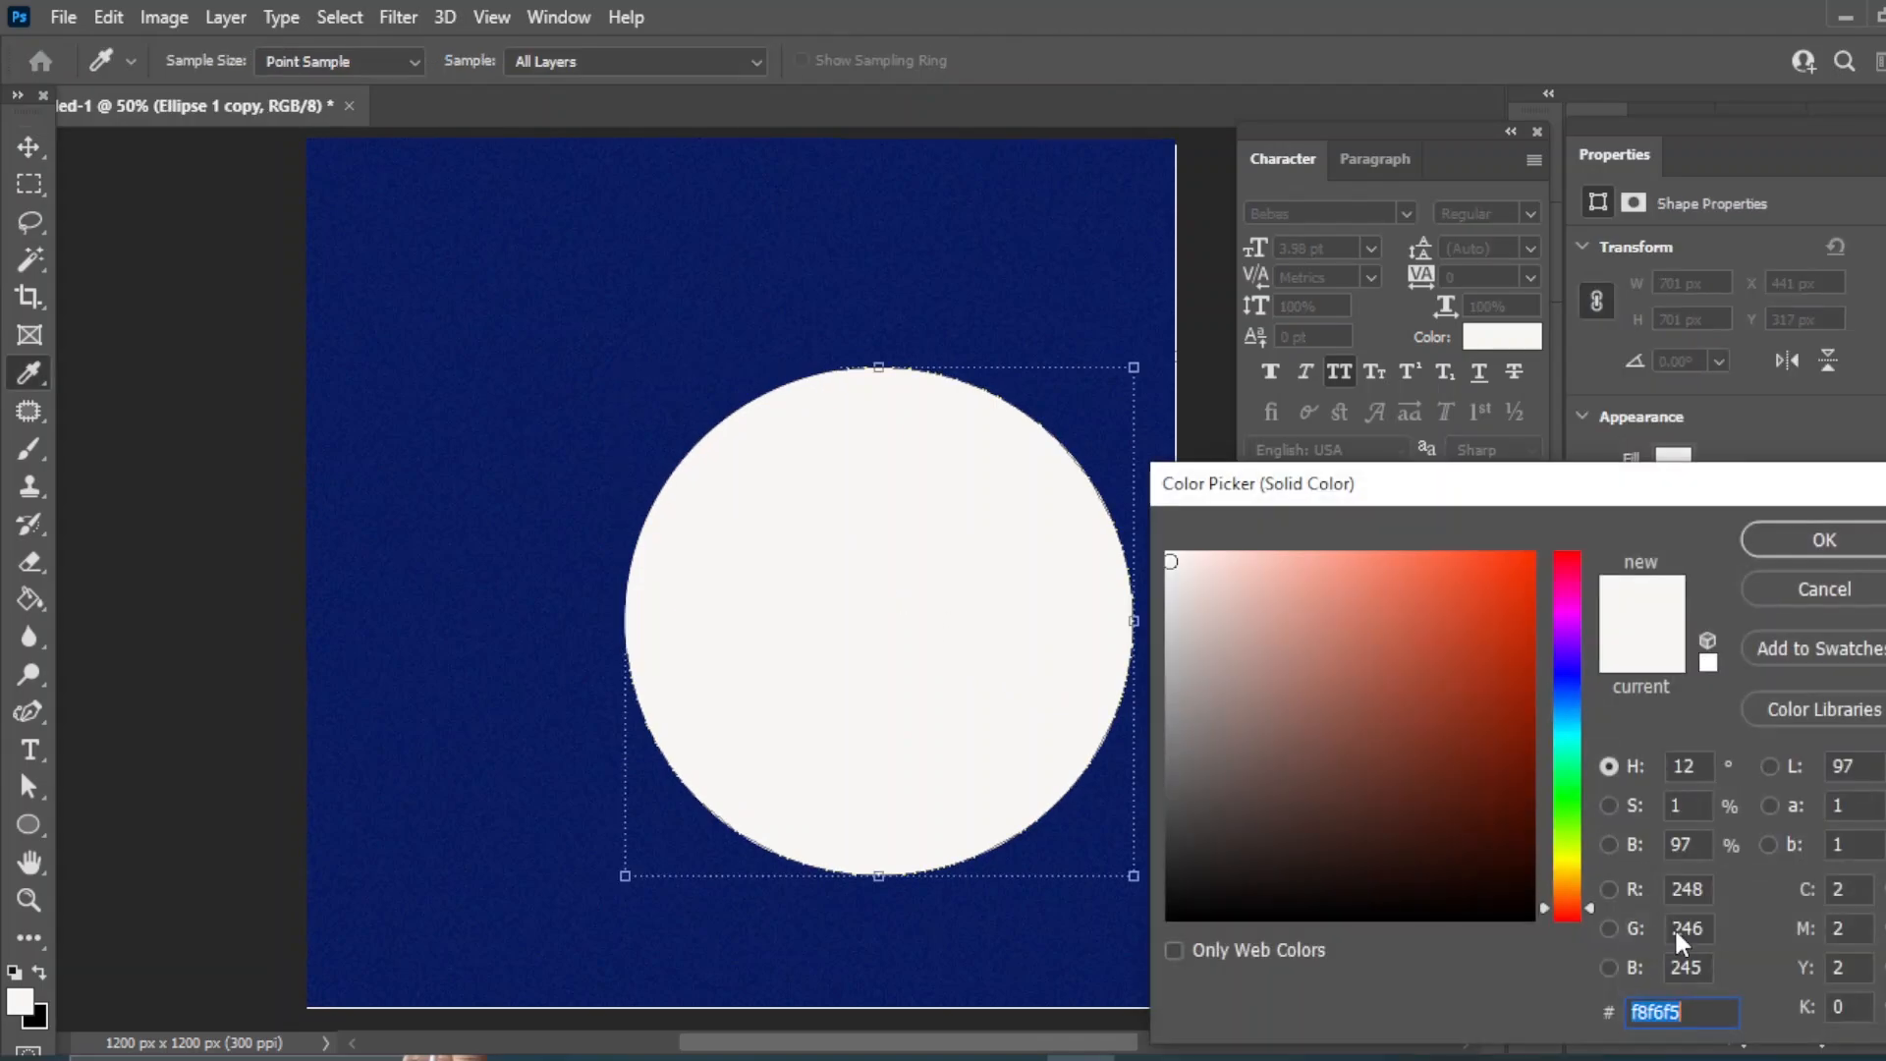
click(1818, 543)
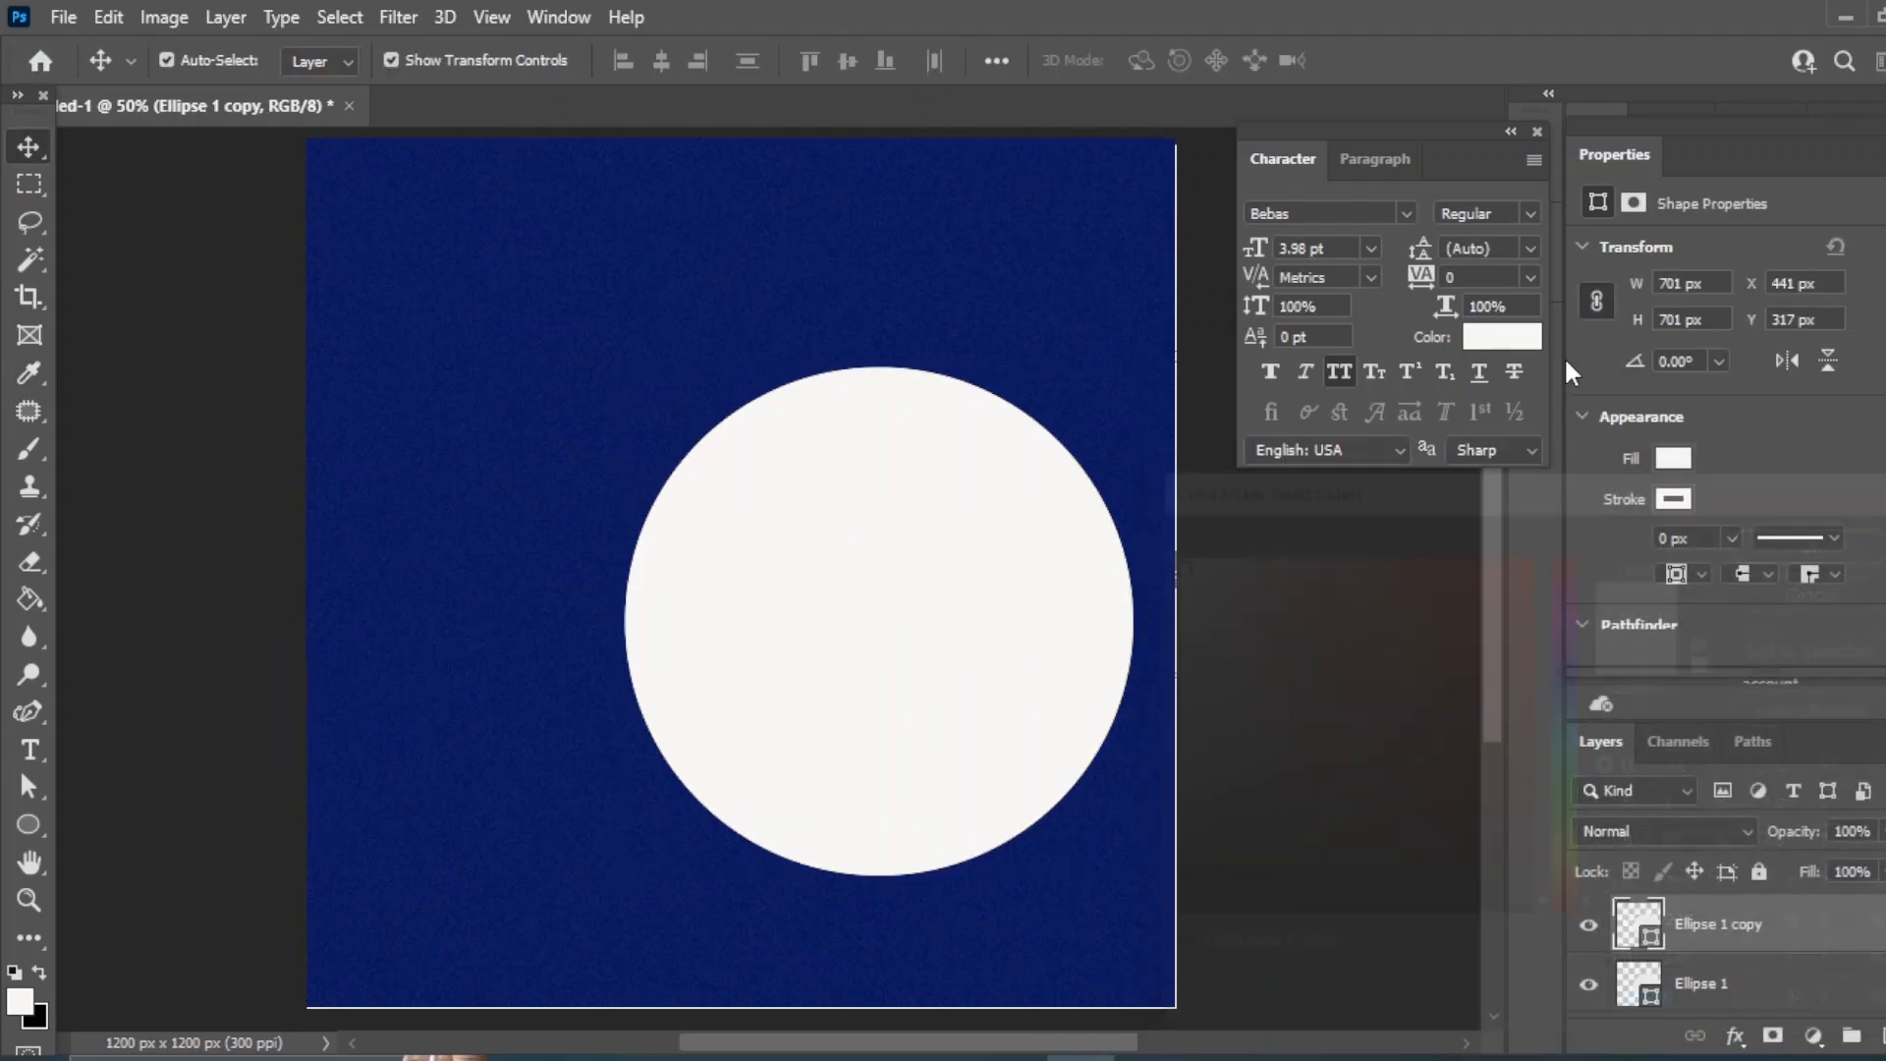
click(1288, 724)
click(1762, 983)
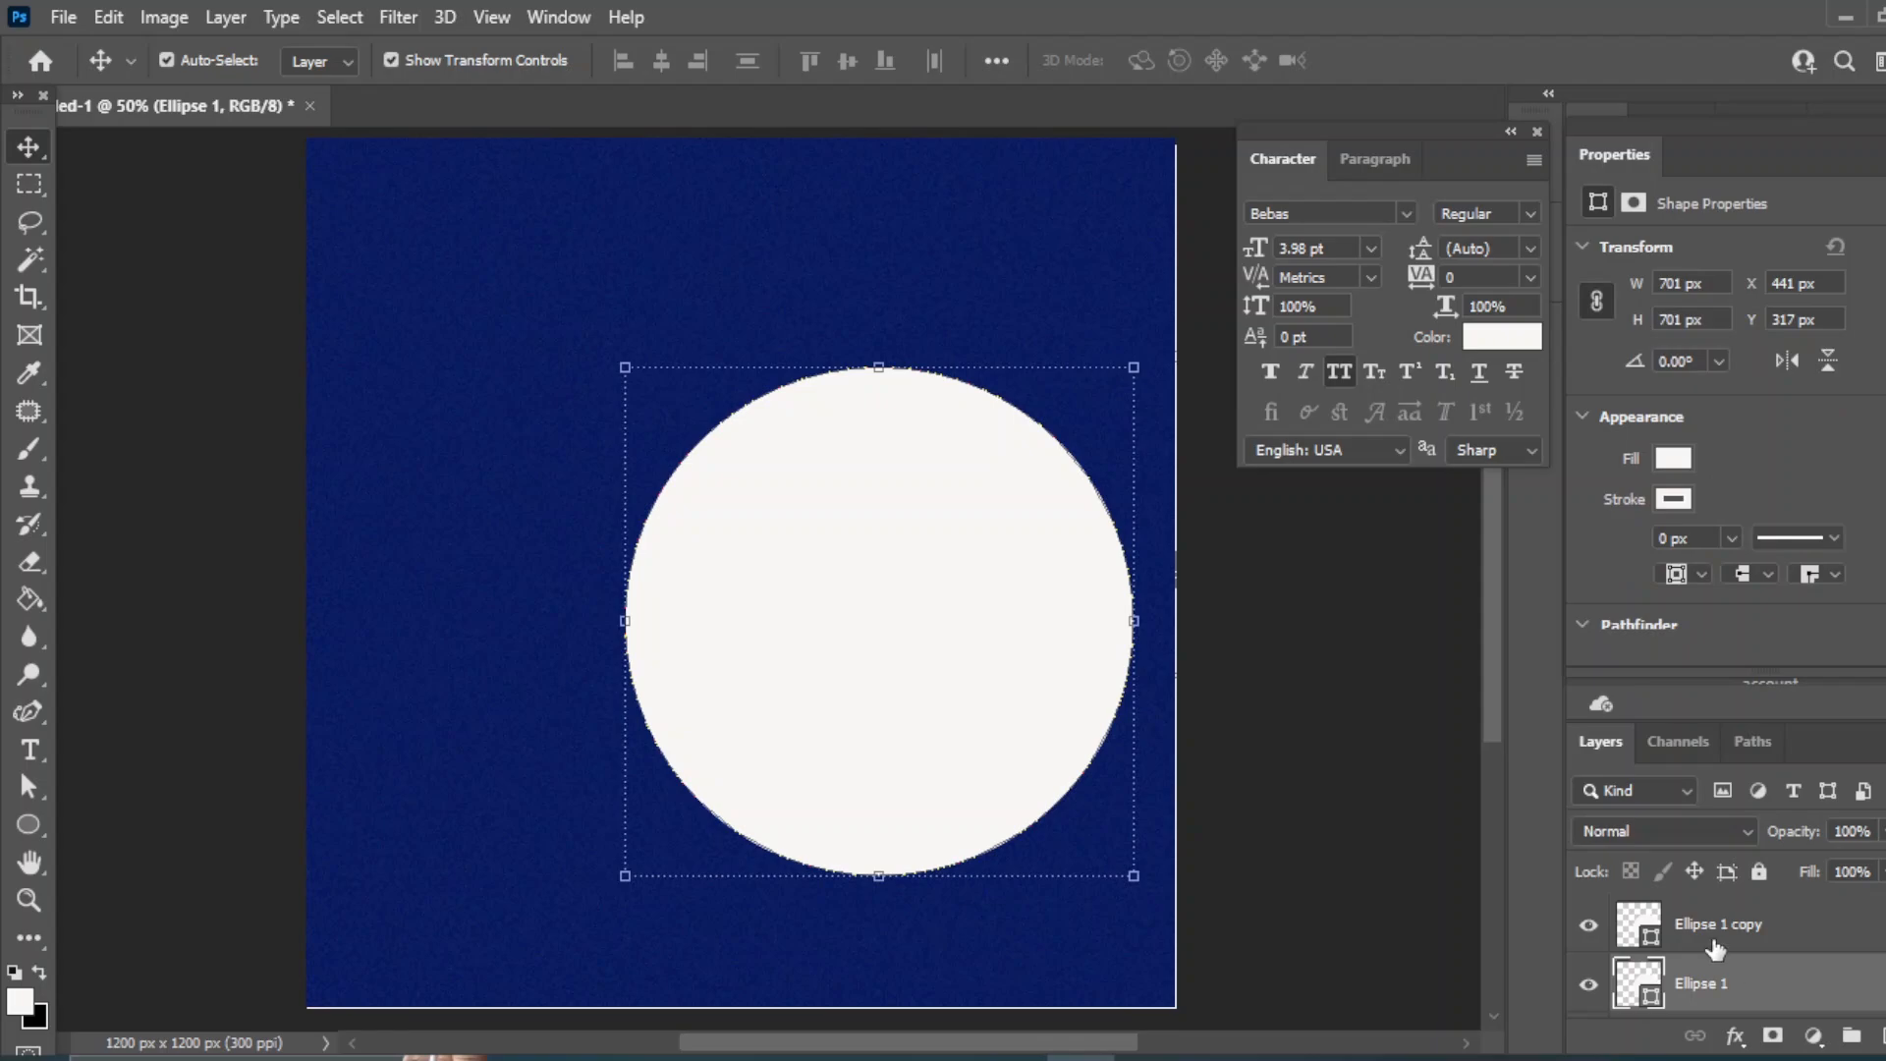
click(619, 366)
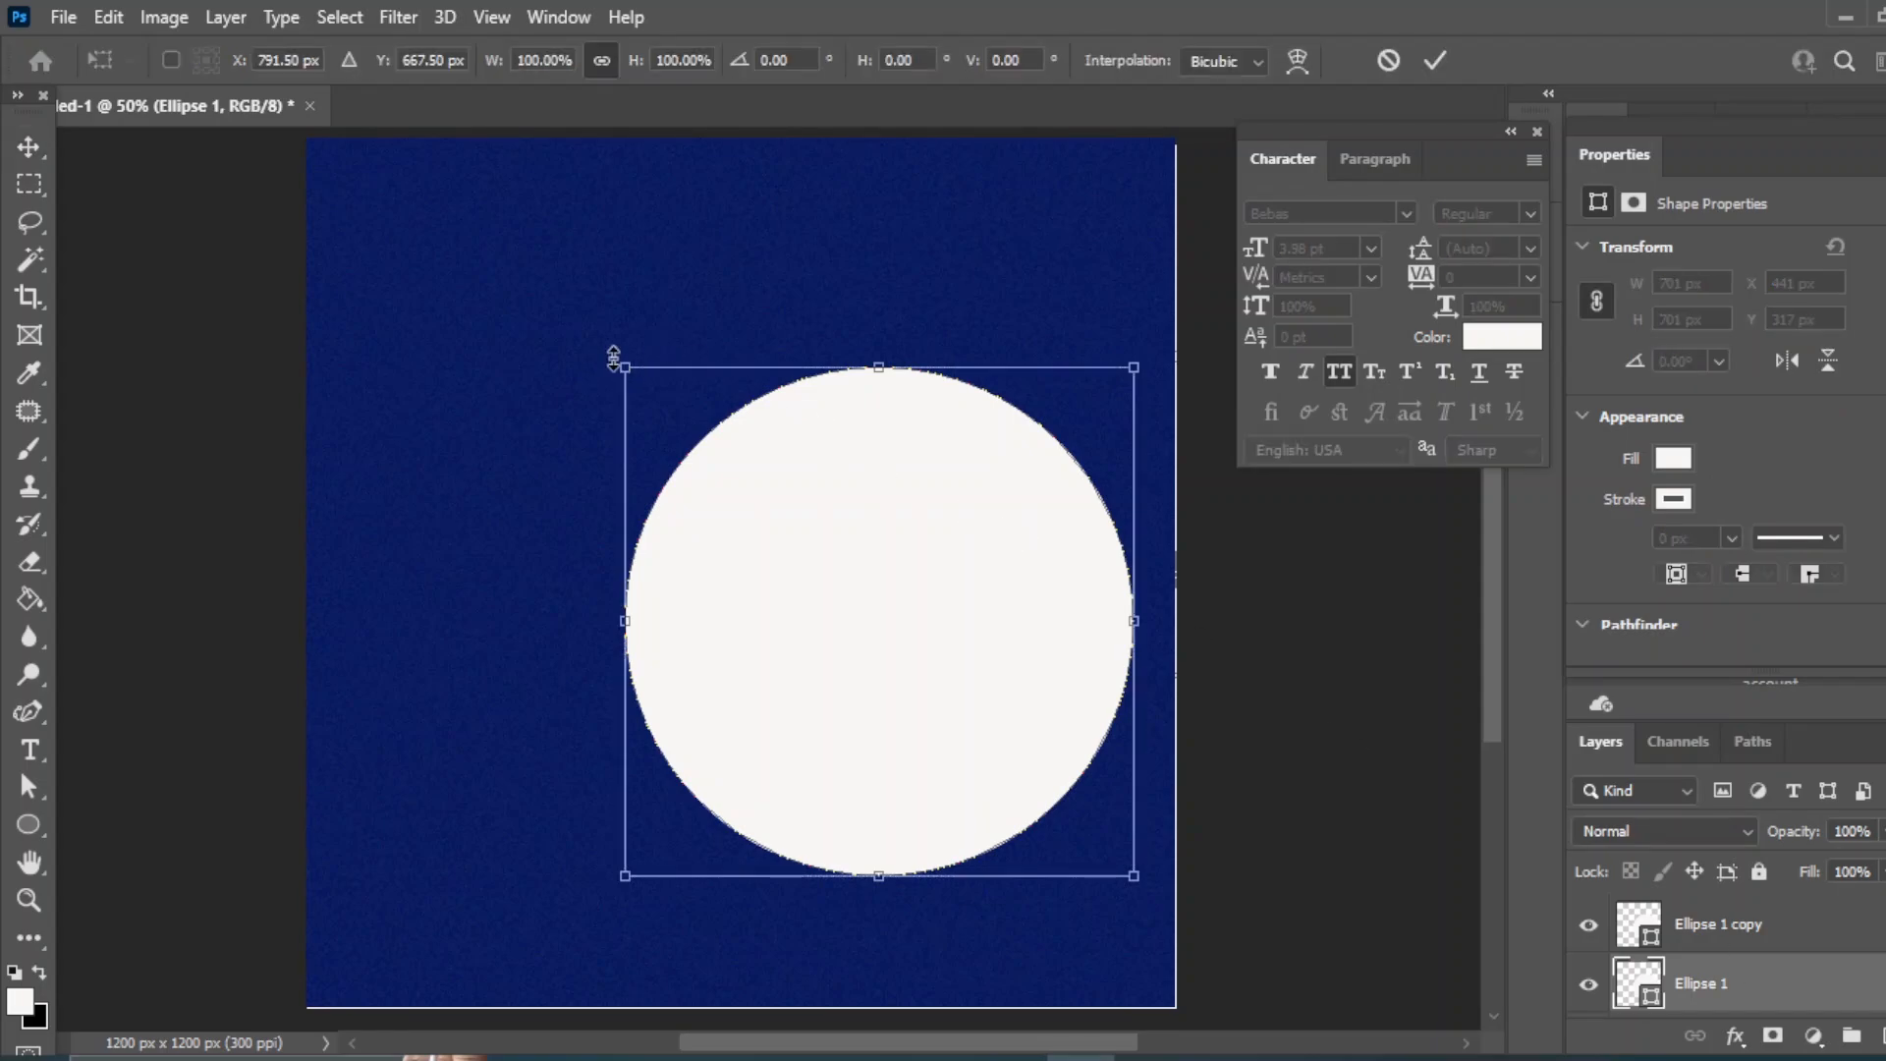
drag(626, 371, 598, 341)
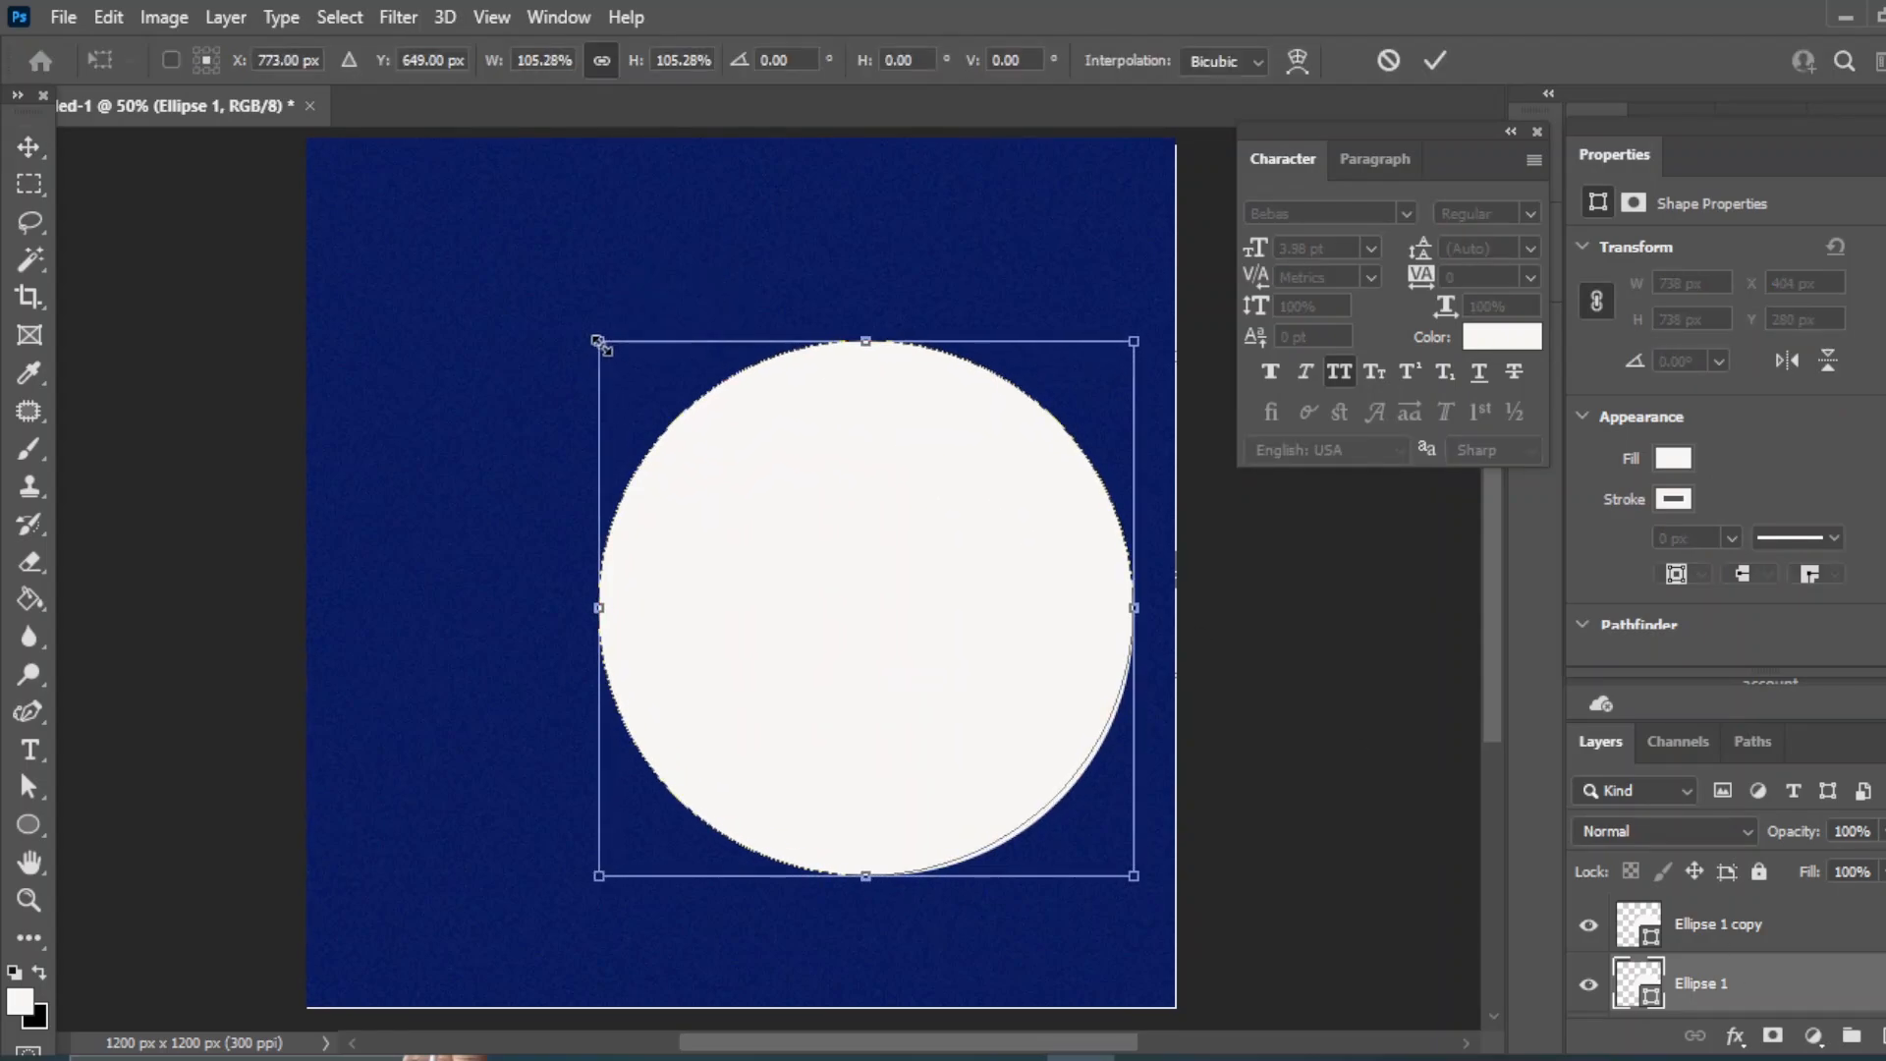
click(1646, 987)
click(1673, 456)
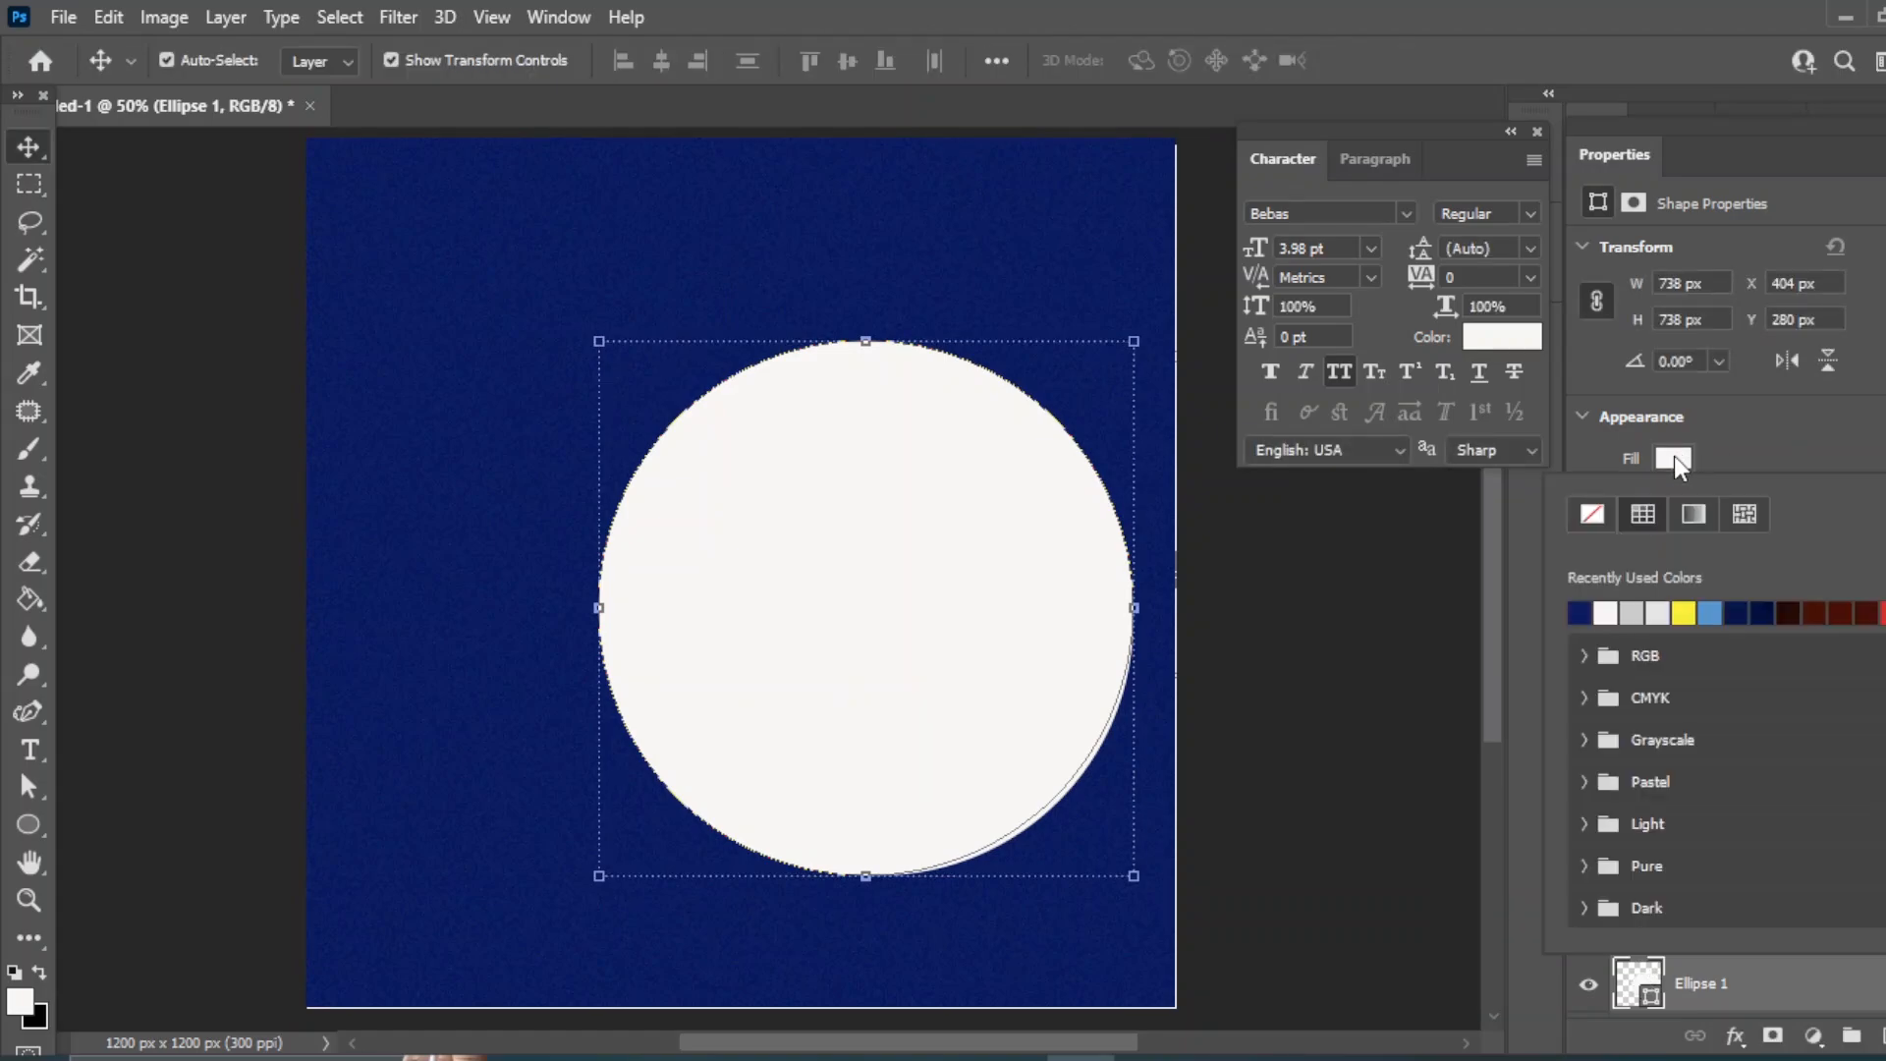
click(1758, 612)
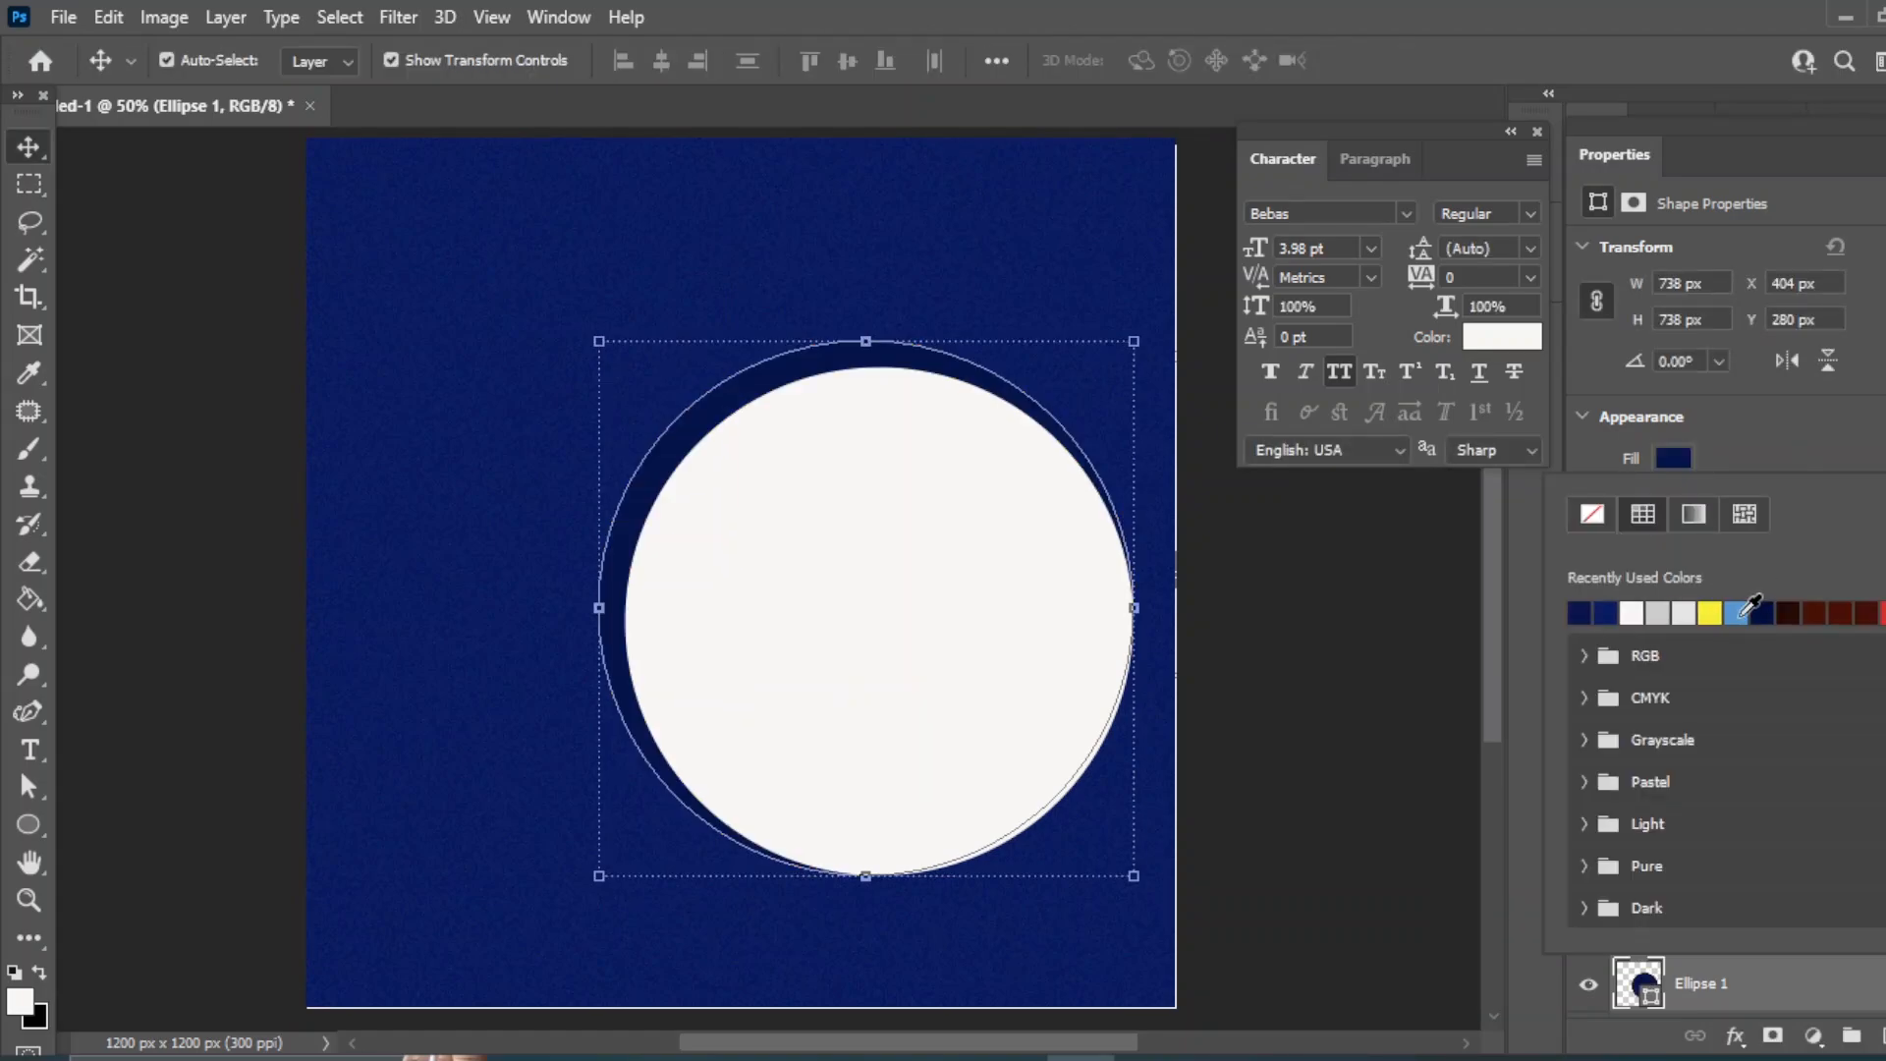
click(31, 148)
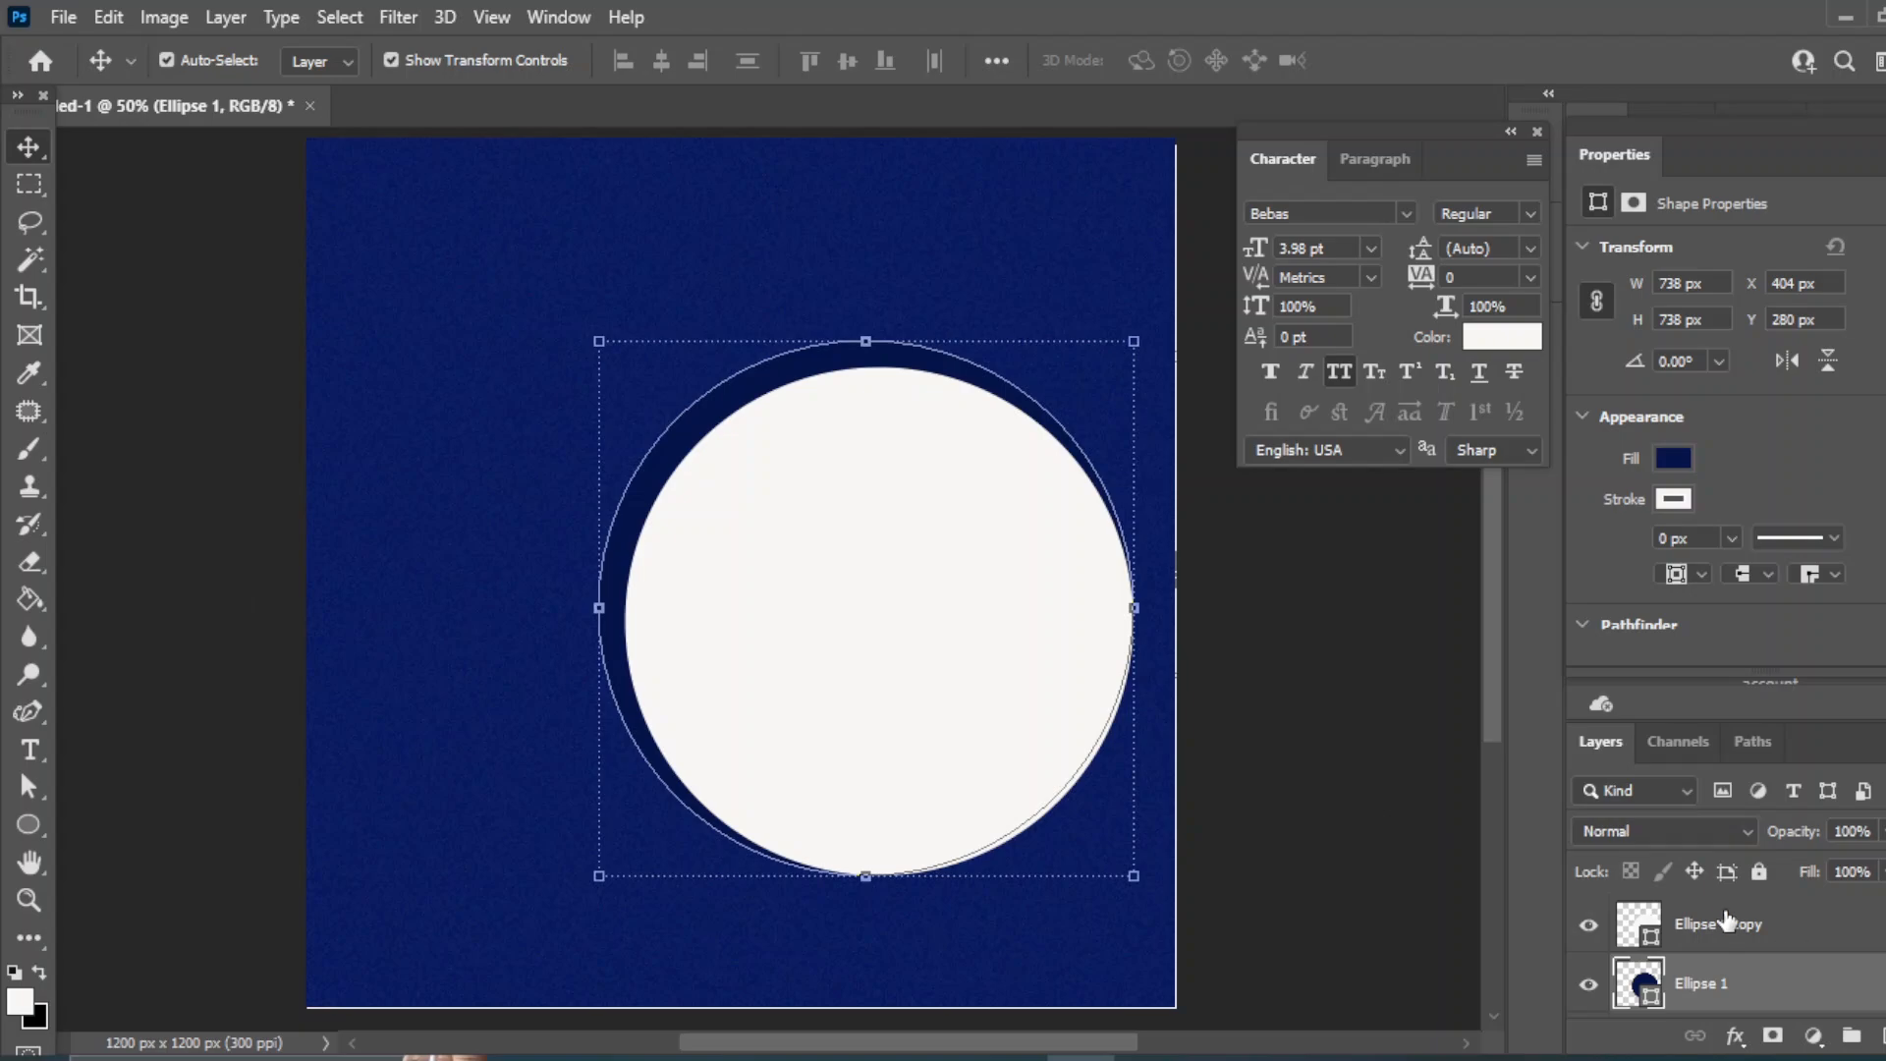
- Duplicate the white circle and shrink the copy to about 93%
click(1318, 724)
click(843, 633)
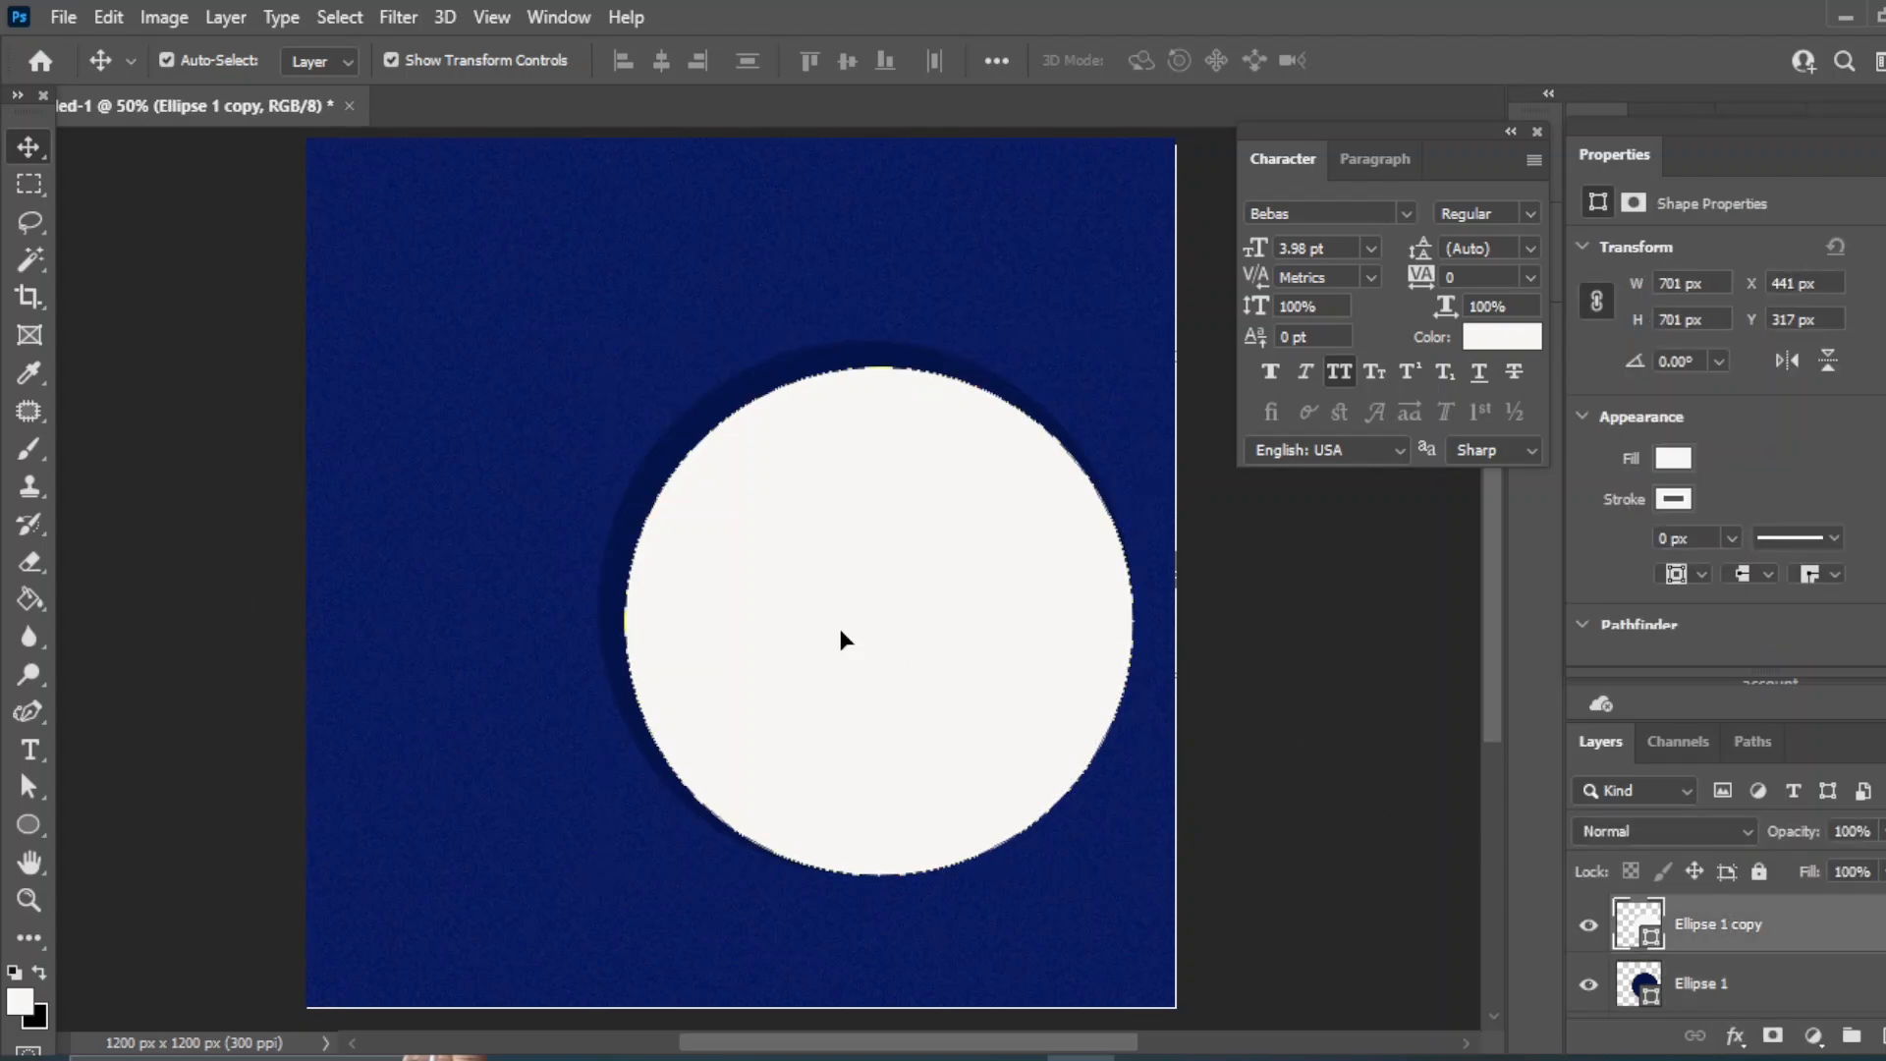
drag(1808, 938, 1852, 1035)
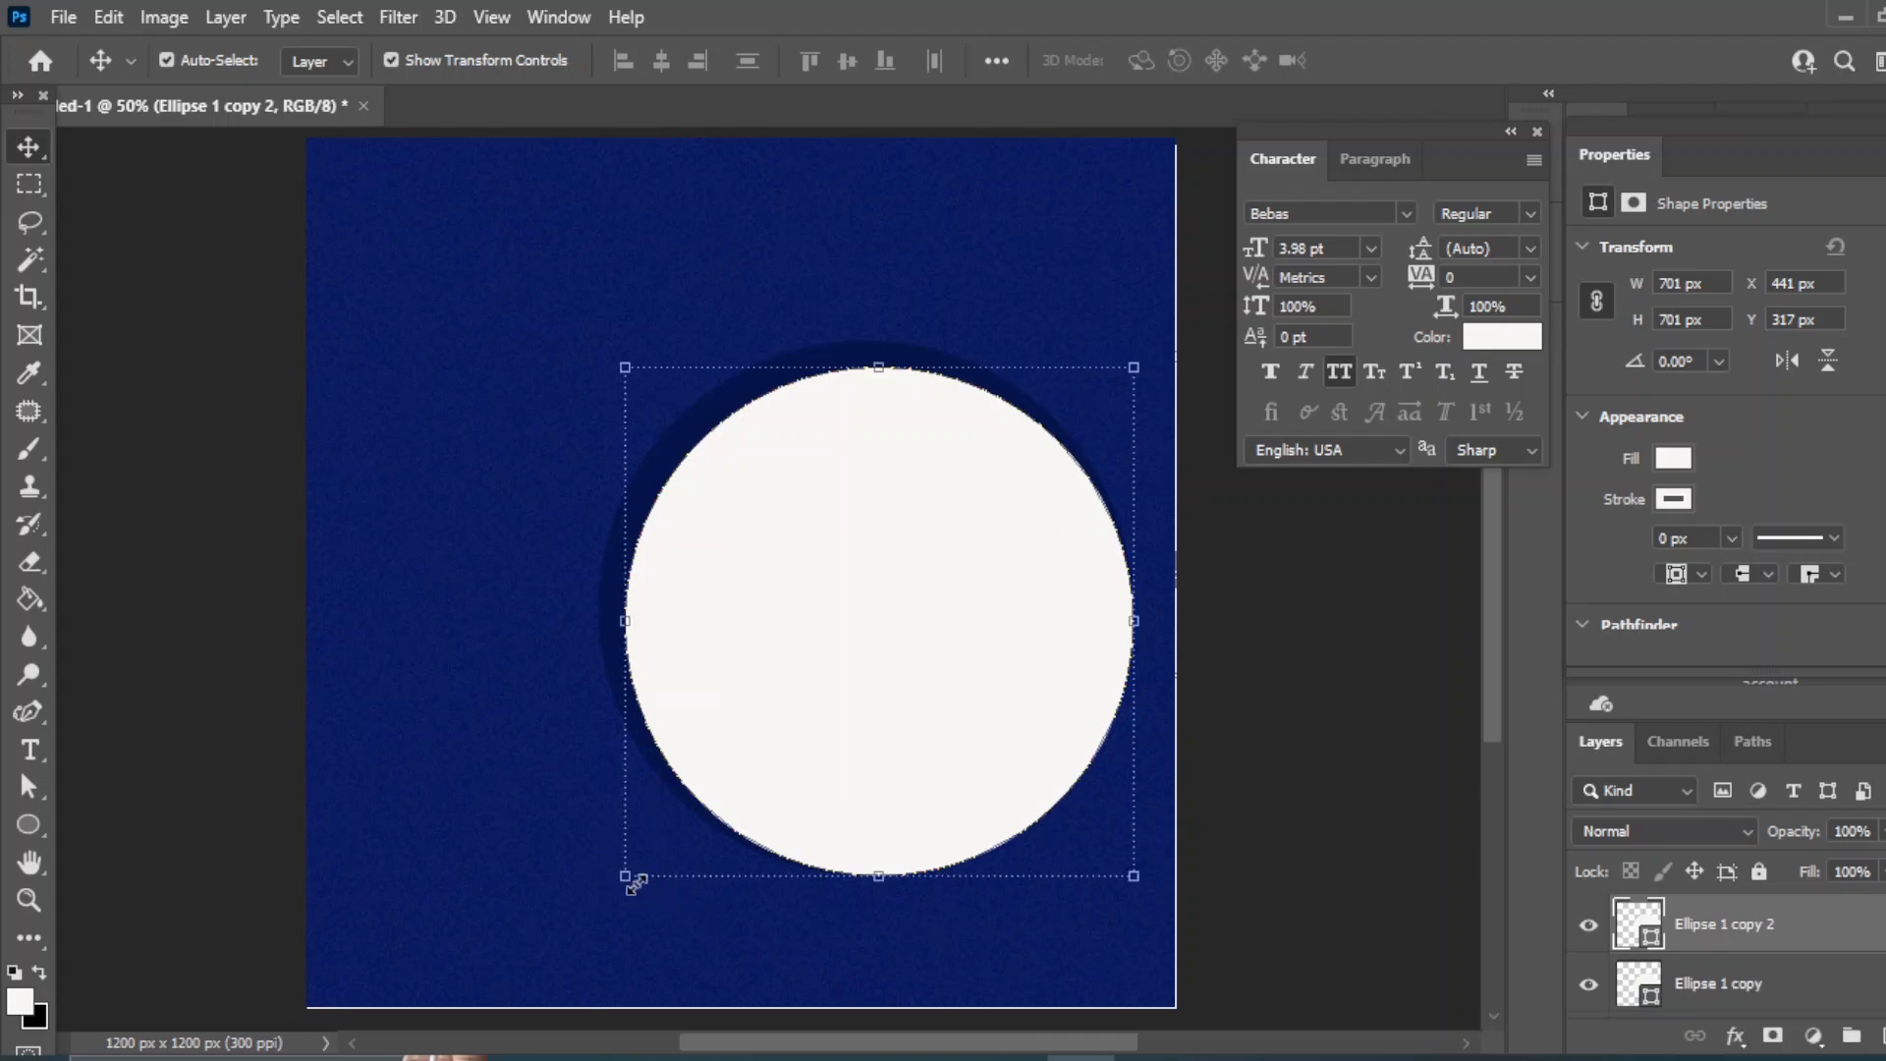
drag(622, 874, 661, 840)
scroll(1827, 958, down, 1)
key(Return)
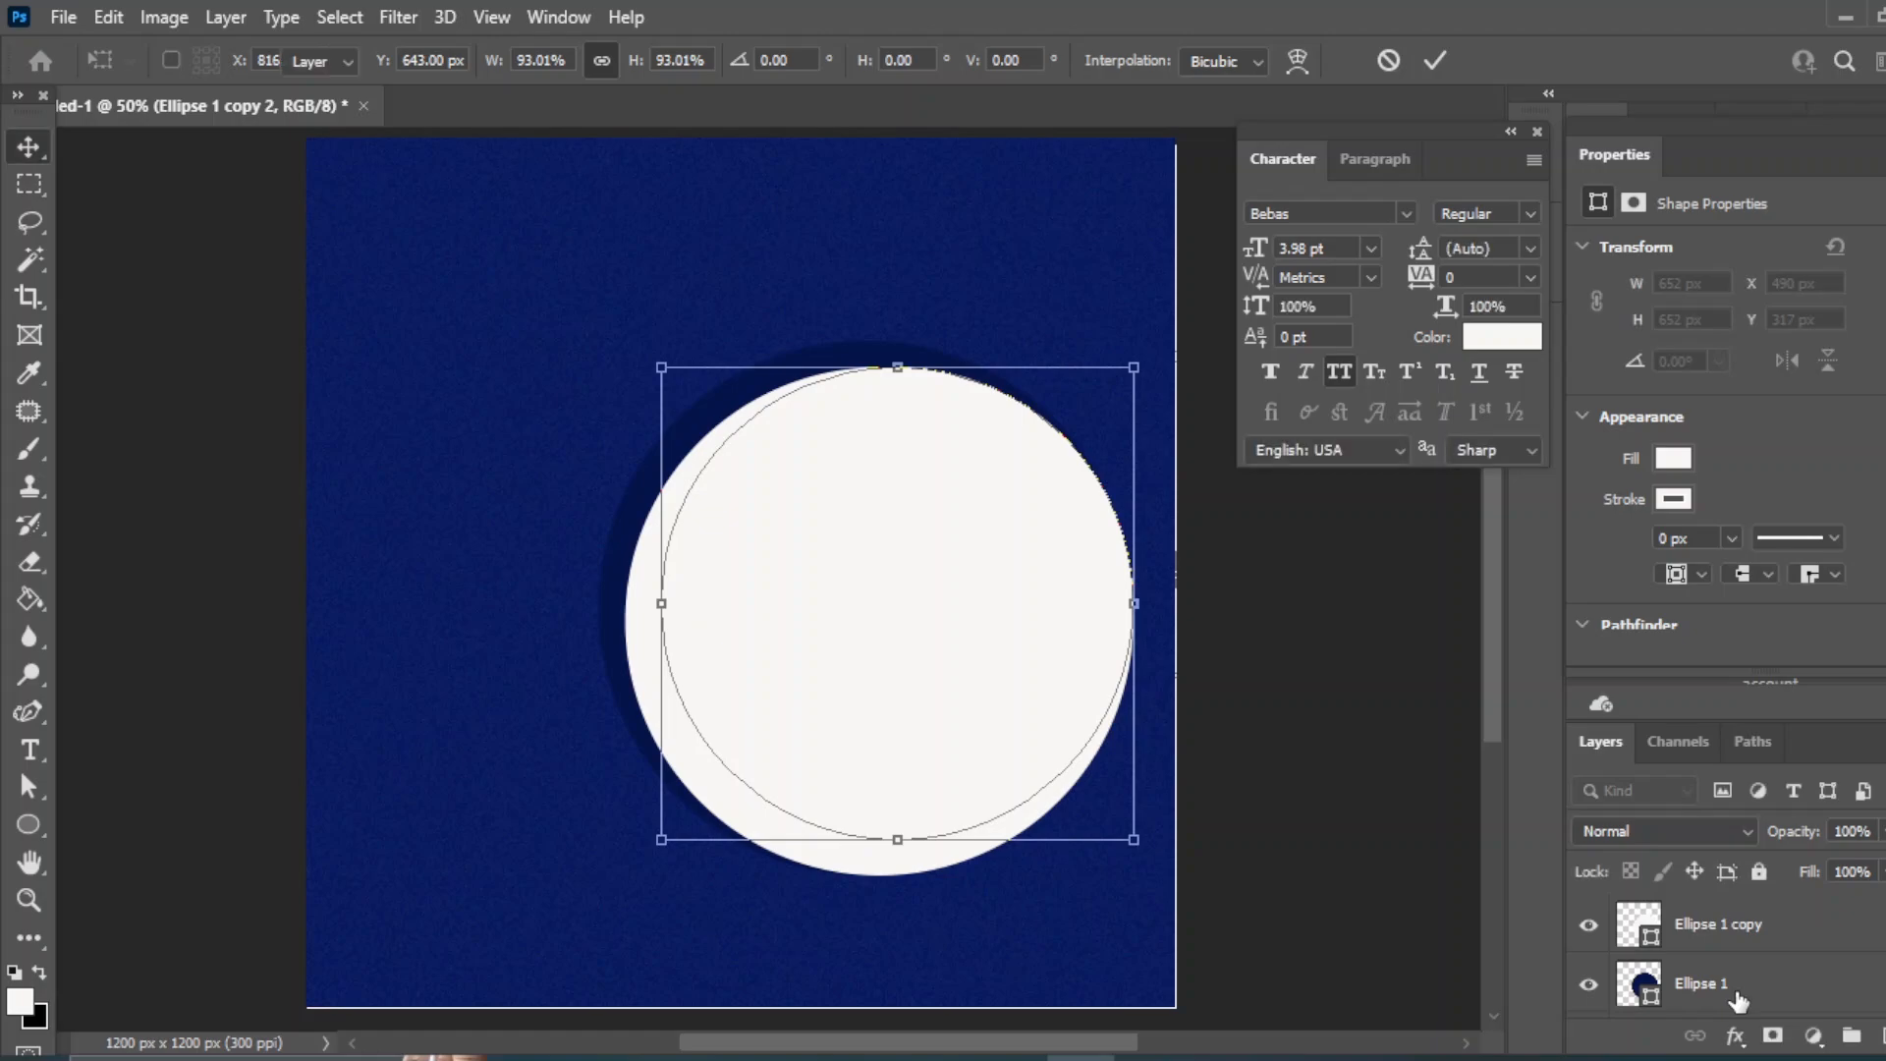
- Centre the circle layers on each other horizontally and vertically
shift+click(1737, 999)
click(663, 61)
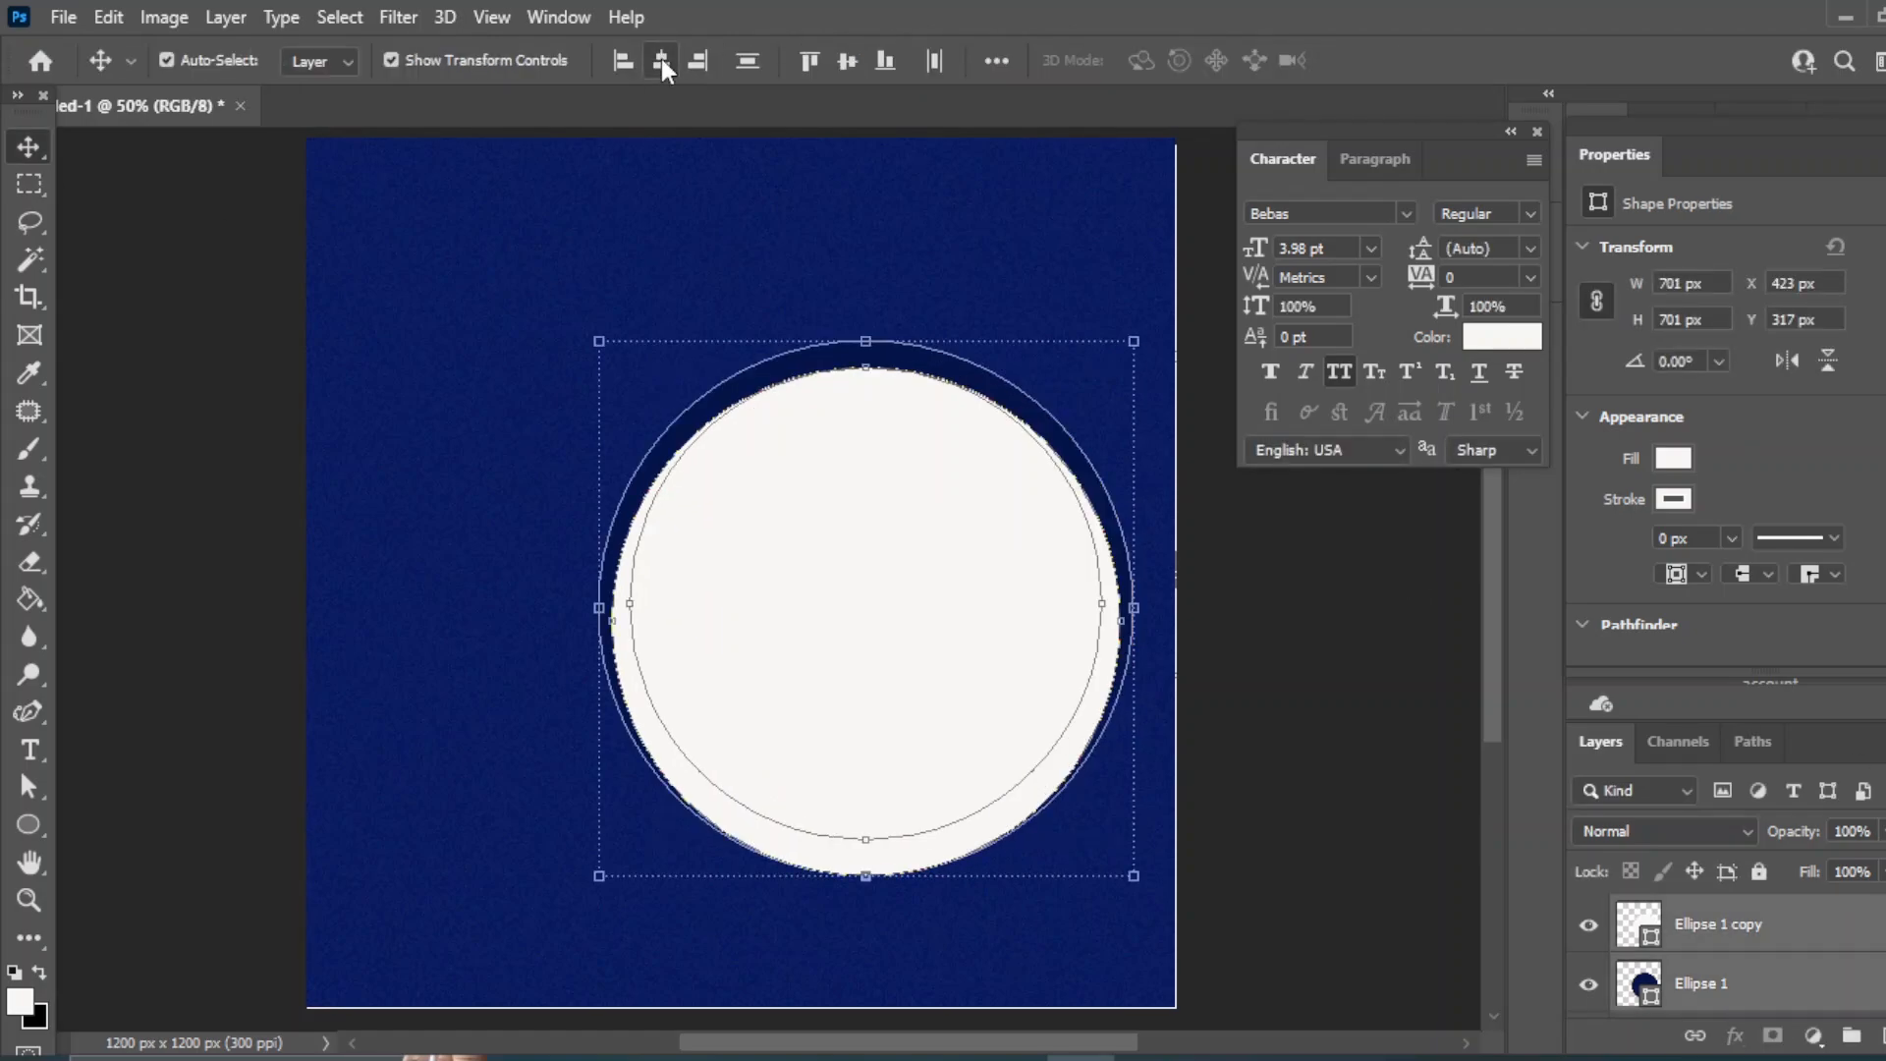
click(849, 59)
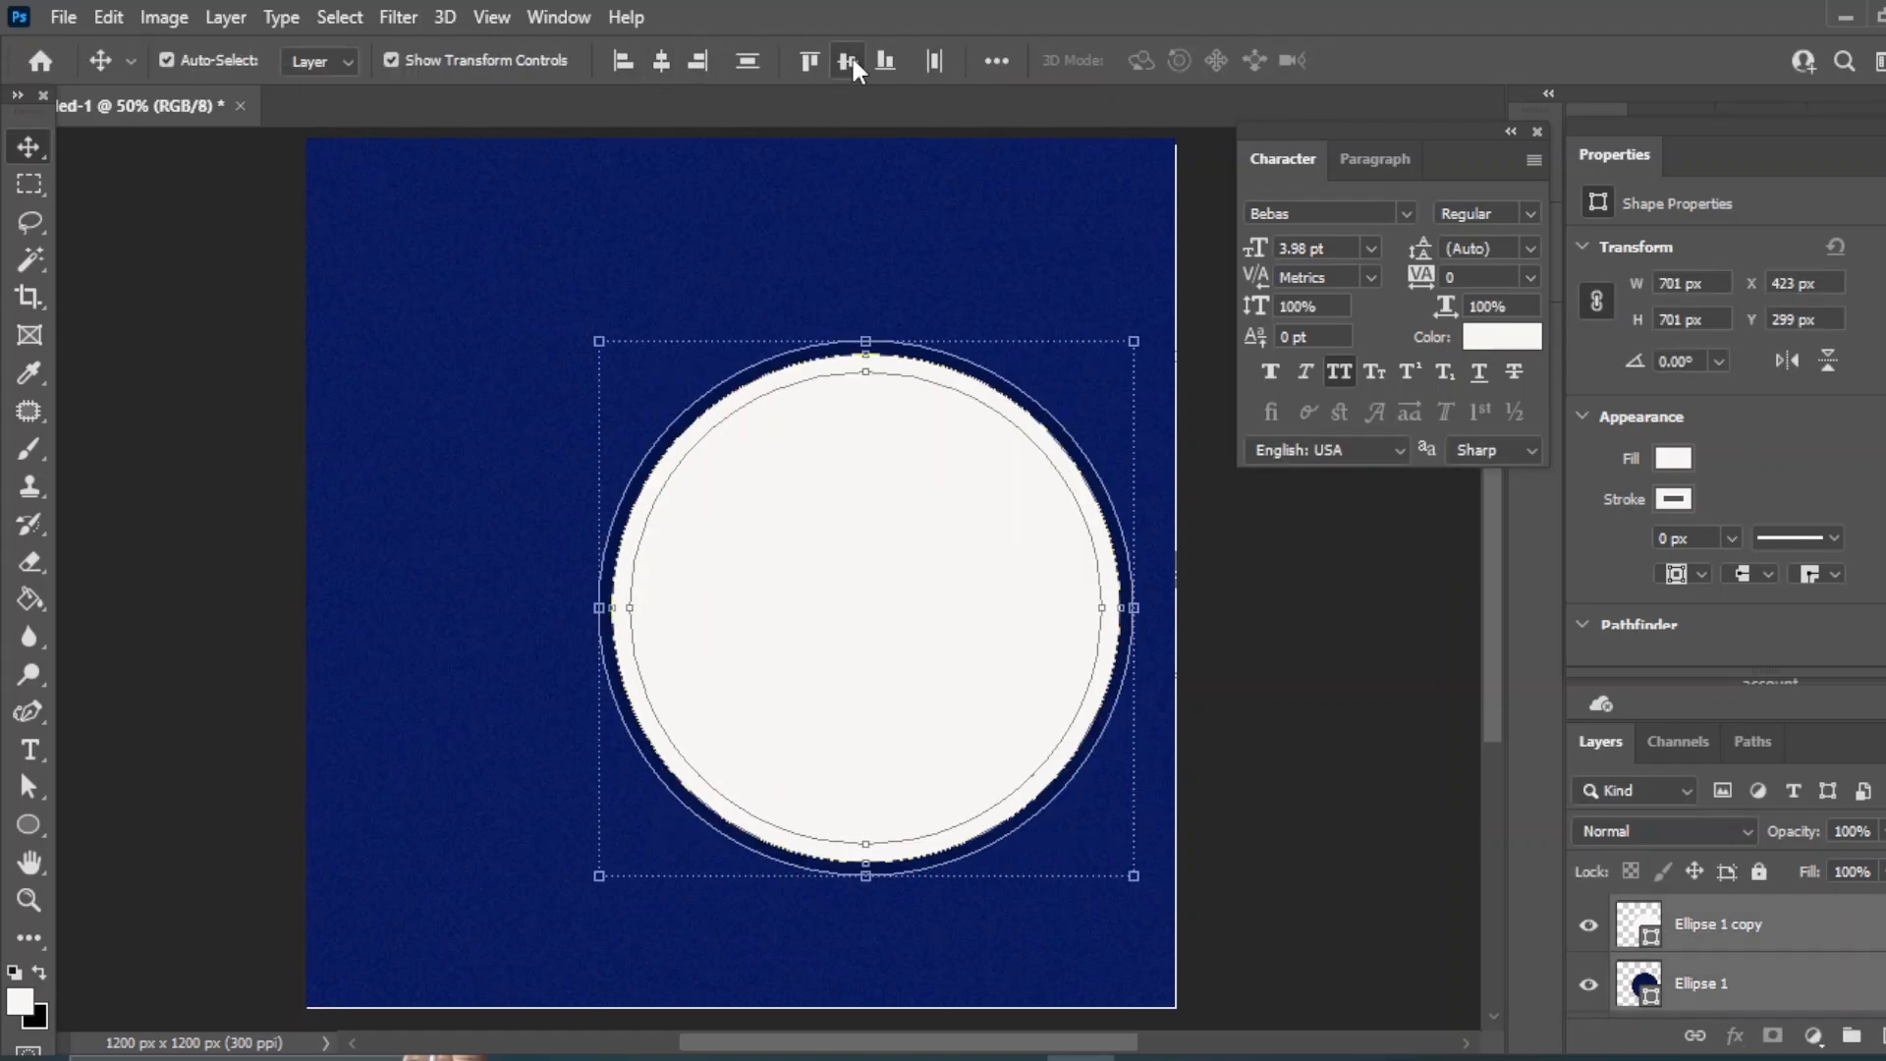
click(1315, 711)
- Fill the smaller inner circle with a brighter navy to form the ring
click(835, 586)
click(1676, 459)
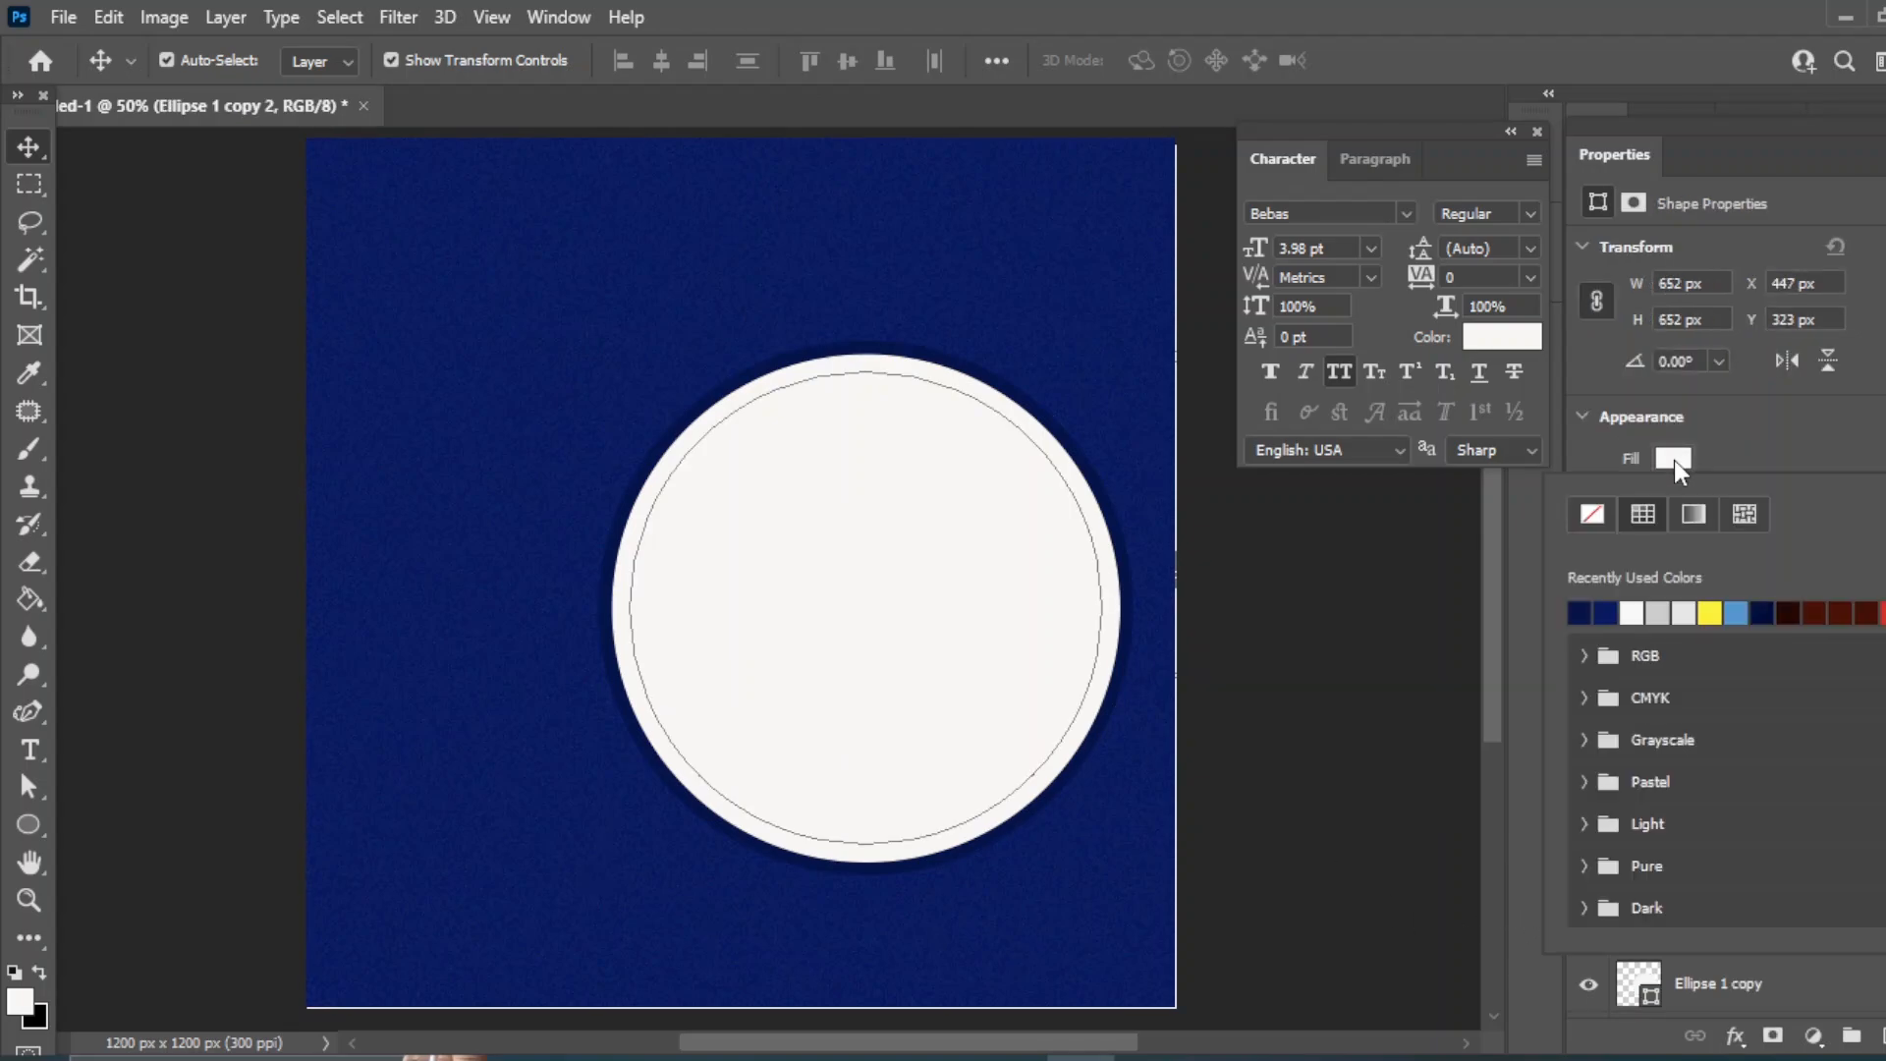
click(1776, 611)
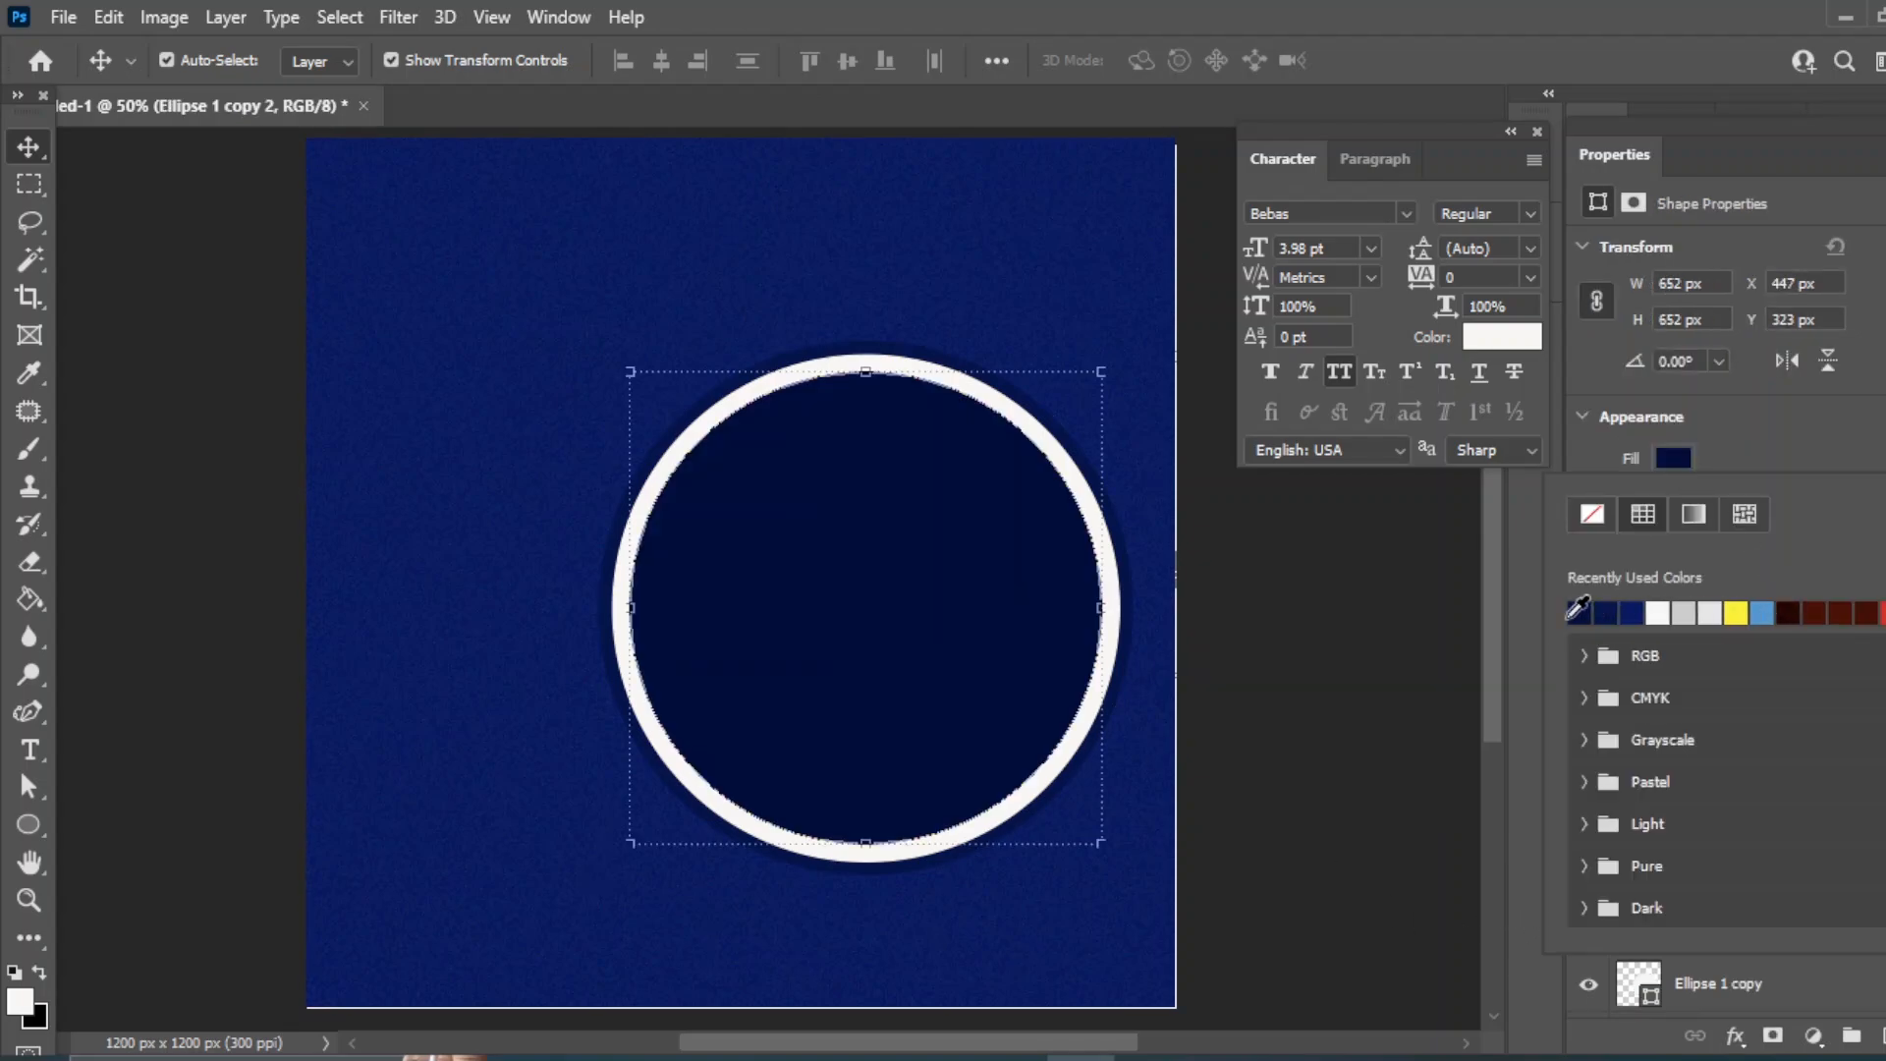
click(1638, 610)
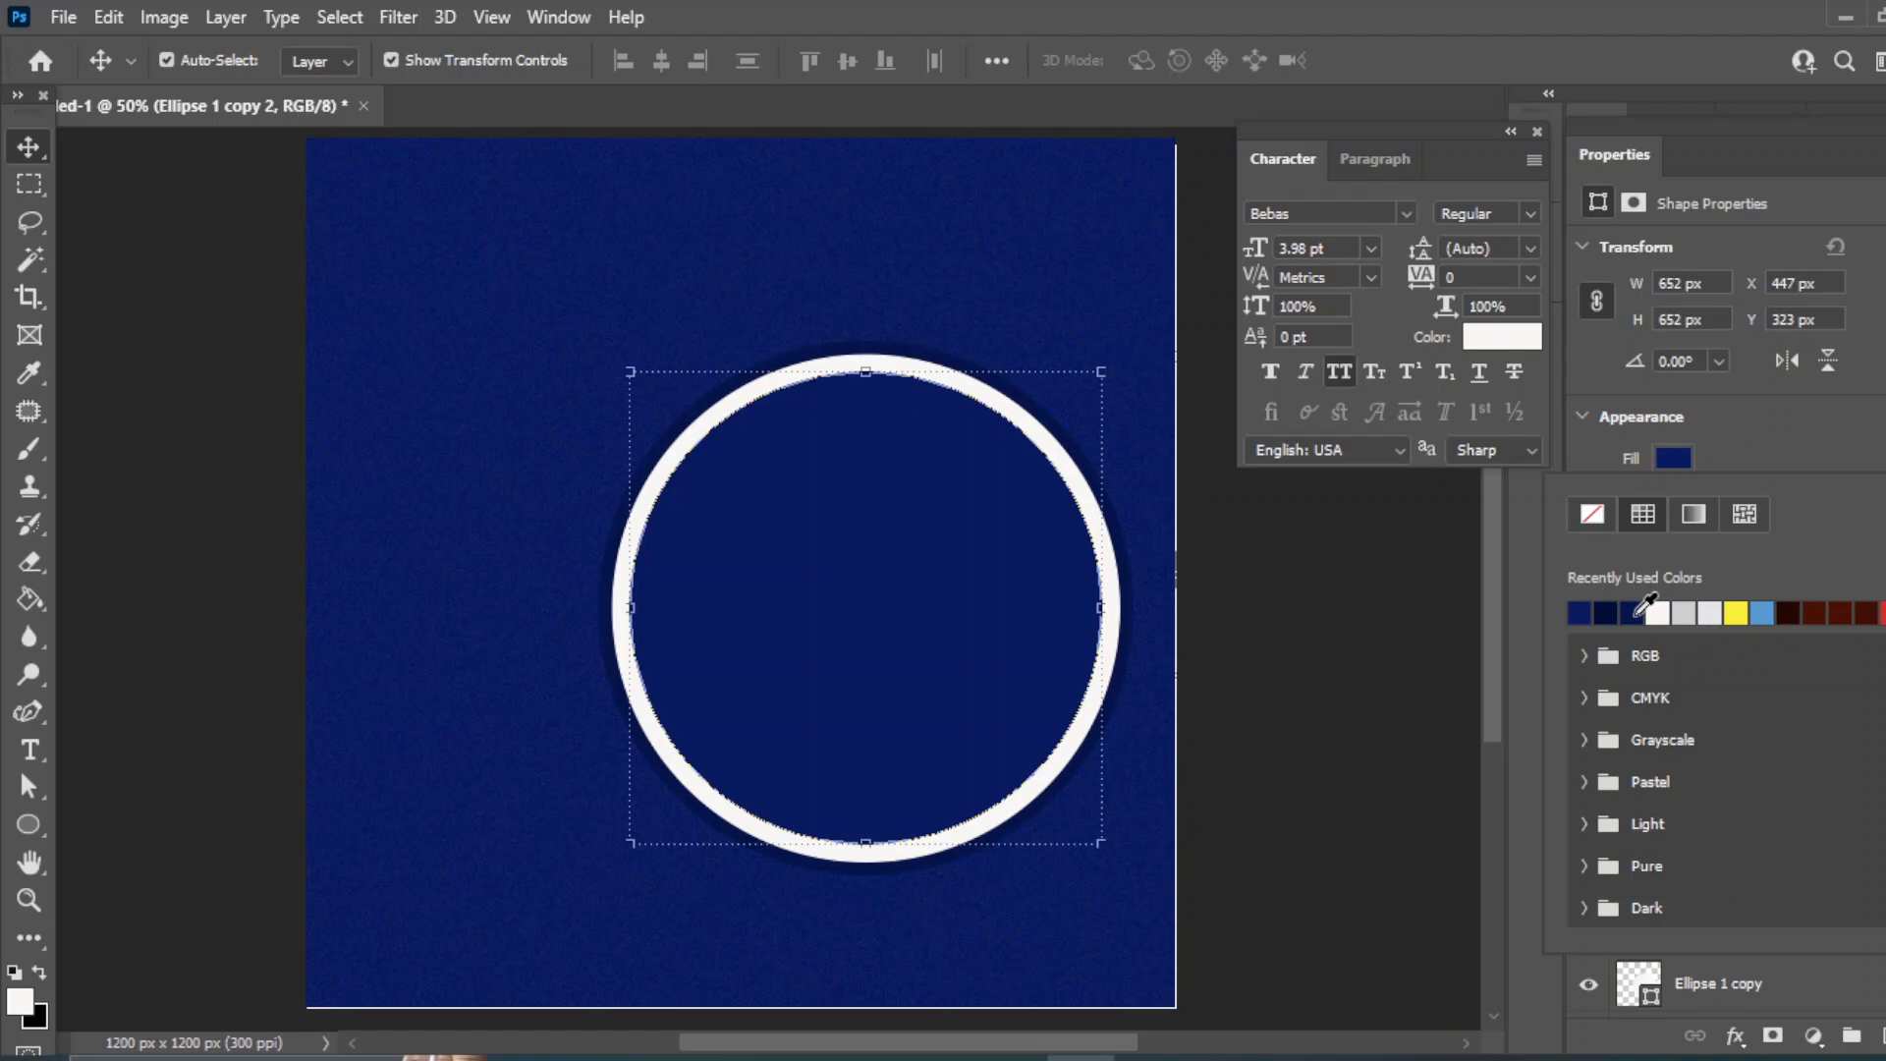
click(24, 157)
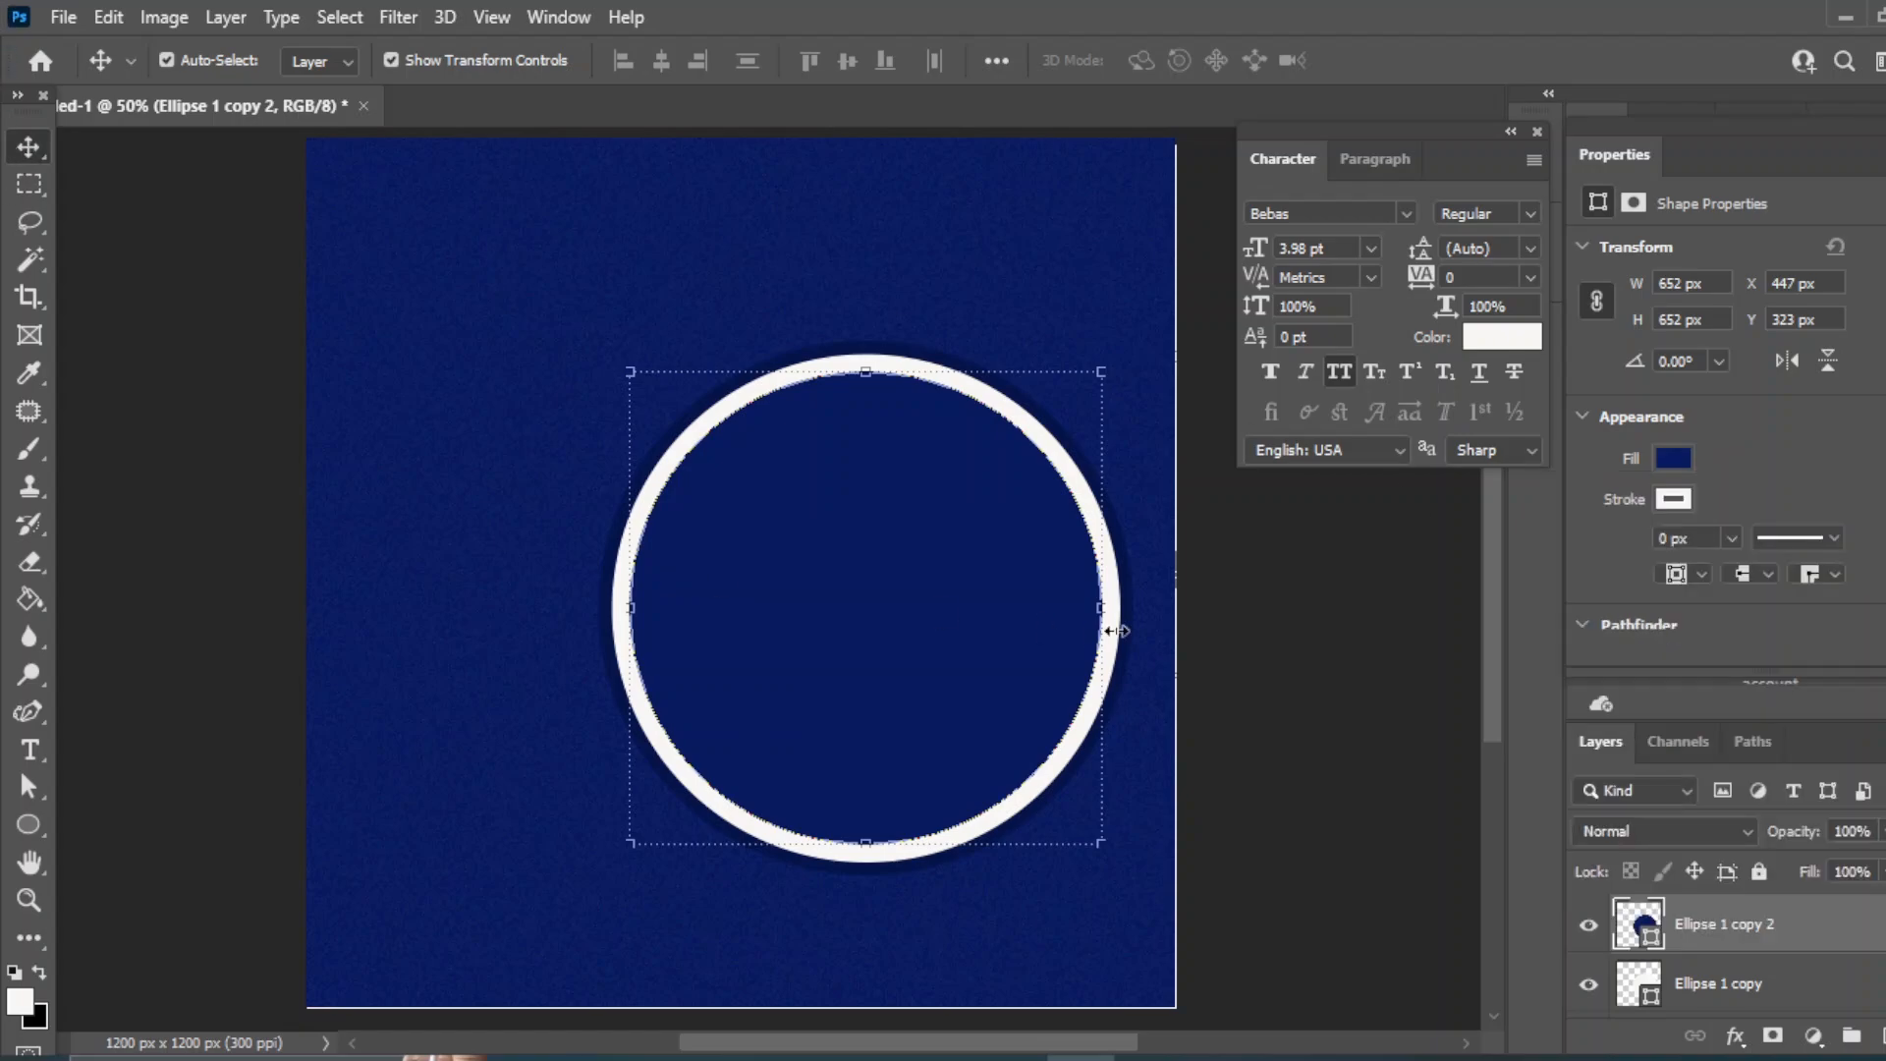
click(1375, 633)
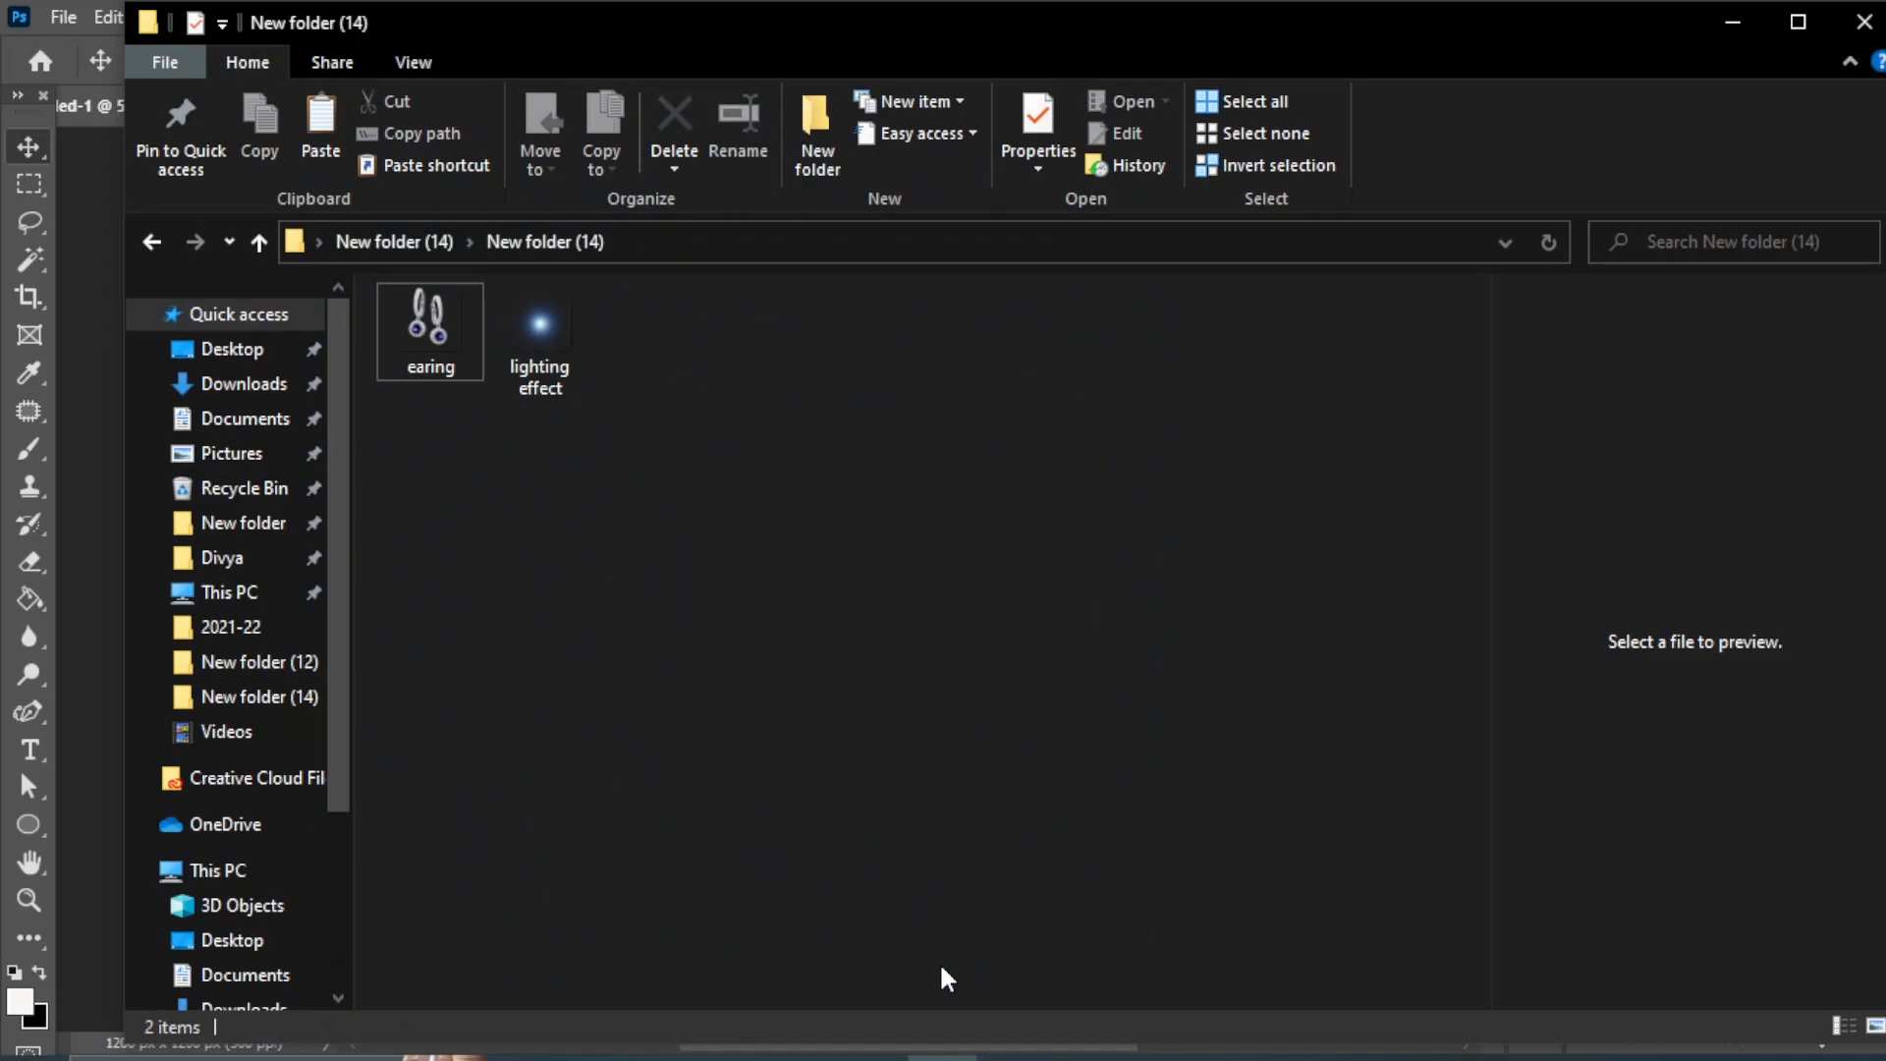
- Place the earing image in the design and scale it to about 24% inside the ring
click(939, 963)
drag(451, 340, 914, 674)
drag(1175, 138, 682, 619)
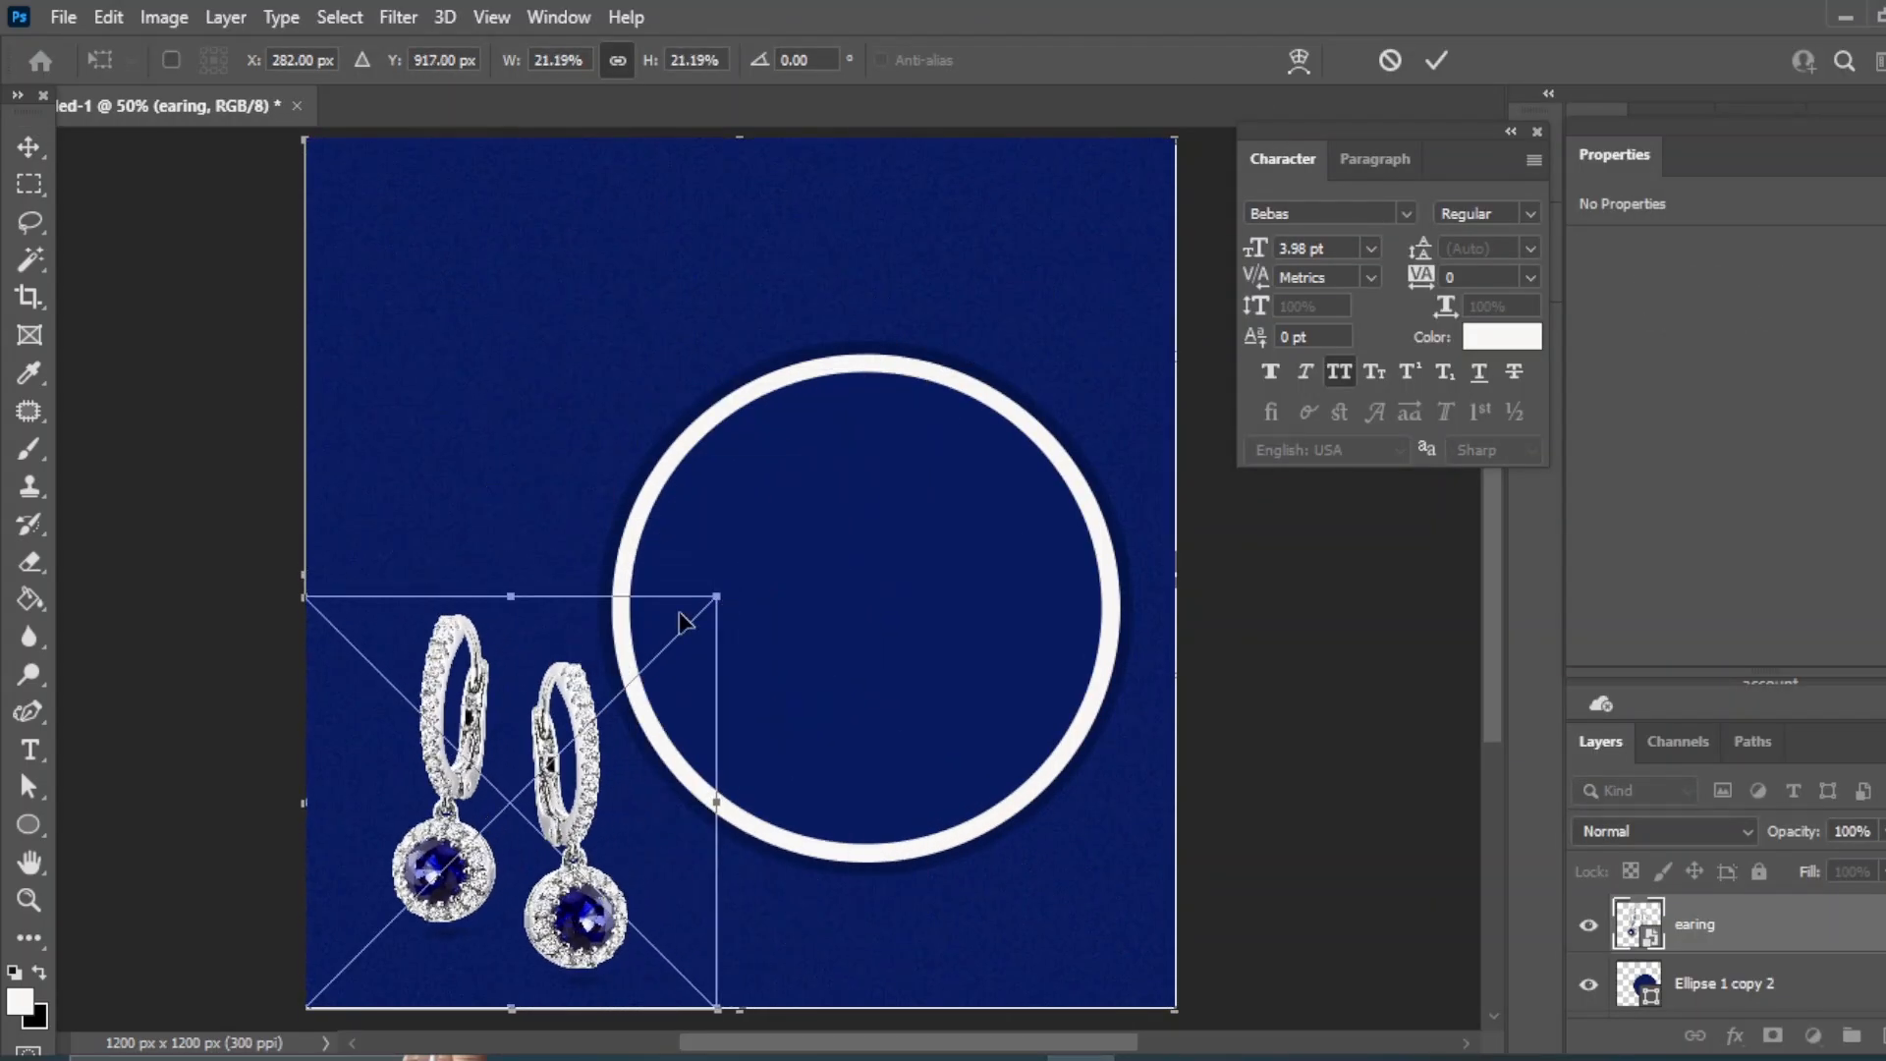
drag(443, 673, 824, 559)
drag(1085, 432, 1140, 365)
mouse_move(973, 637)
mouse_down()
mouse_move(938, 639)
mouse_move(941, 654)
mouse_up()
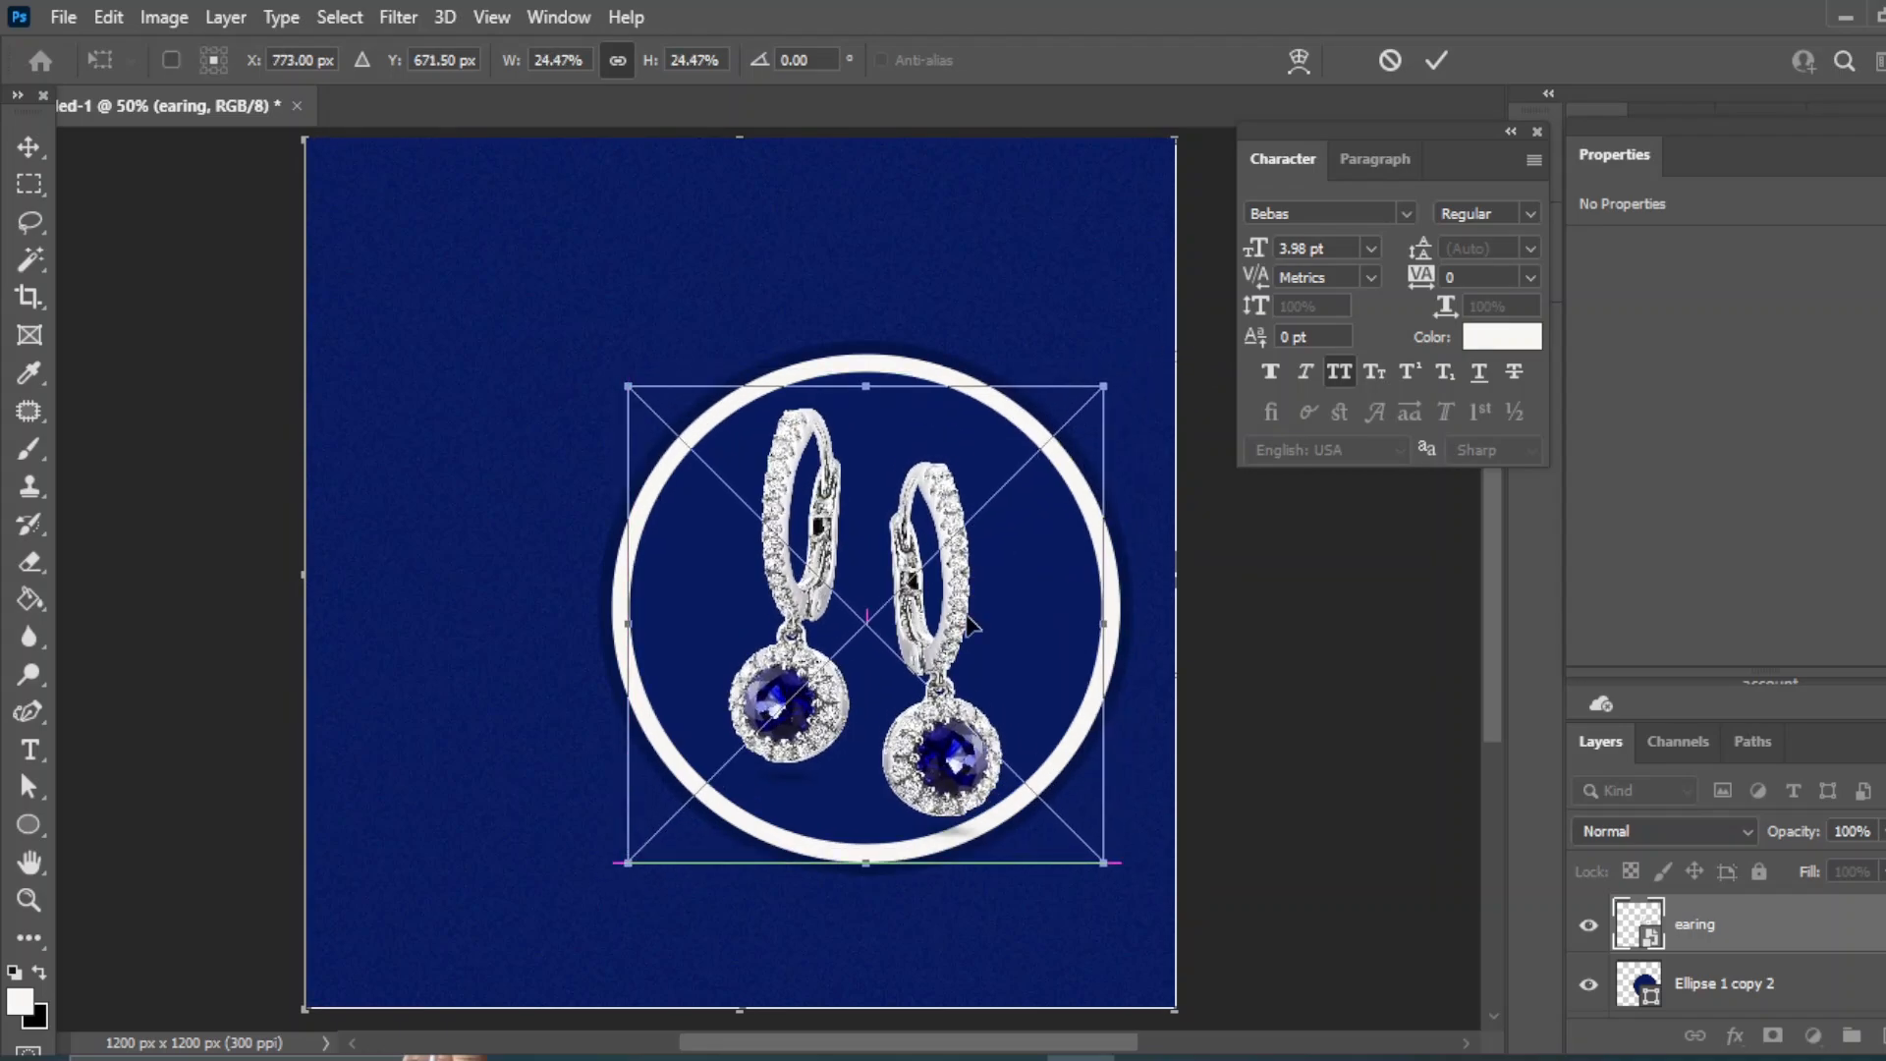
drag(1103, 390, 1086, 405)
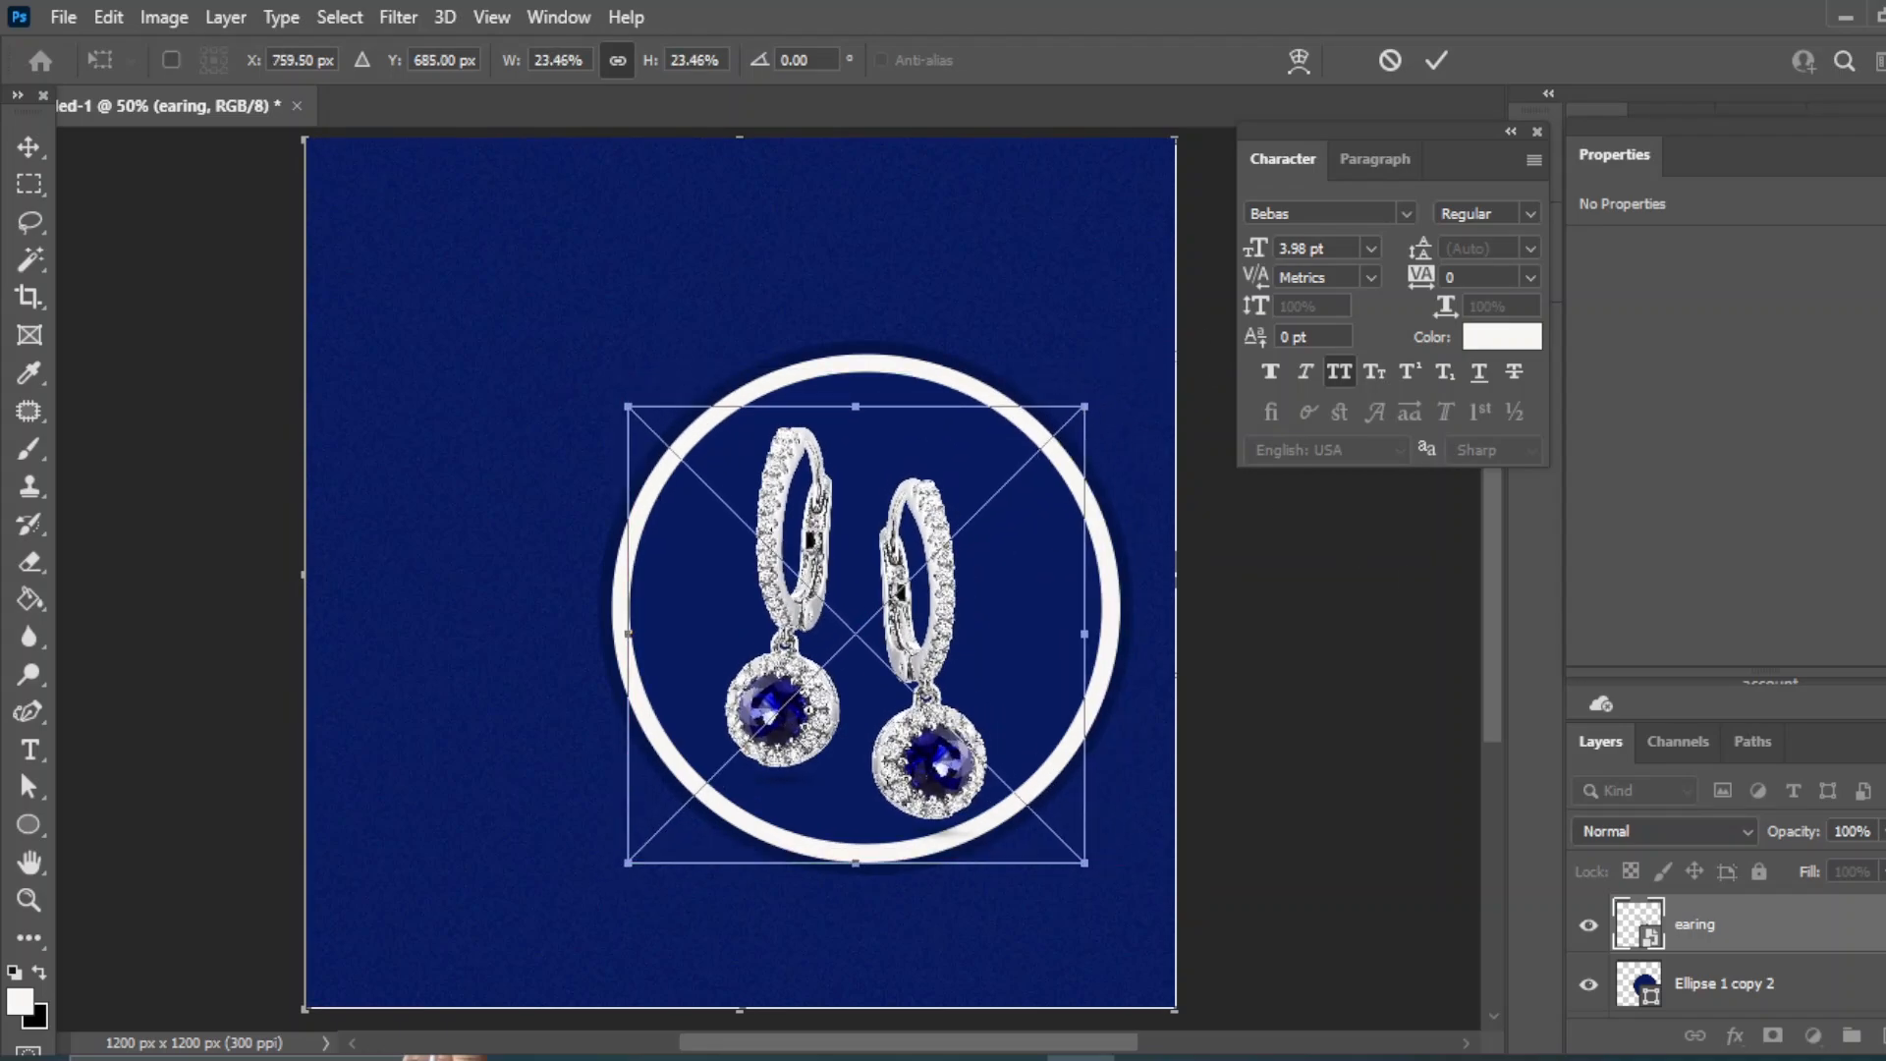
- Centre the earrings horizontally and vertically in the ring
shift+click(1783, 997)
click(661, 60)
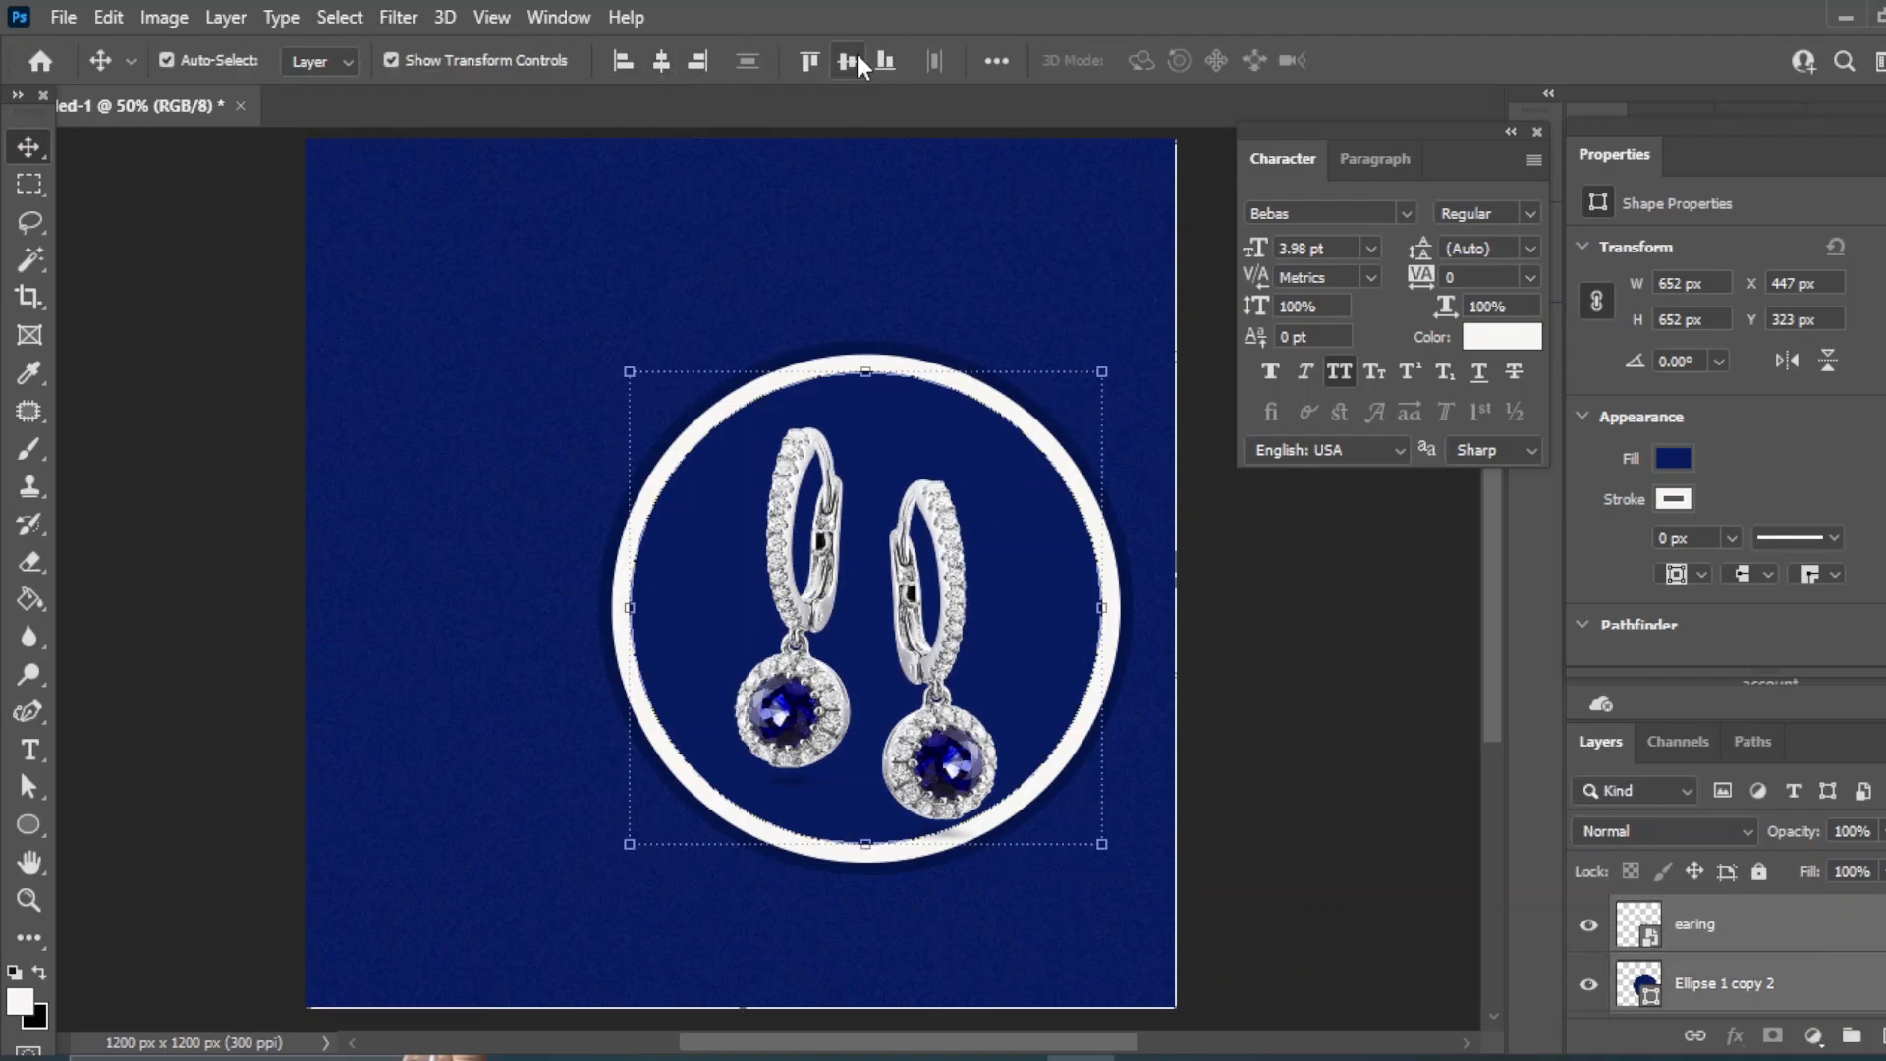
click(851, 60)
- Add a large white letter 'E' at the upper left
click(1295, 627)
drag(29, 749, 85, 741)
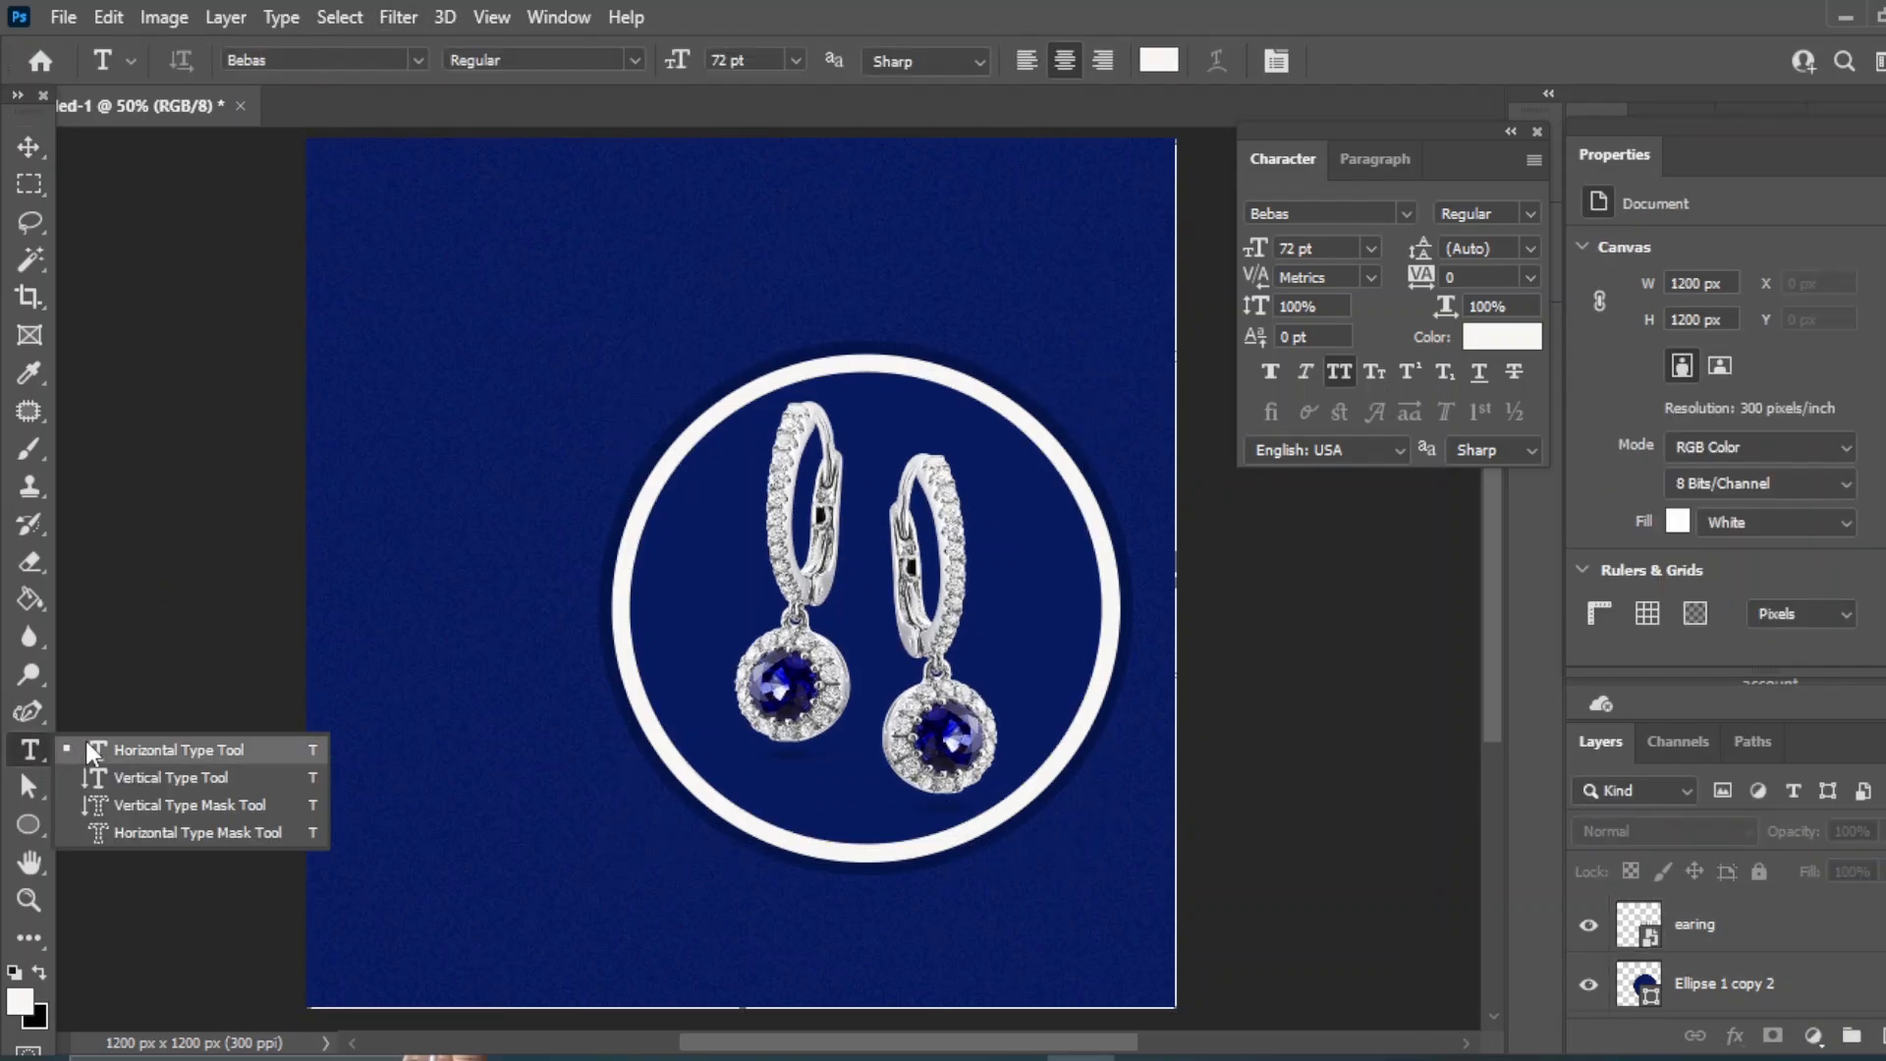
click(416, 369)
text(E)
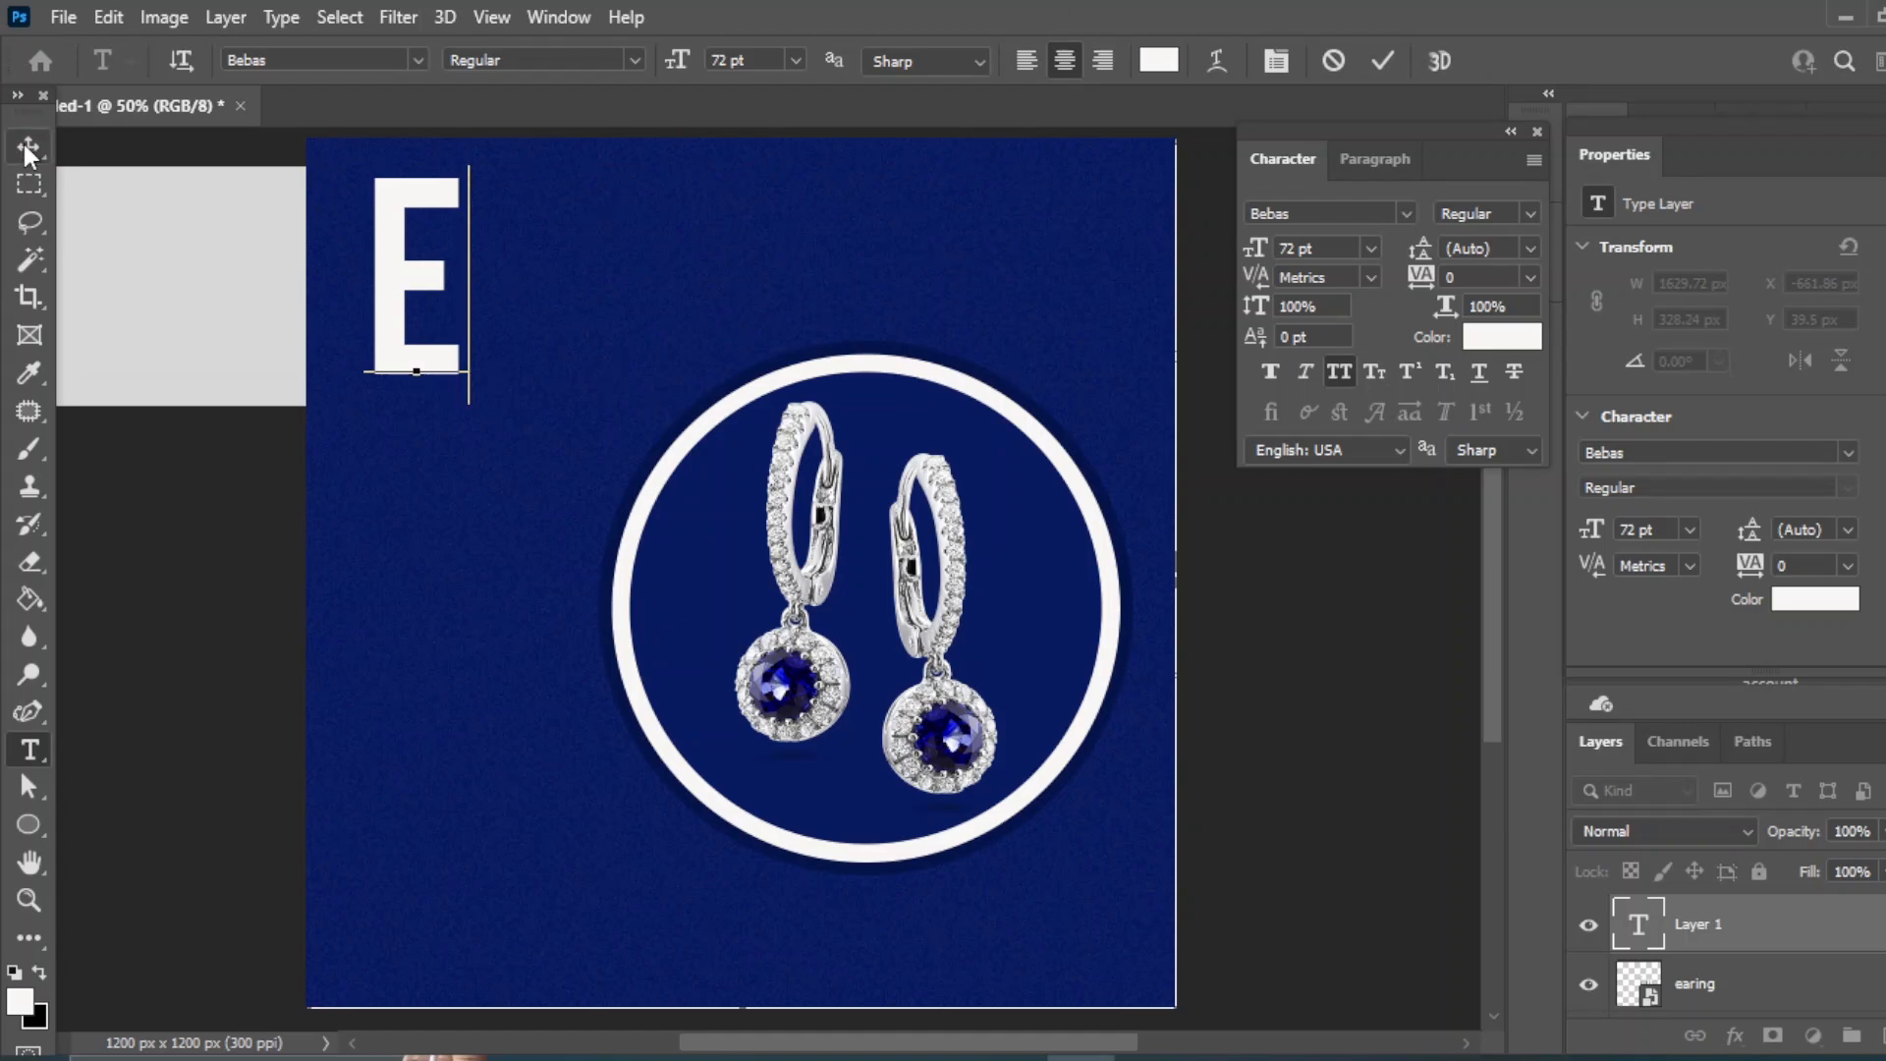
click(27, 148)
drag(381, 204, 345, 300)
click(29, 749)
- Add the text 'arring' beside the E to spell Earring
click(148, 732)
click(522, 450)
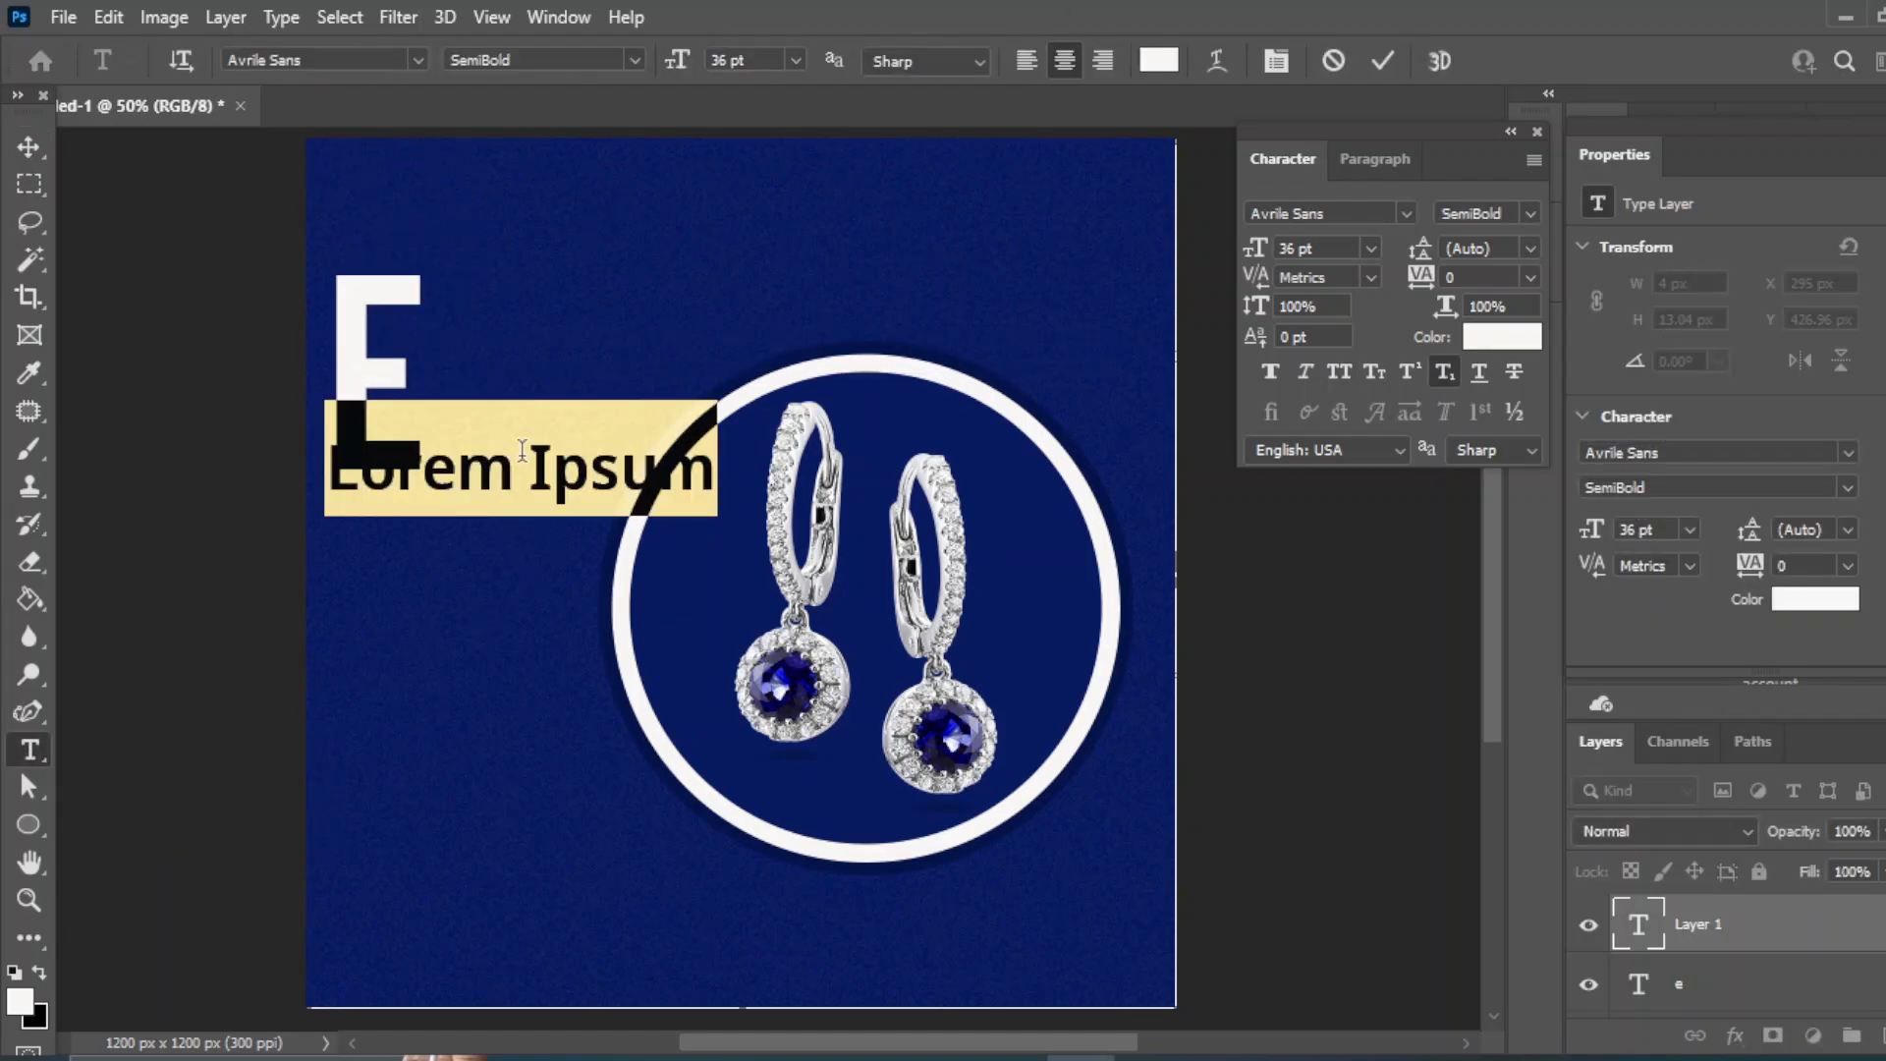
text(arring)
key(ctrl+Return)
key(v)
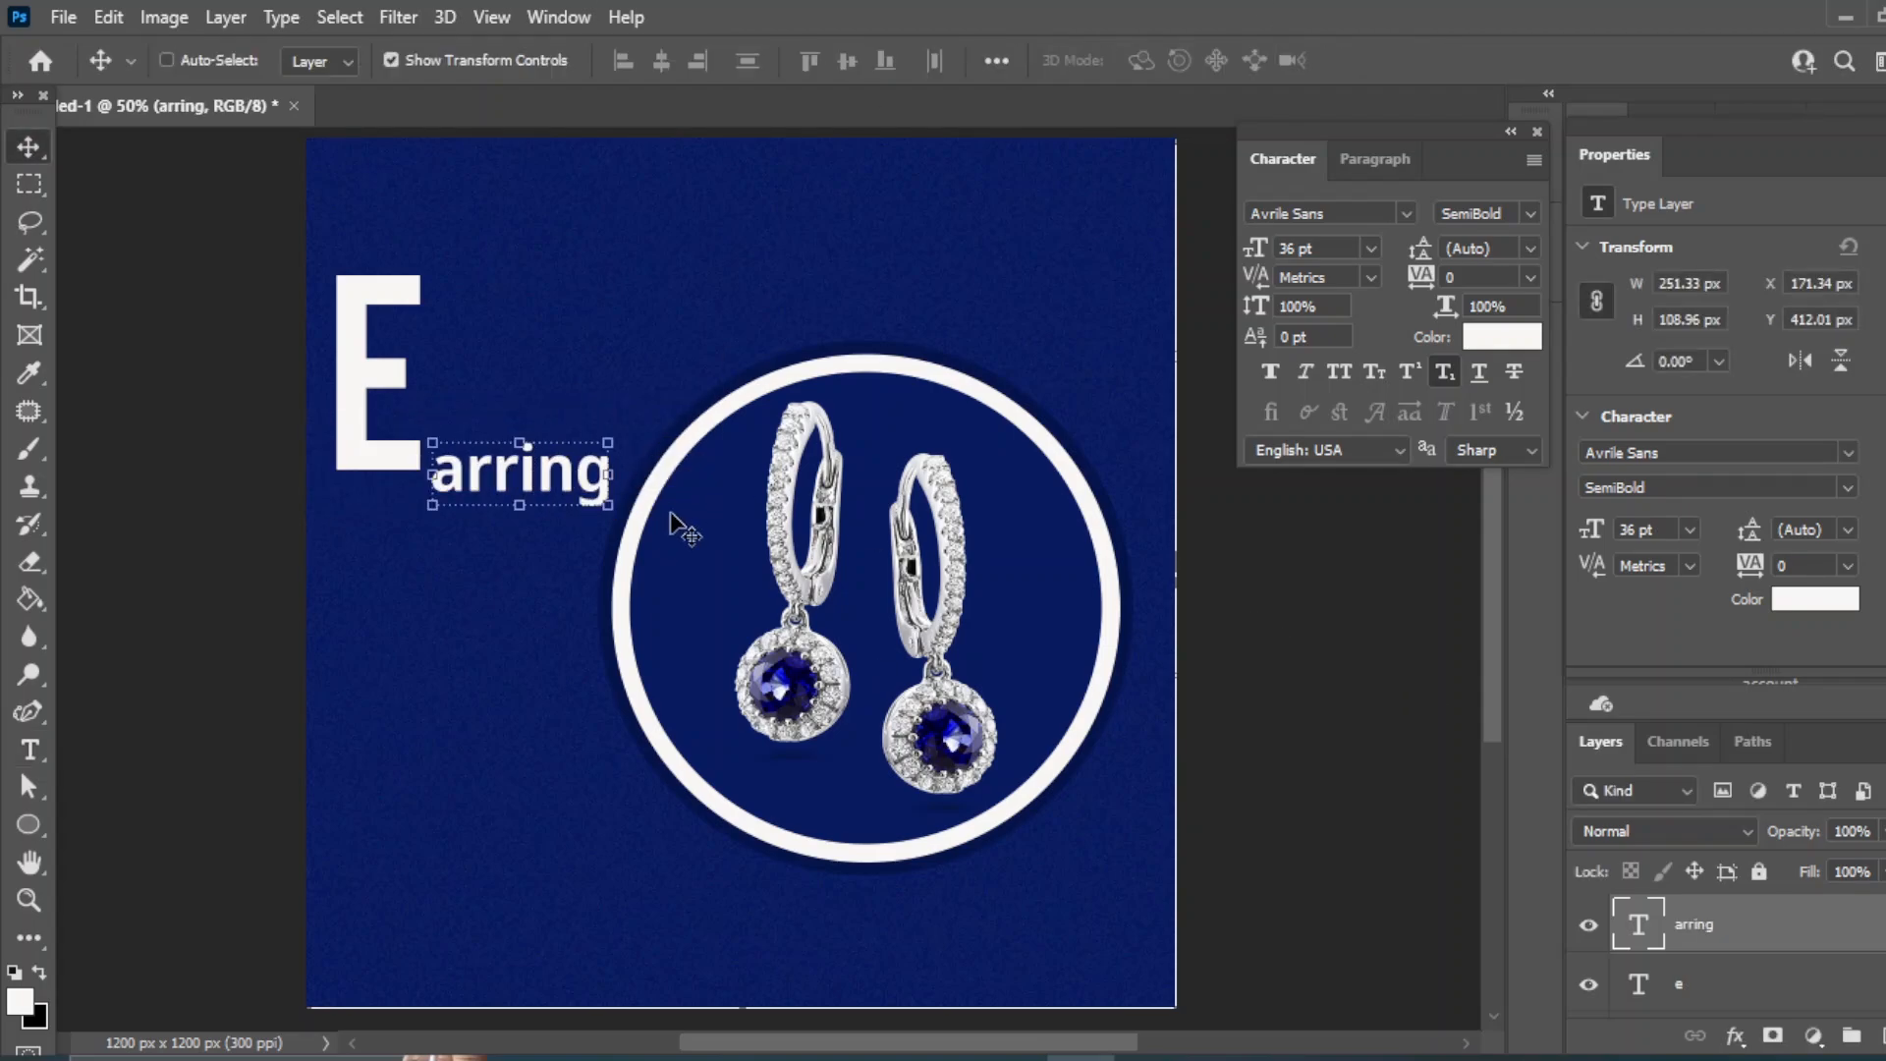
drag(508, 477, 508, 454)
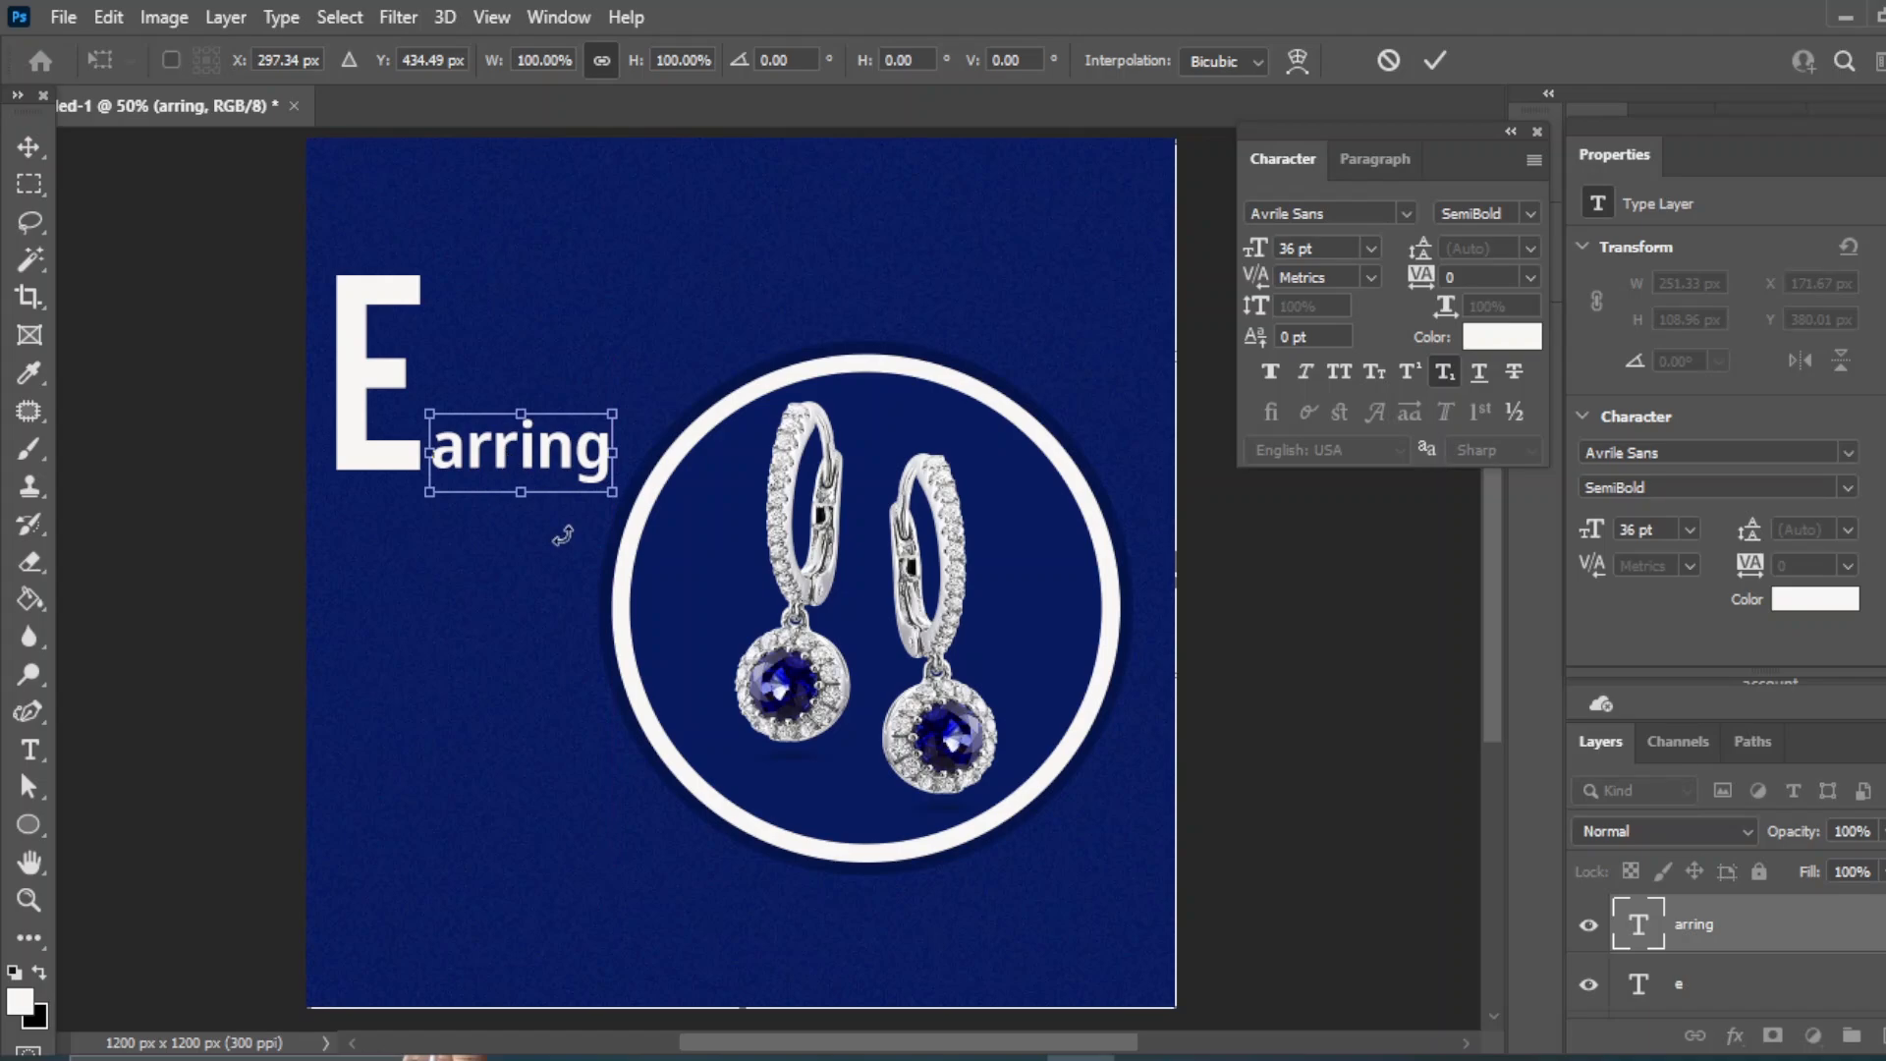
key(Return)
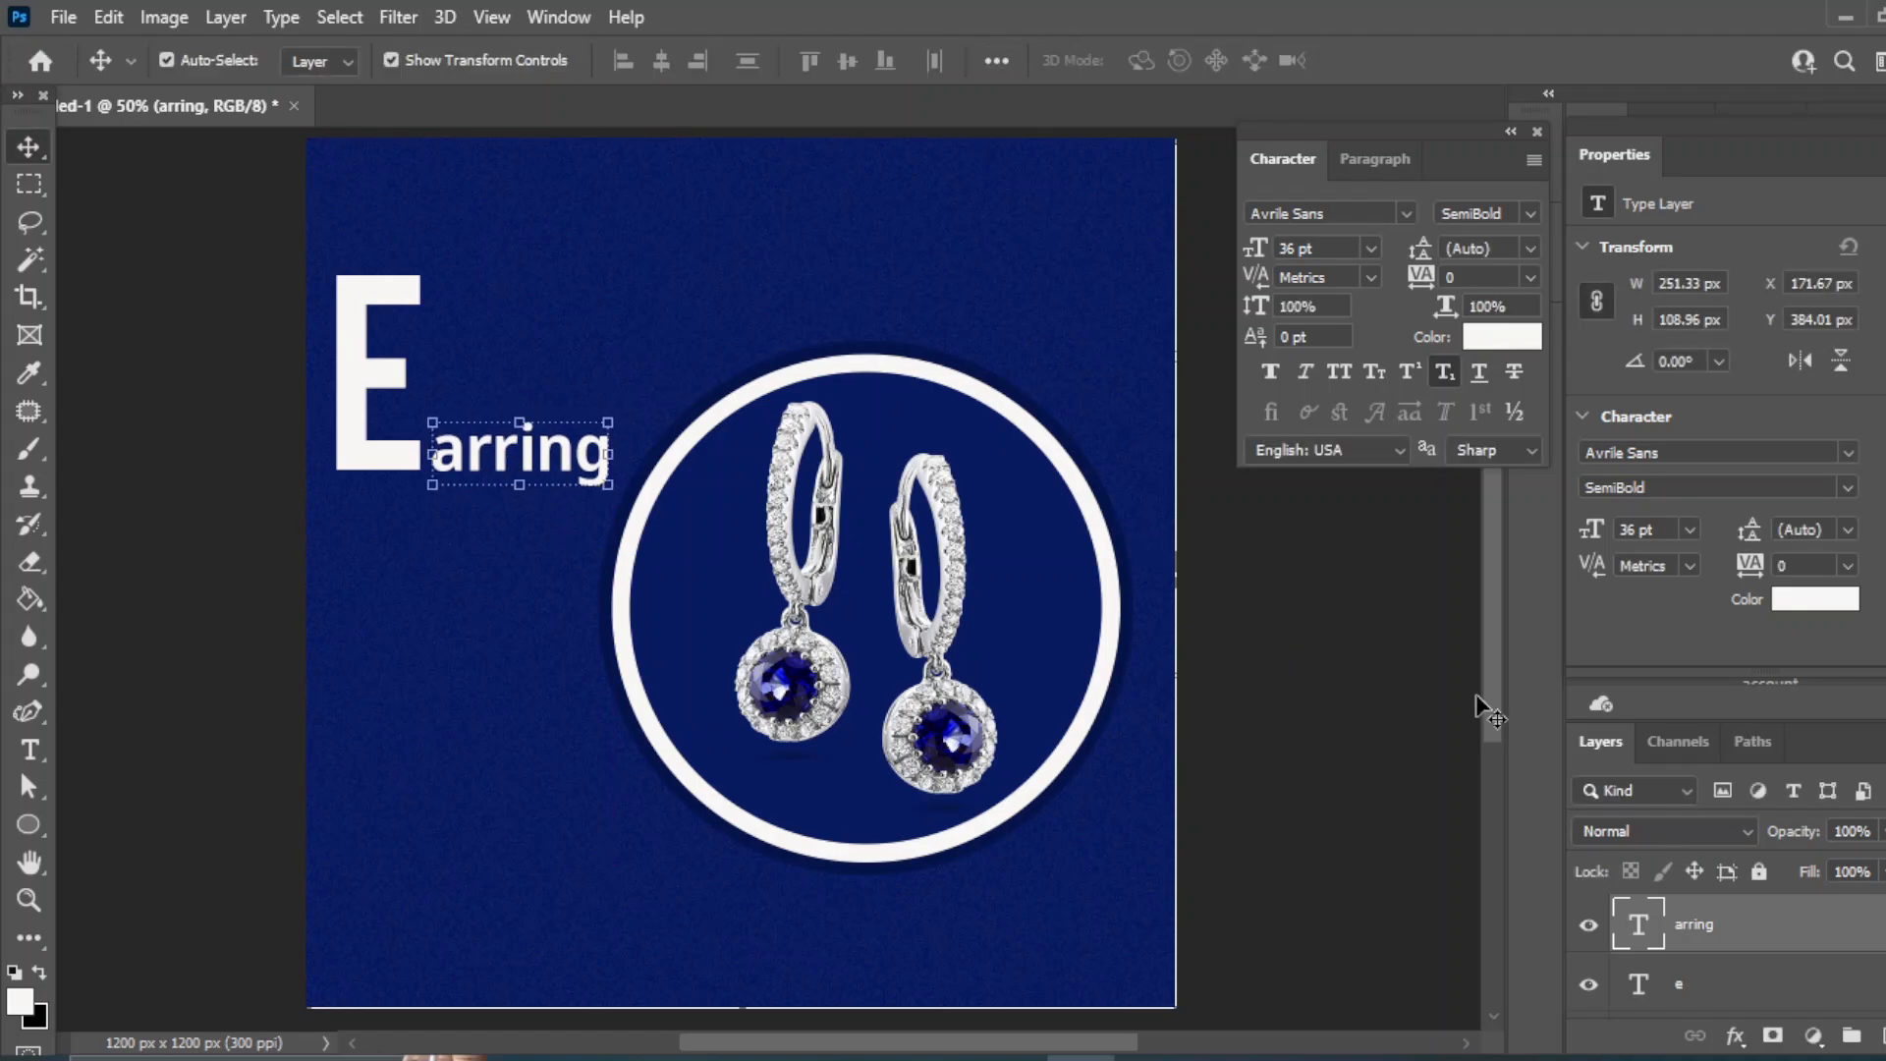
- Add the word 'Diamond' and move it above 'arring'
click(1476, 694)
click(30, 750)
click(456, 600)
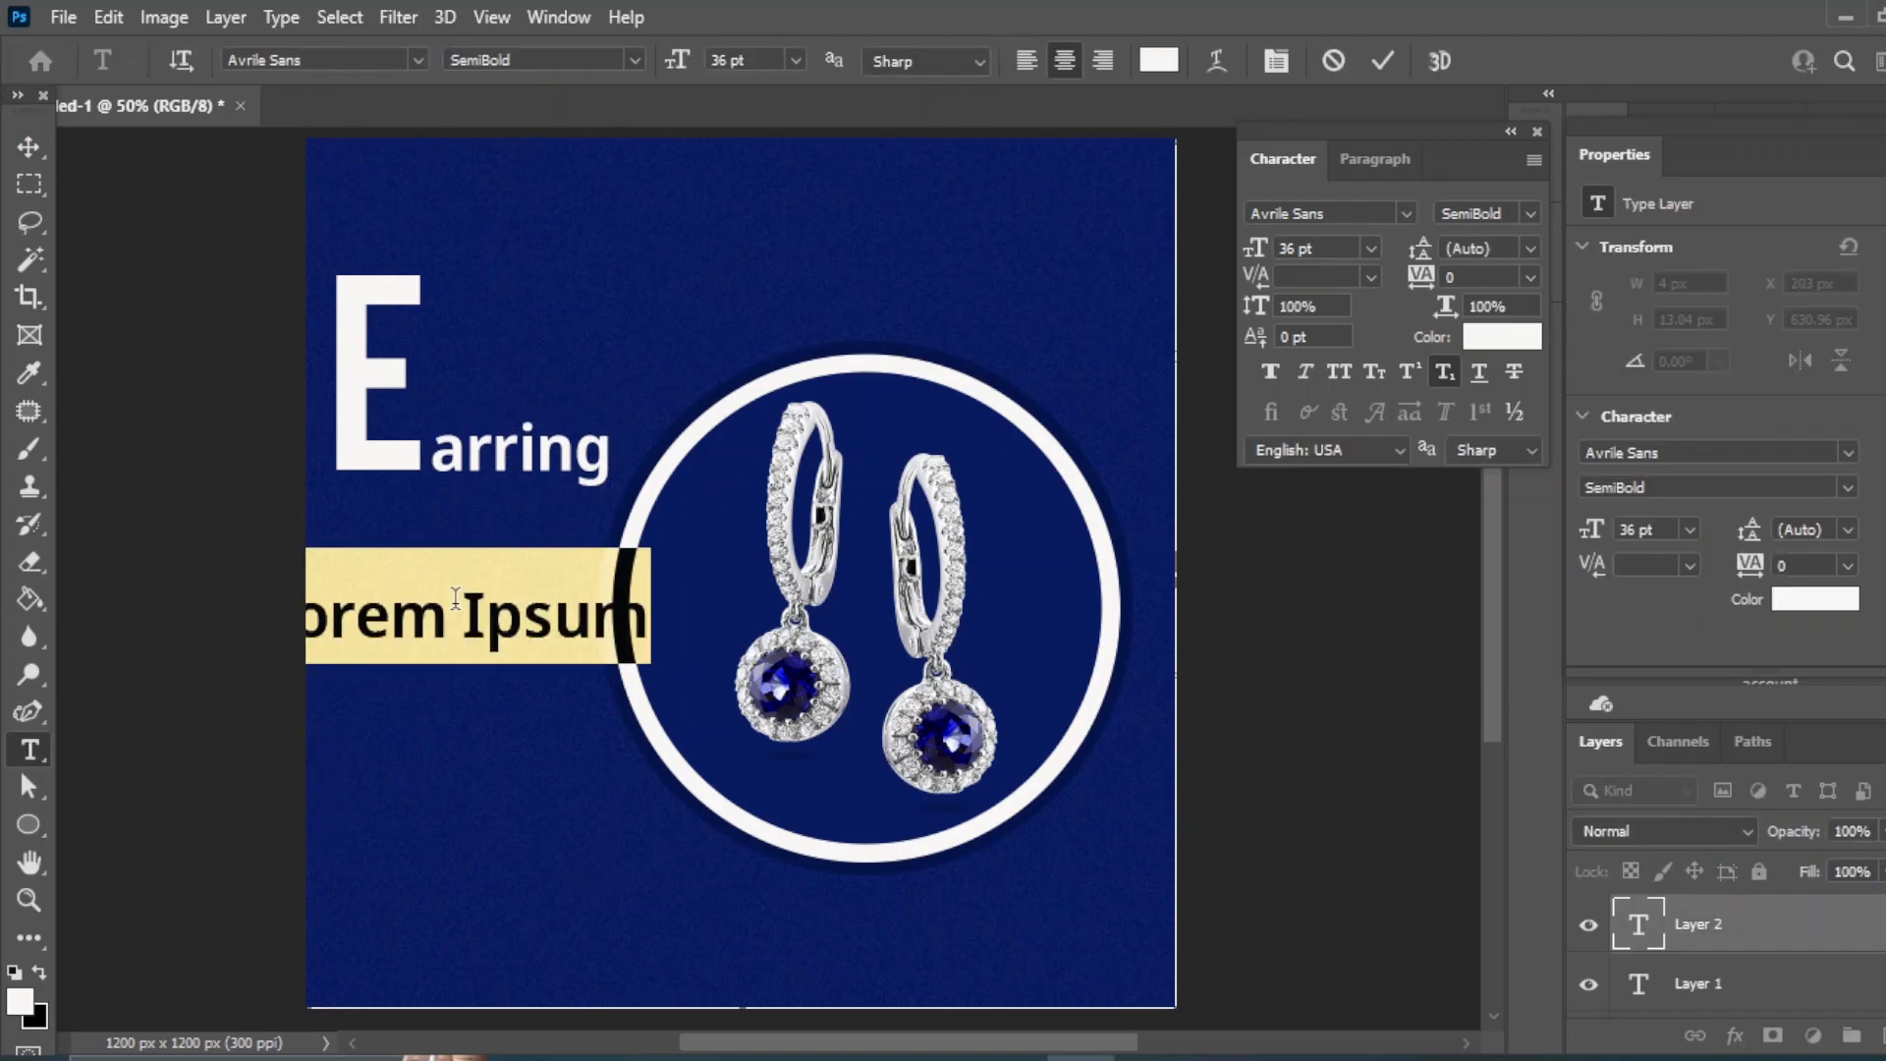
text(Dia)
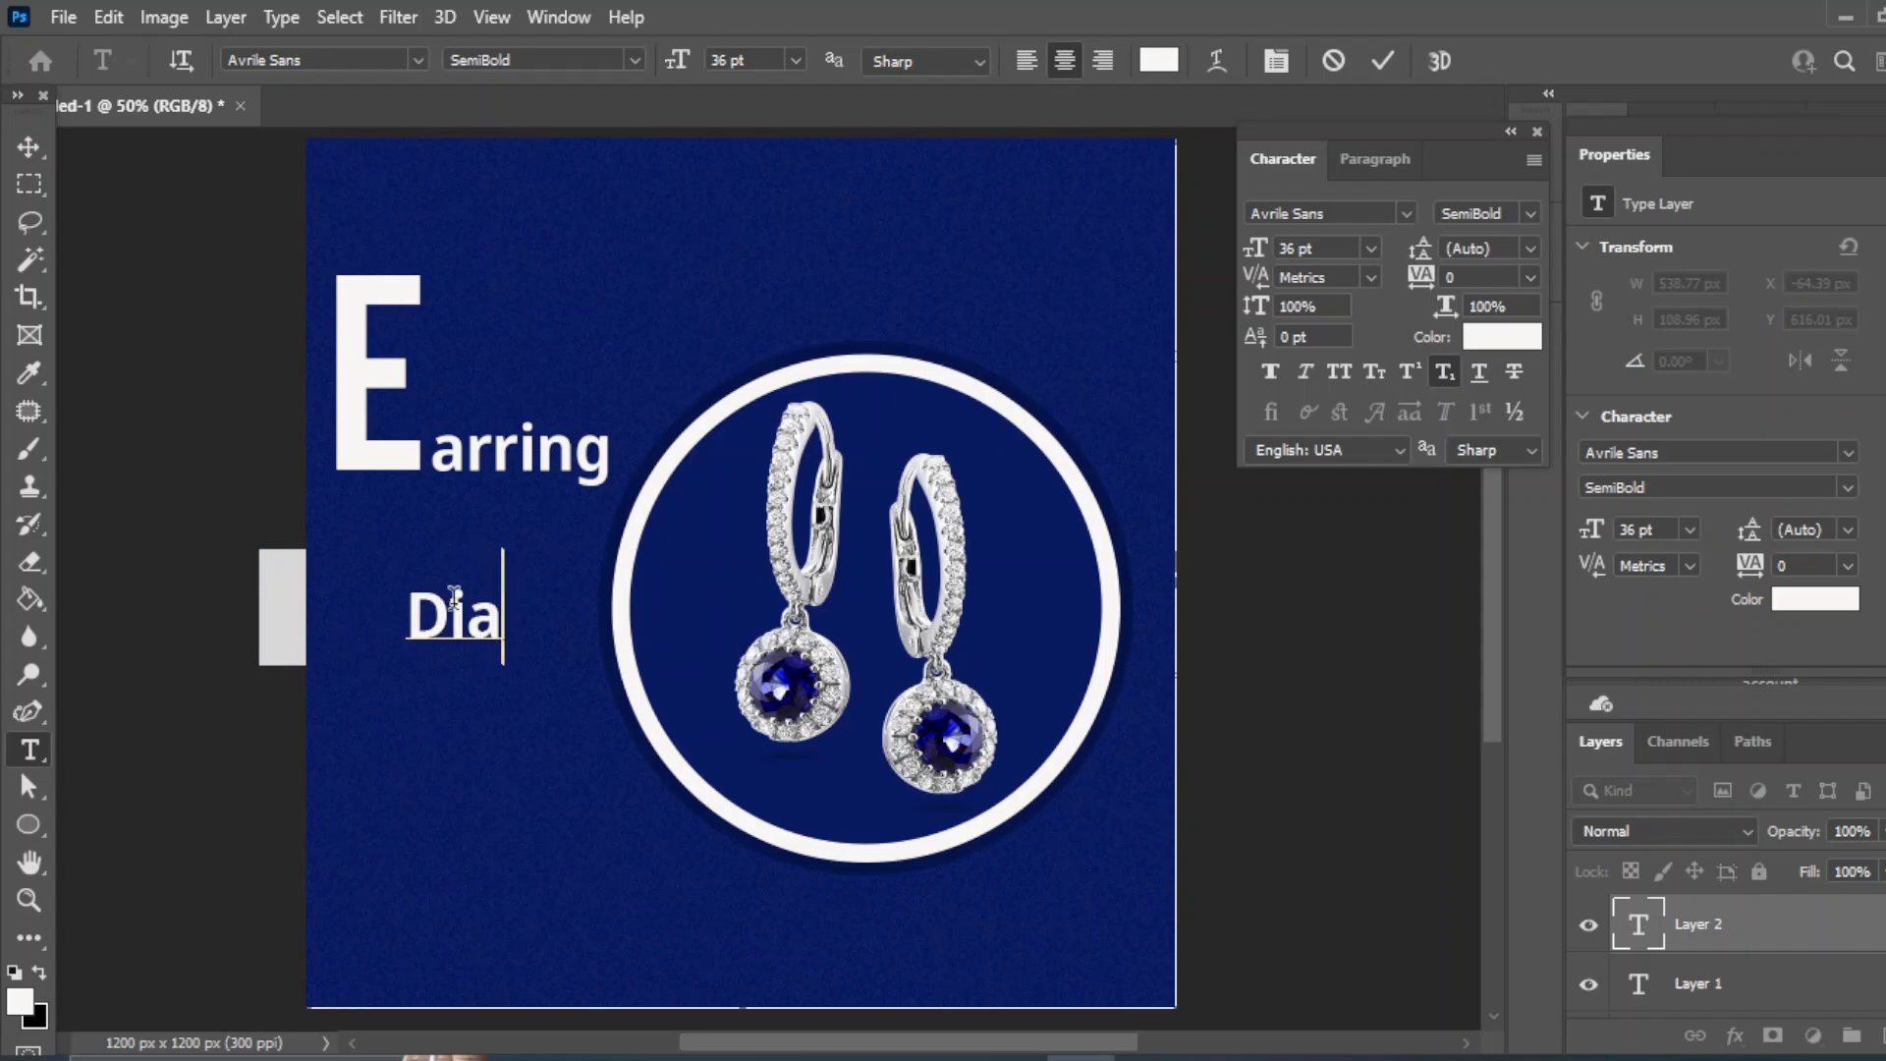
text(mond)
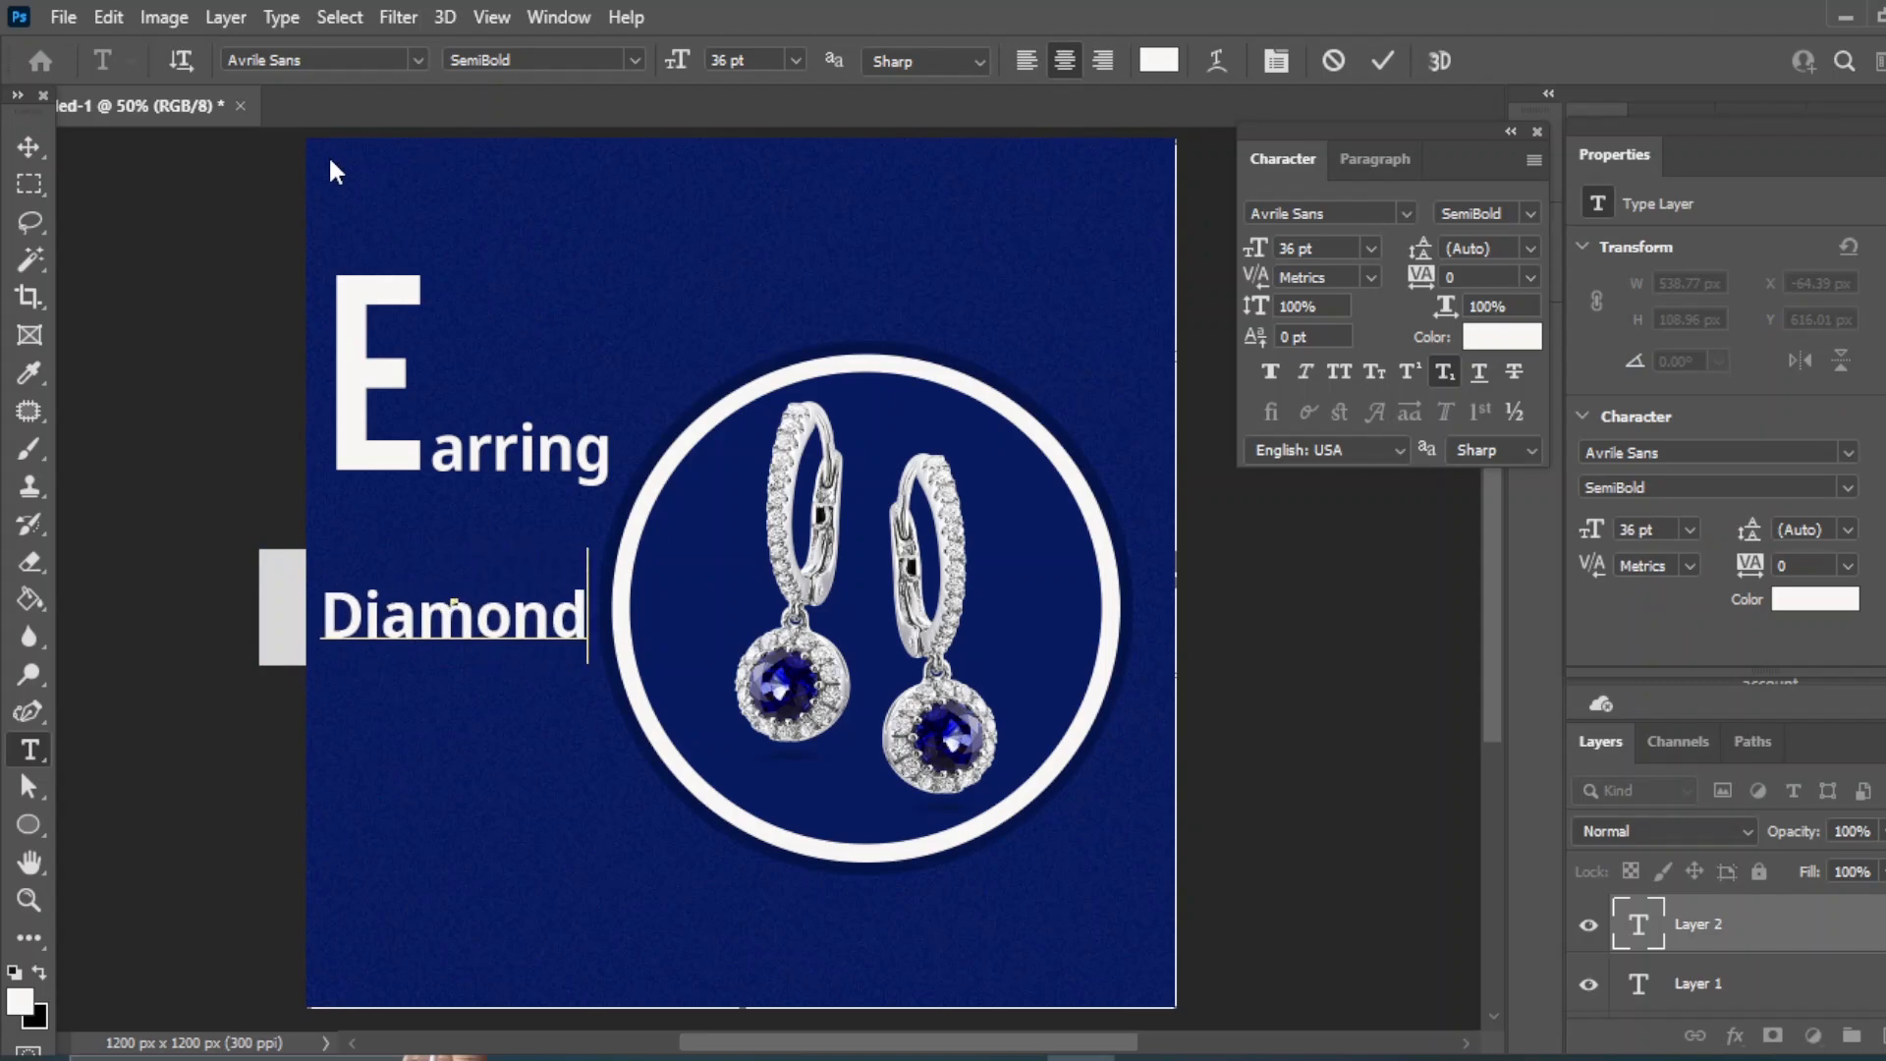
click(28, 146)
drag(383, 629, 459, 374)
key(Right)
key(Right)
key(Right)
key(Right)
key(Right)
key(Right)
key(Right)
key(Right)
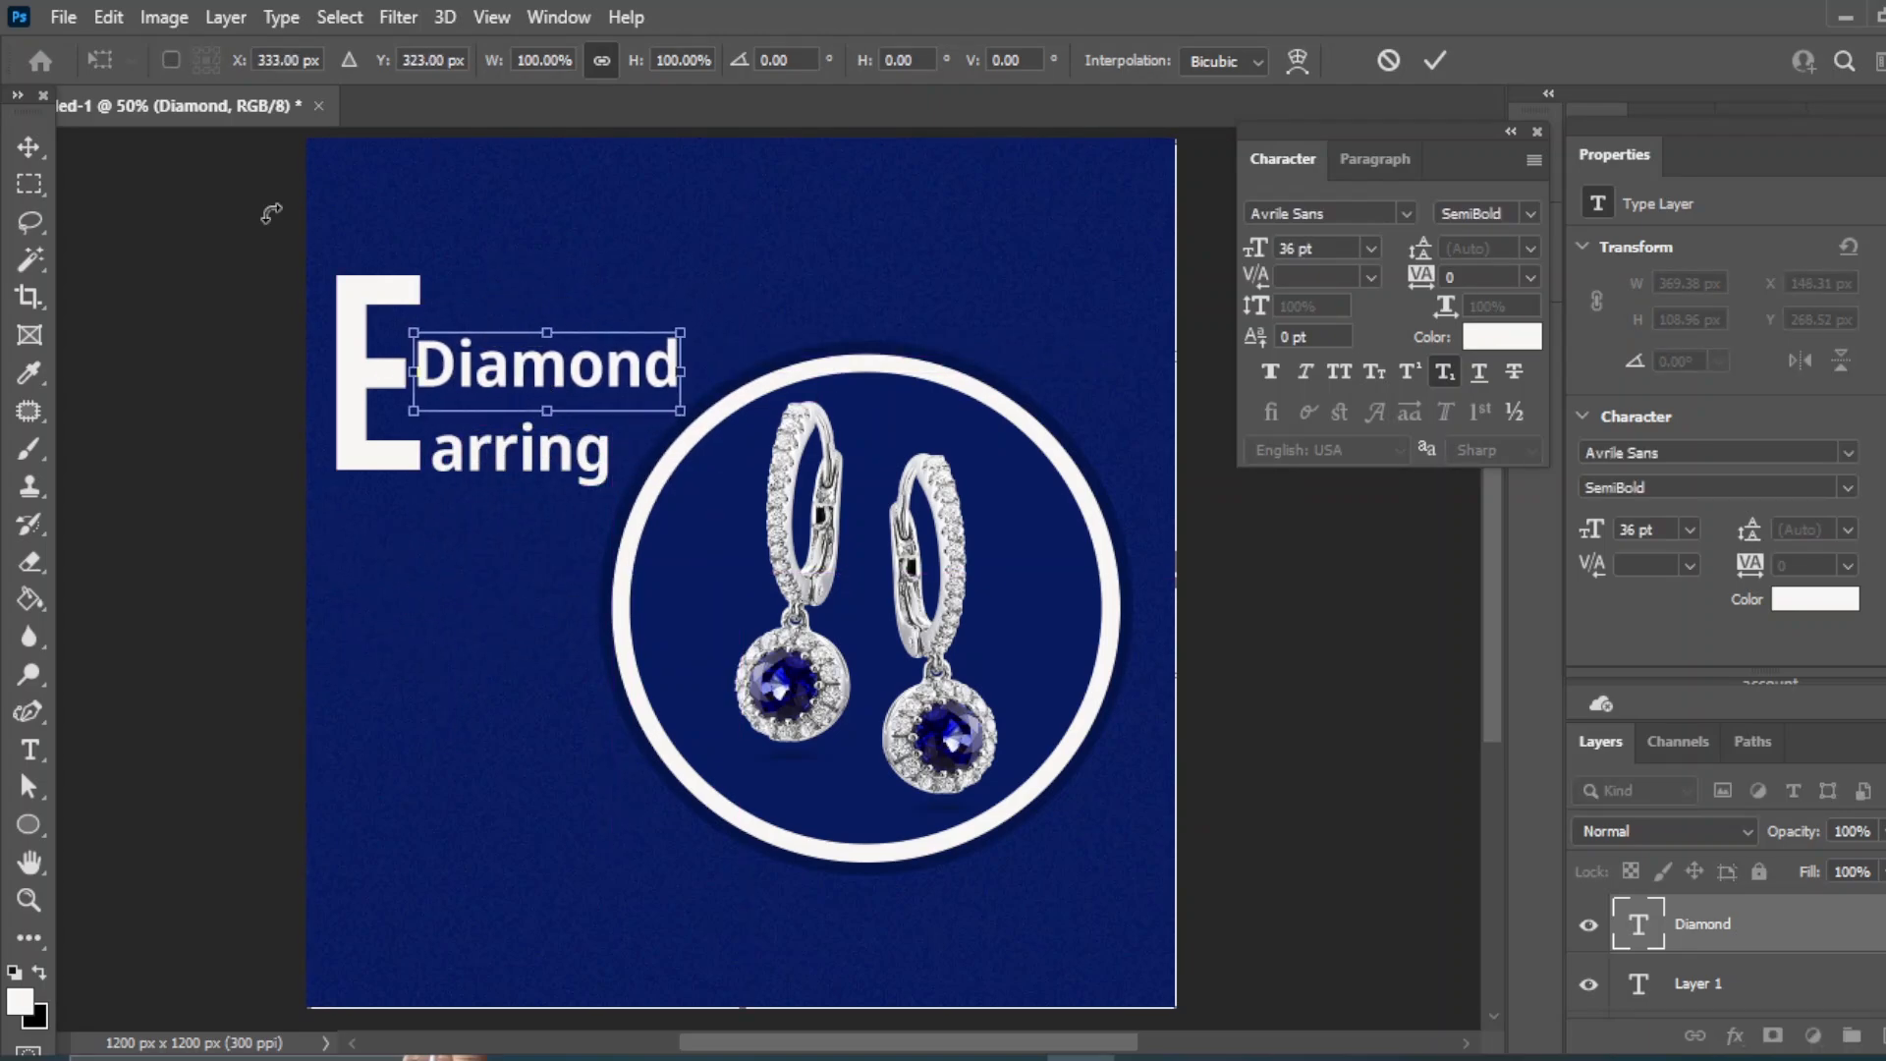
key(Return)
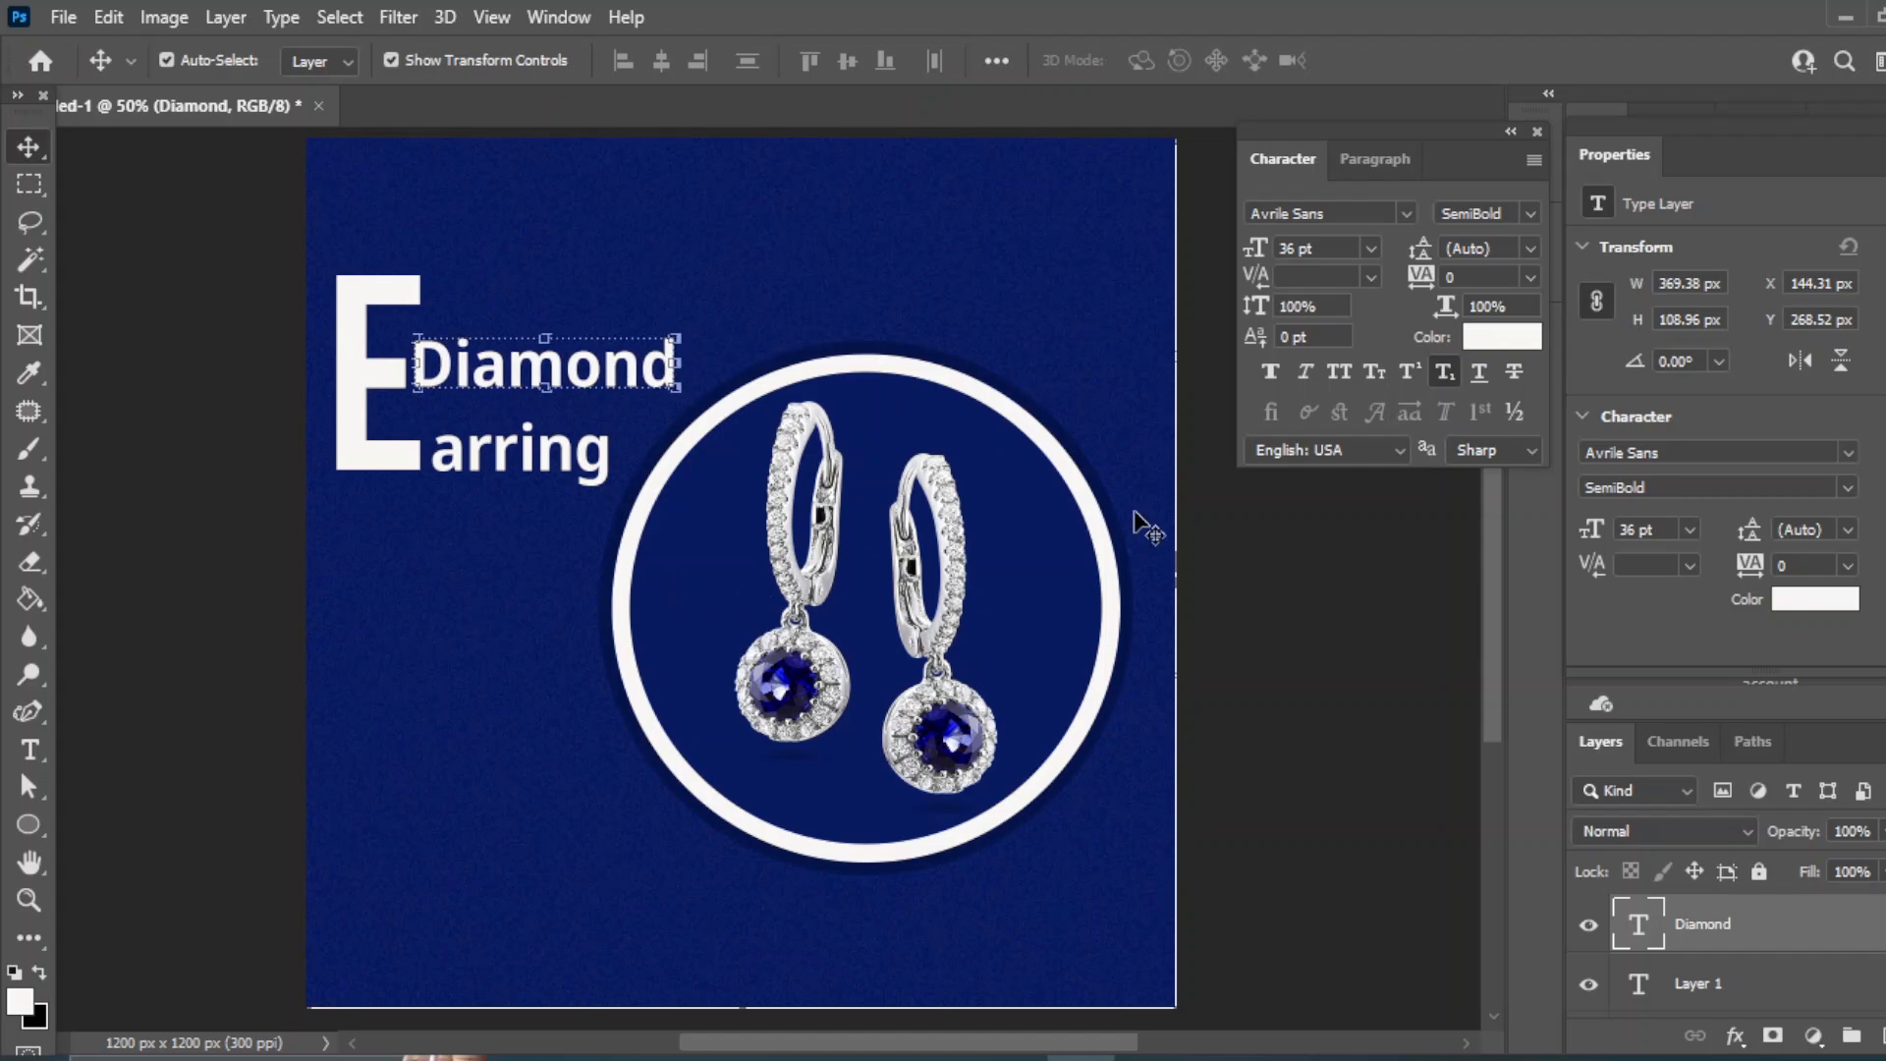
- Set 'Diamond' in the Ballpark Weiner script font
click(1405, 214)
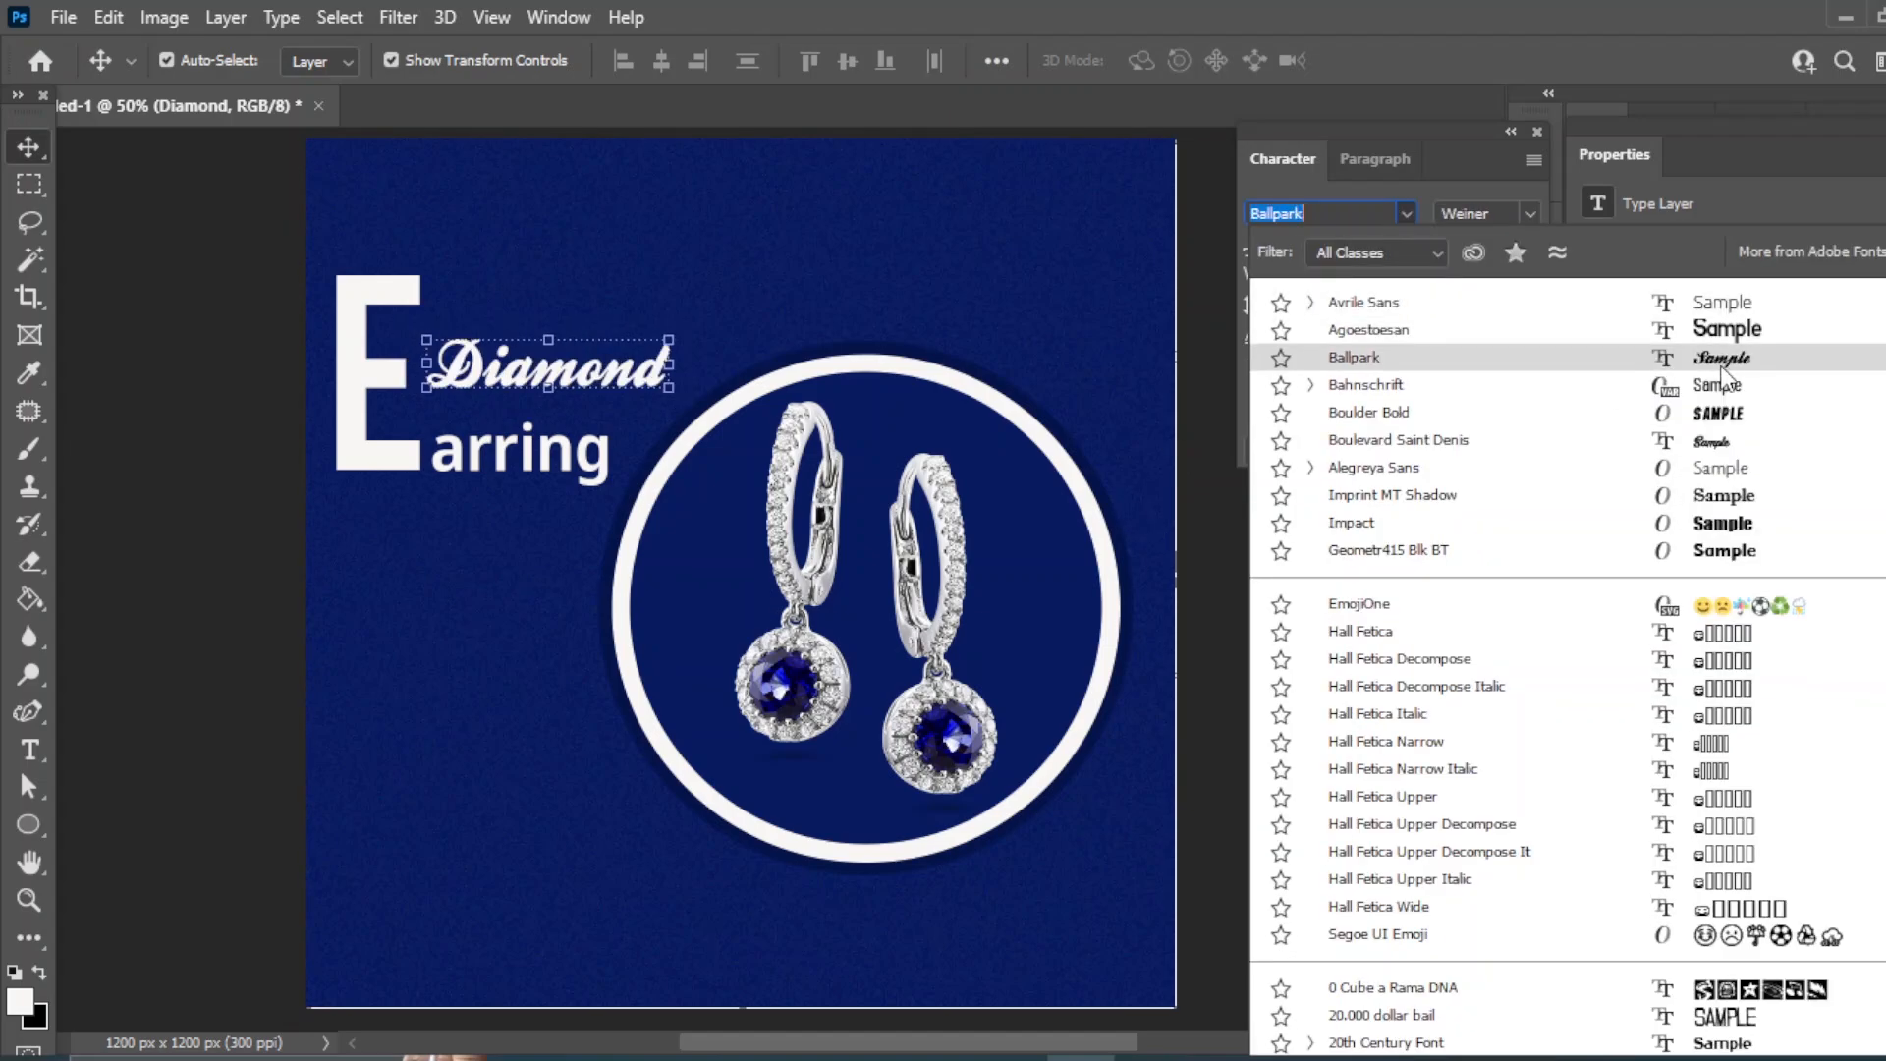
click(1355, 361)
key(Left)
key(Left)
key(Left)
key(Left)
key(Left)
key(Left)
key(Left)
key(Left)
key(Left)
key(Left)
key(Left)
key(Left)
key(Left)
key(Left)
key(Left)
key(Left)
key(Left)
key(Left)
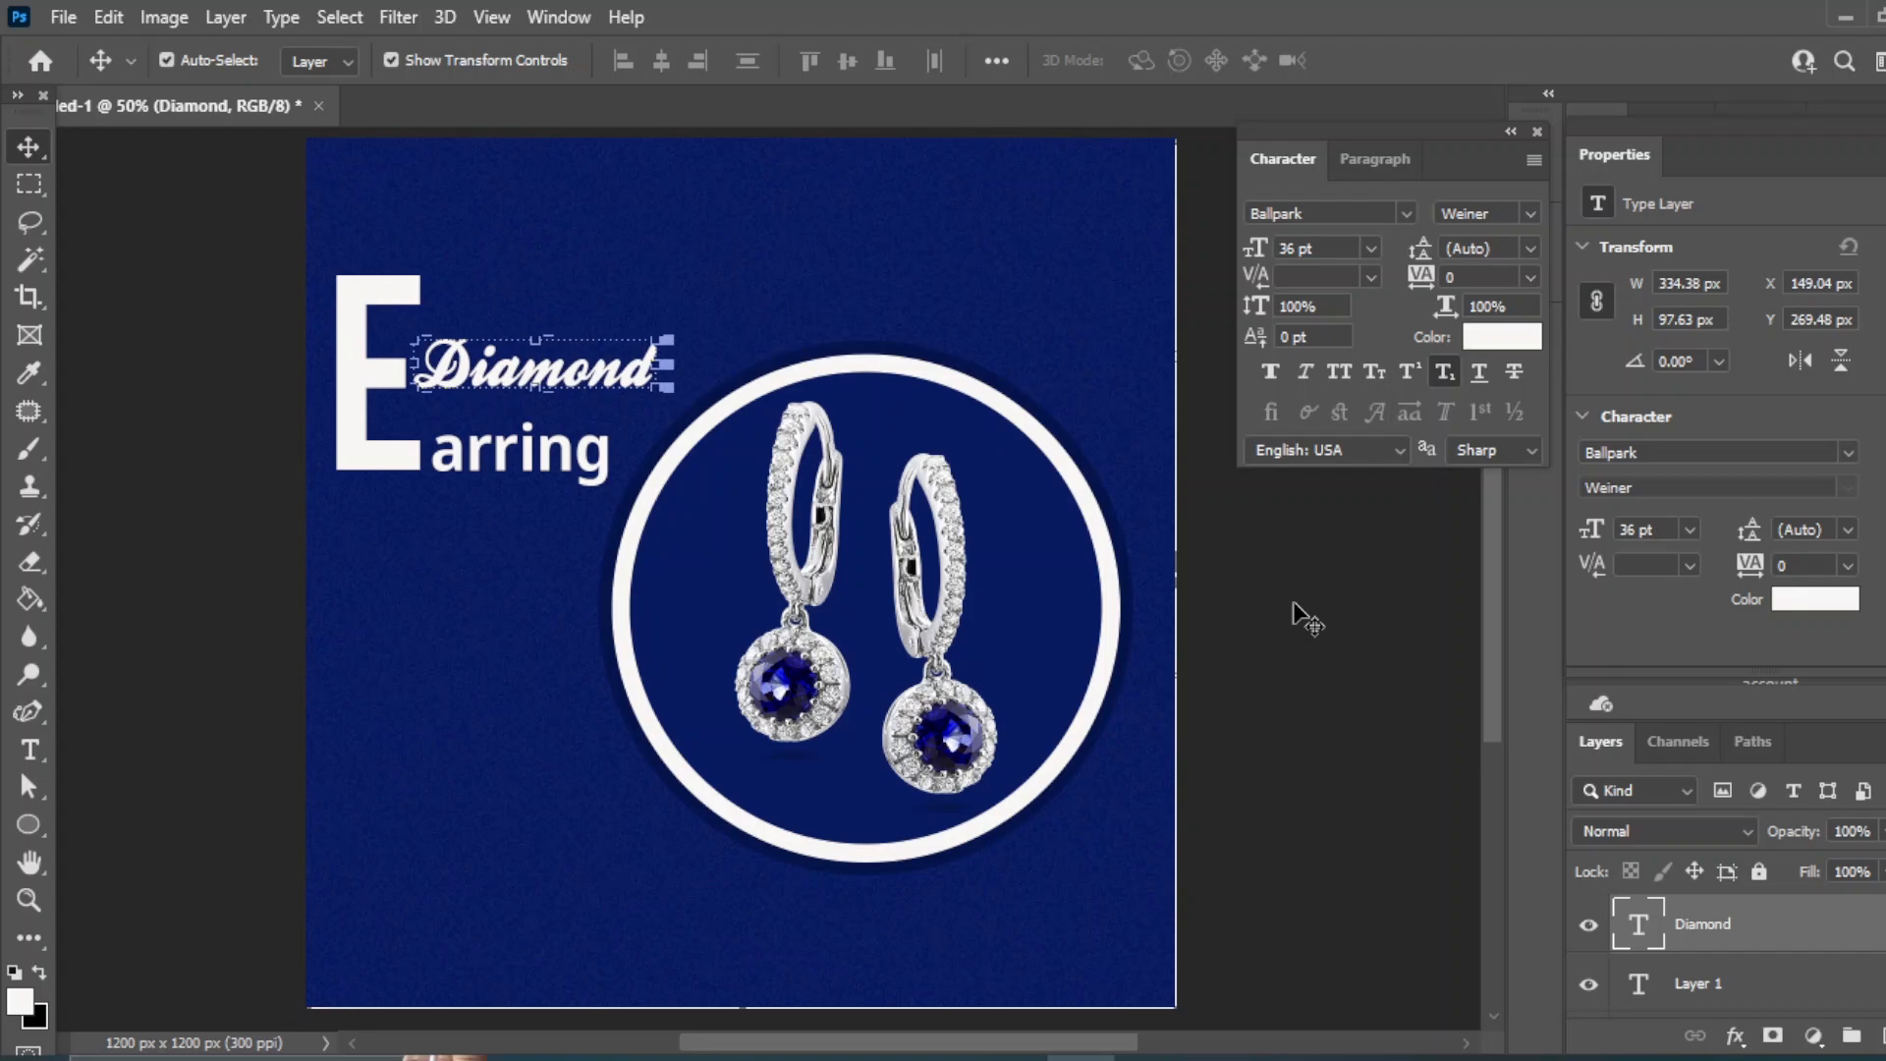
- Draw a wide white bar at the canvas's left edge
click(1299, 617)
click(28, 825)
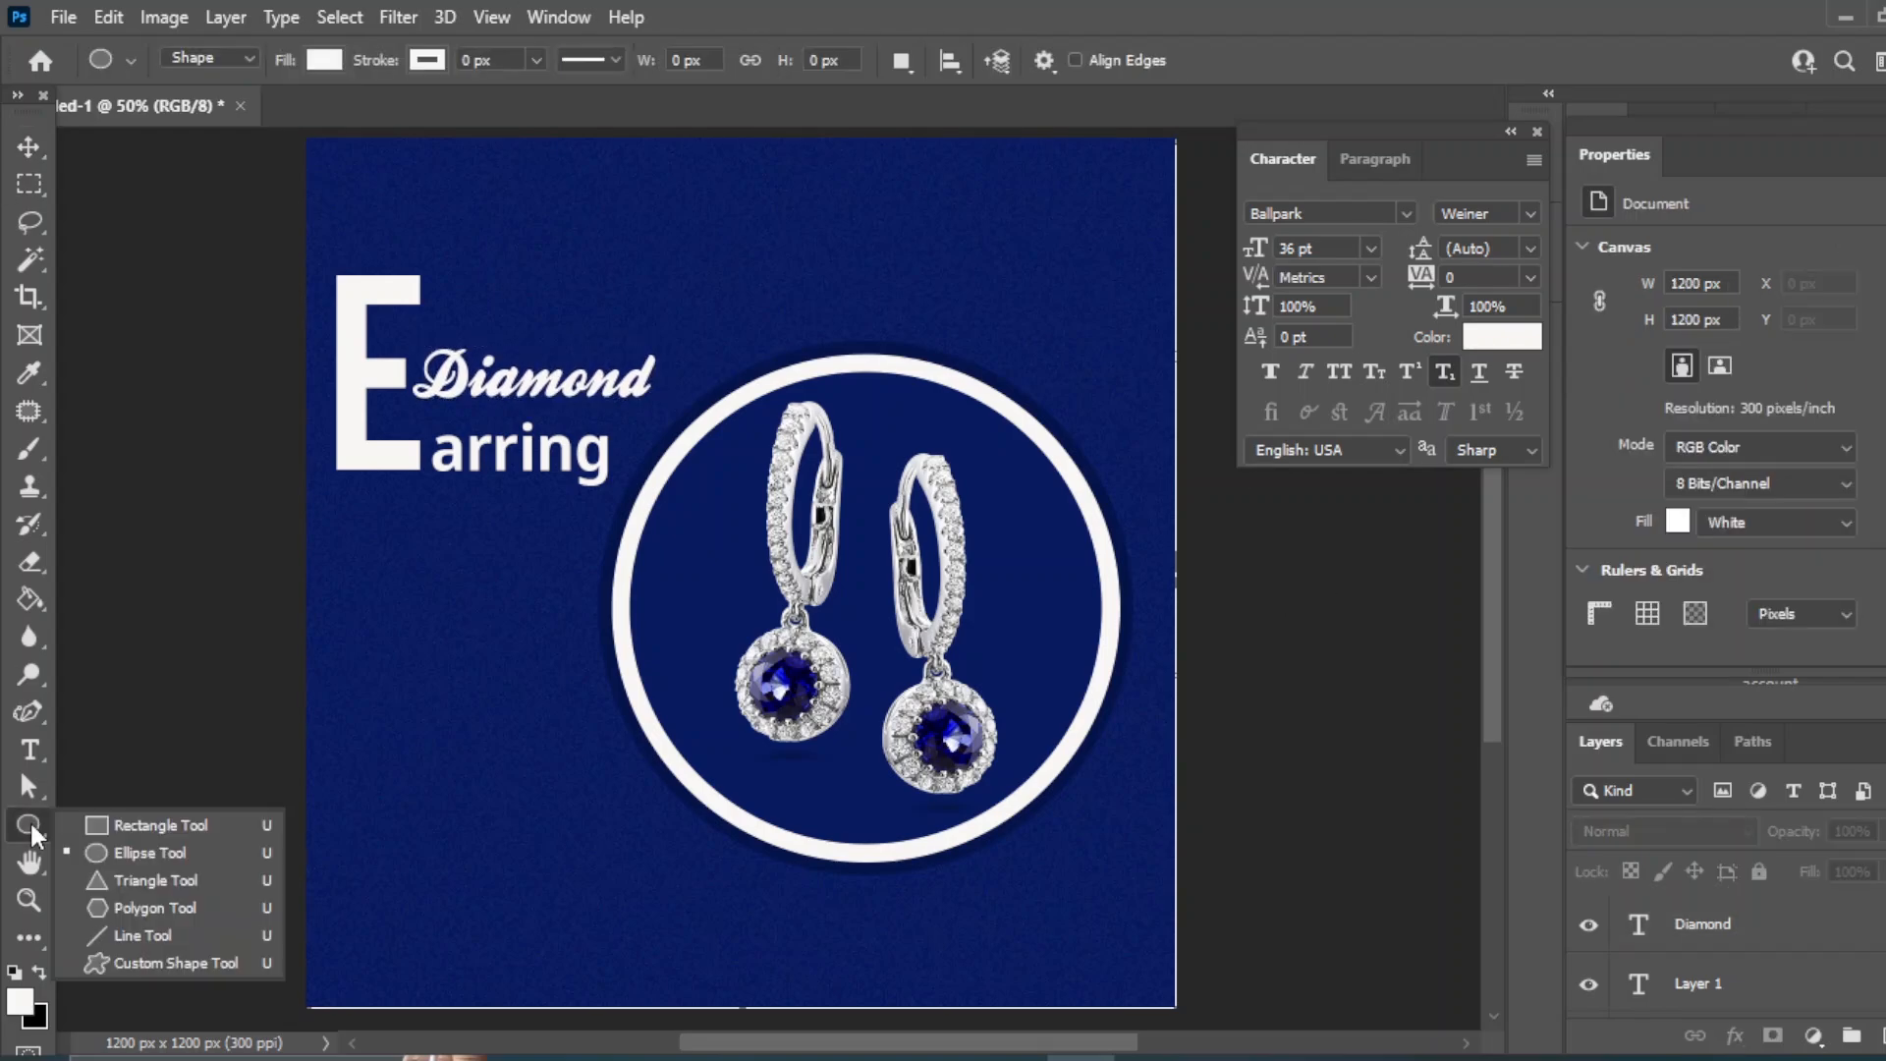
click(153, 825)
drag(291, 602, 515, 648)
key(v)
click(364, 643)
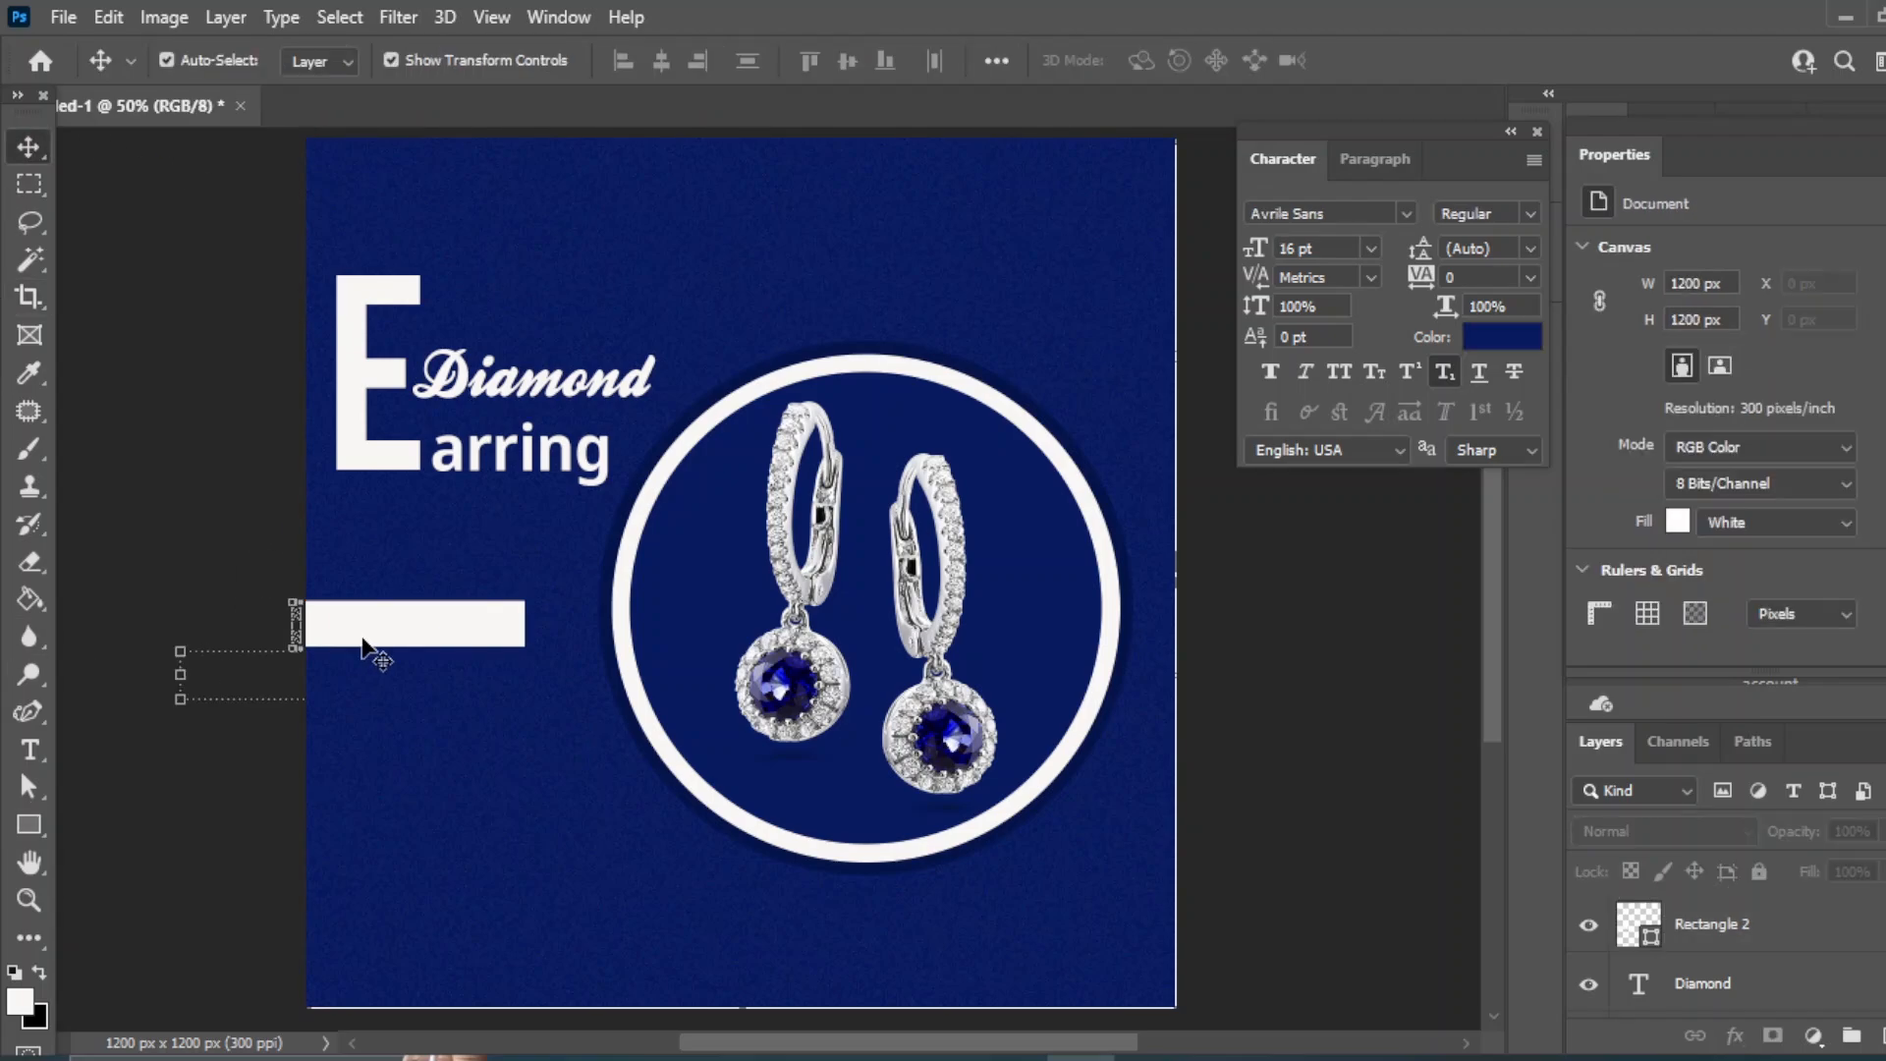
- Add the navy label 'New Collection' onto the white bar
key(t)
click(360, 669)
key(BackSpace)
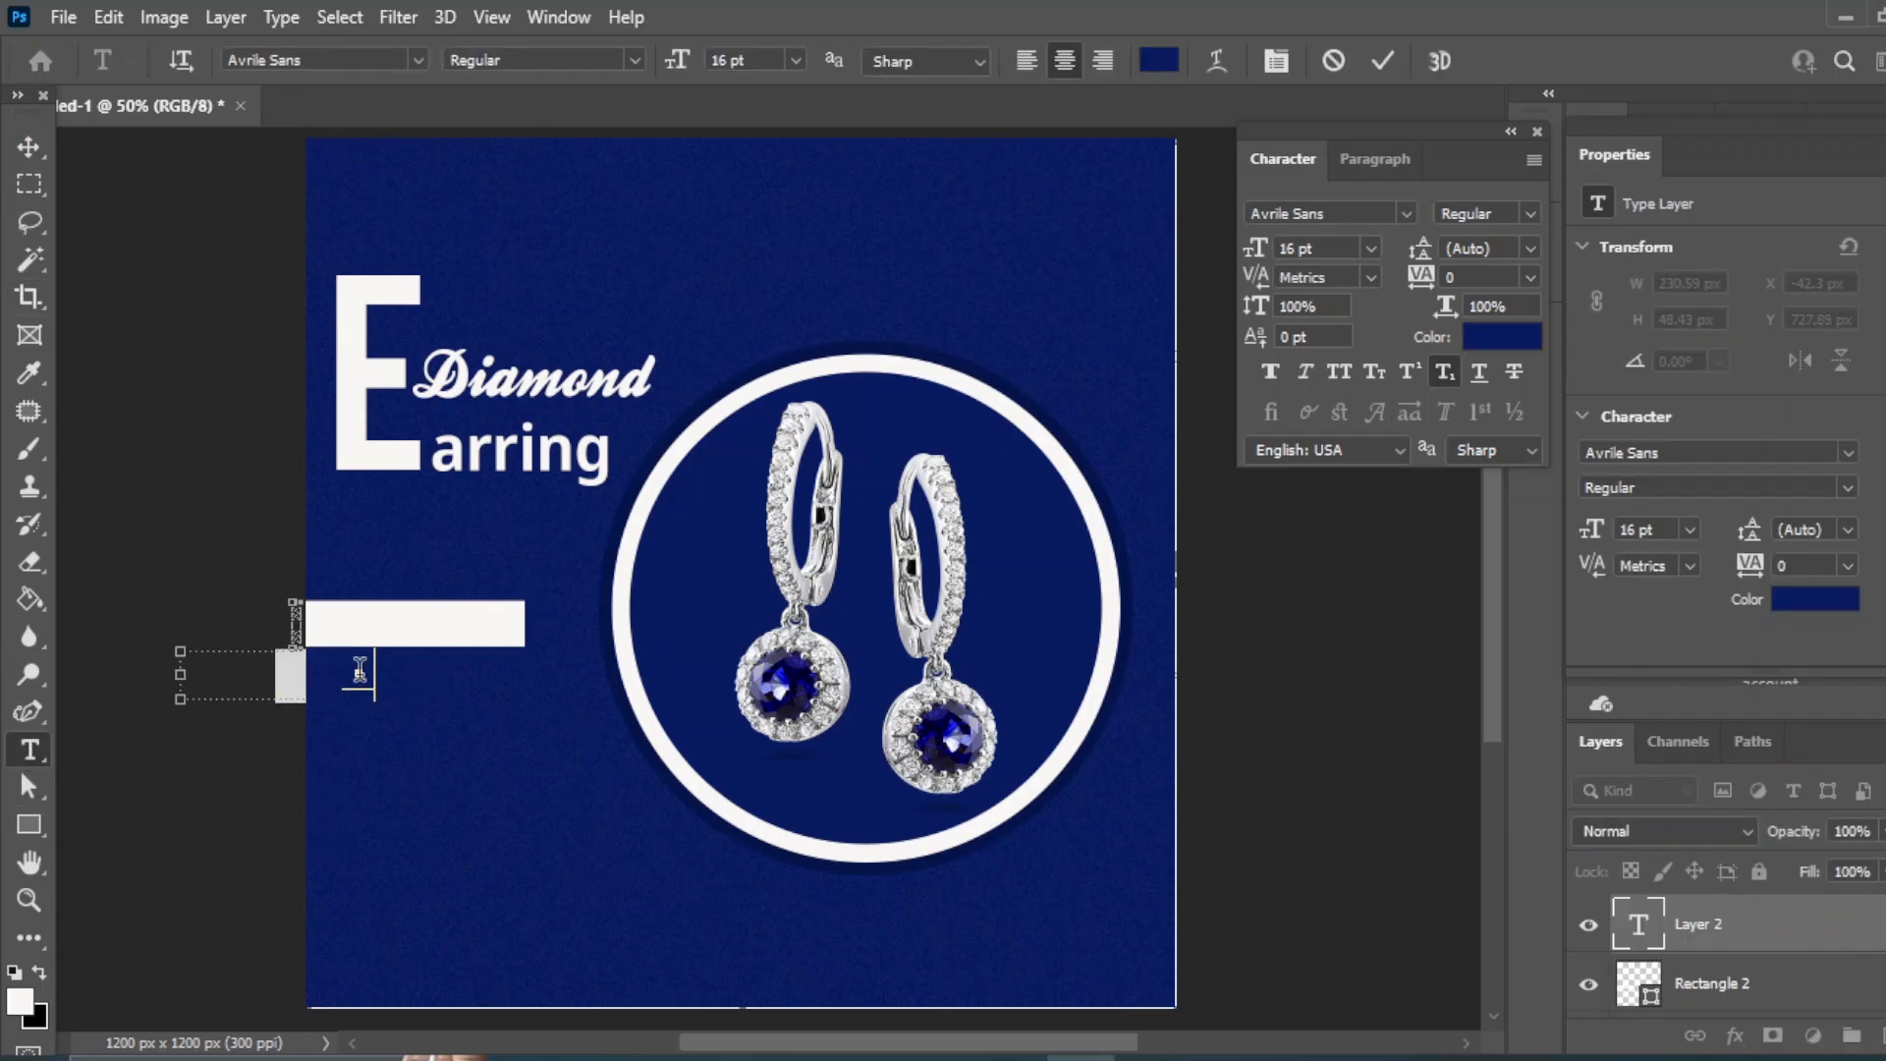
key(ctrl+Return)
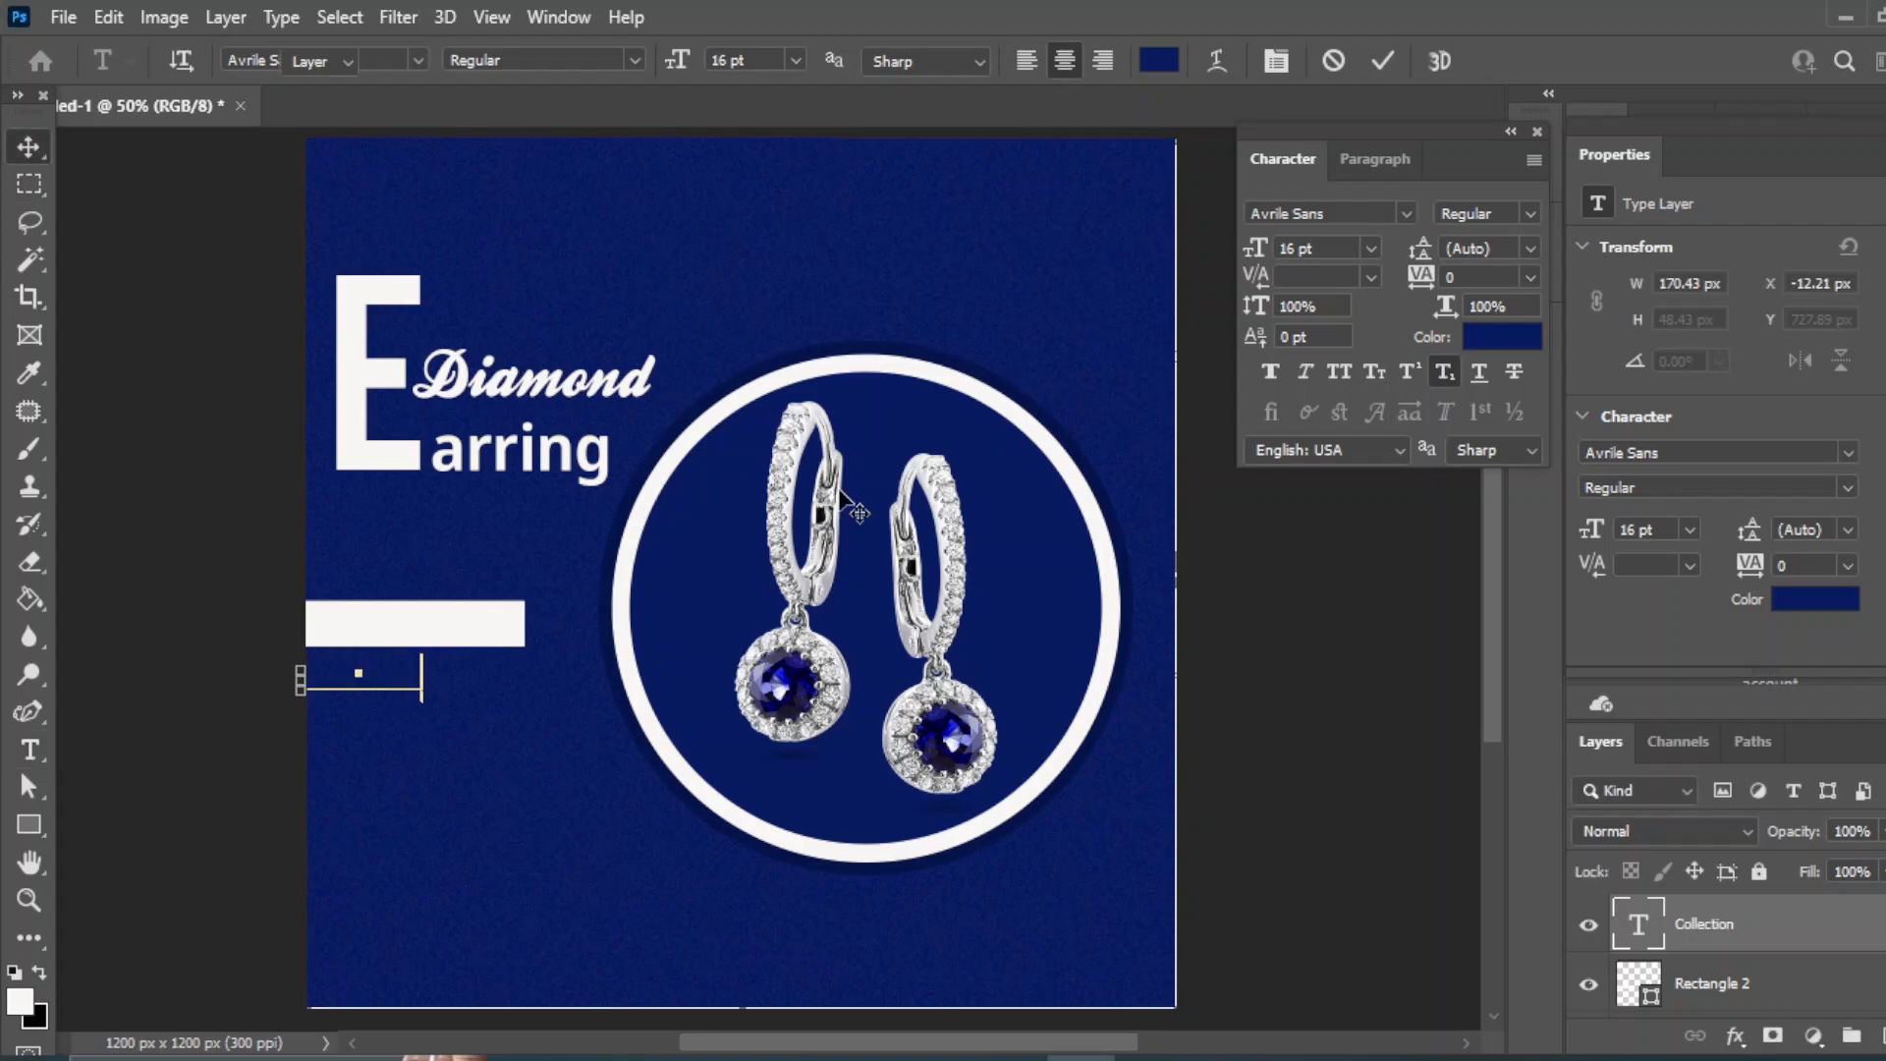
key(v)
drag(402, 673, 450, 631)
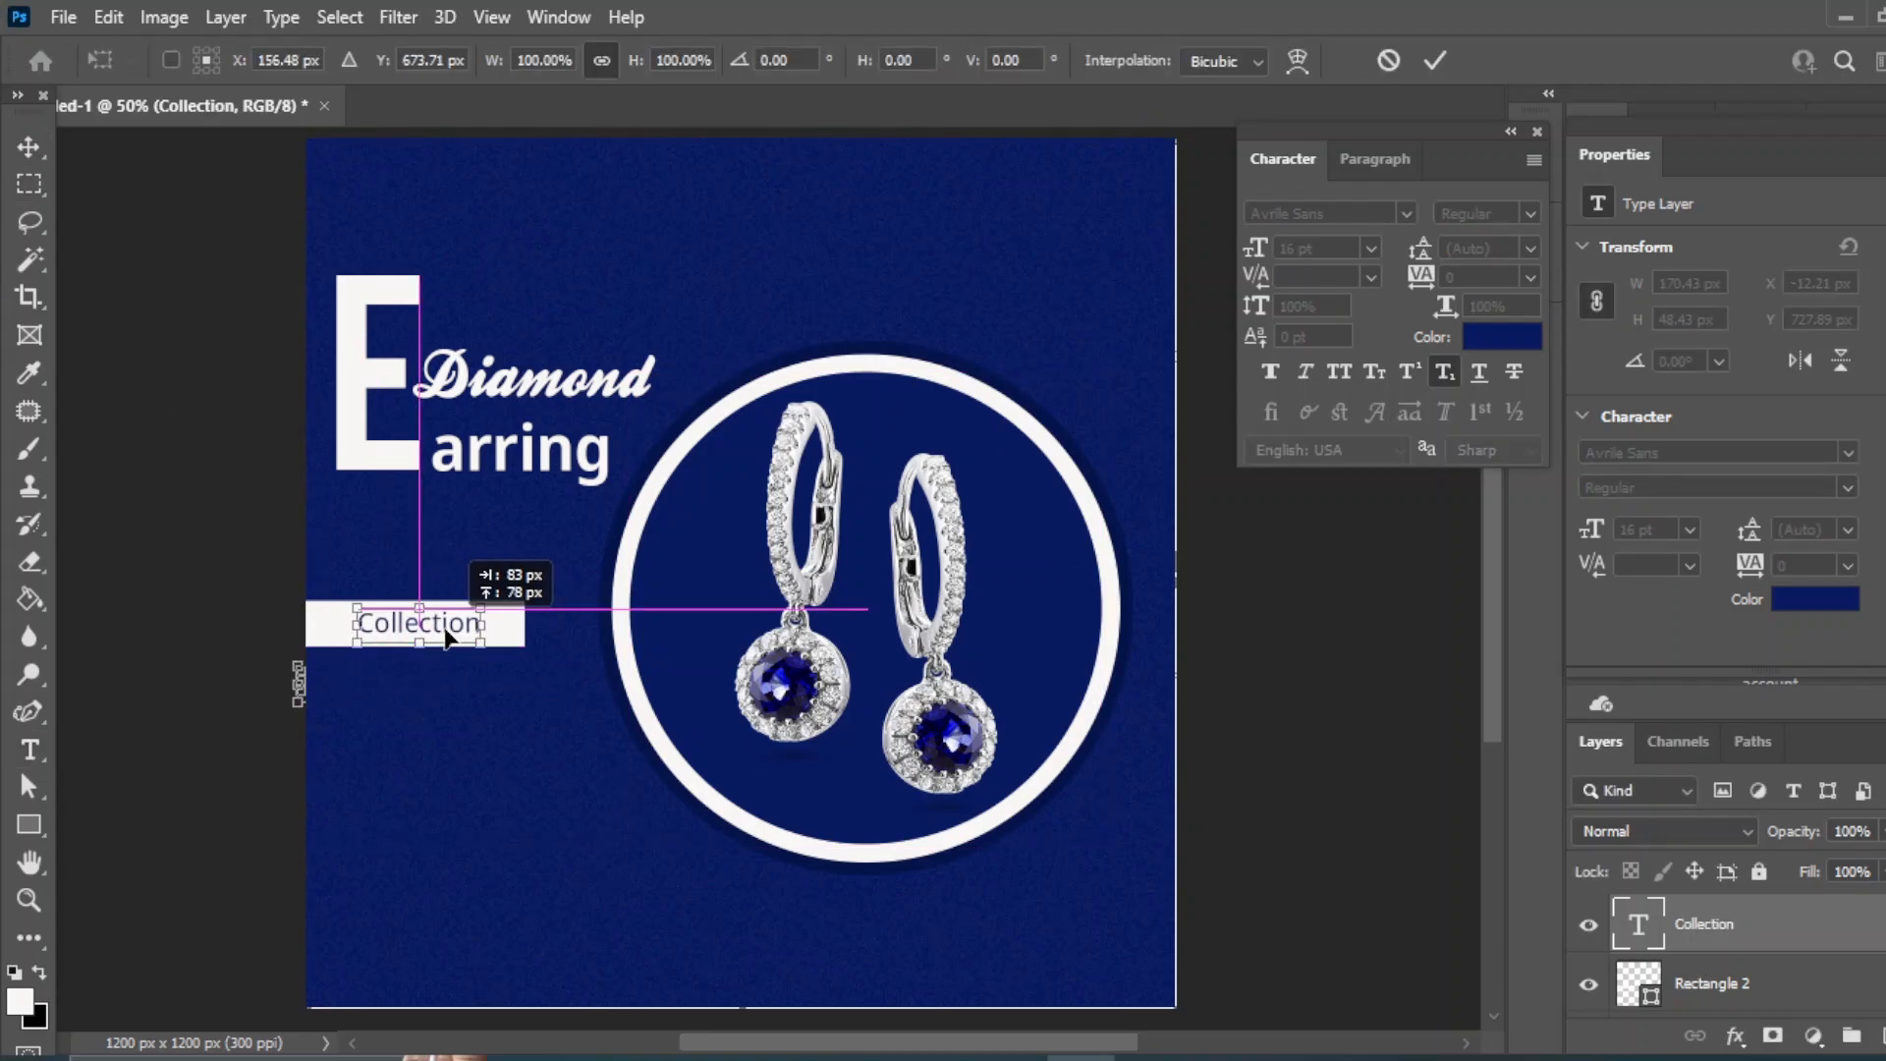
key(t)
click(356, 621)
text(New)
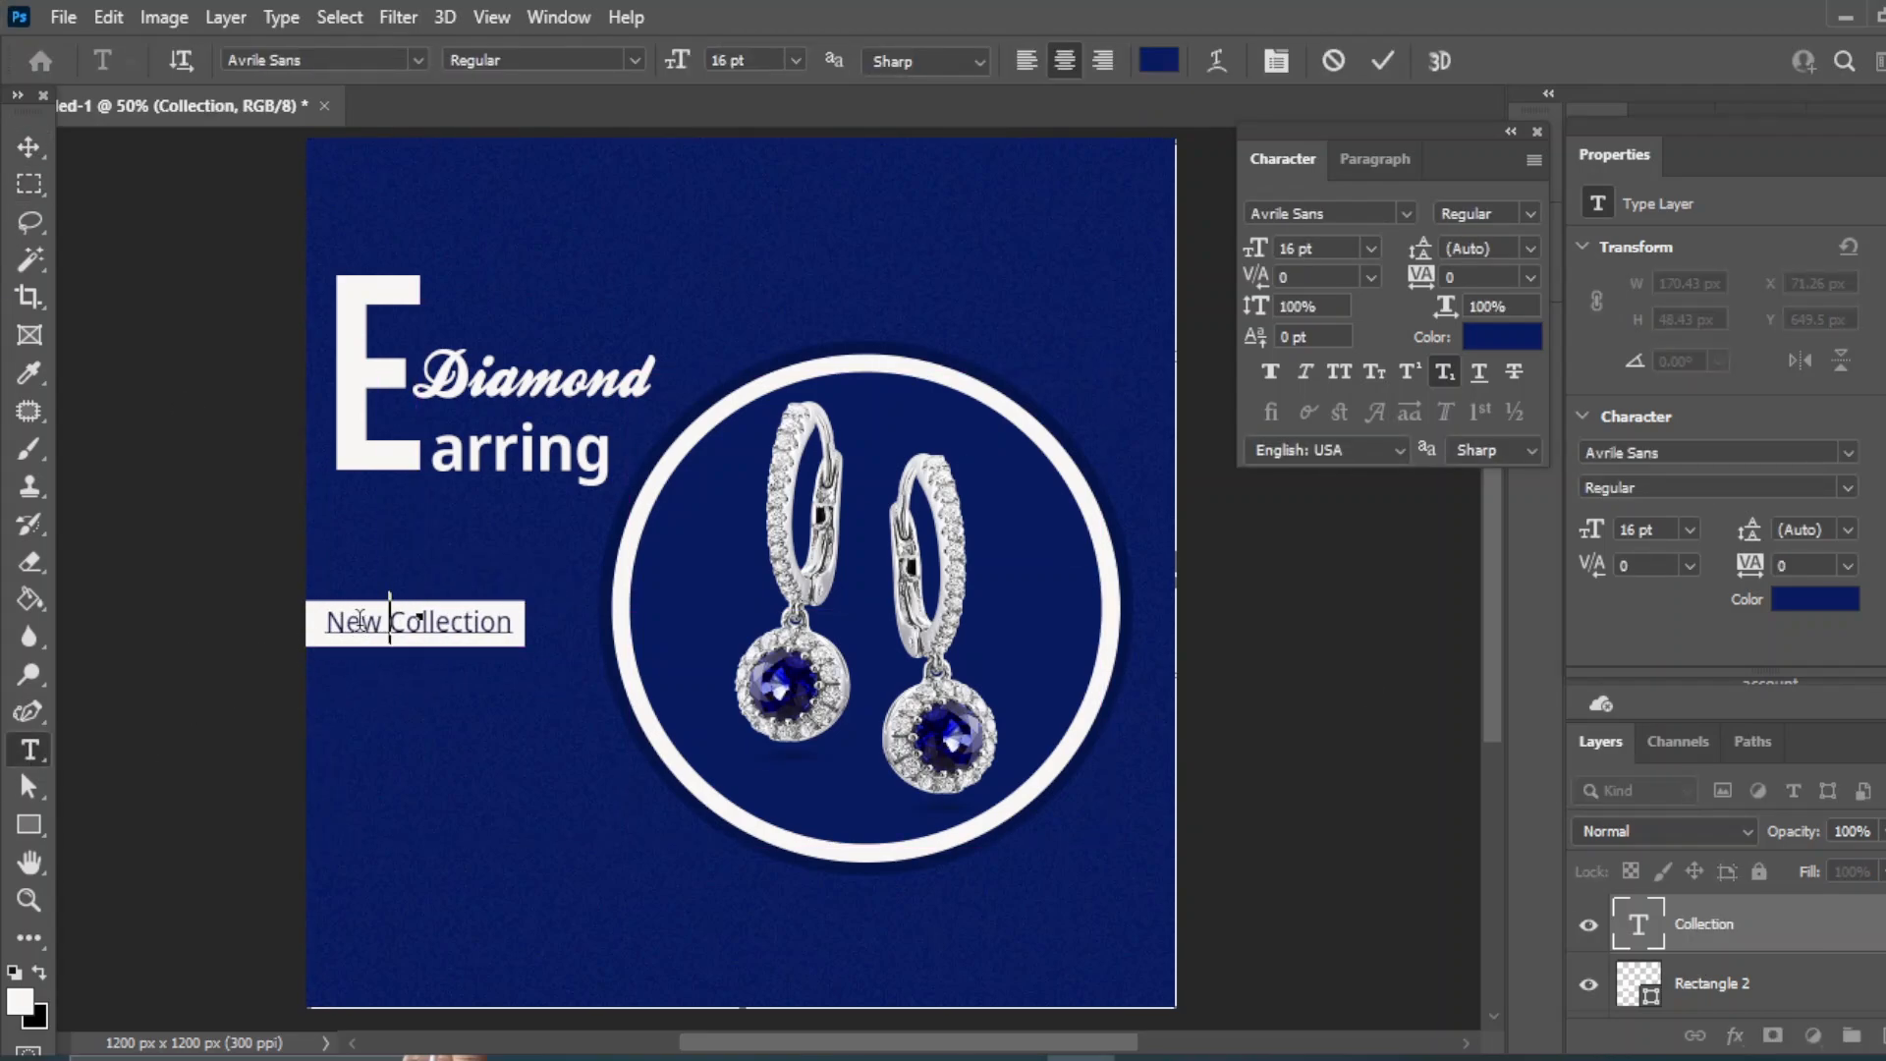
key(ctrl+Return)
key(v)
- Align the label and bar by left edges and vertical centres
click(1786, 988)
click(617, 61)
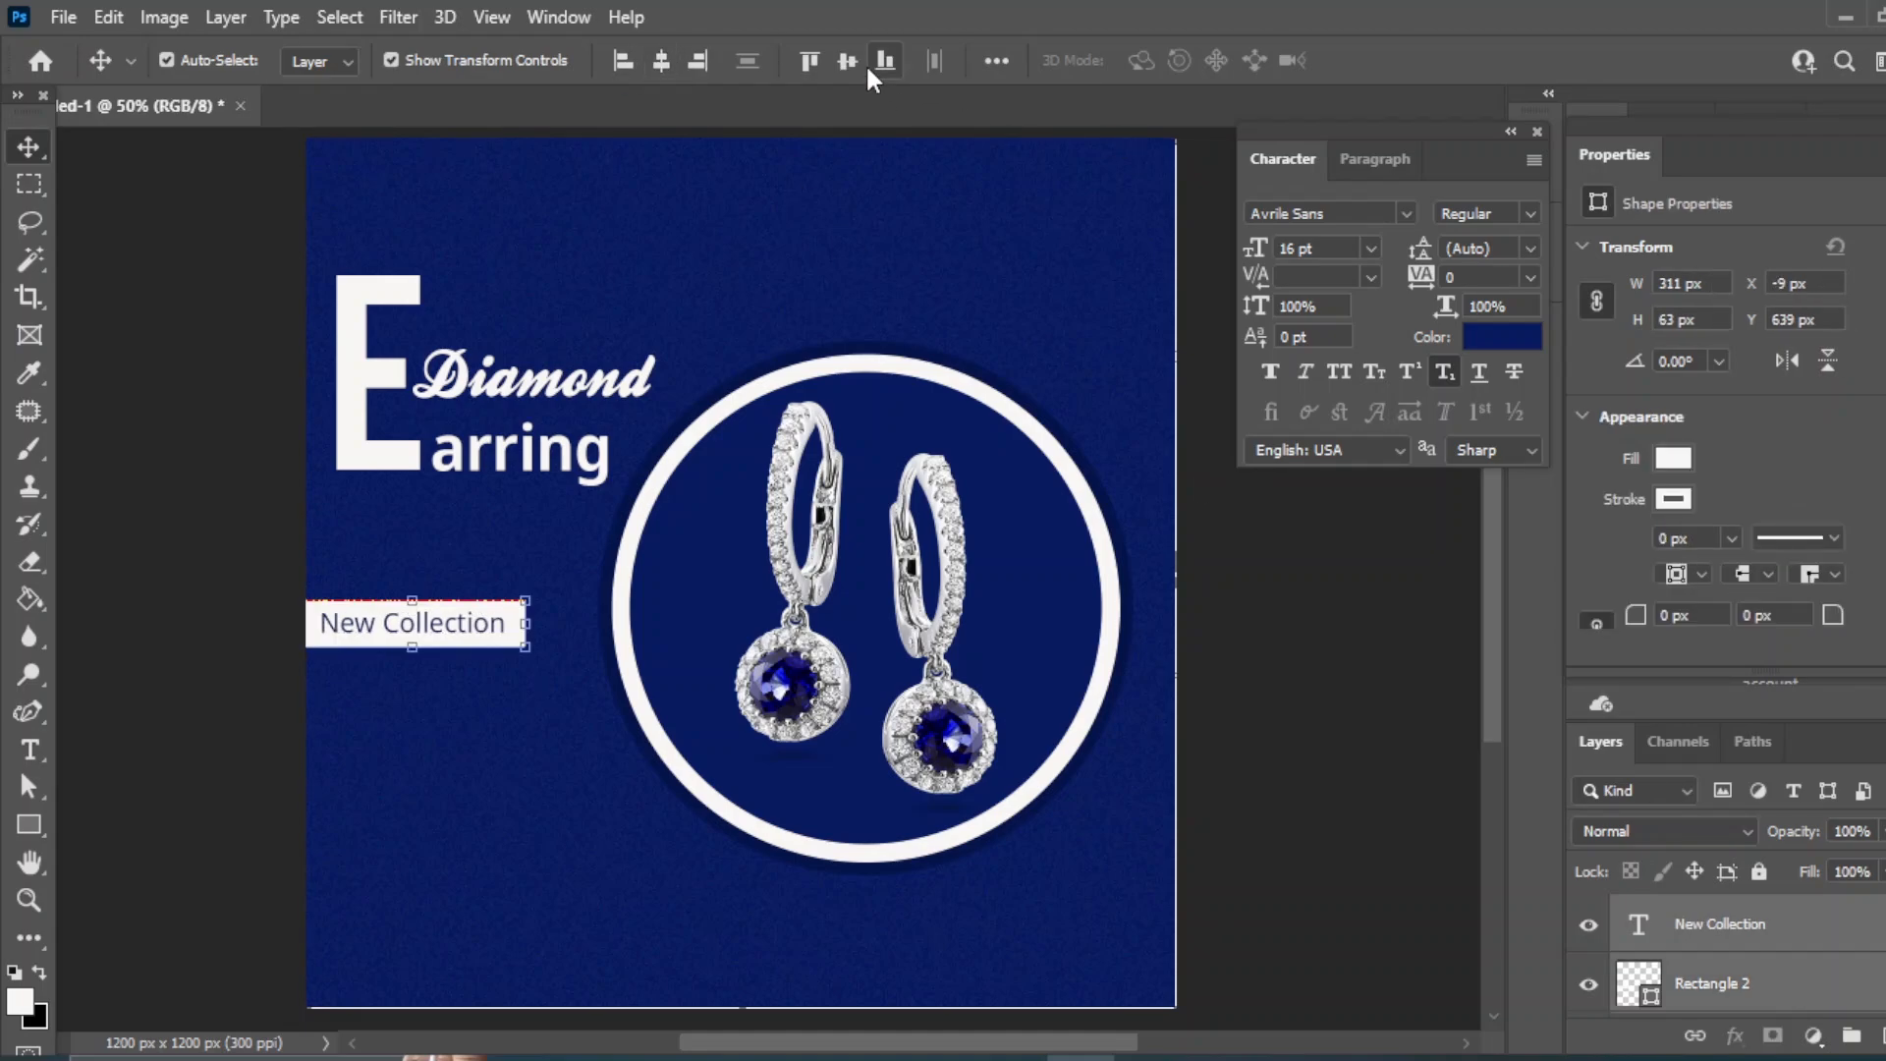
click(847, 60)
click(1300, 699)
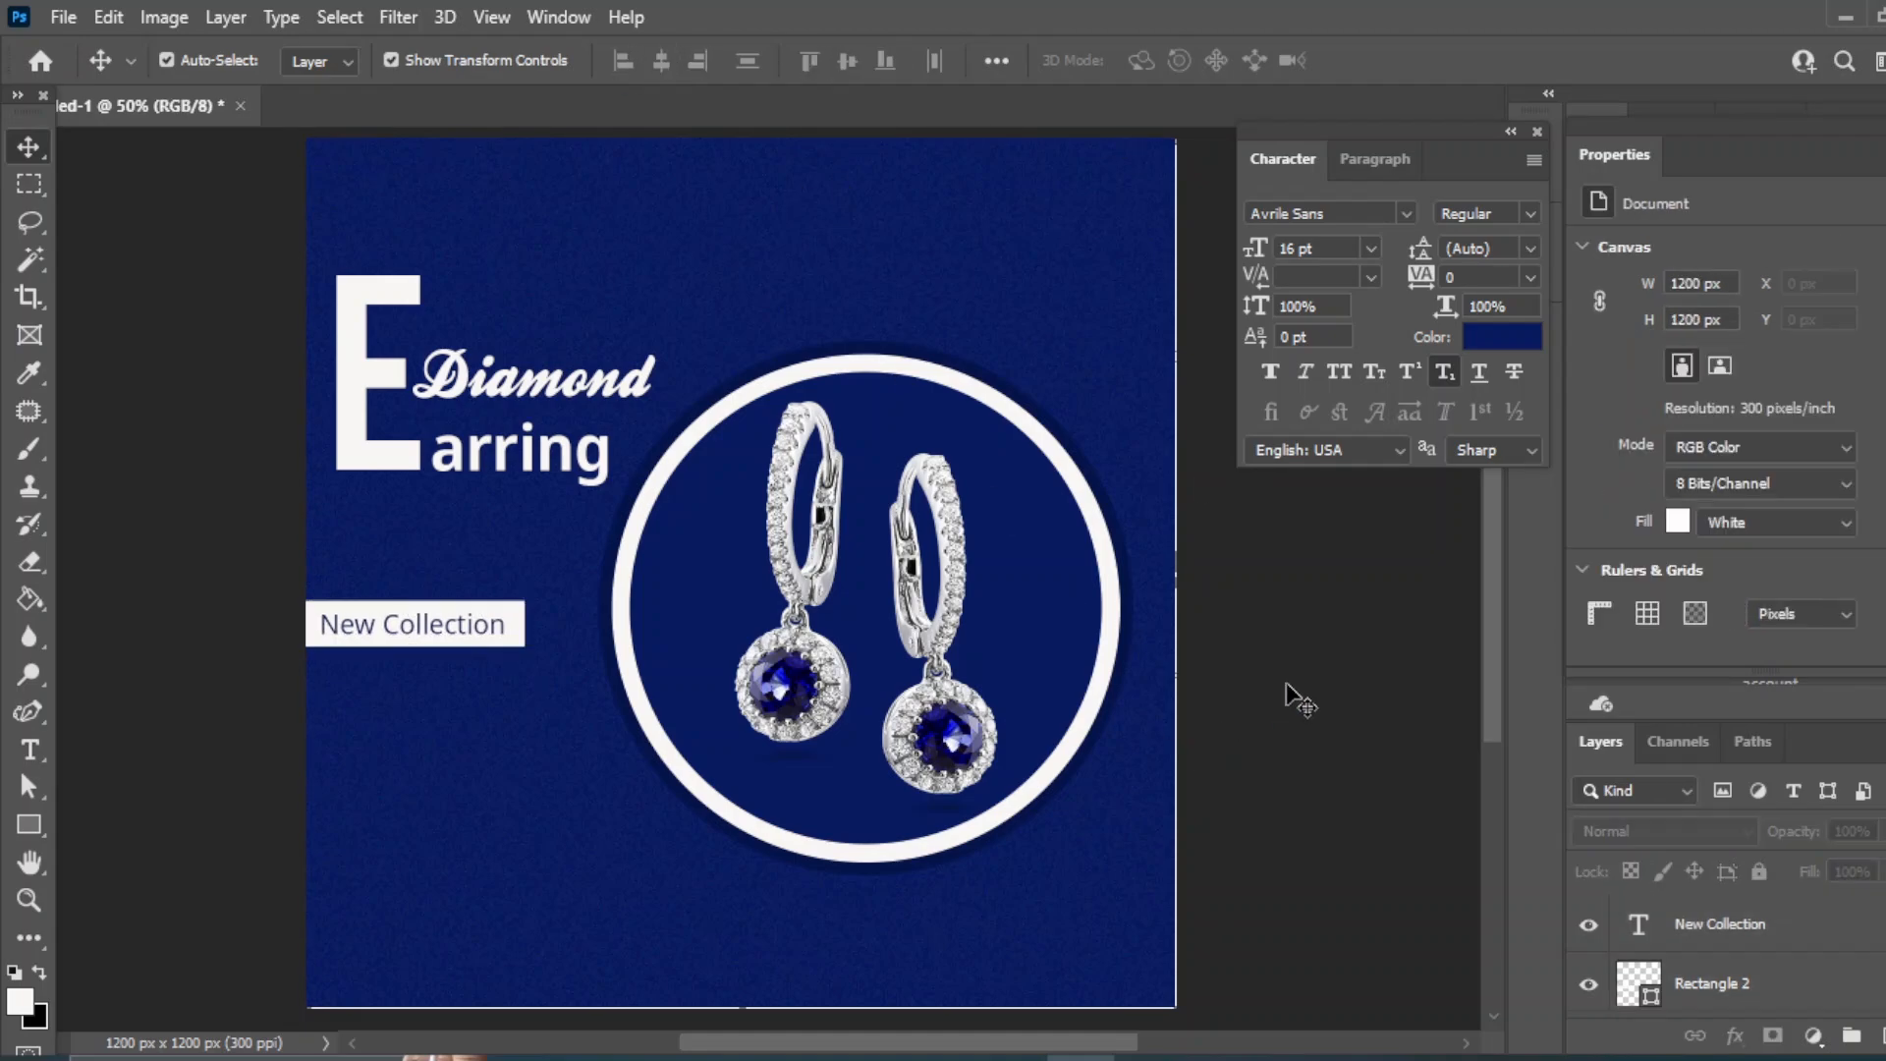
click(1690, 928)
- Nudge the label and bar upward, then add white 'up to' text lower on the left
shift+click(1725, 981)
key(shift+Up)
key(shift+Up)
key(shift+Up)
key(shift+Up)
key(shift+Up)
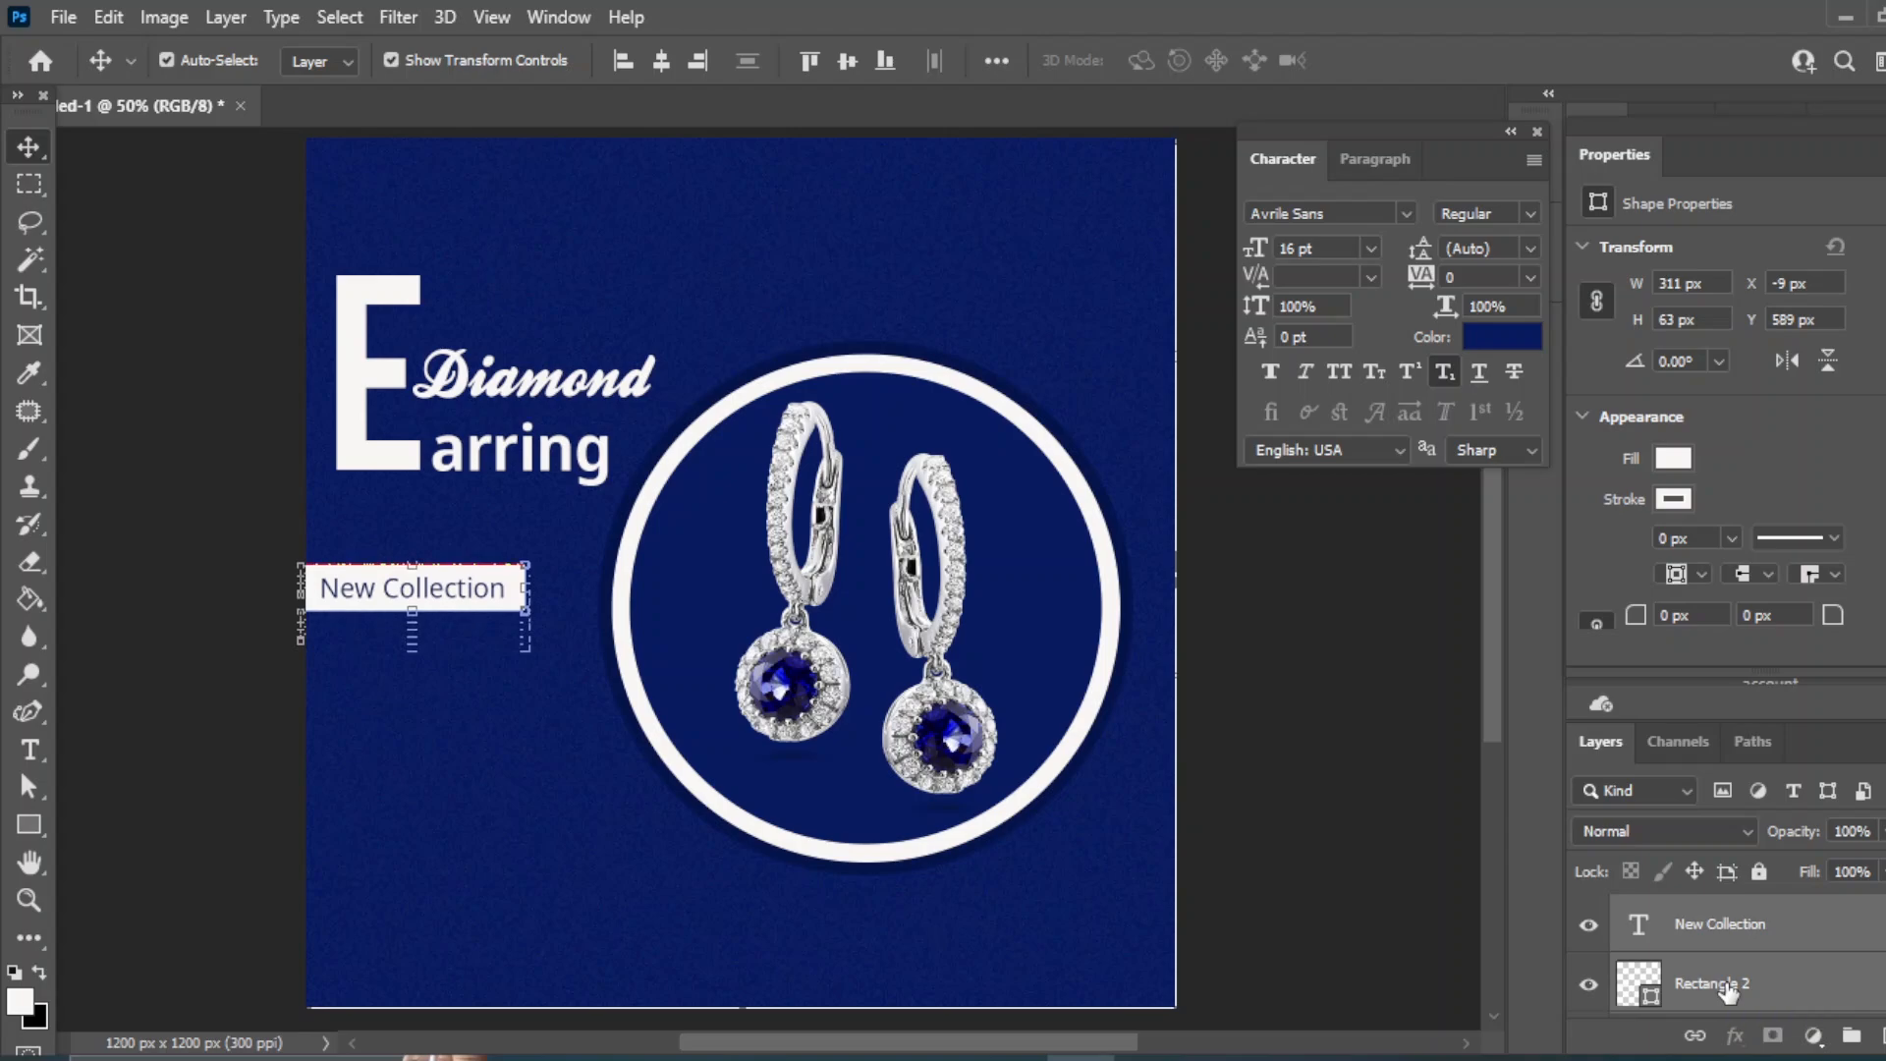
click(1306, 761)
key(t)
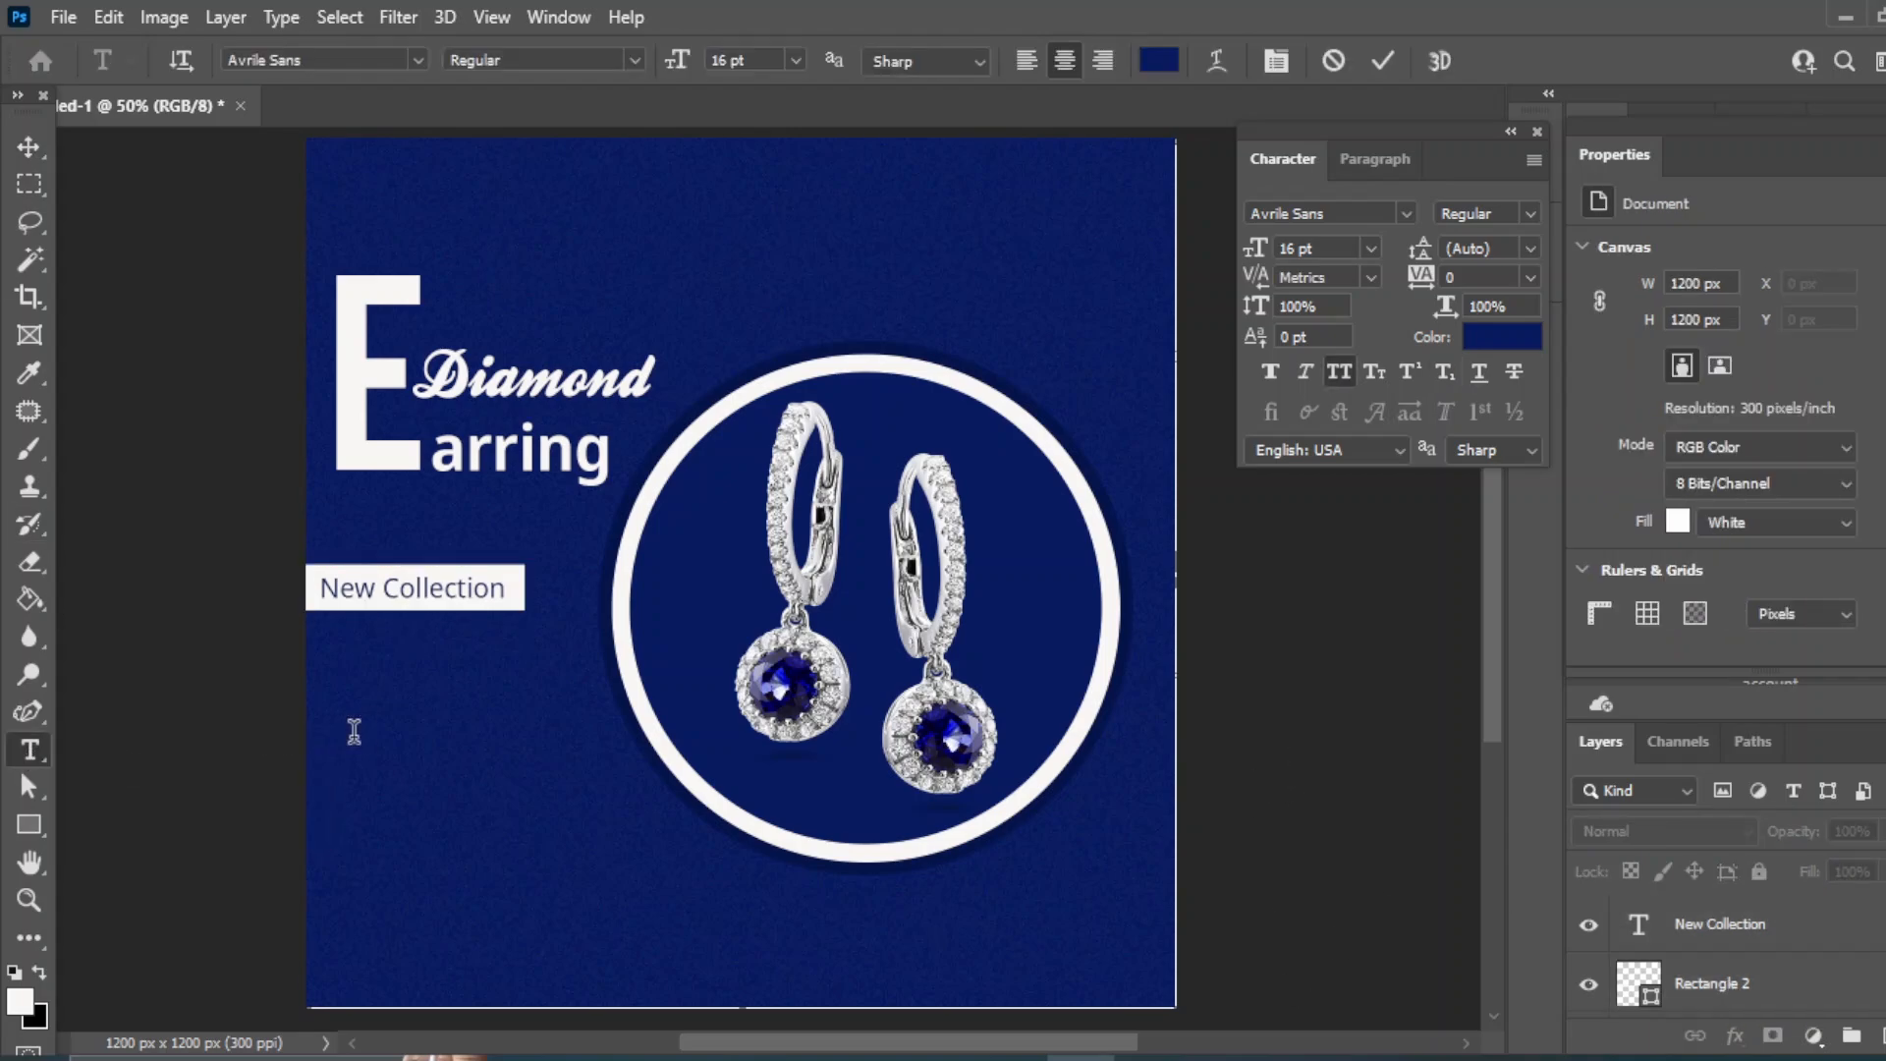
click(355, 732)
text(up to)
click(1158, 61)
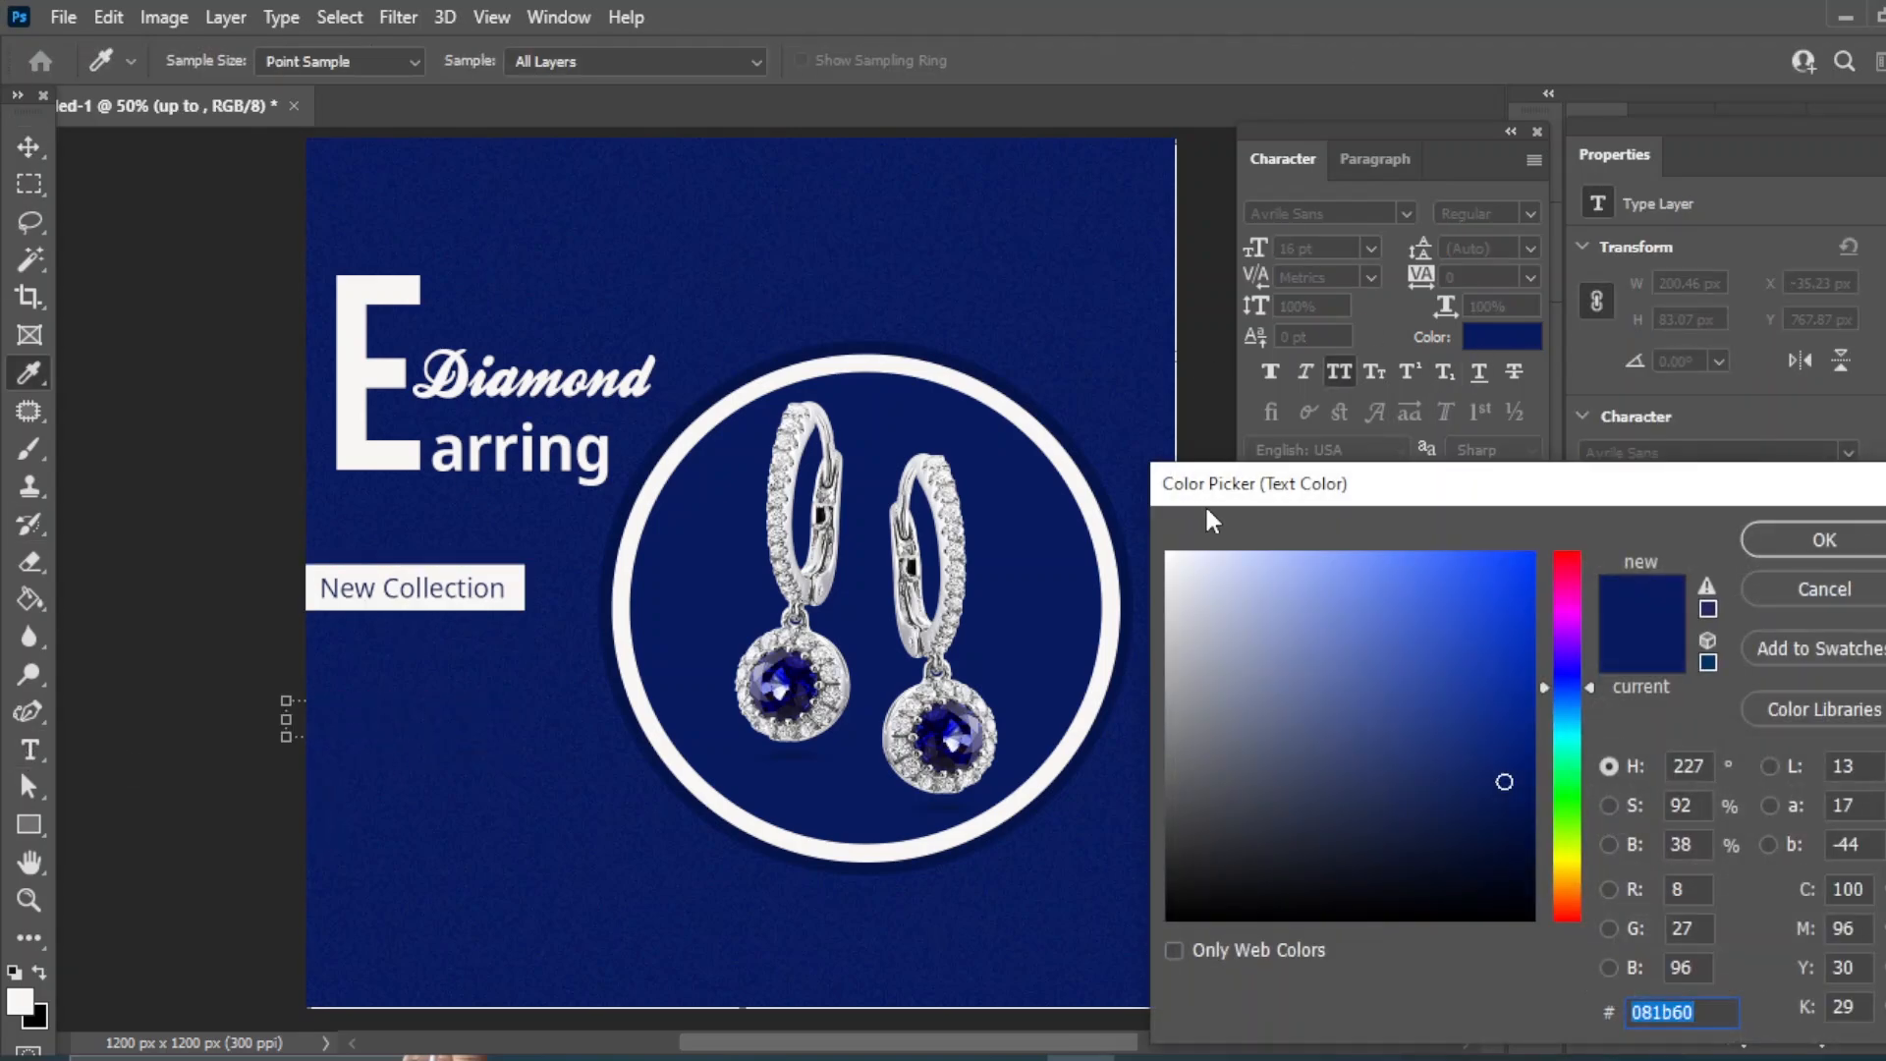
click(1102, 520)
click(1822, 540)
- Set UP TO to 12 pt and move it right and down
key(ctrl+Return)
key(v)
click(1370, 248)
click(1306, 389)
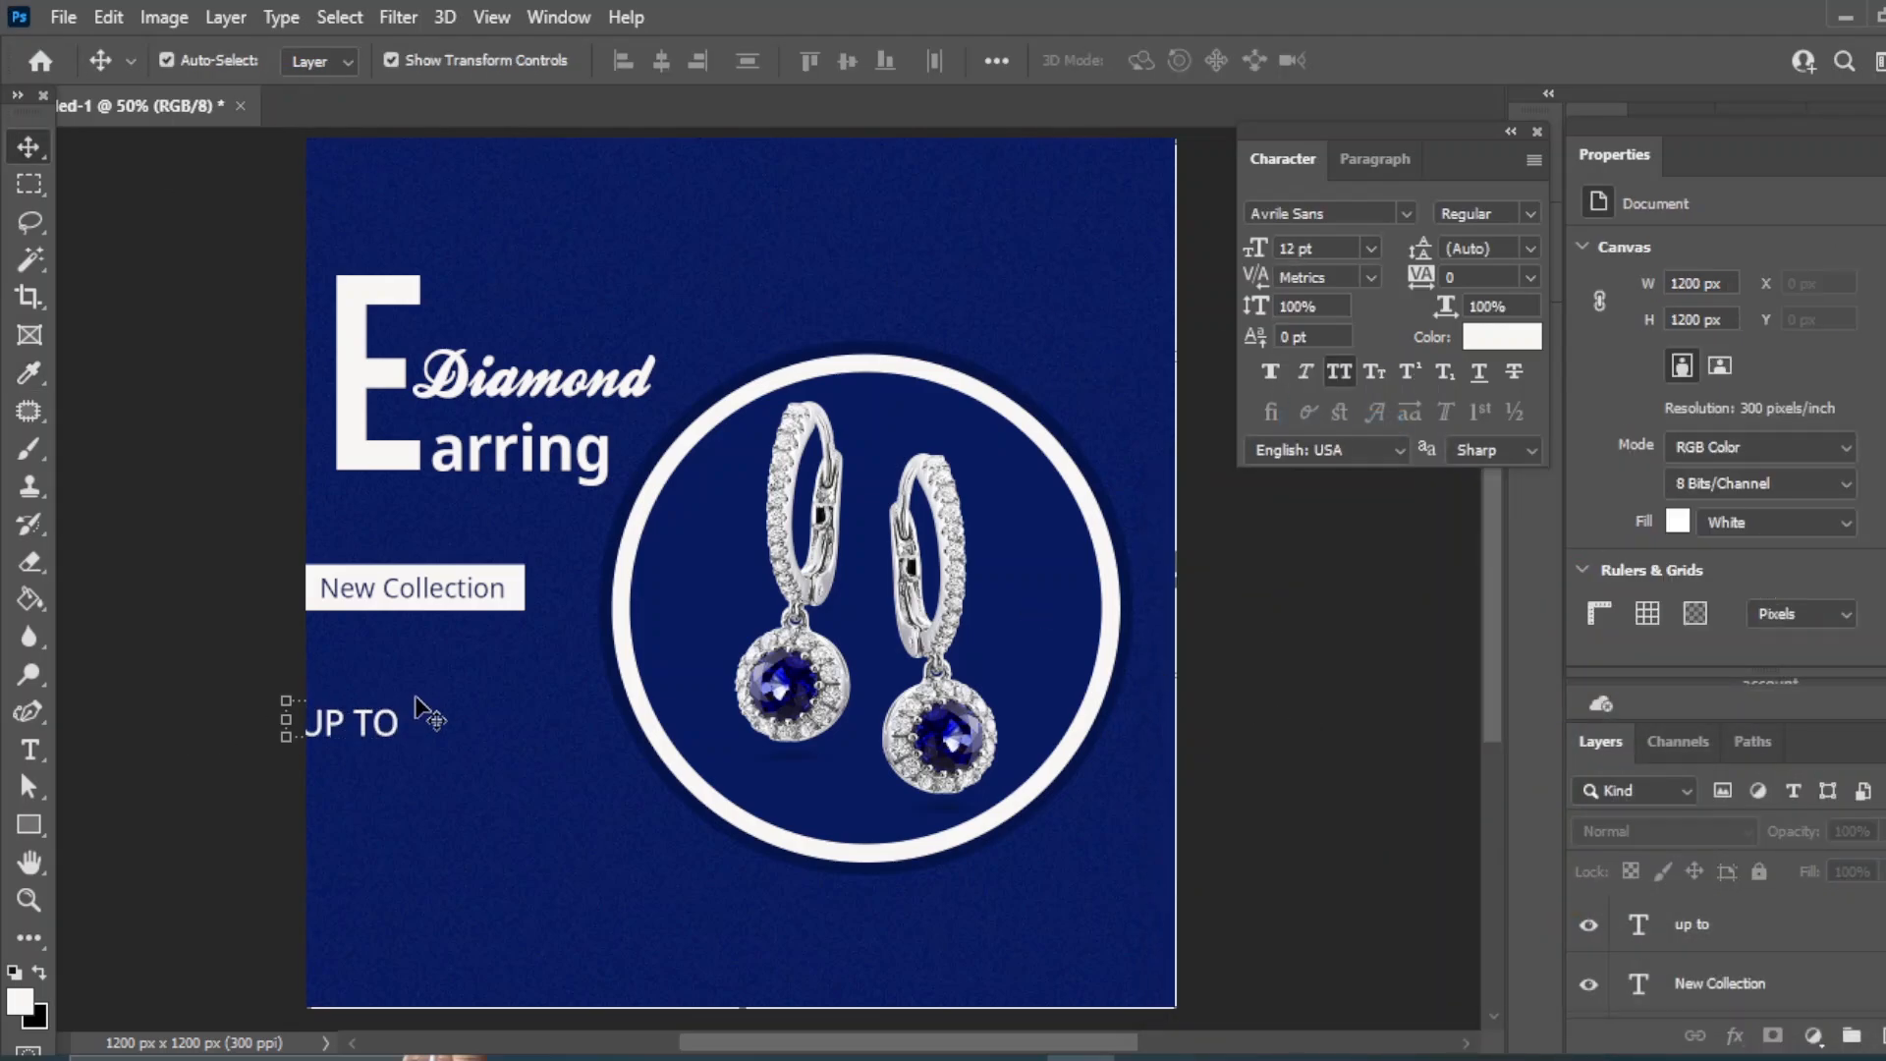
click(363, 722)
key(ctrl+t)
key(Return)
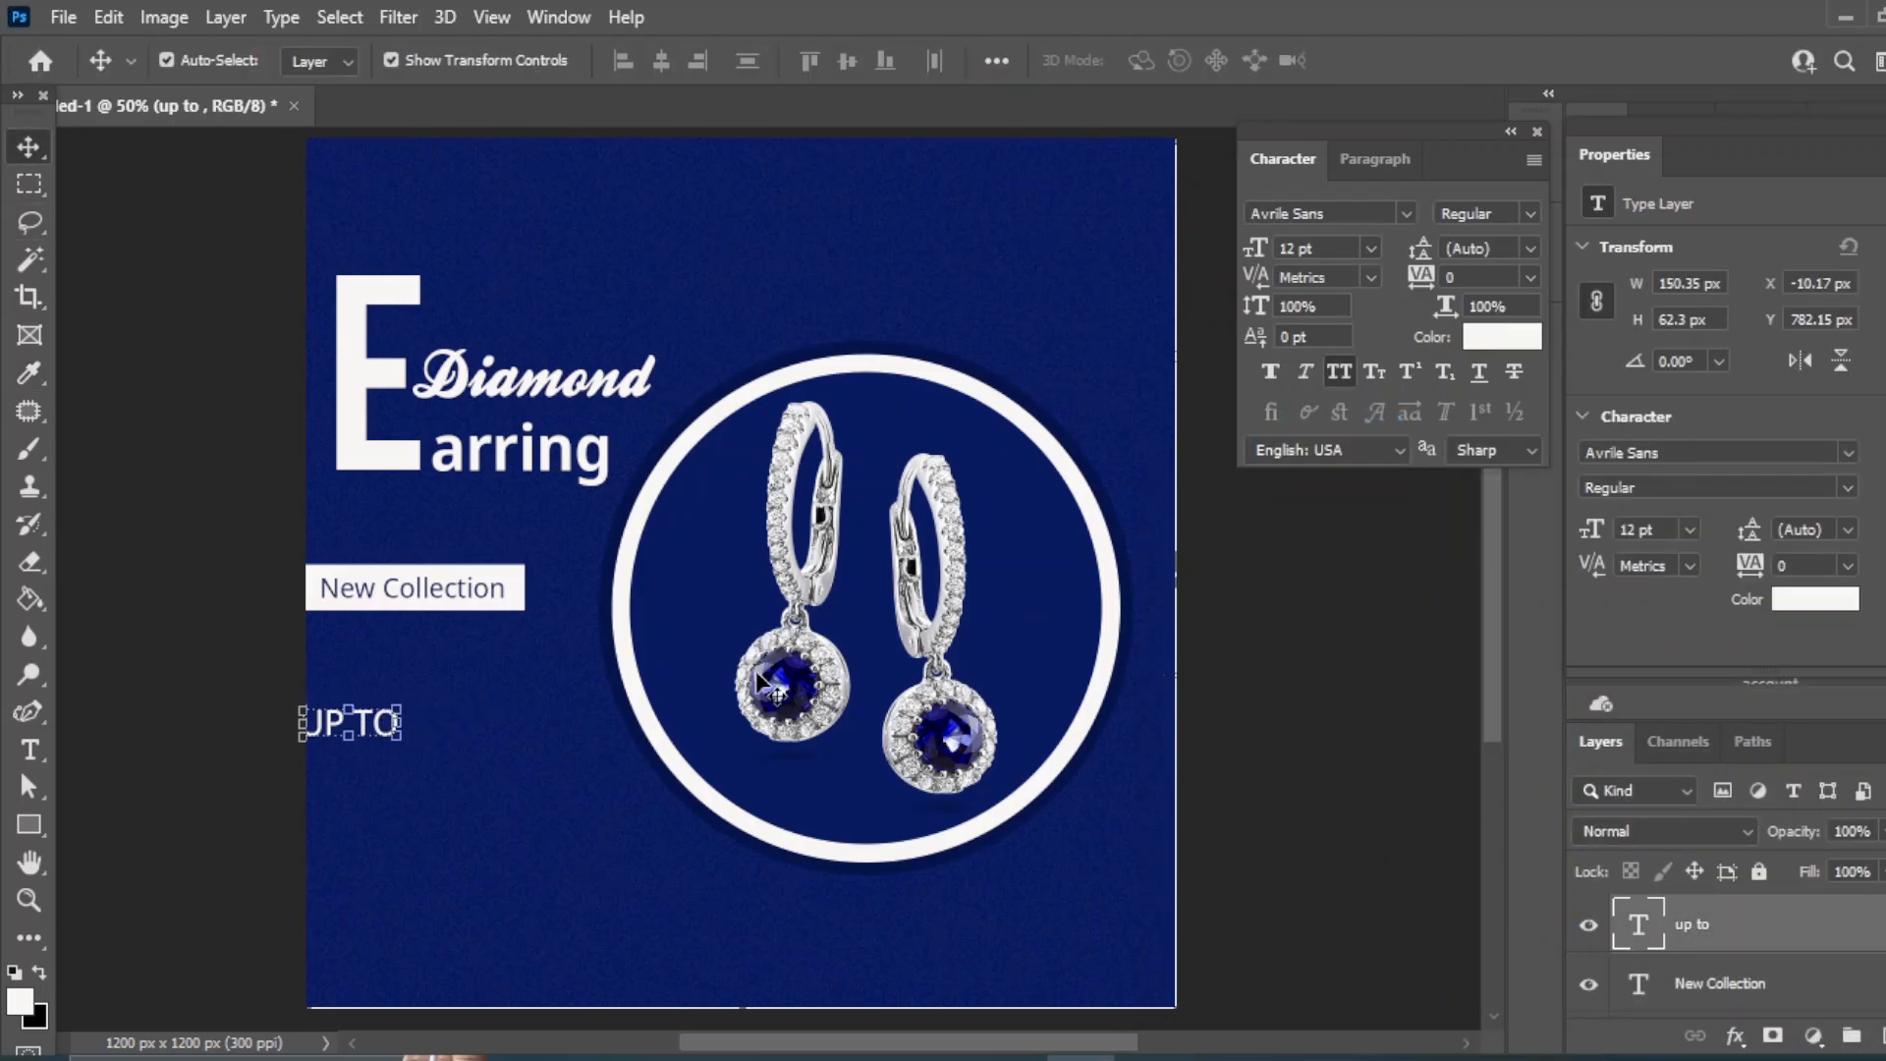
drag(388, 735, 432, 747)
- Add the '20% OFF' text and place it just under UP TO
click(29, 750)
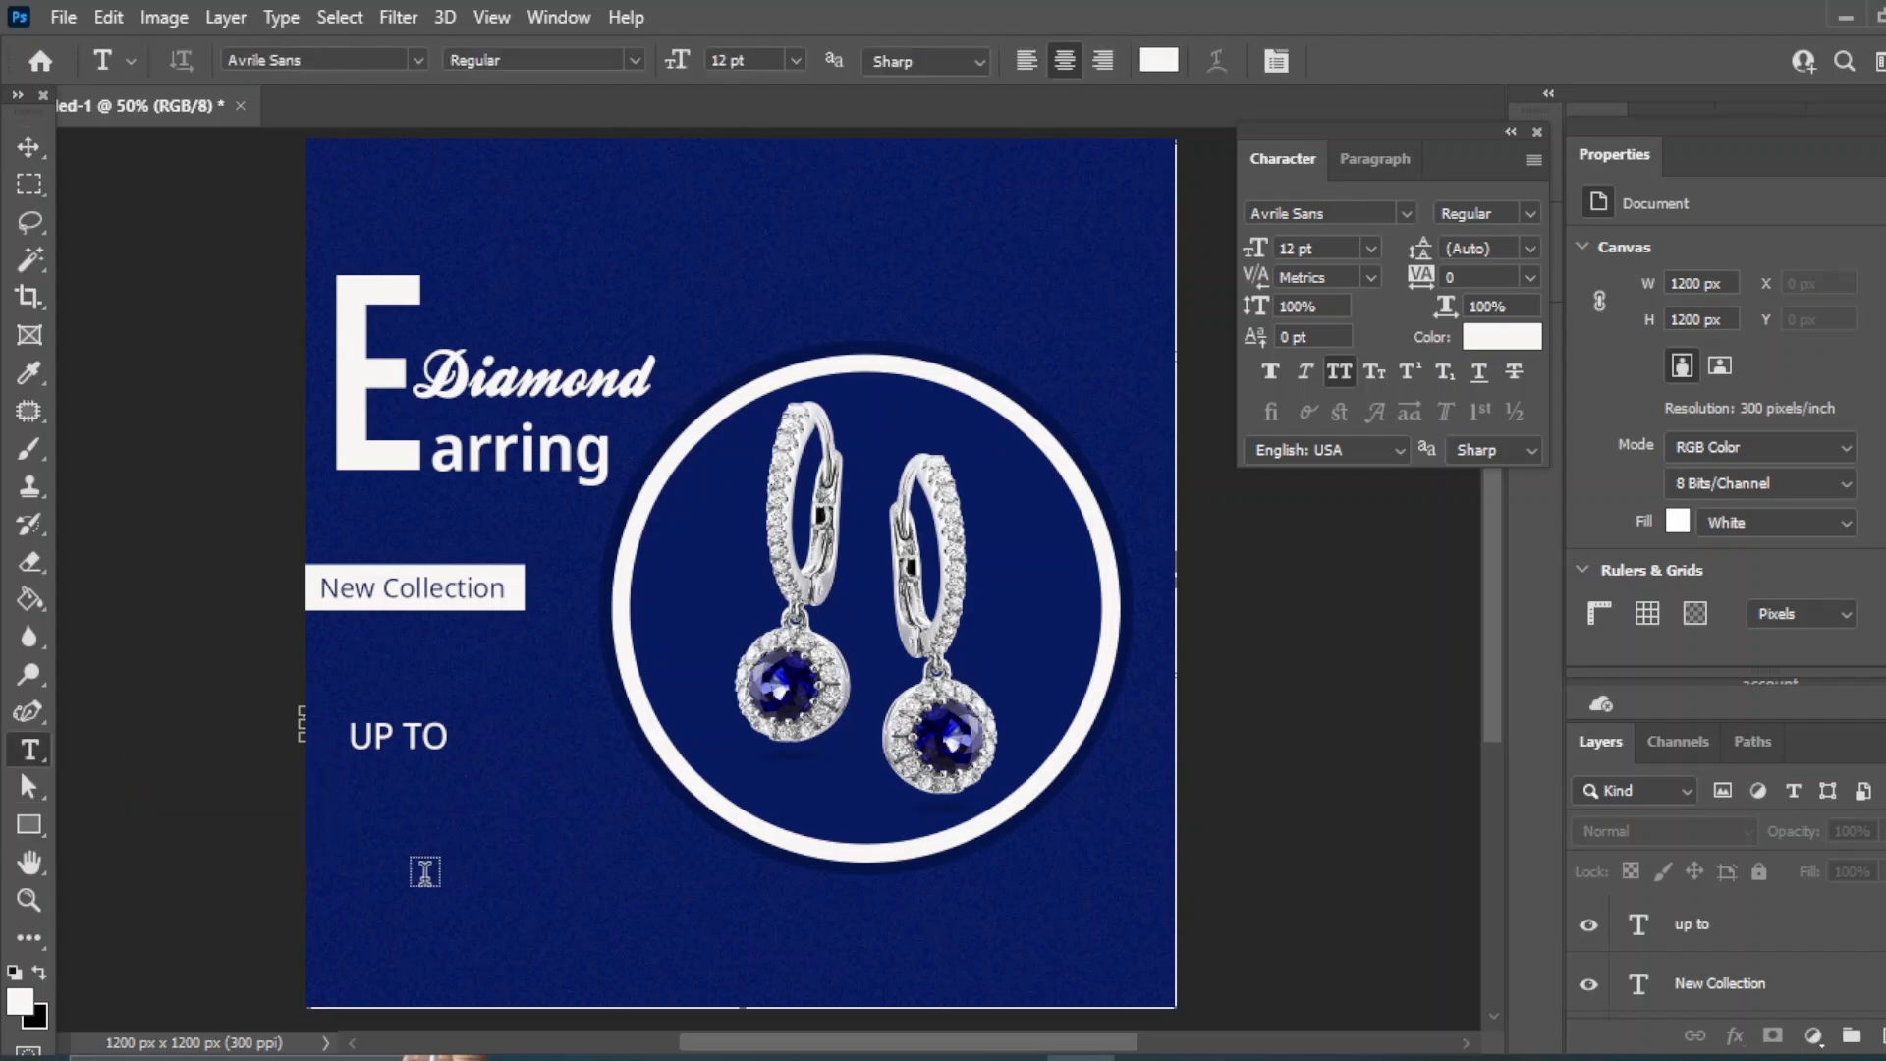
click(421, 871)
text(20)
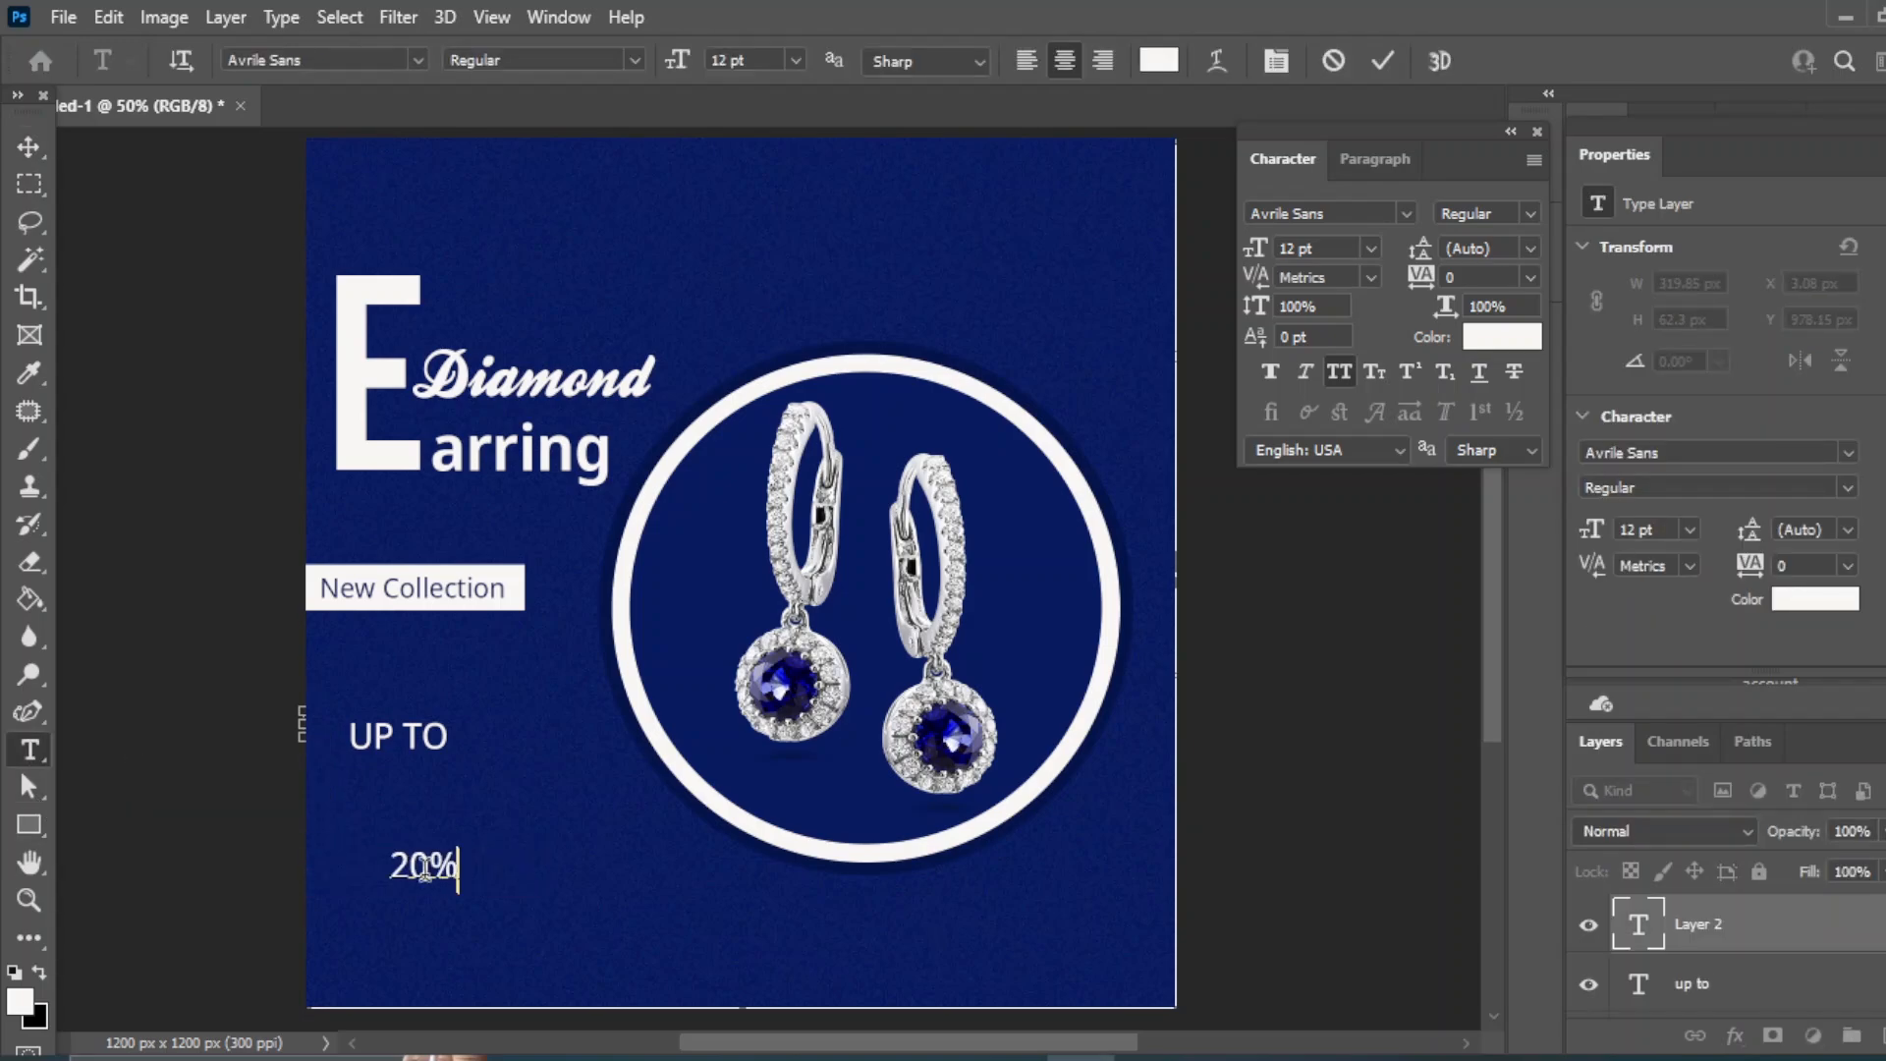
click(28, 147)
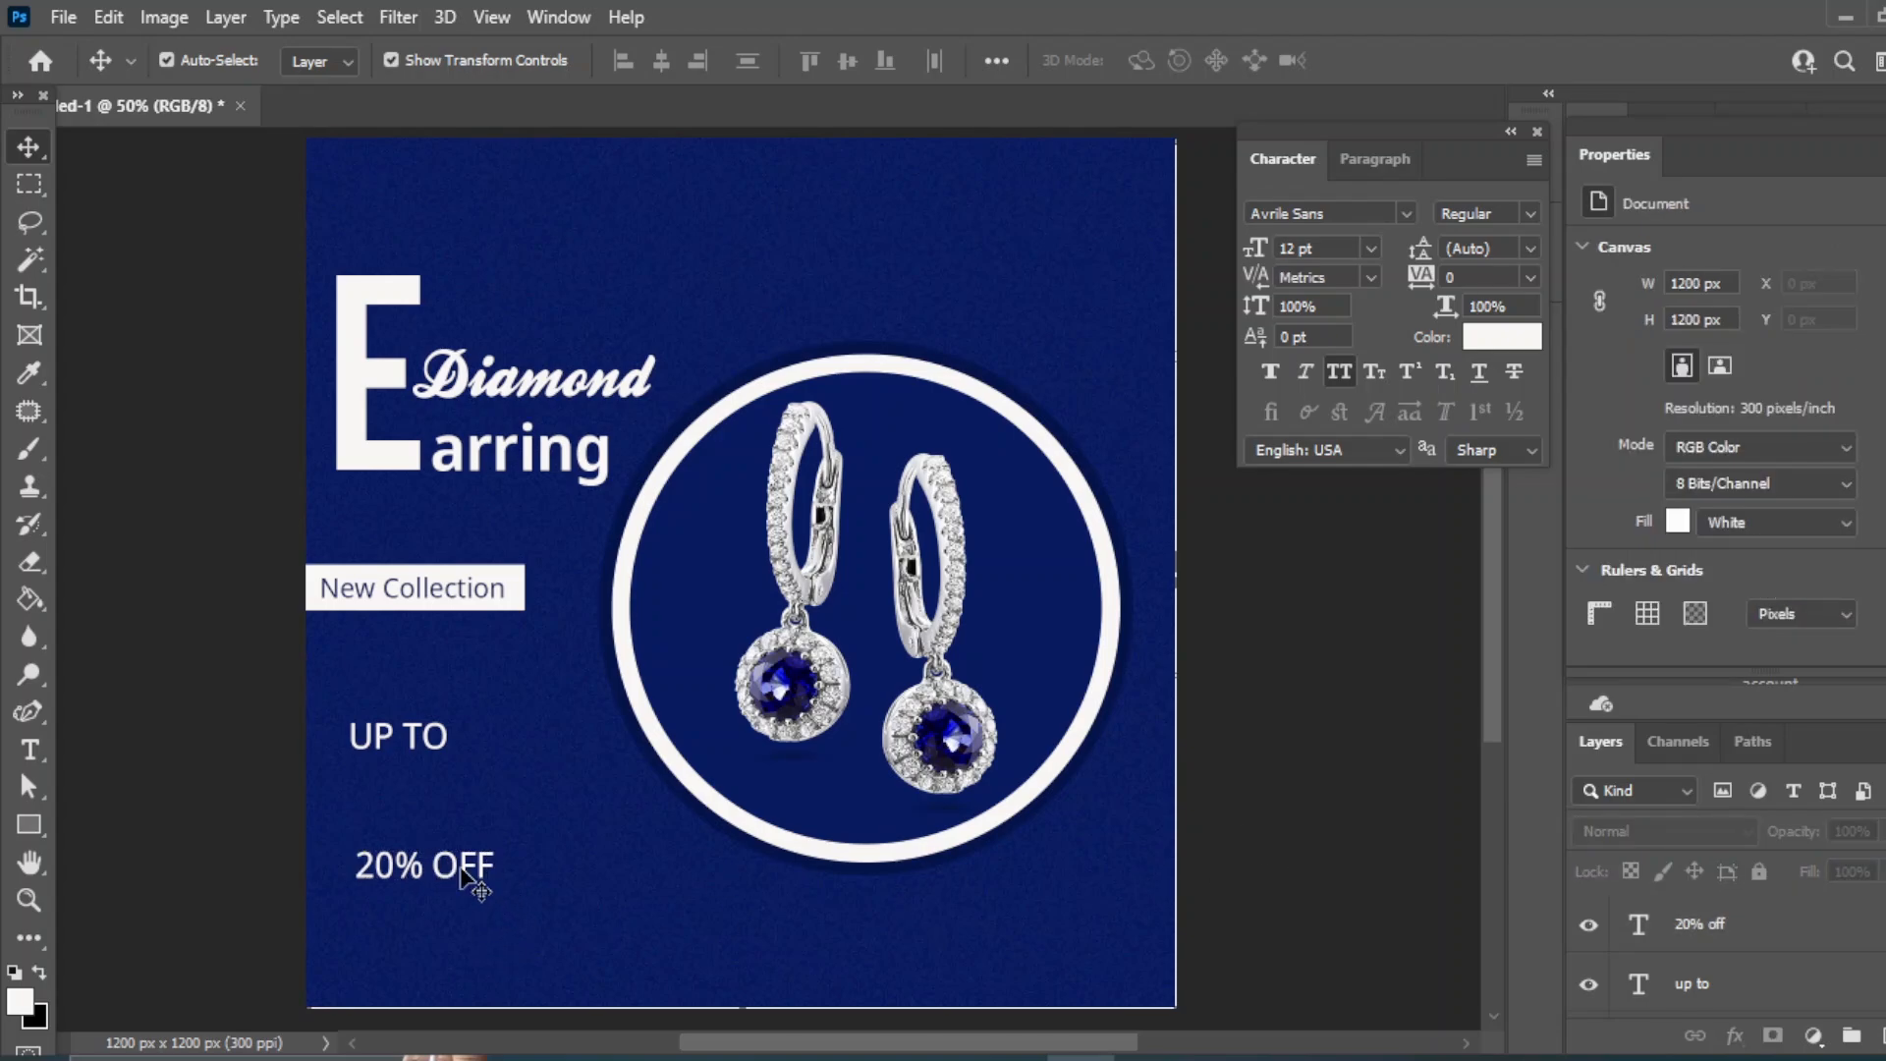
drag(462, 875, 462, 796)
- Add 'ON DIAMOND VALUE' text under 20% OFF at 10 pt
key(t)
click(379, 868)
text(ON)
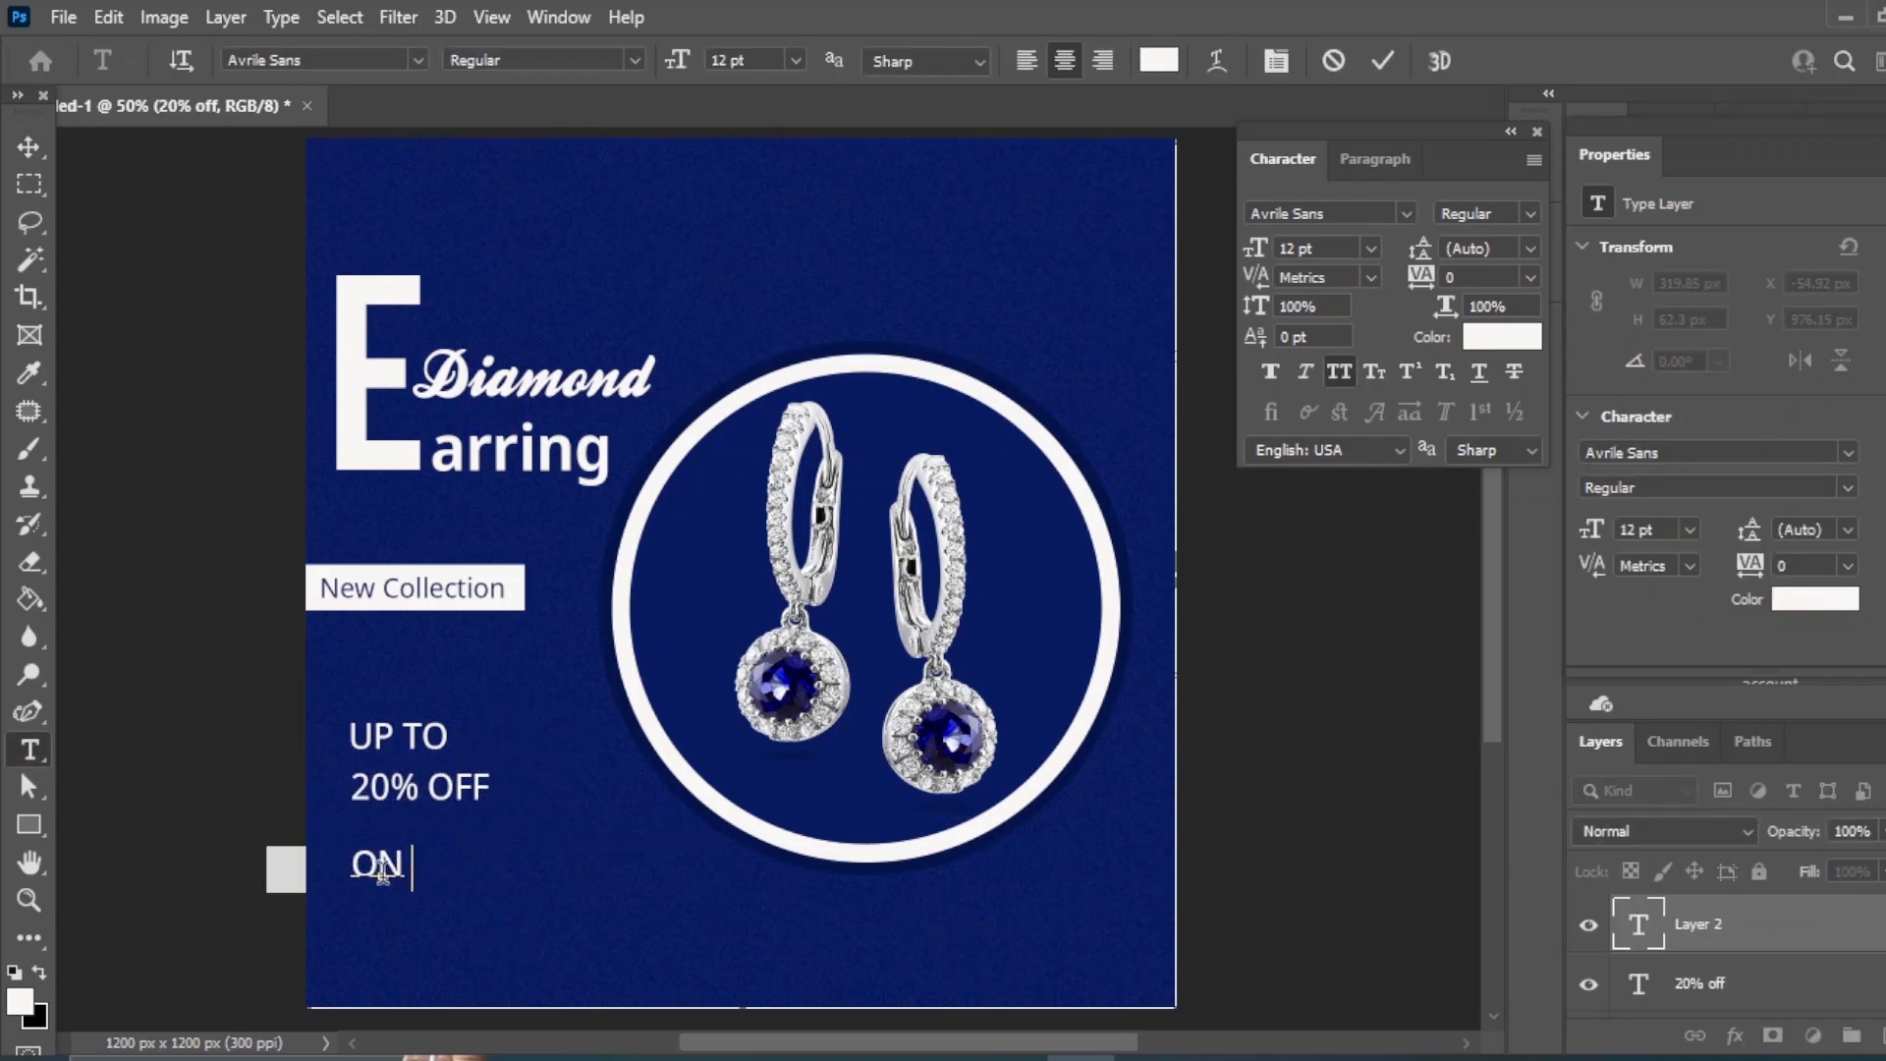
text( DIAMOND)
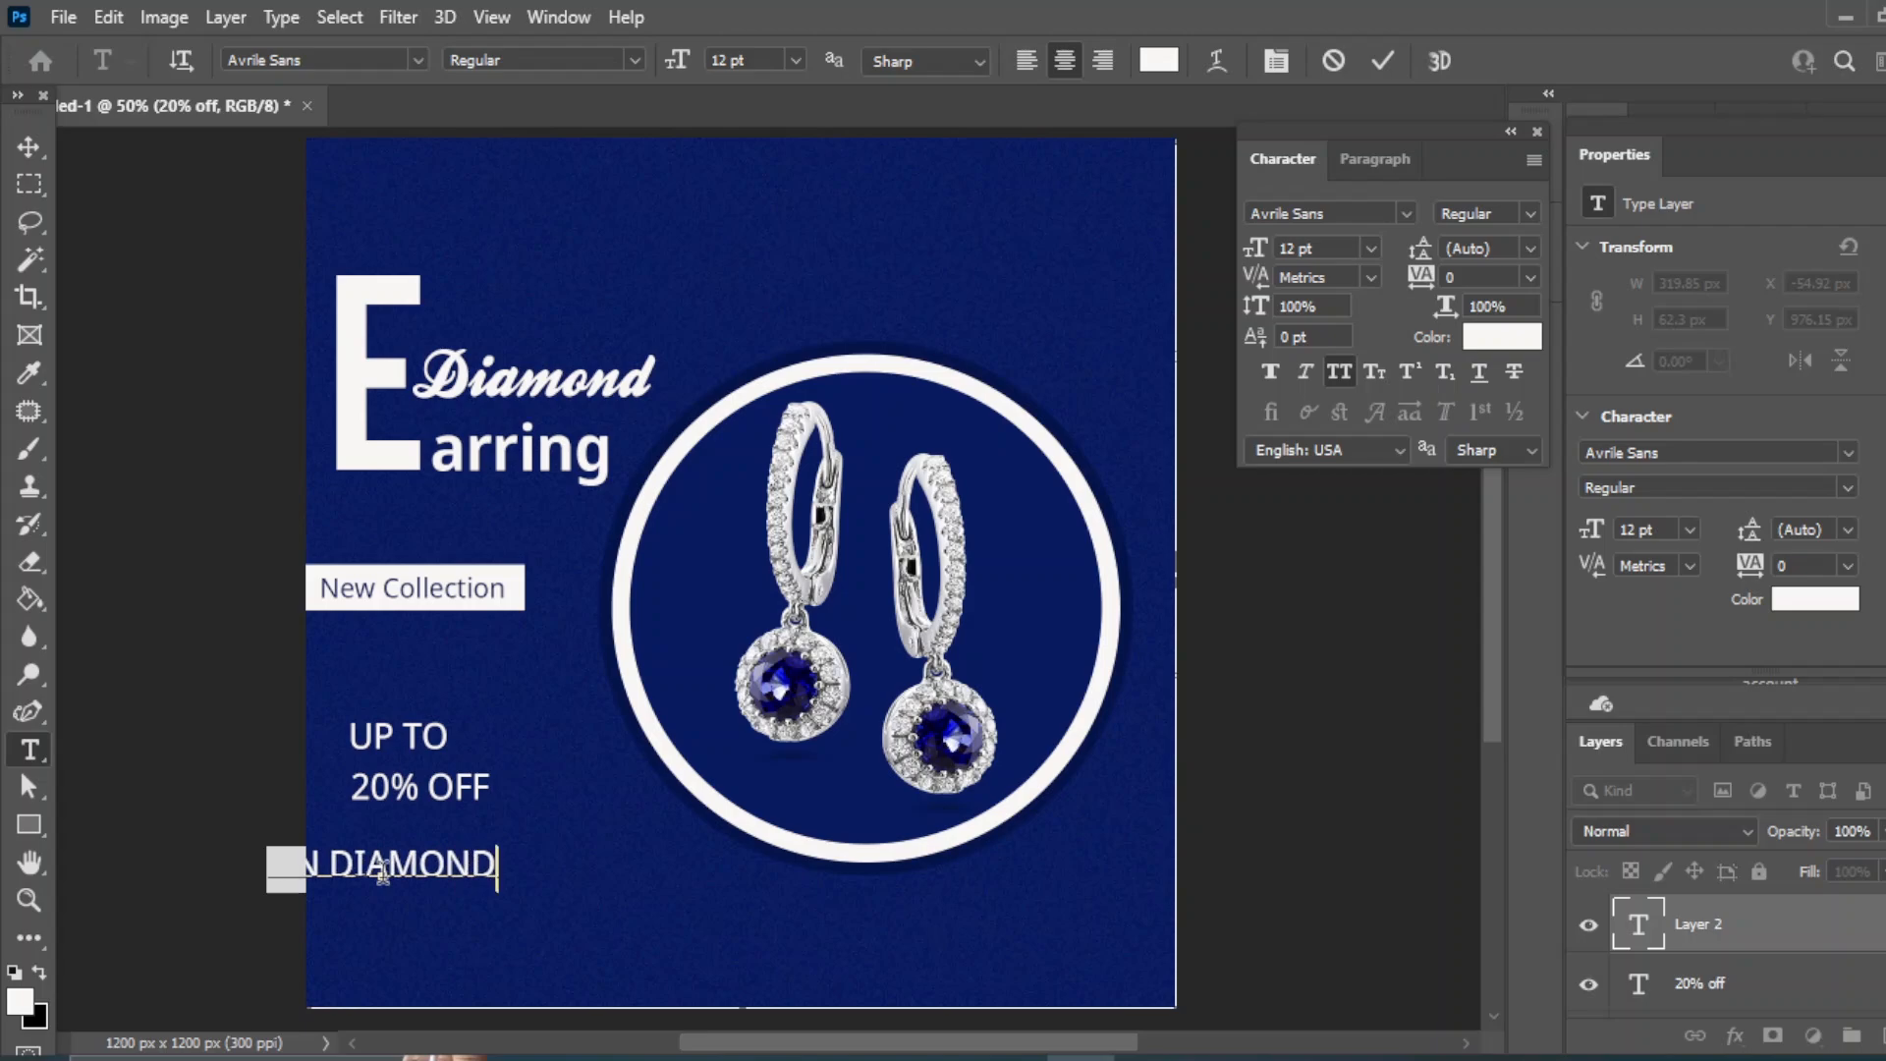
text( VALUE)
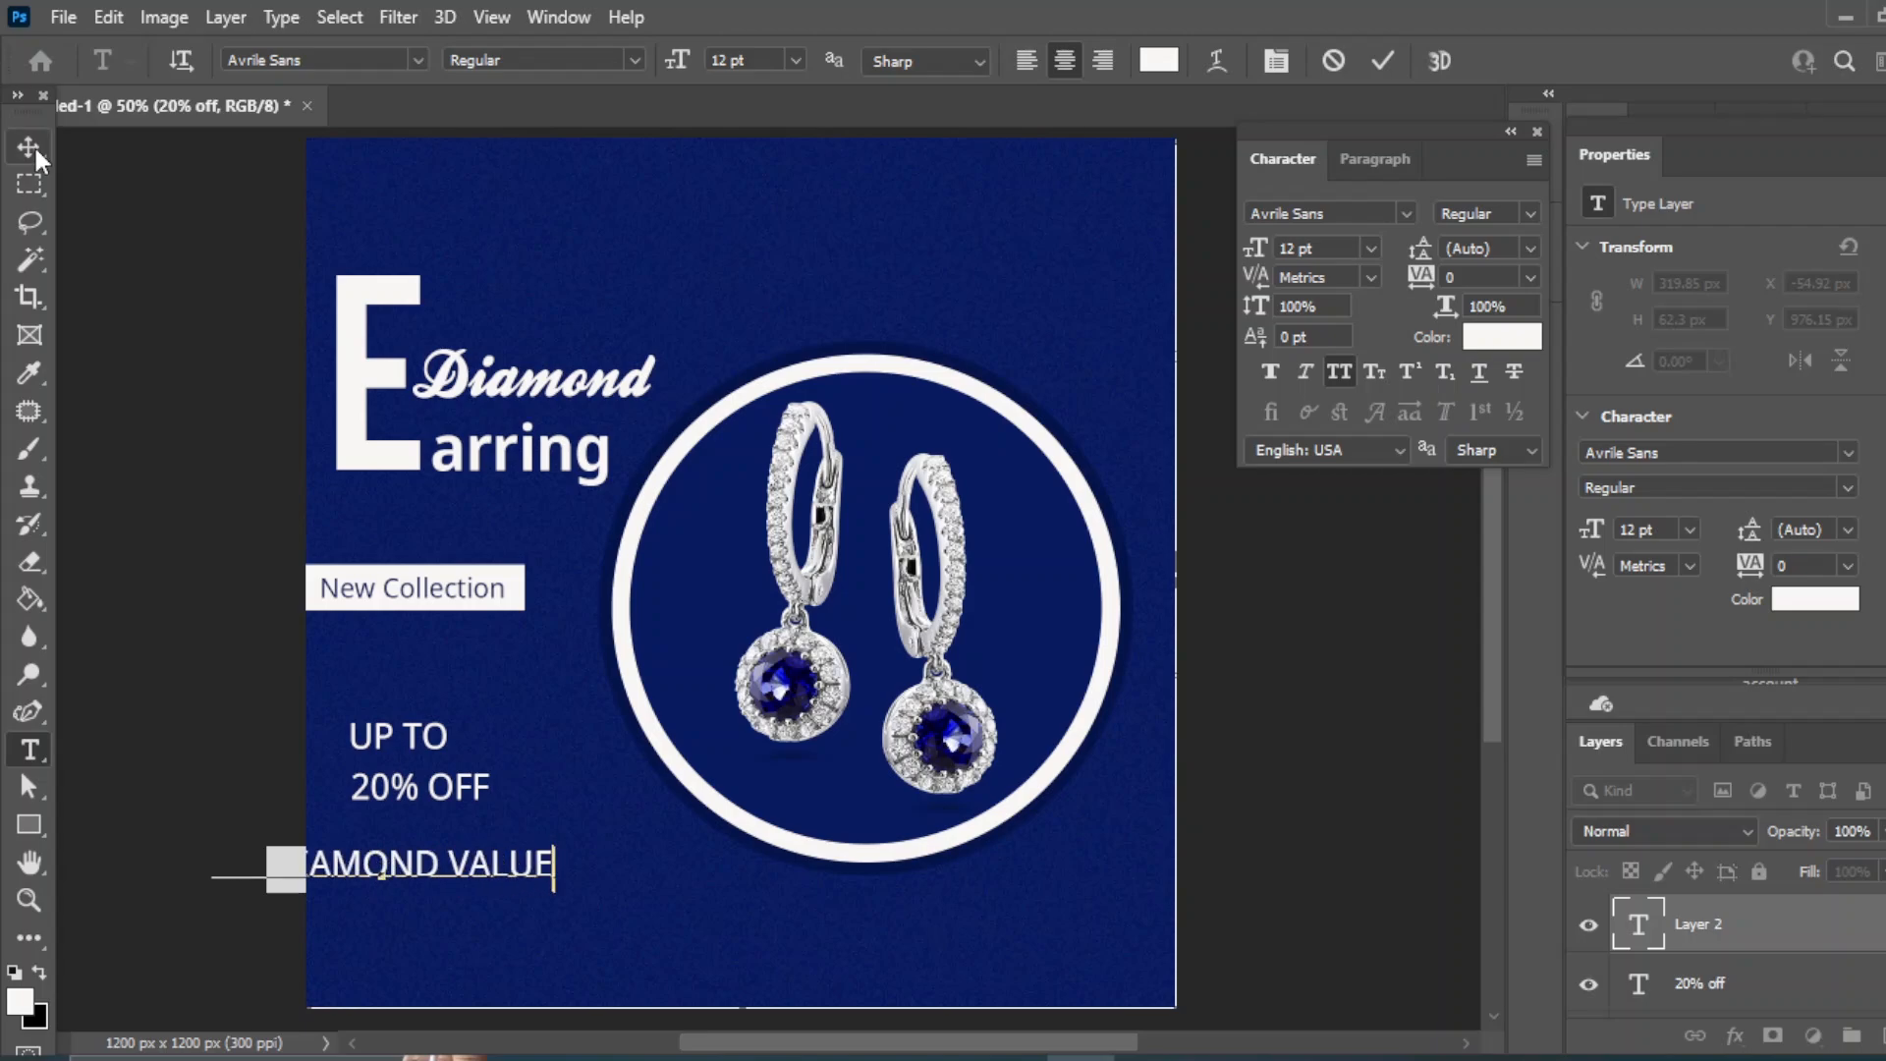
click(28, 147)
drag(413, 875, 528, 843)
click(1370, 248)
click(1341, 379)
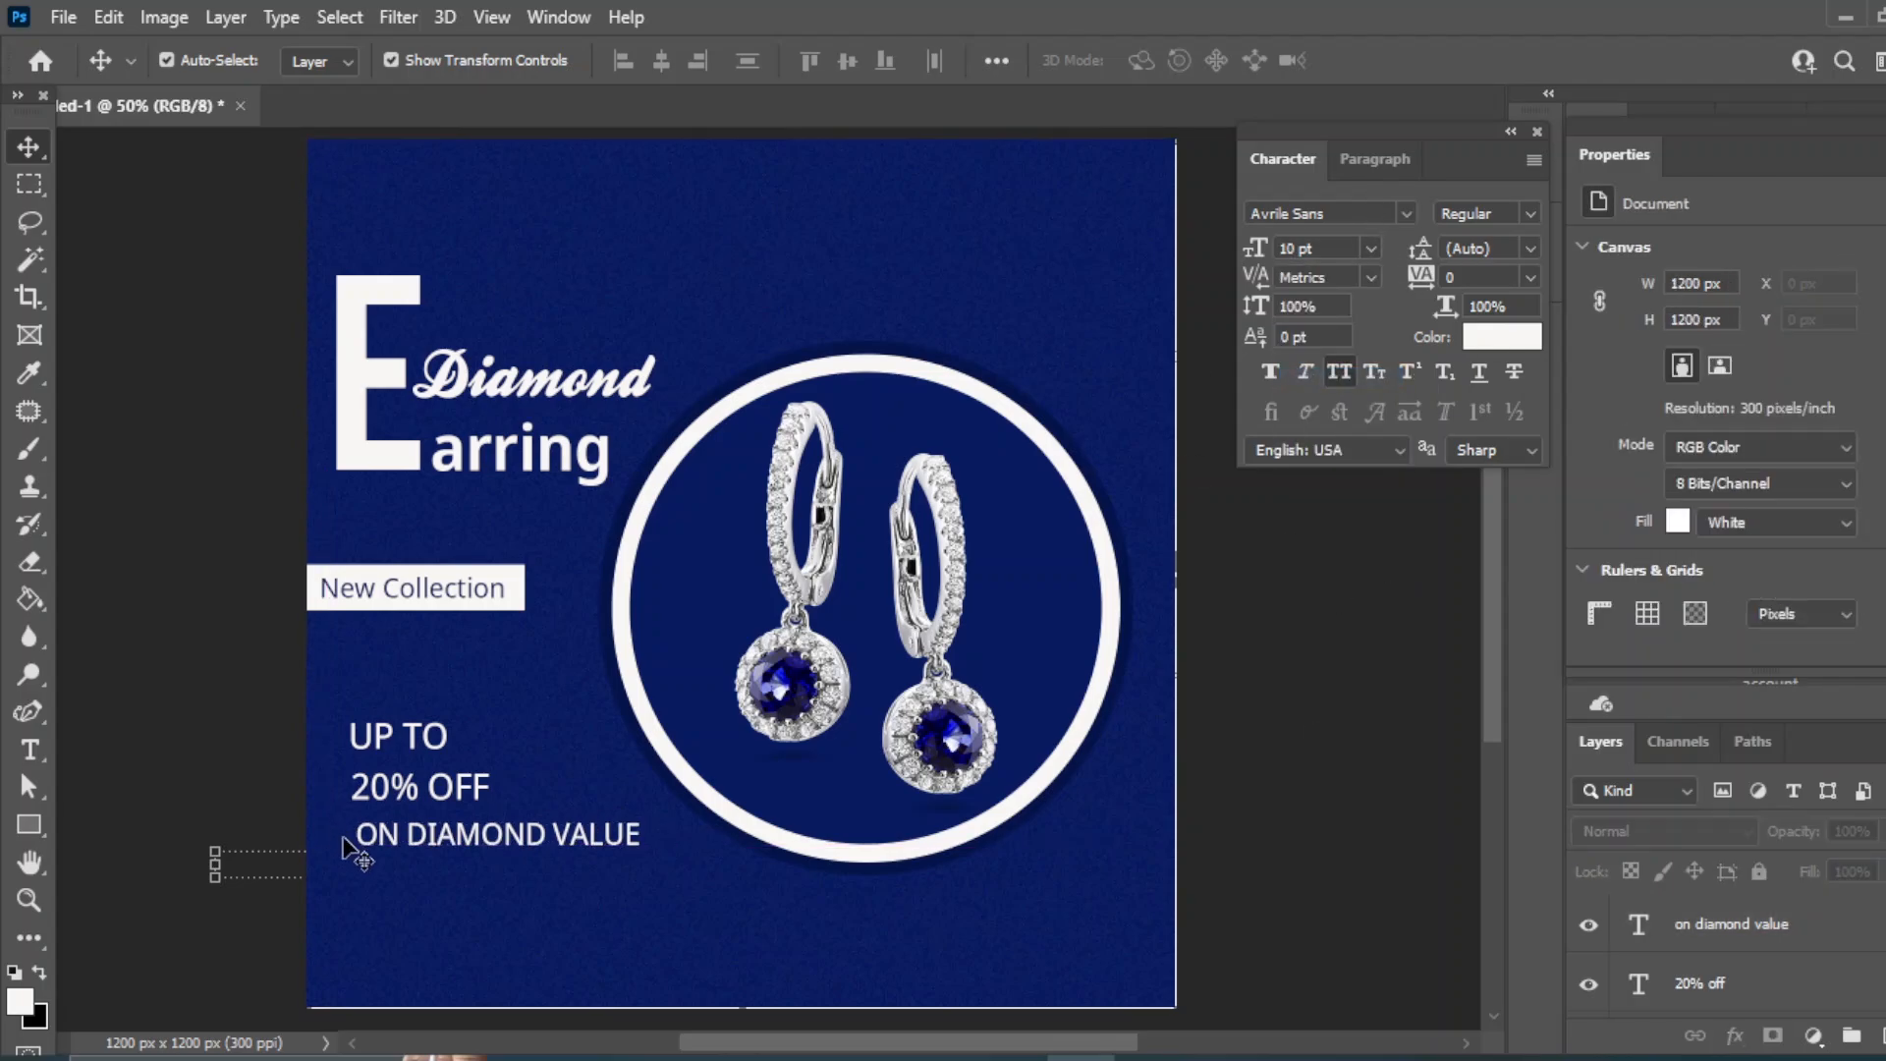
- Make 20% OFF extra bold at 18 pt
key(ctrl+plus)
scroll(560, 437, down, 2)
click(484, 722)
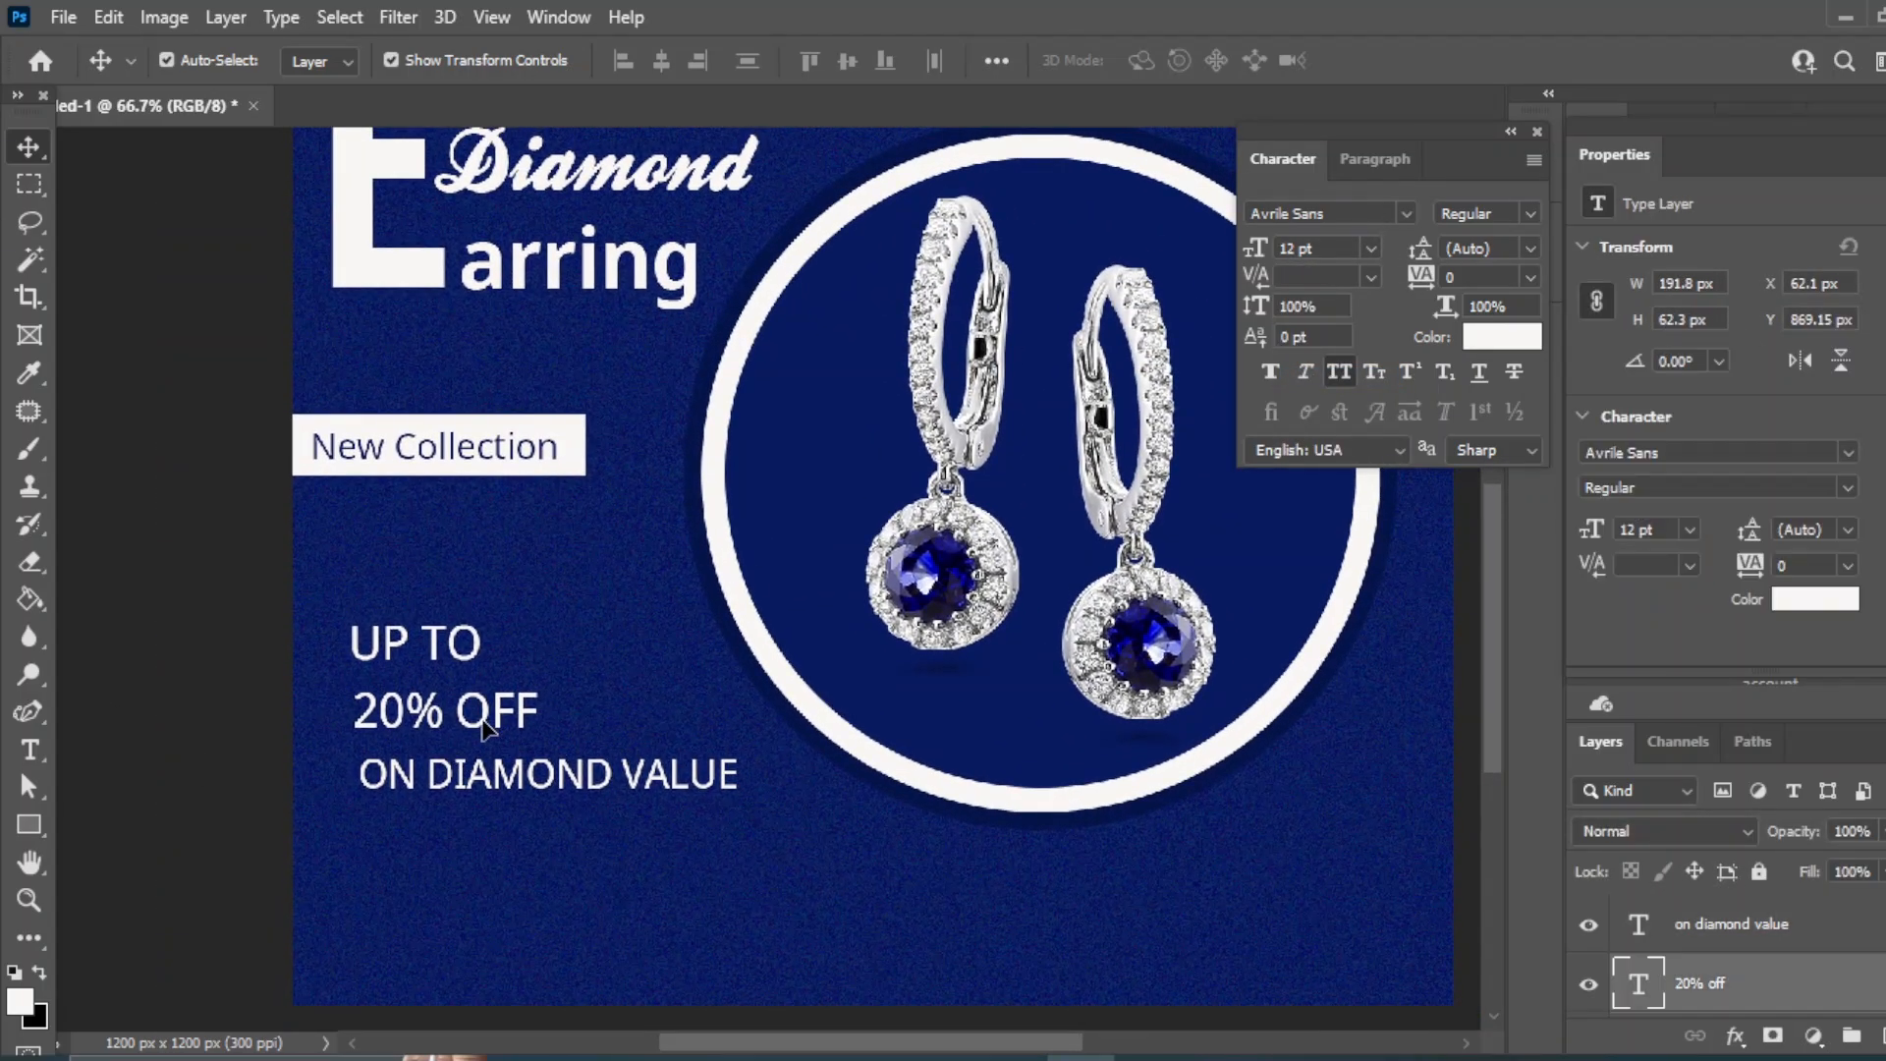
click(1483, 213)
click(1474, 524)
click(1485, 213)
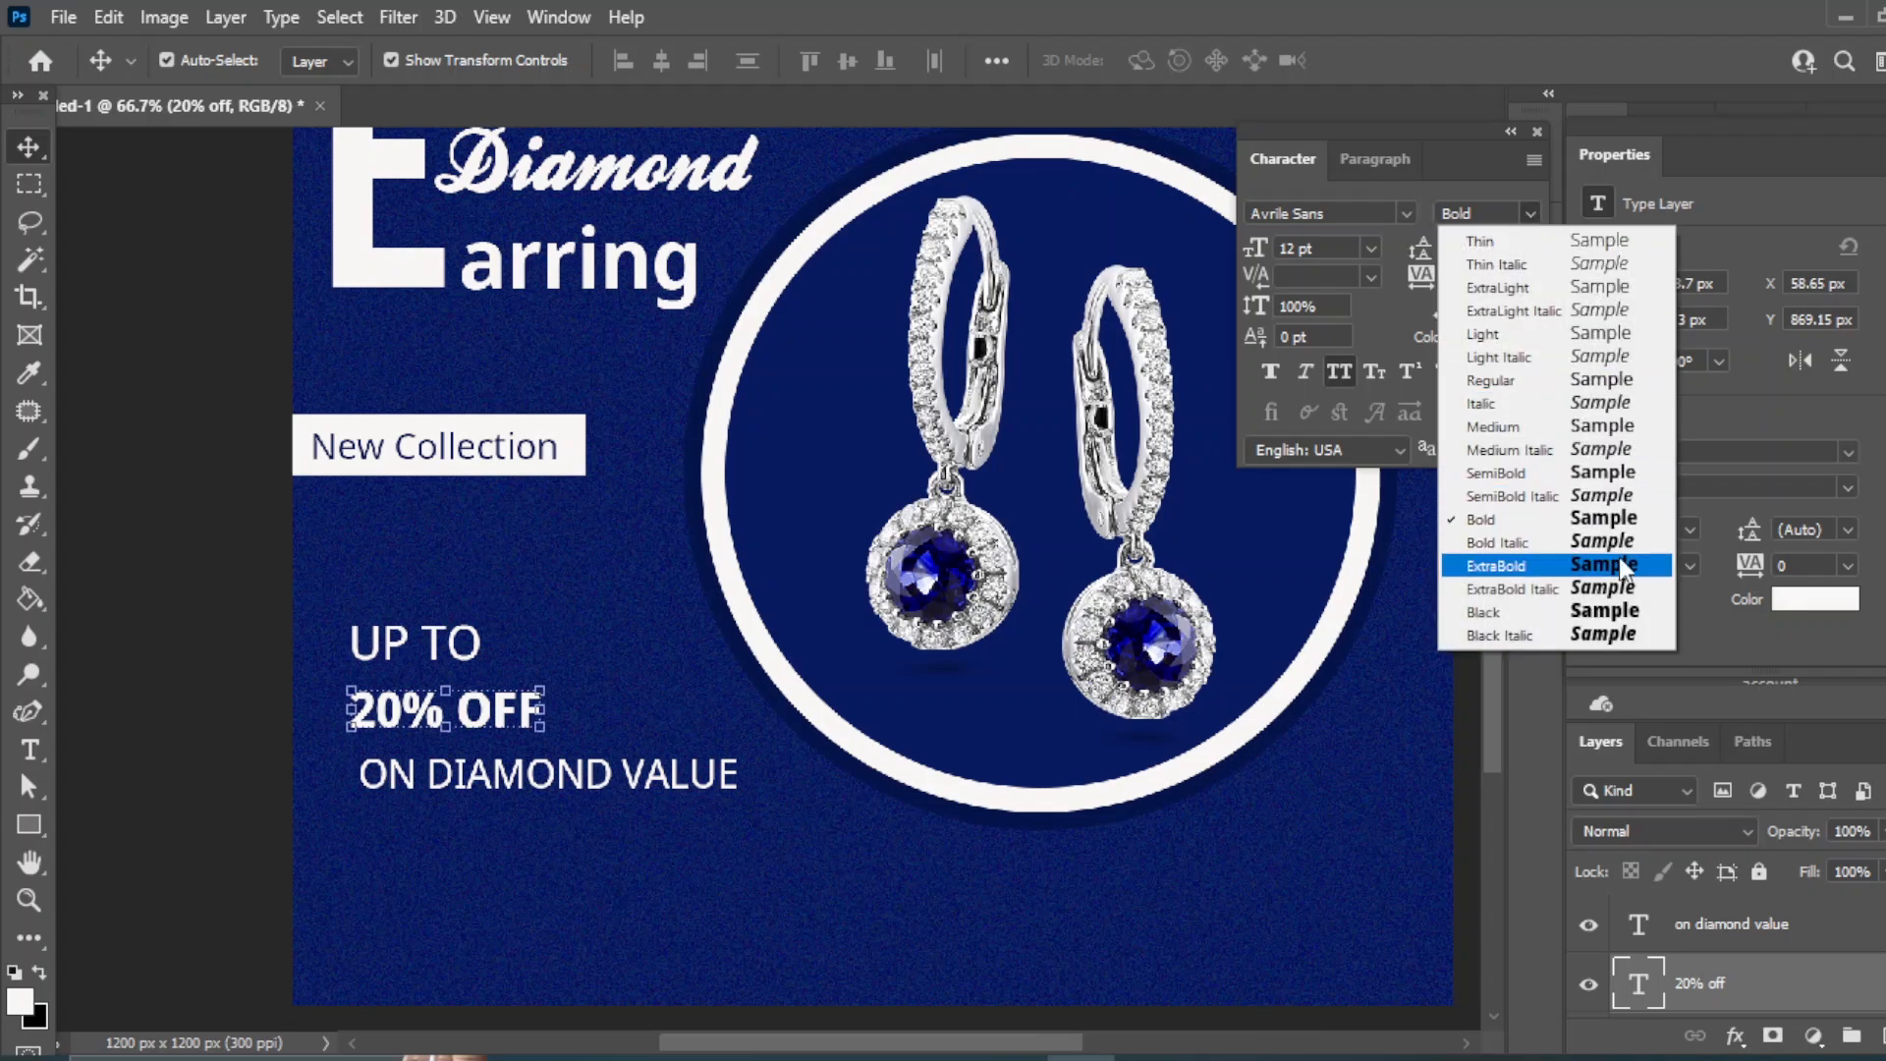
click(1623, 565)
click(1371, 248)
click(1316, 469)
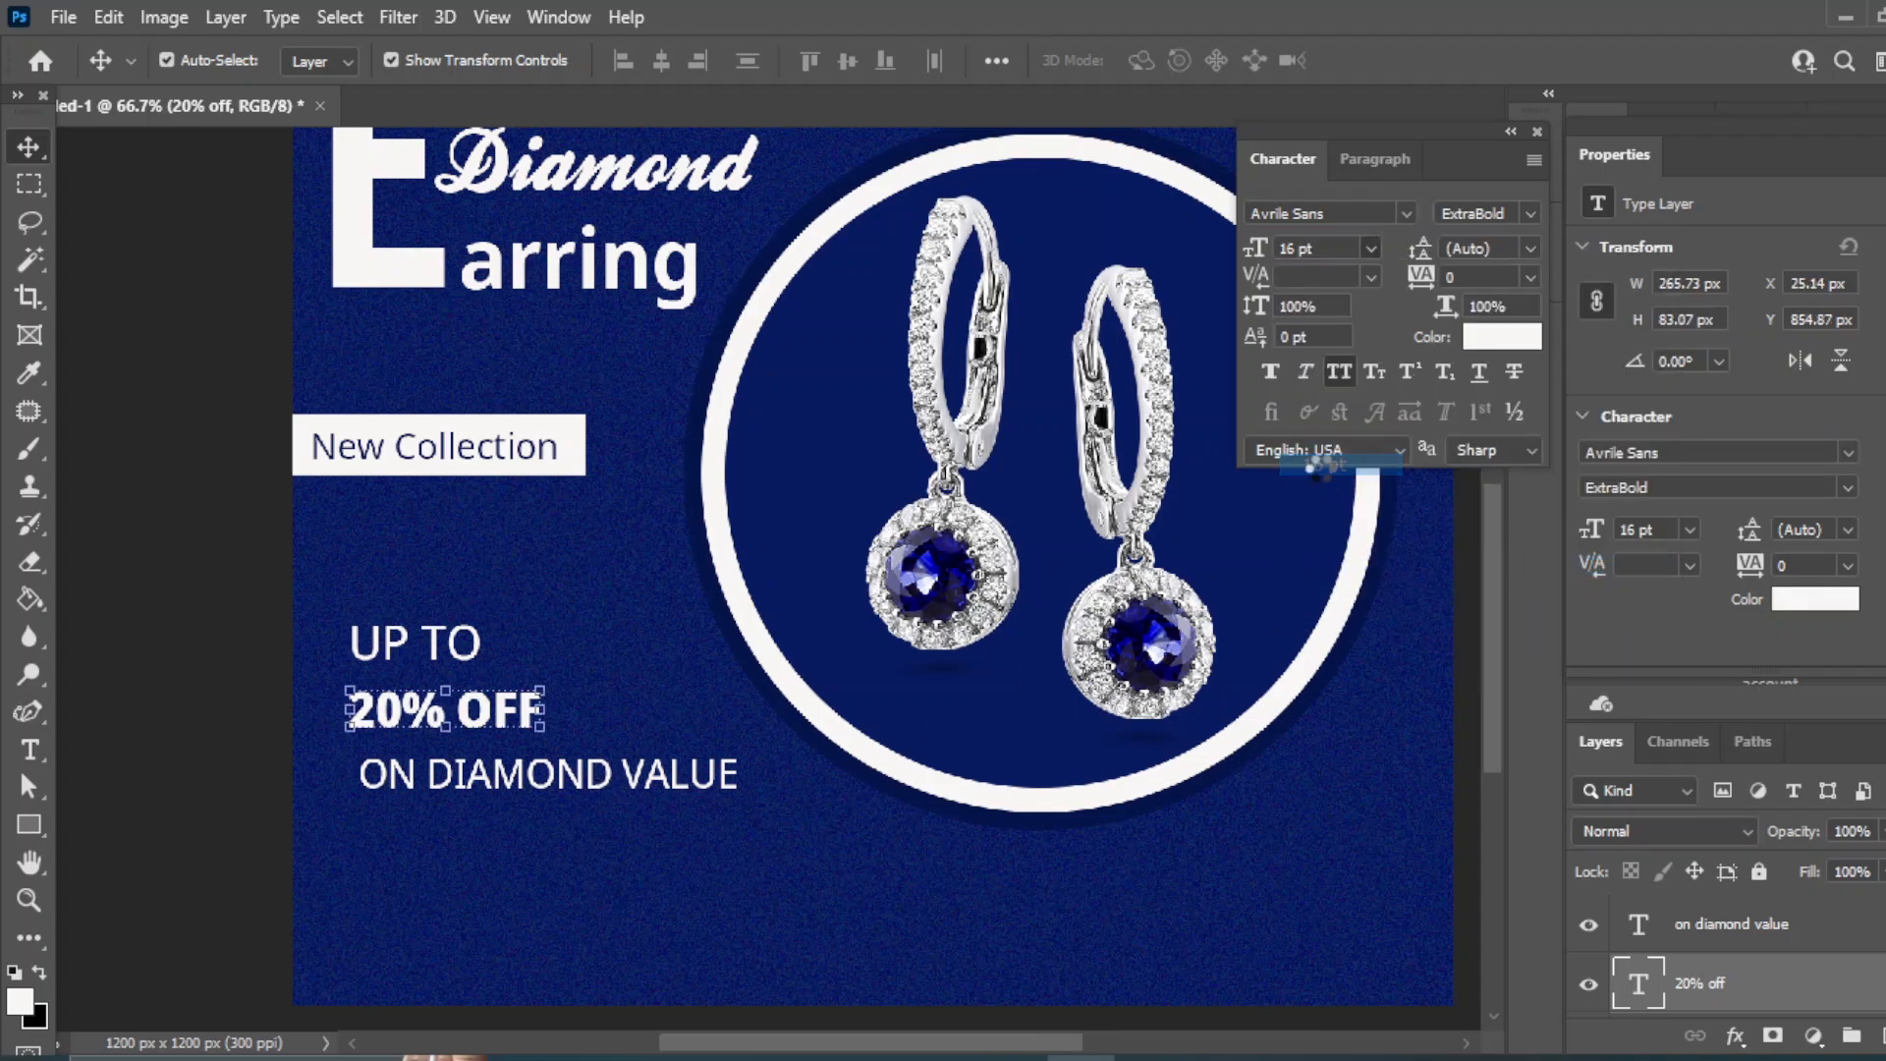
click(1376, 250)
click(1307, 483)
- Reposition ON DIAMOND VALUE under 20% OFF and shrink it to 8 pt
mouse_move(422, 703)
mouse_down()
mouse_move(470, 702)
mouse_move(455, 701)
mouse_up()
mouse_move(482, 788)
mouse_down()
mouse_move(447, 769)
mouse_move(465, 769)
mouse_up()
click(1371, 247)
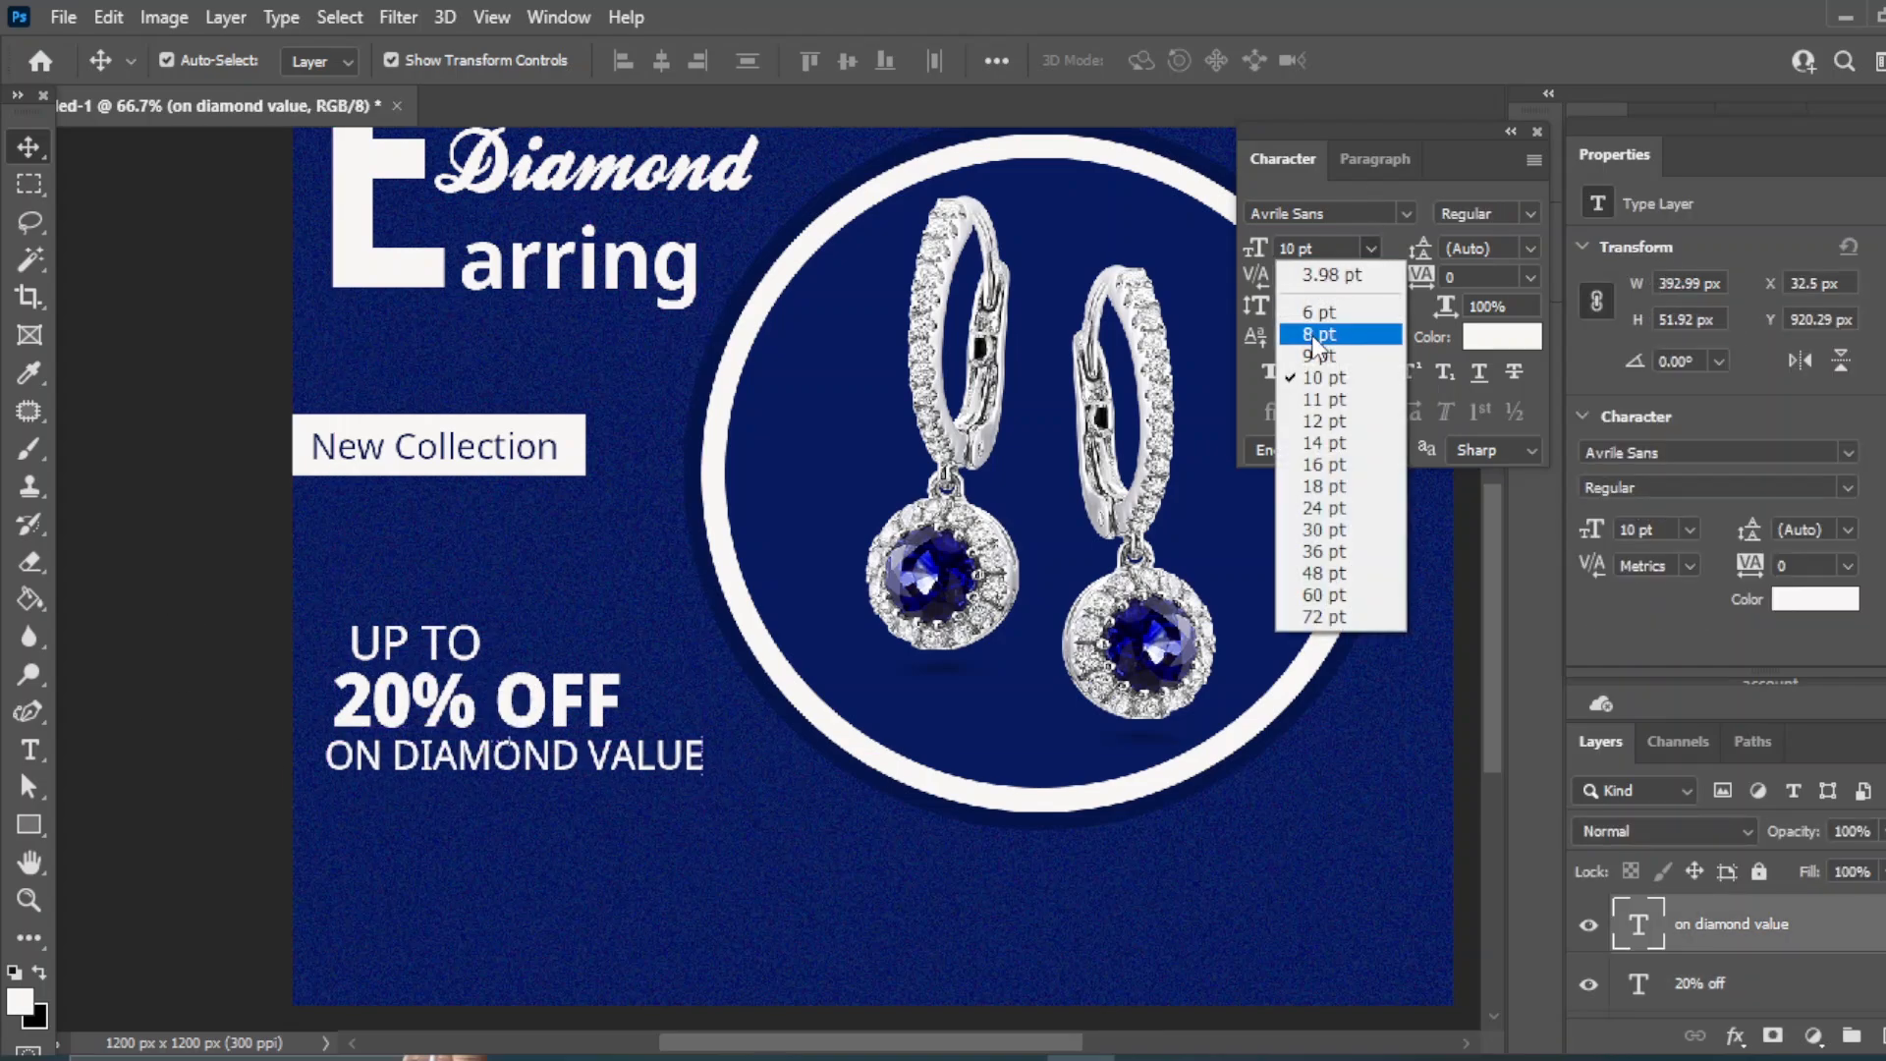
click(1310, 337)
click(1371, 248)
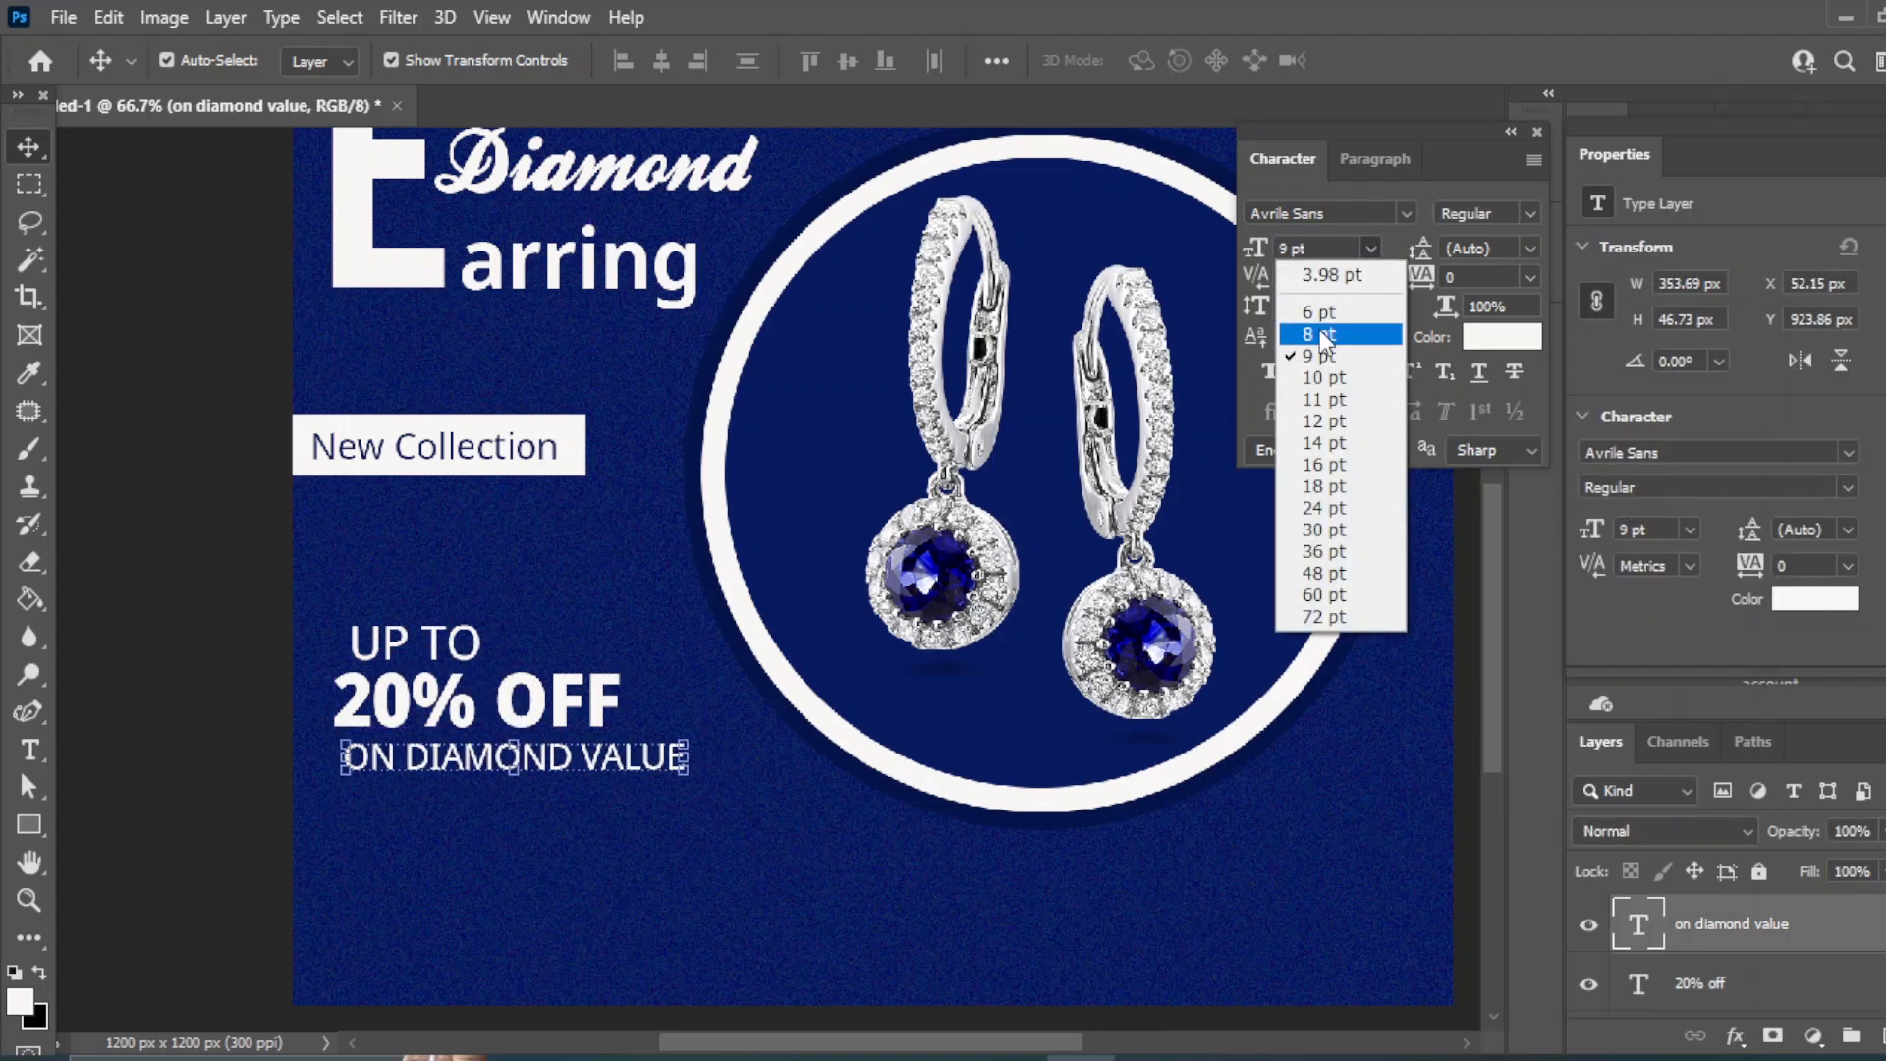
click(1309, 310)
- Redo the 8 pt size on ON DIAMOND VALUE and shift both lines slightly left
shift+click(1720, 986)
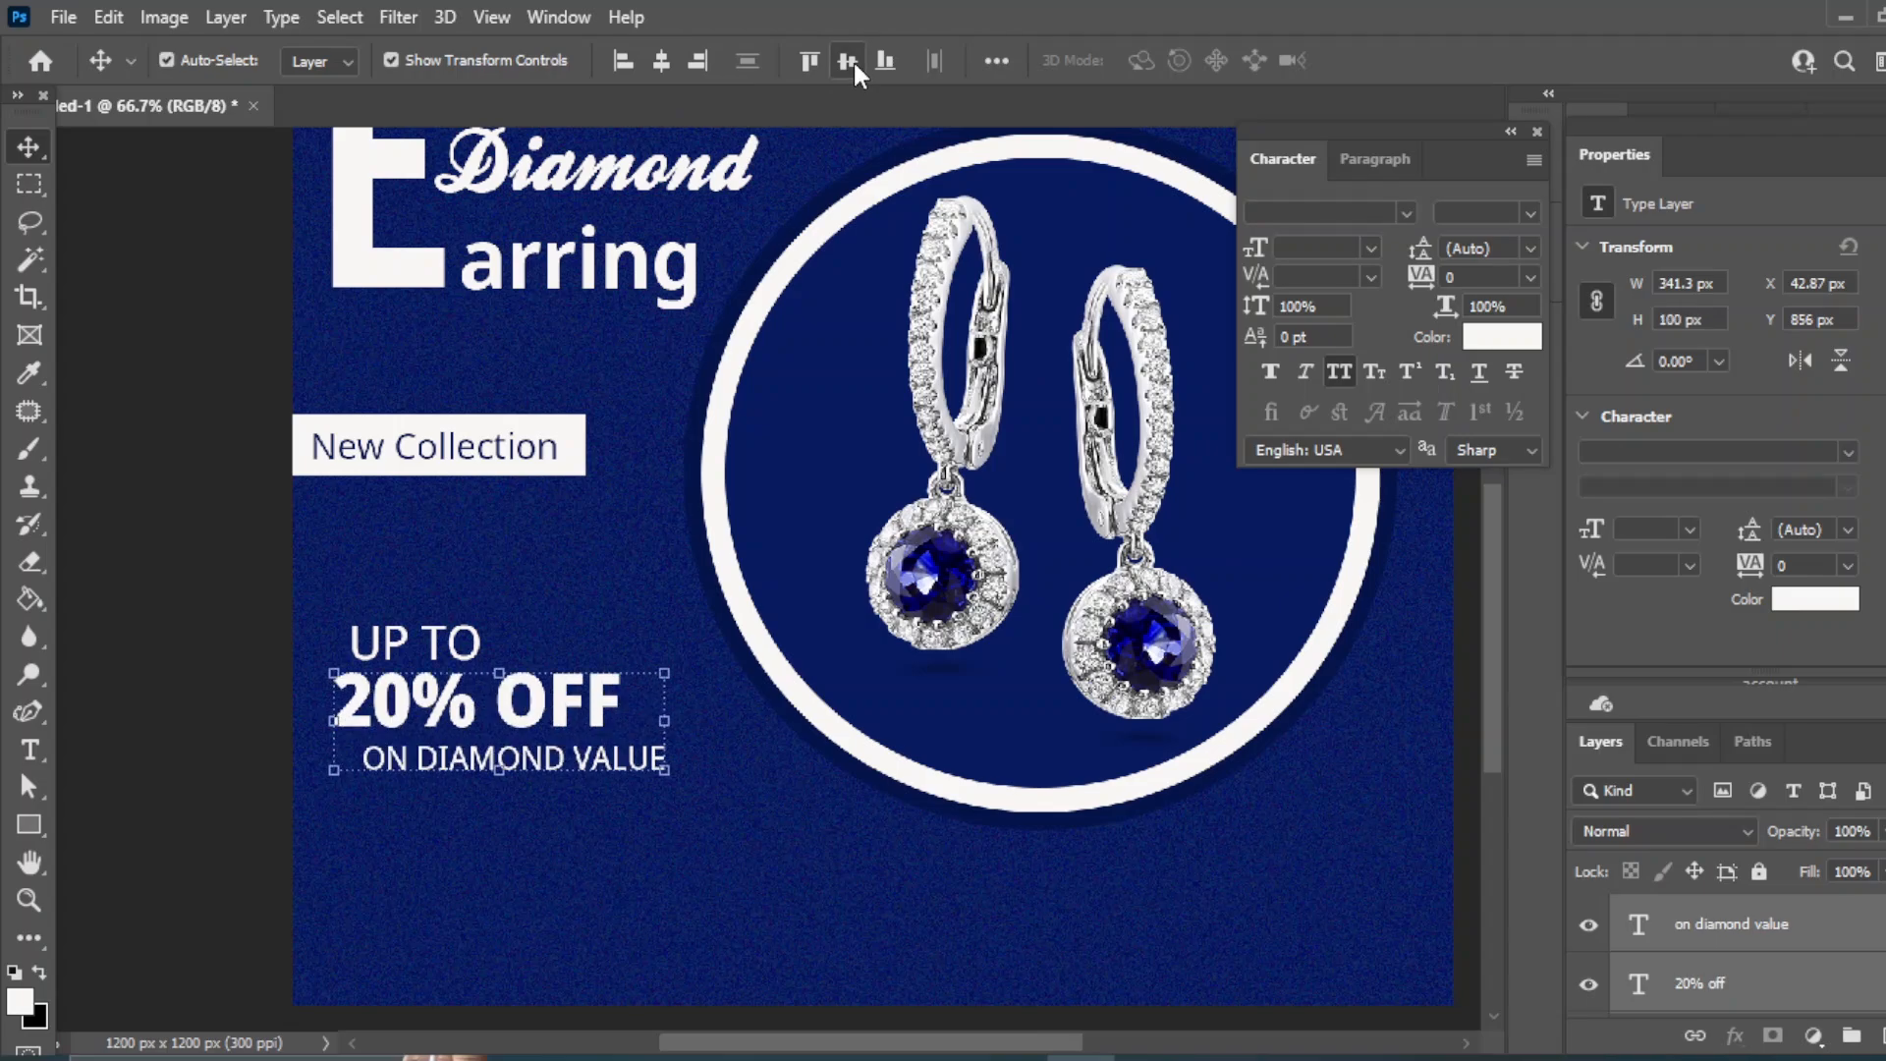
click(1369, 863)
key(ctrl+z)
click(595, 764)
click(1371, 247)
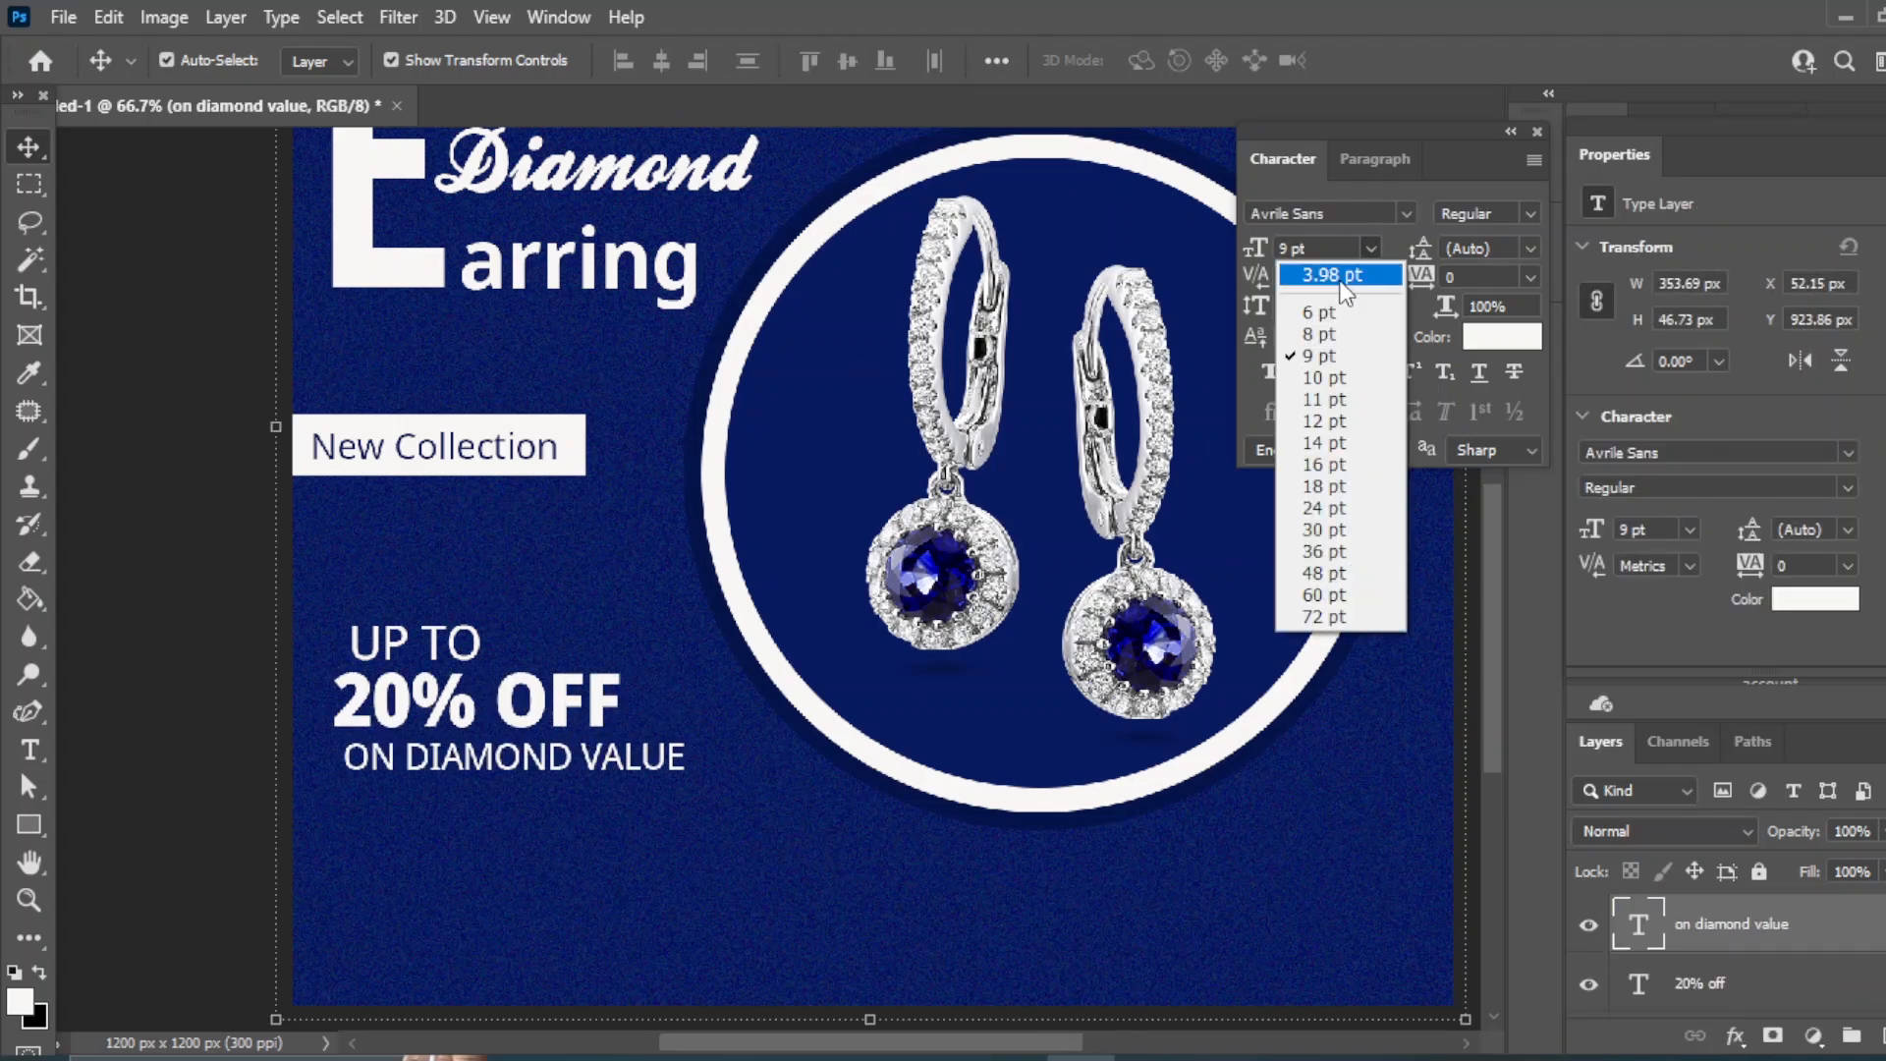
click(1310, 310)
shift+click(1720, 985)
click(170, 433)
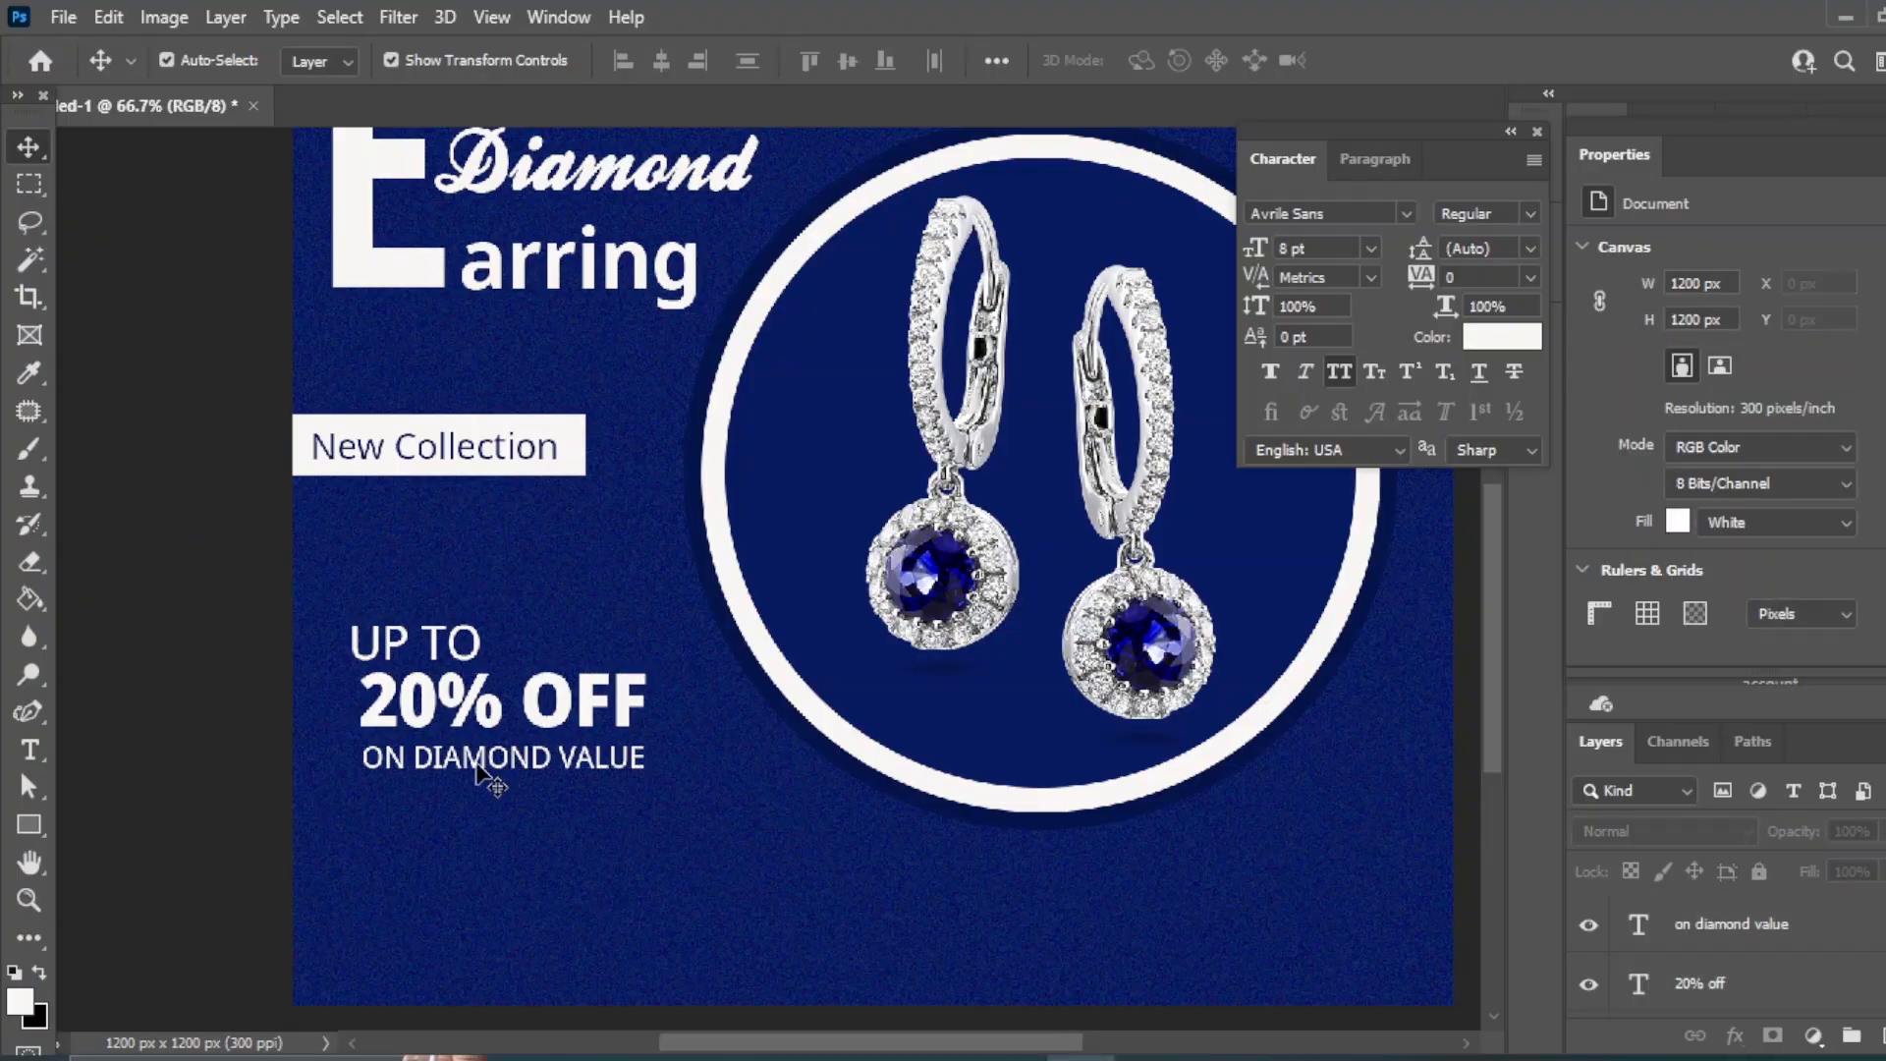
click(491, 756)
shift+click(1769, 986)
drag(471, 703, 437, 702)
click(437, 648)
- Move UP TO up and right to sit above 20% OFF
click(437, 648)
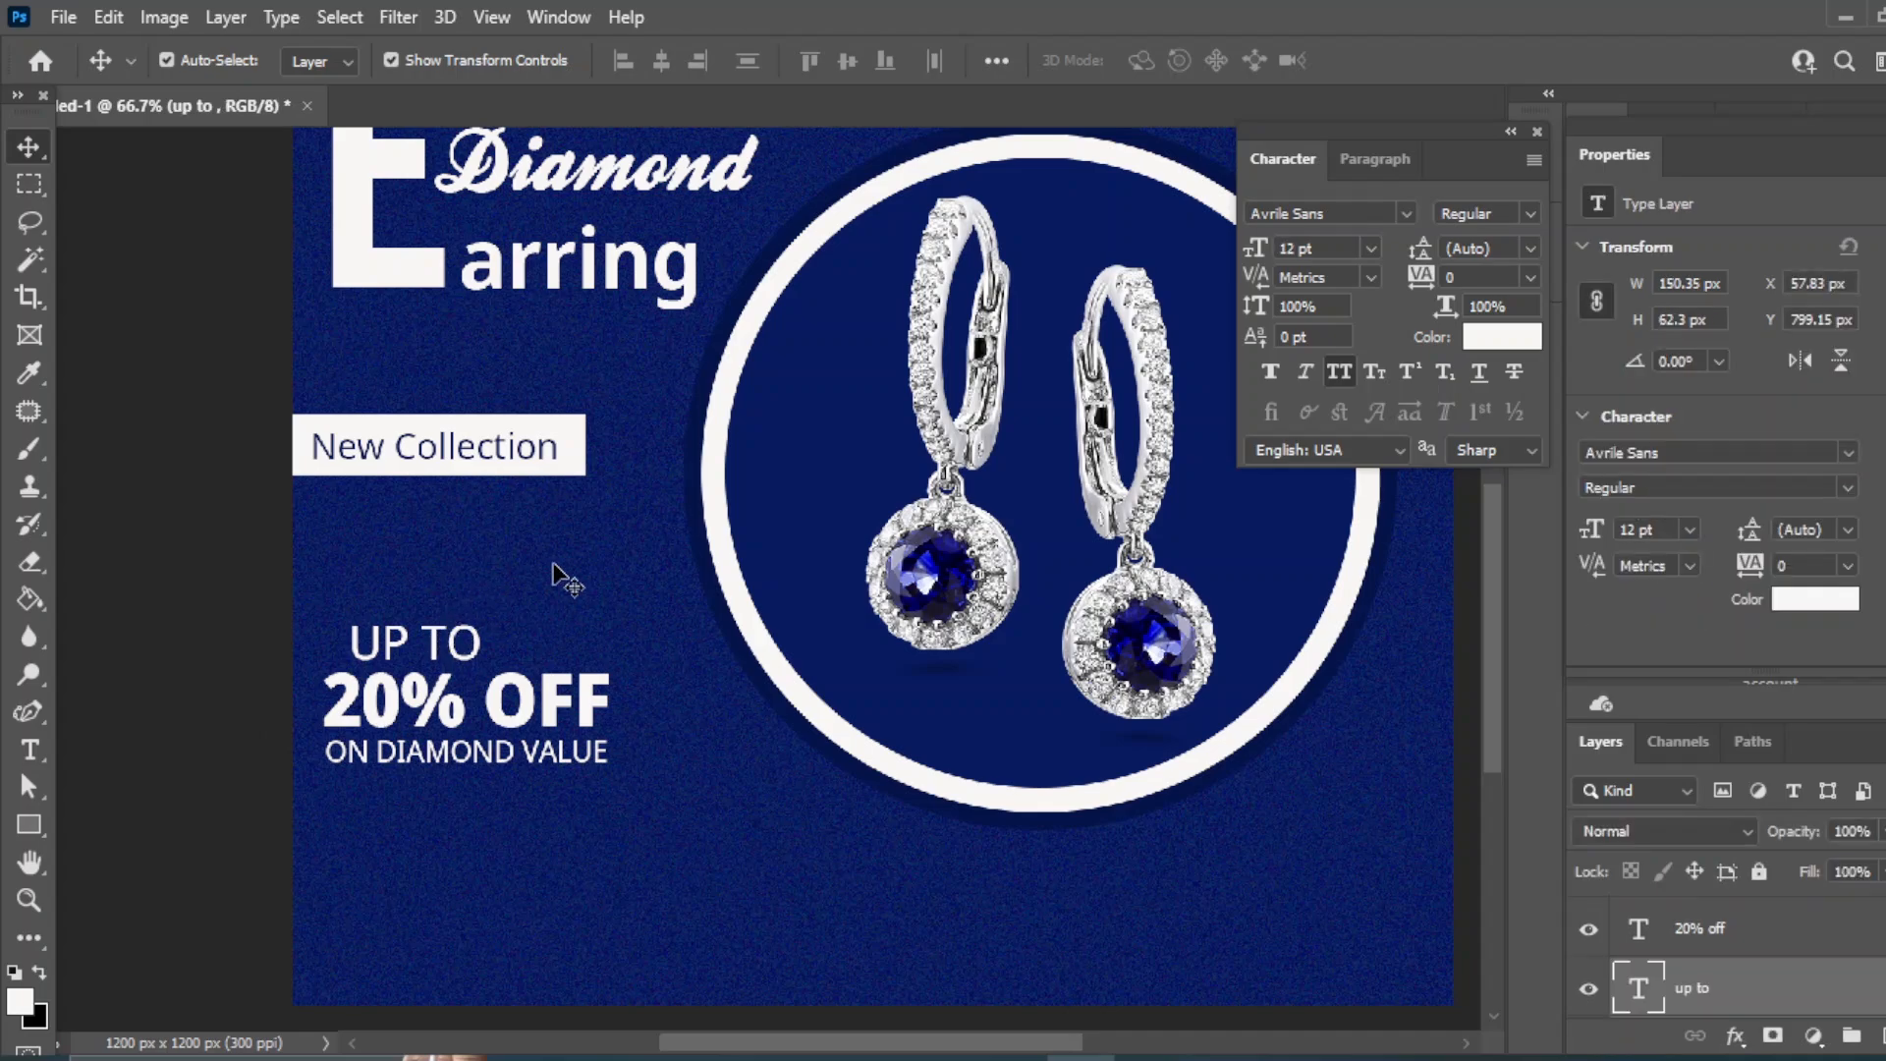
key(ctrl+t)
click(183, 660)
click(363, 644)
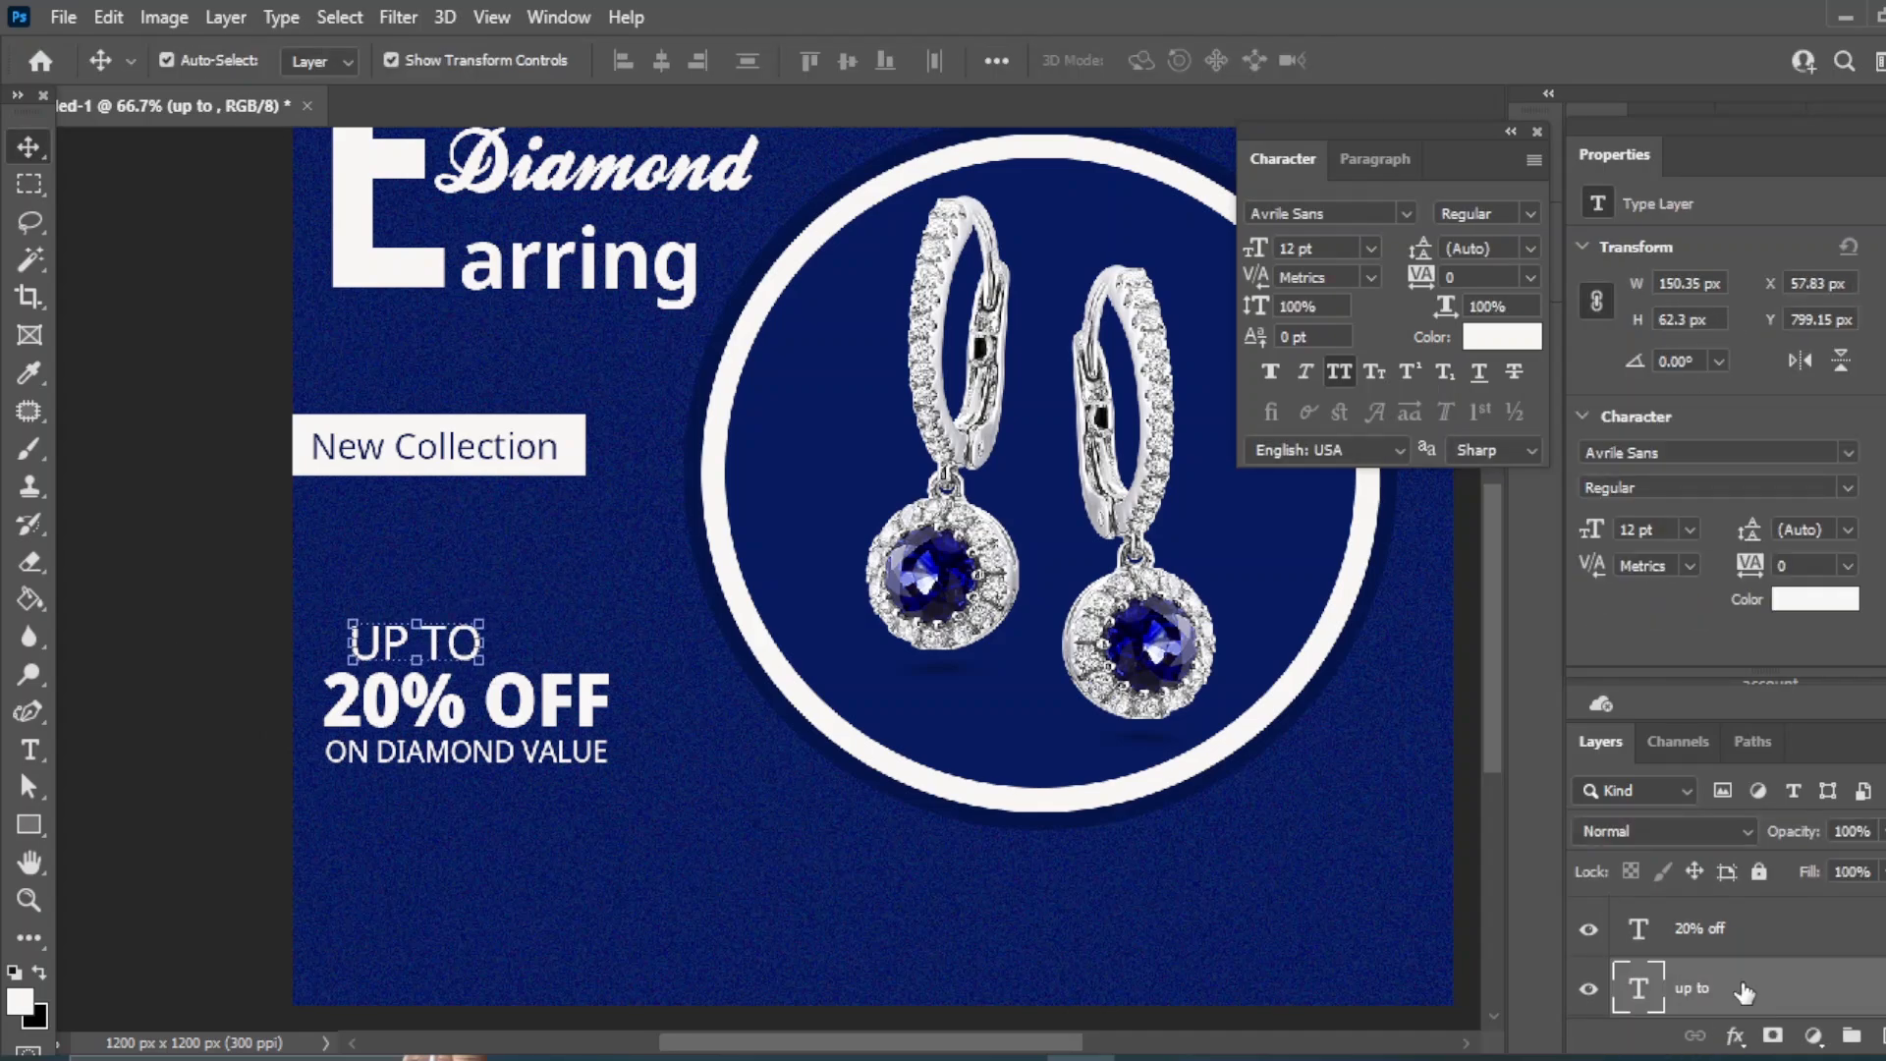
key(ctrl+t)
drag(361, 643, 424, 621)
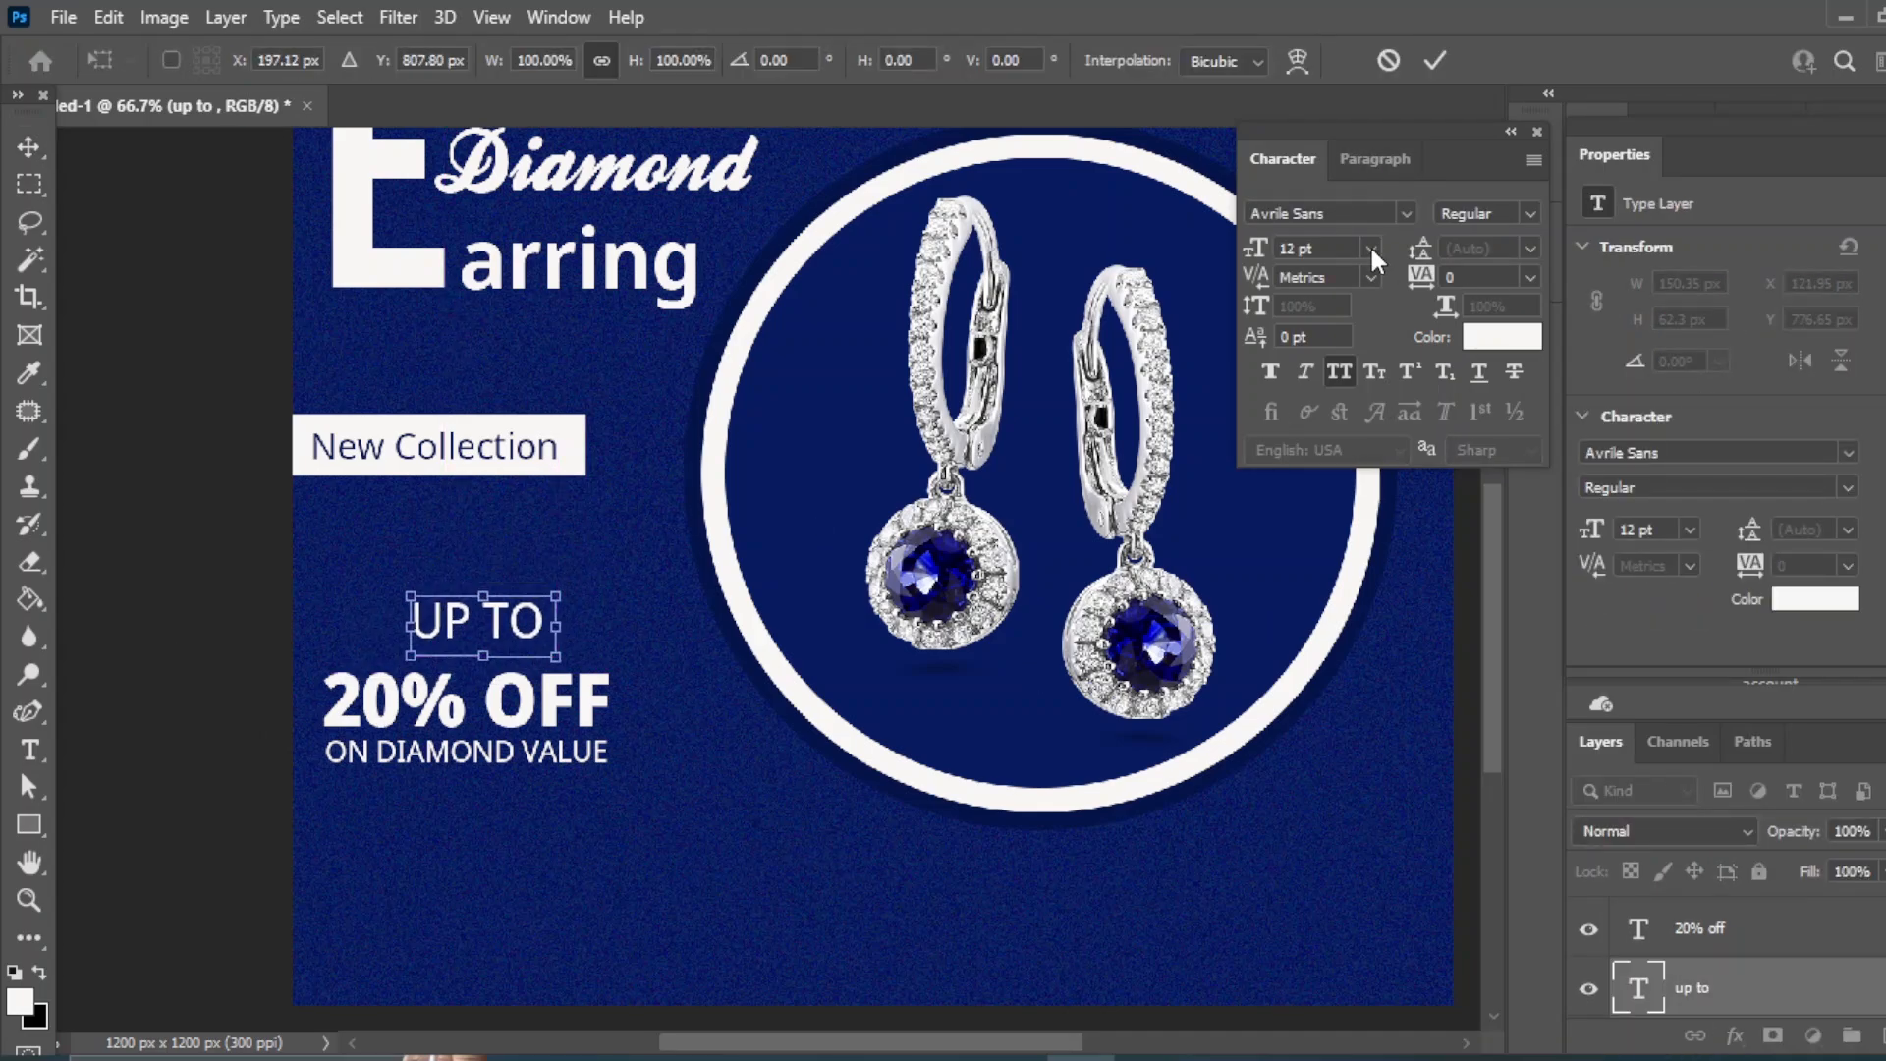
click(1371, 248)
- Set UP TO to 8 pt and centre it horizontally over 20% OFF
click(458, 634)
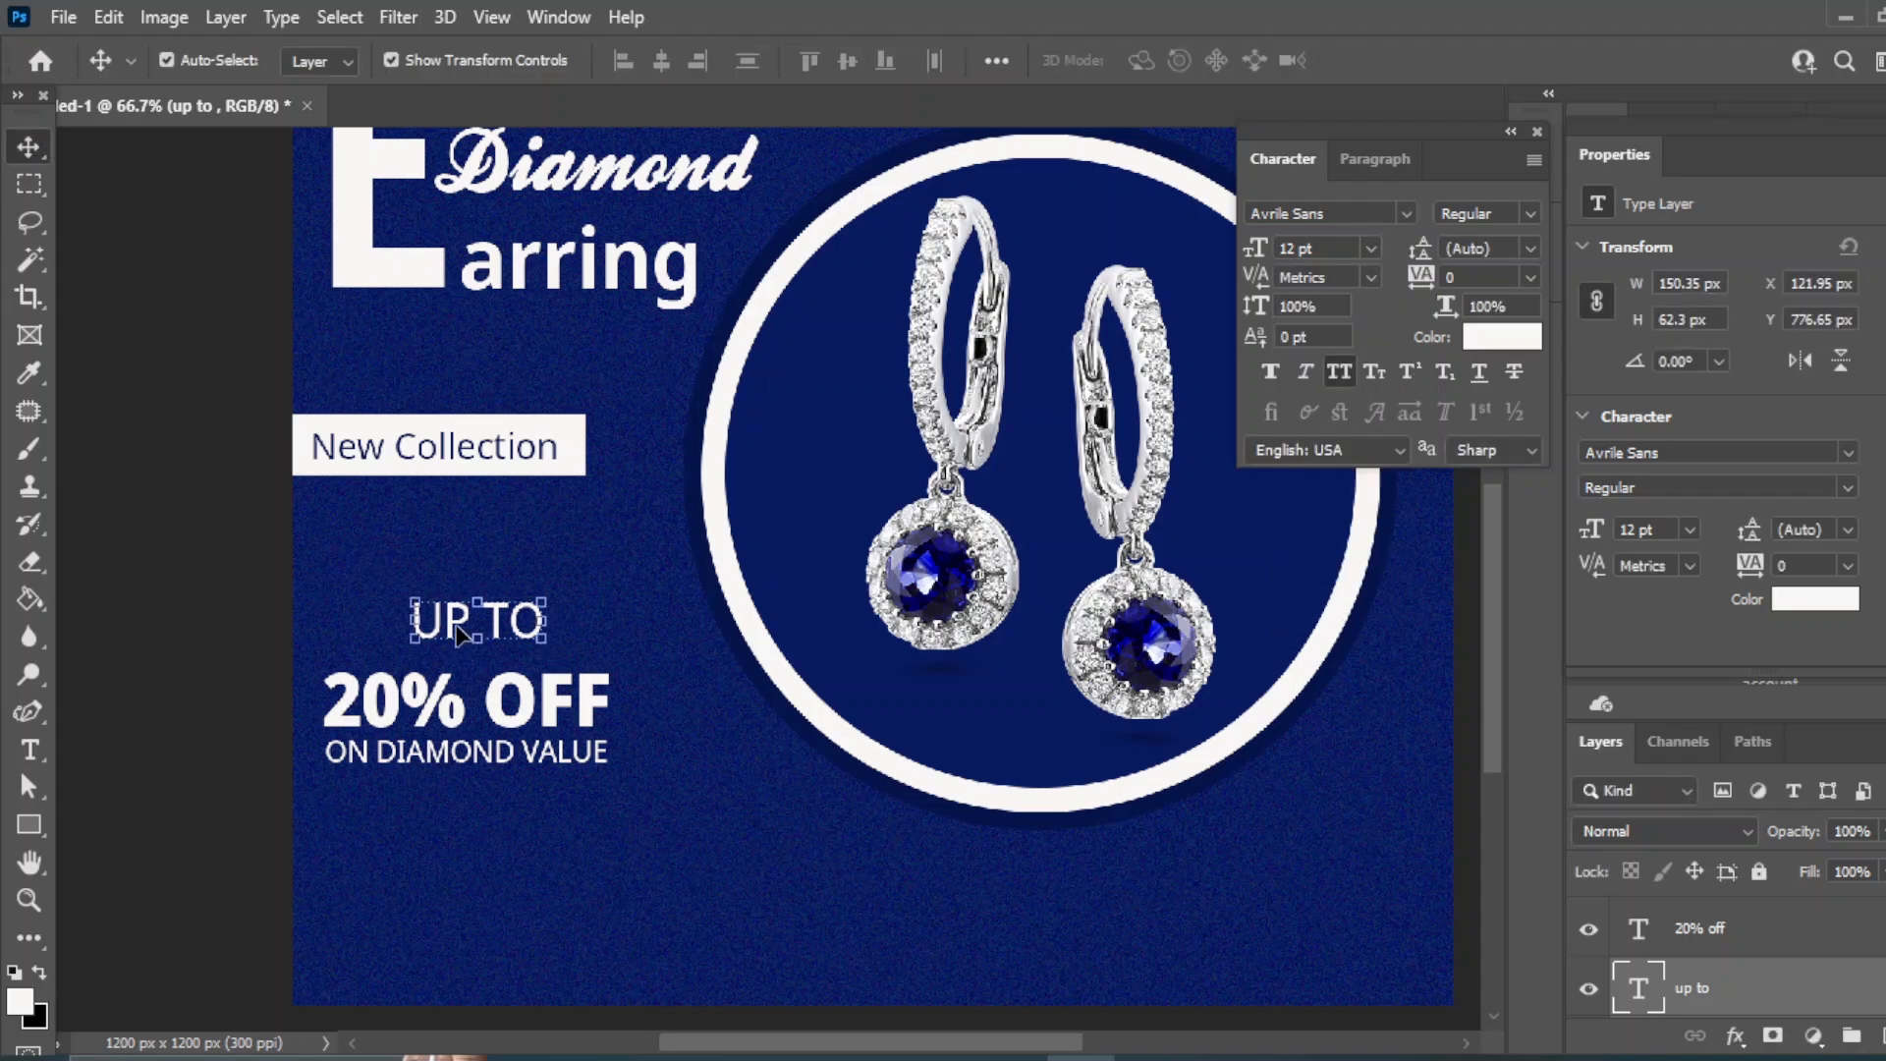
click(1370, 248)
click(1306, 310)
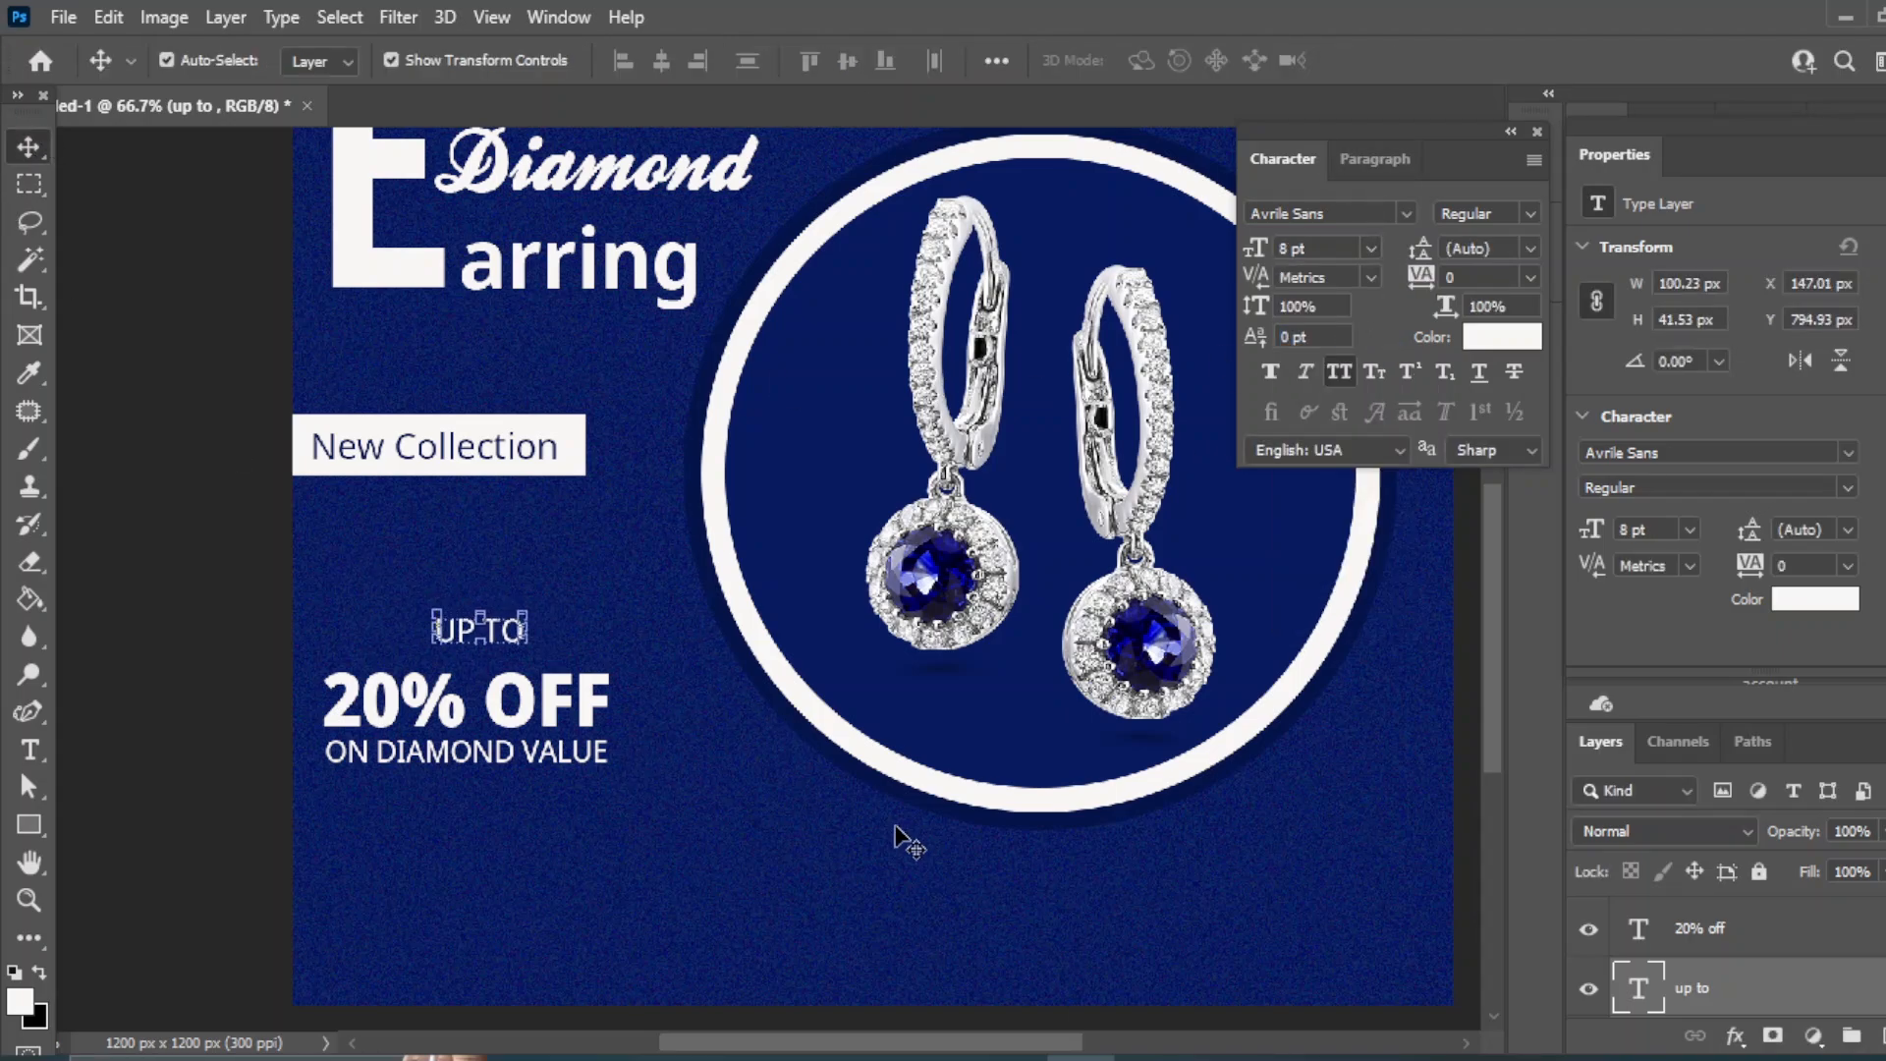
click(1700, 928)
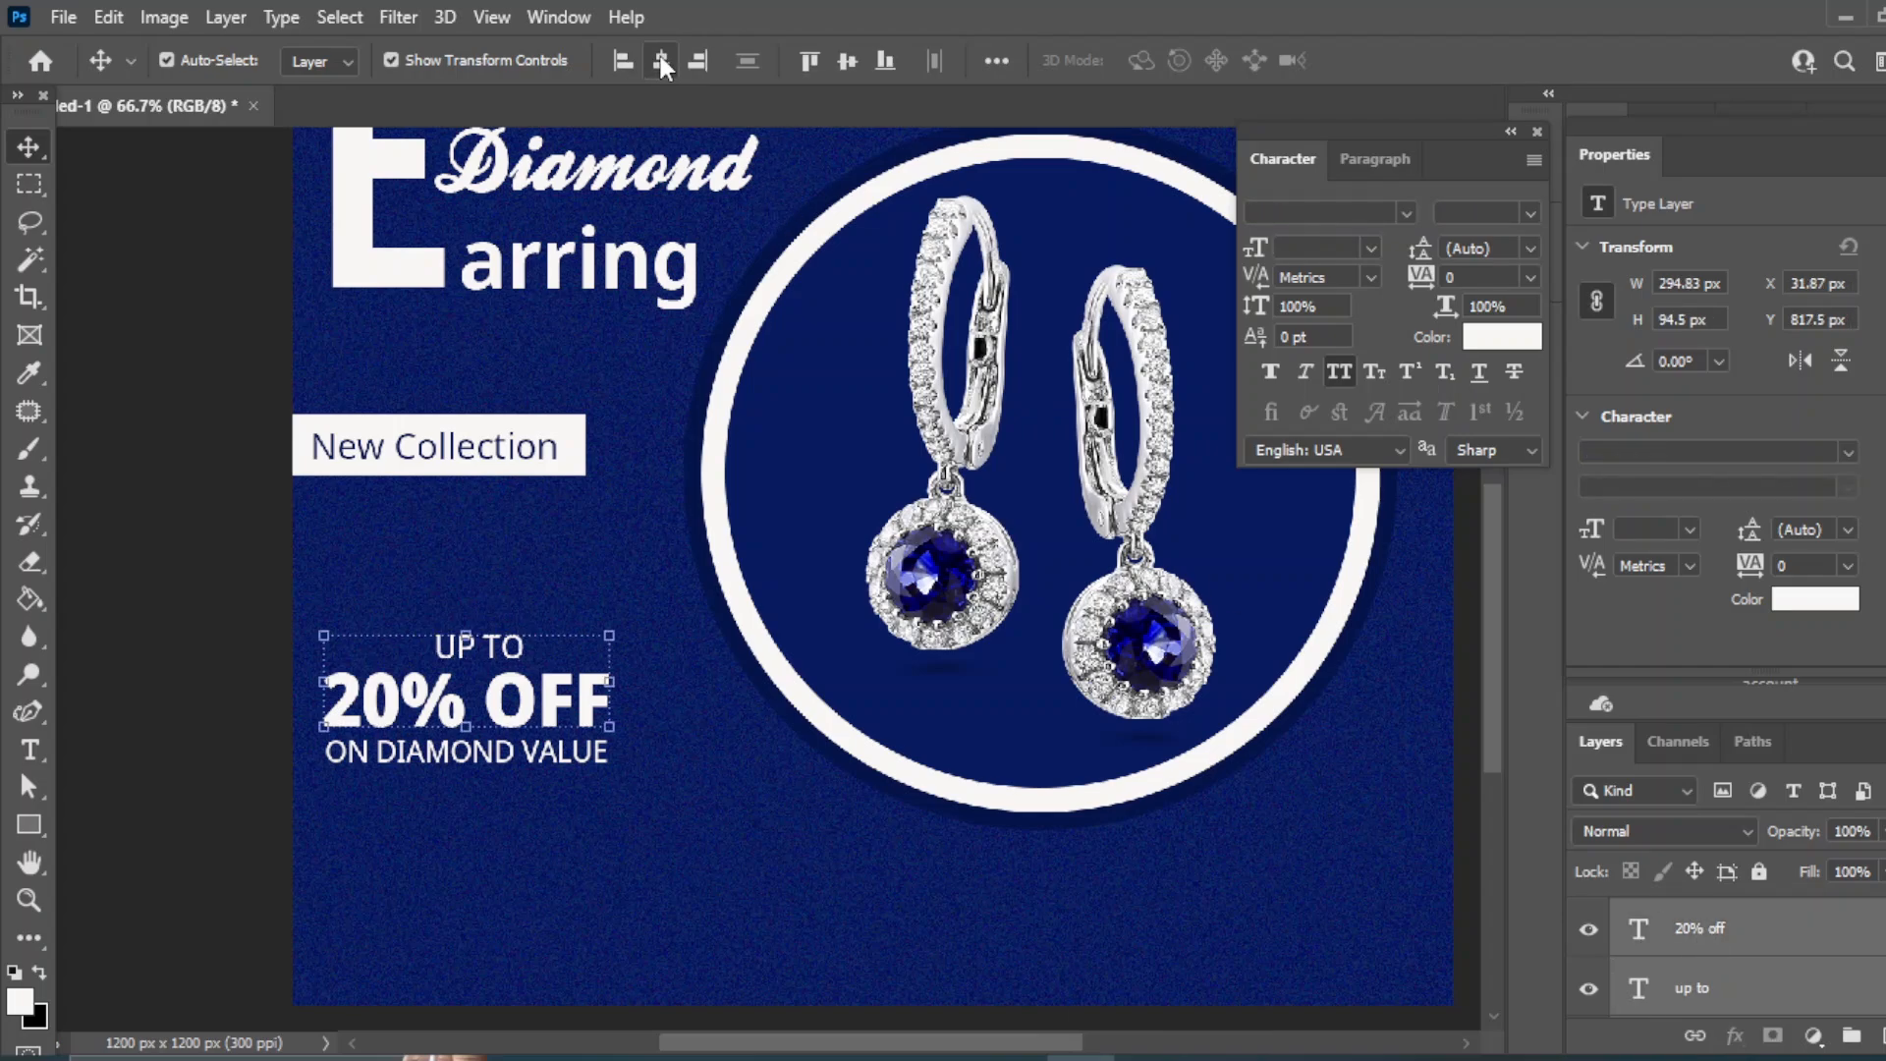
click(206, 270)
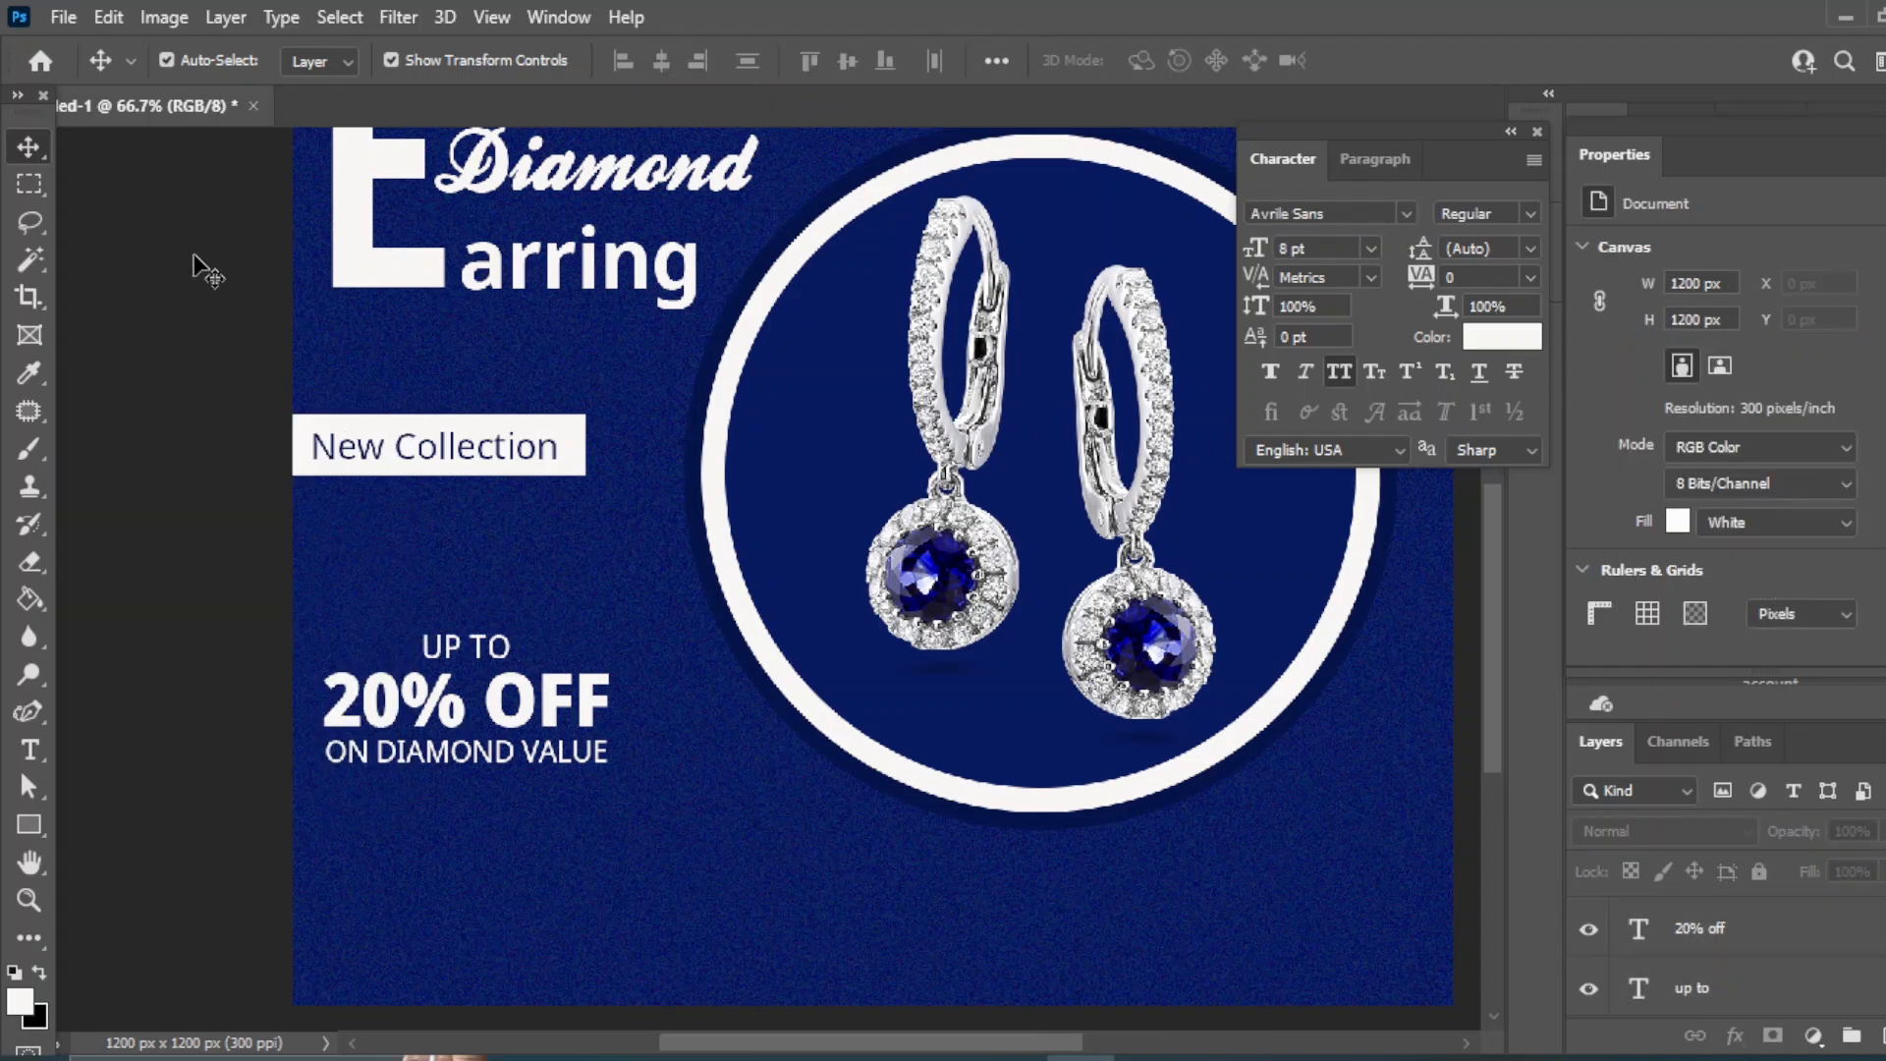
- Draw a rectangle around the offer text with a 4.68 px outline
key(u)
click(1878, 1035)
drag(303, 632, 630, 779)
click(616, 59)
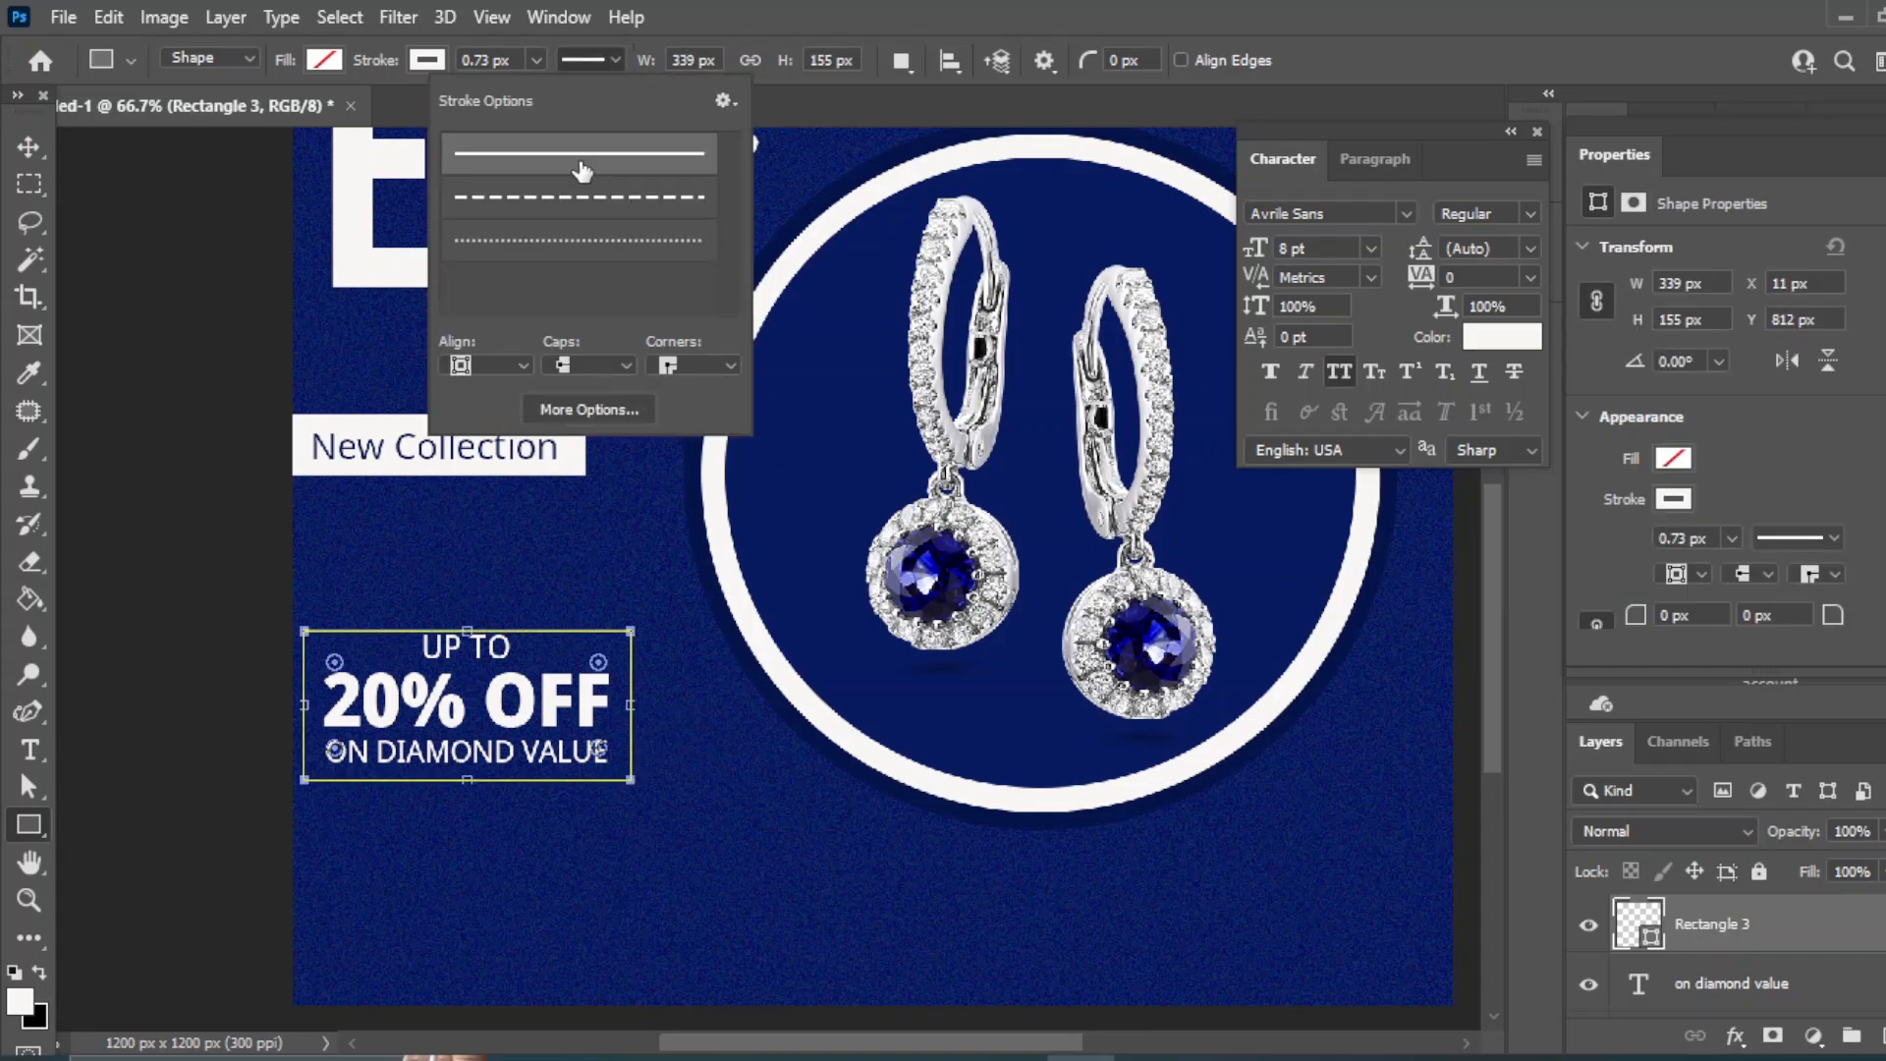
click(536, 60)
drag(539, 91, 545, 92)
- Lower the rectangle's top edge and nudge the framed offer block up and right
key(v)
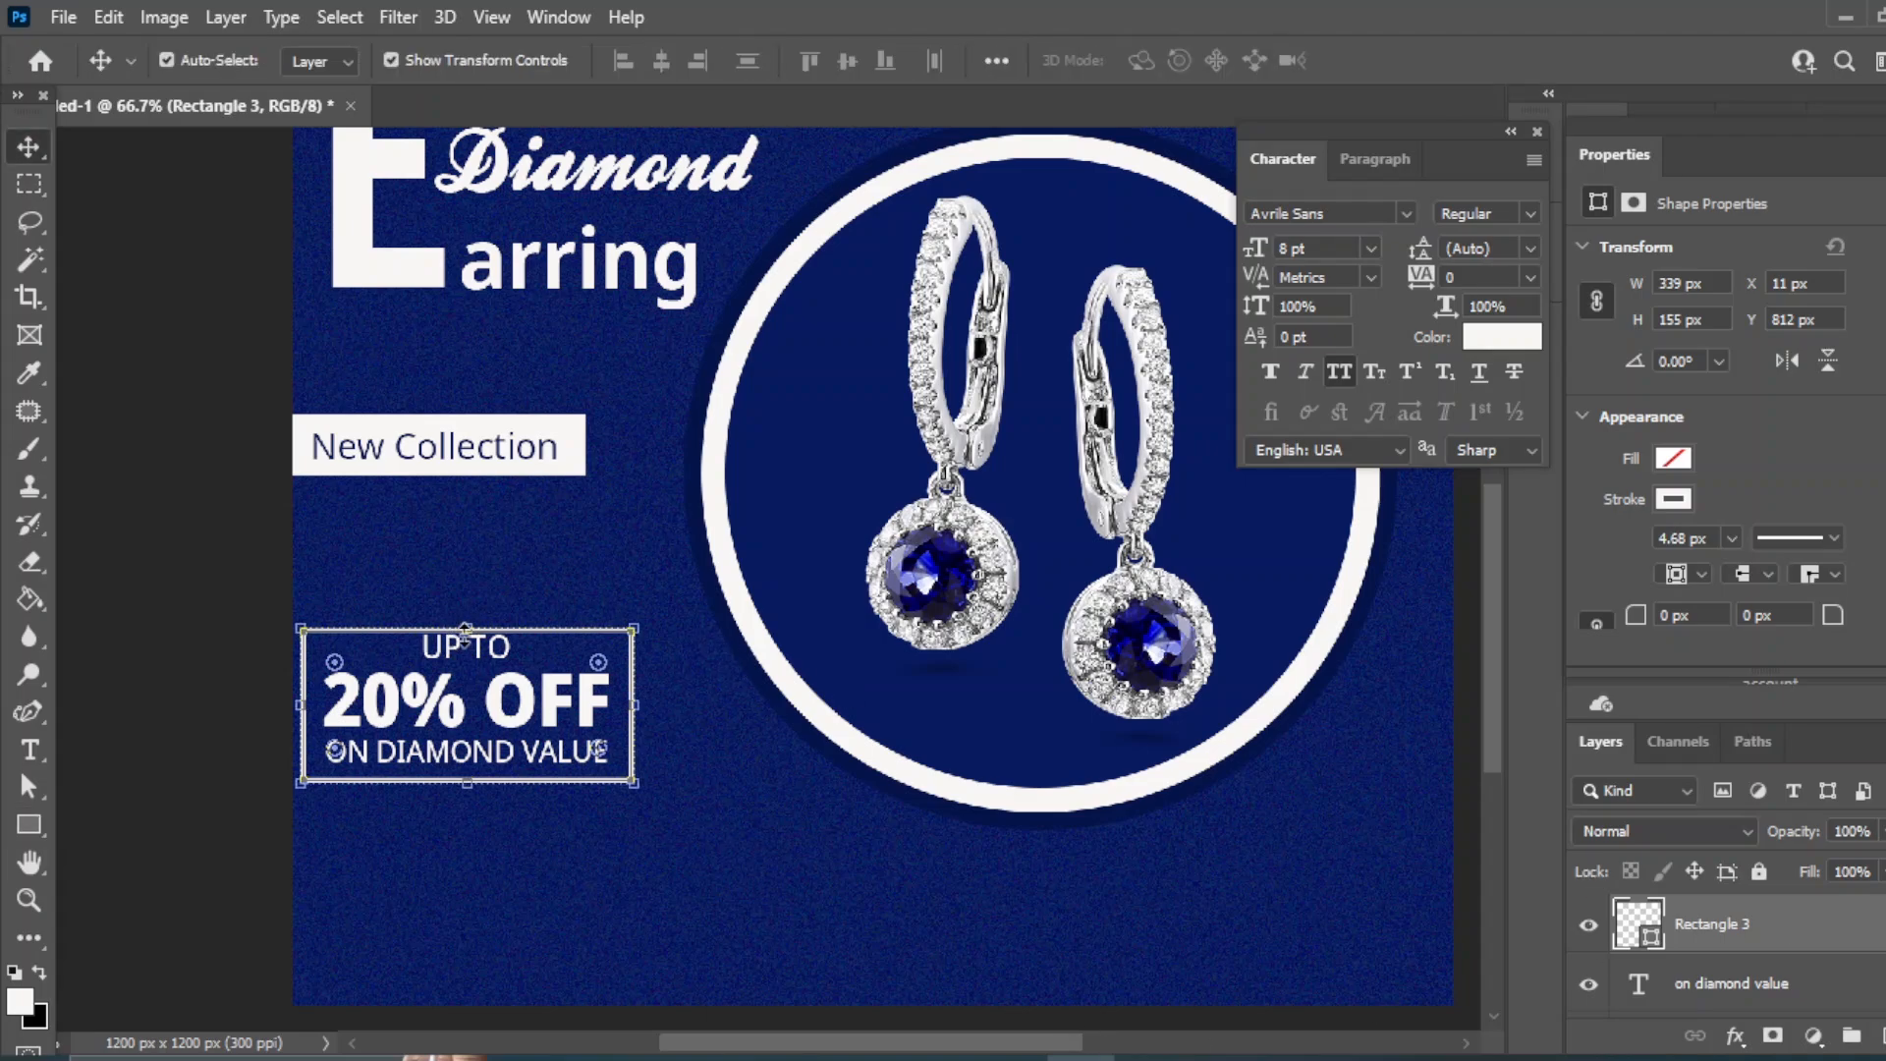
drag(465, 629, 466, 647)
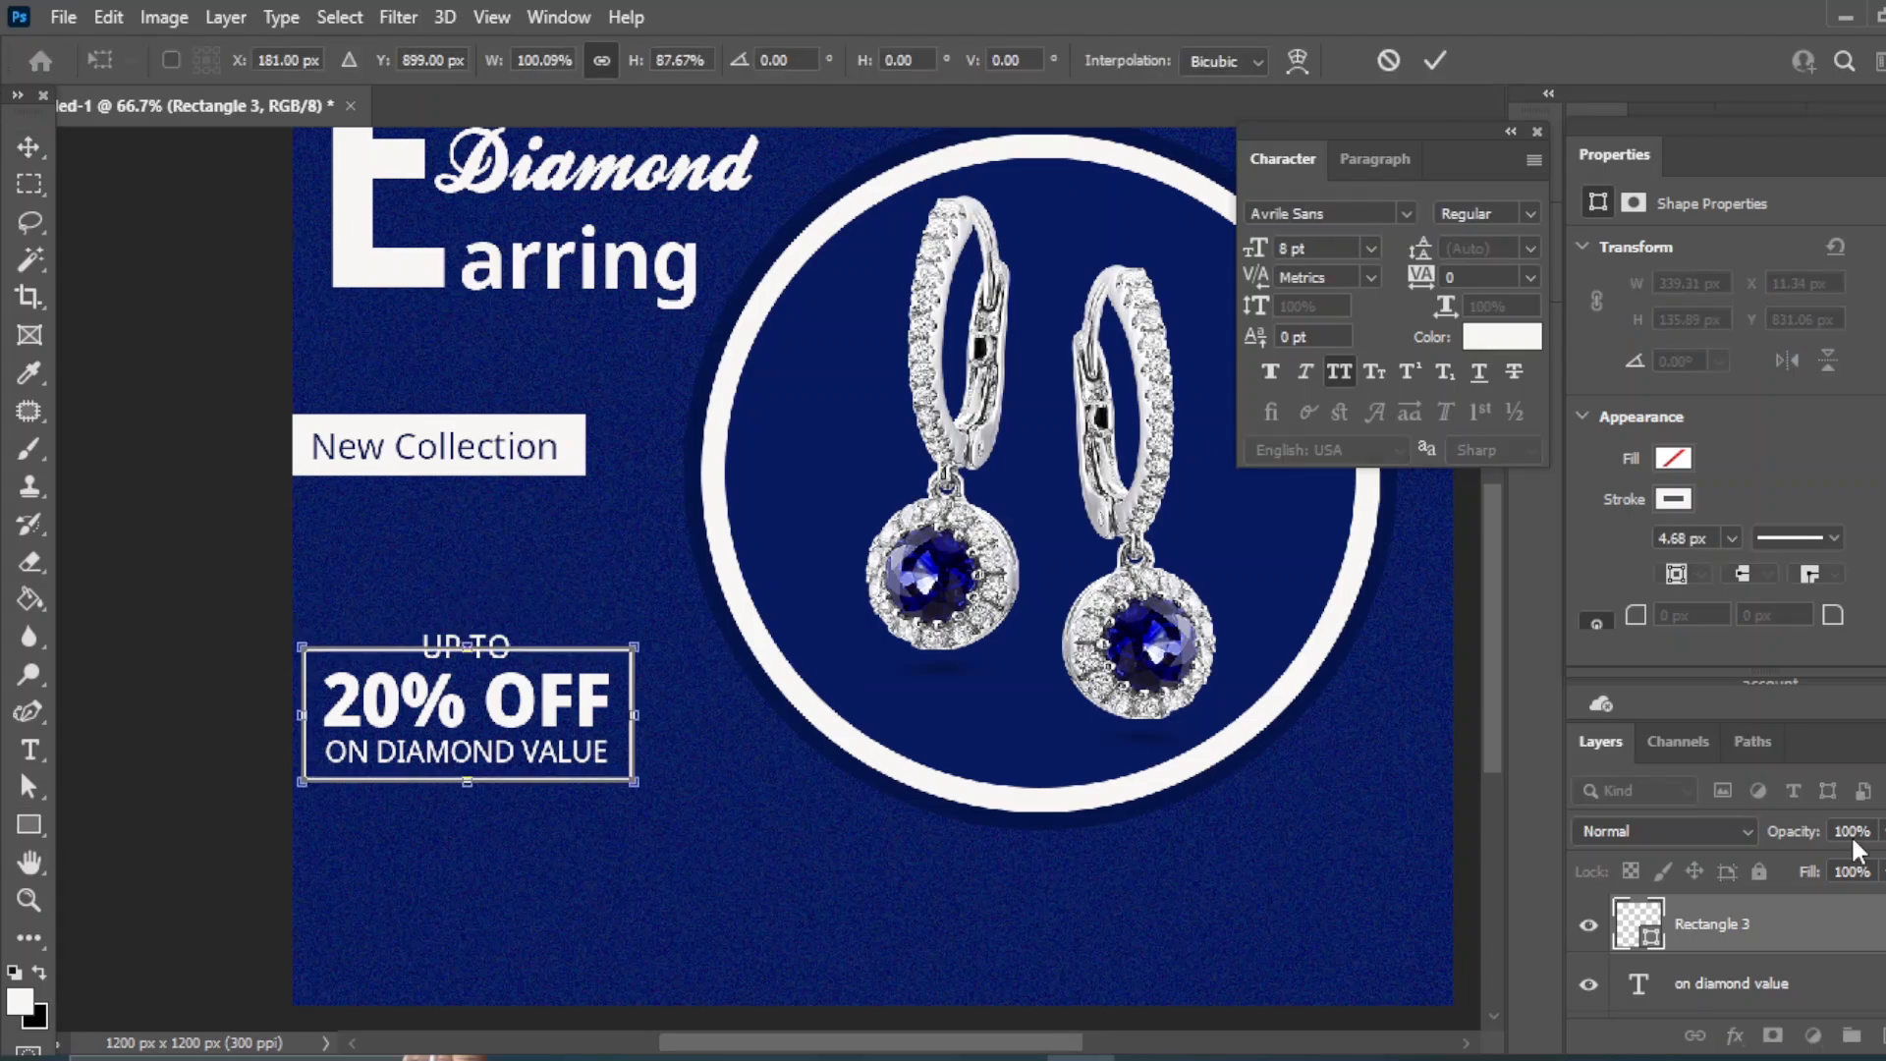
scroll(1729, 933, down, 3)
scroll(1730, 934, up, 1)
shift+click(1719, 933)
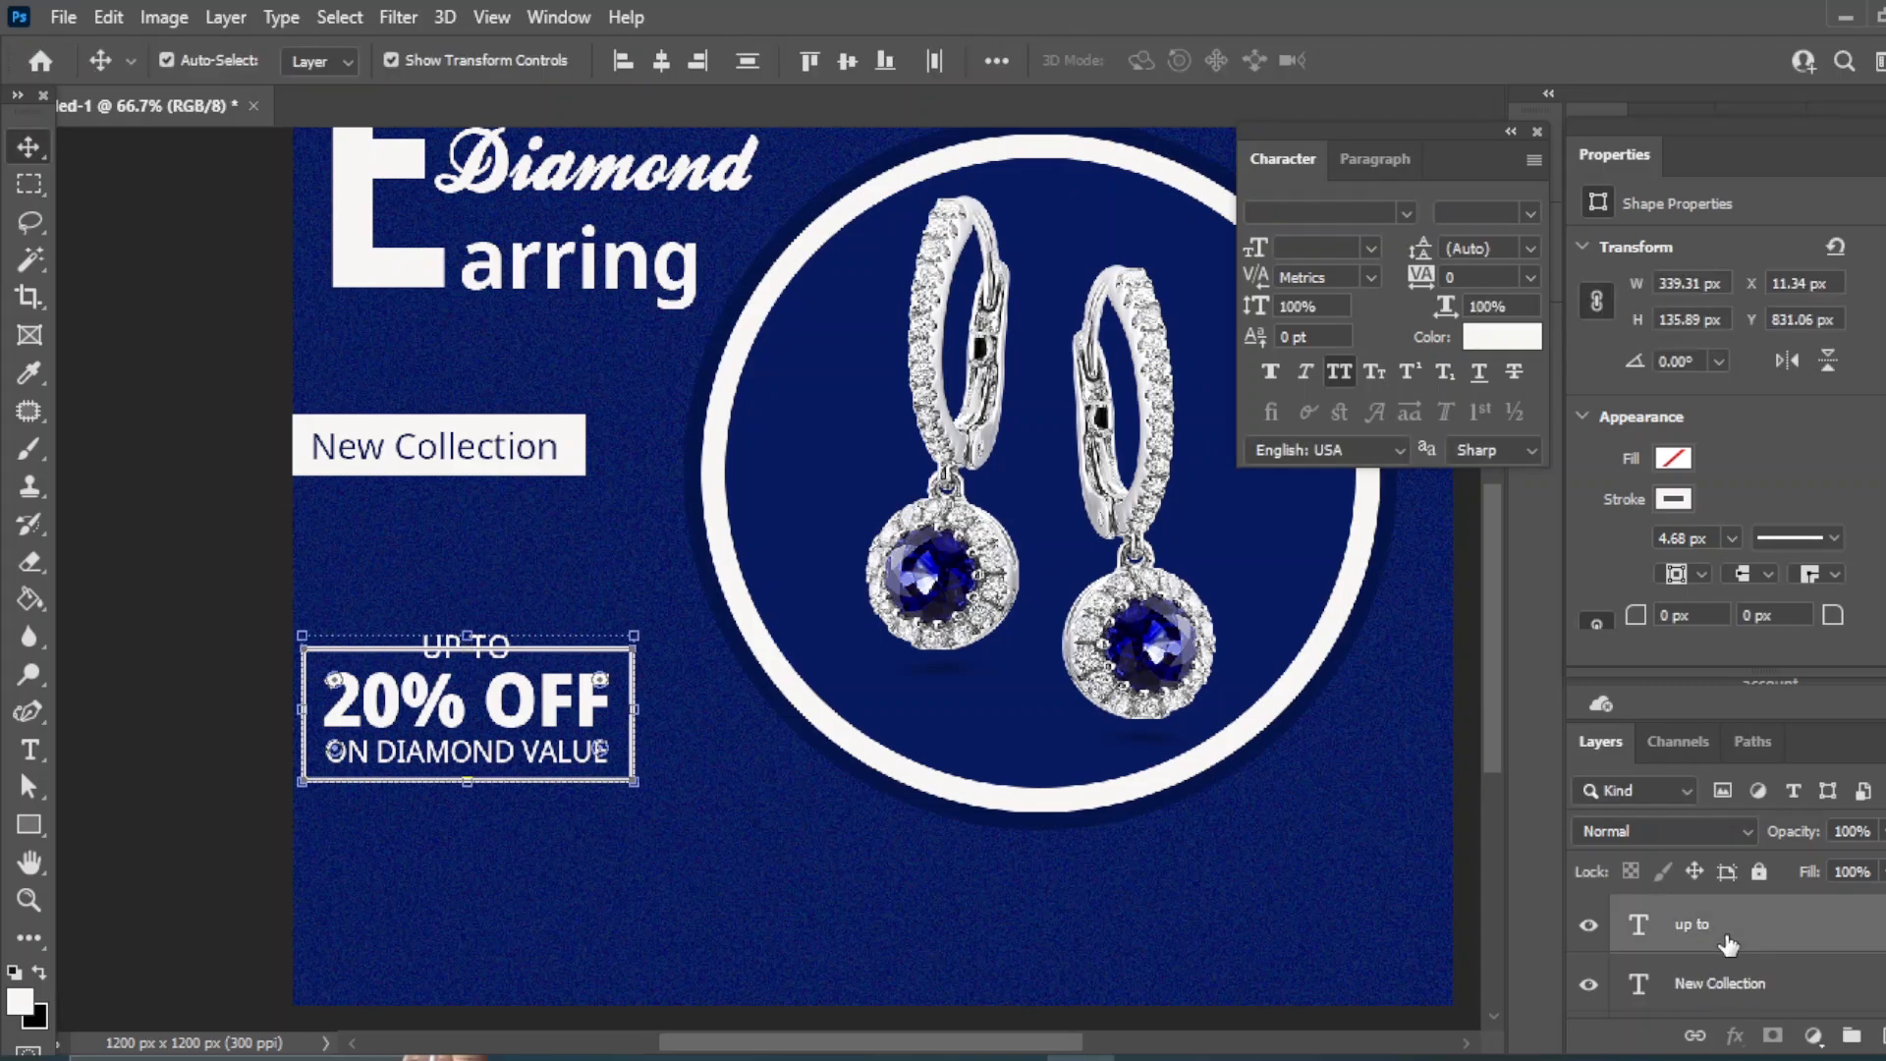
scroll(1729, 943, up, 1)
key(shift+Right)
key(shift+Up)
key(shift+Up)
key(shift+Up)
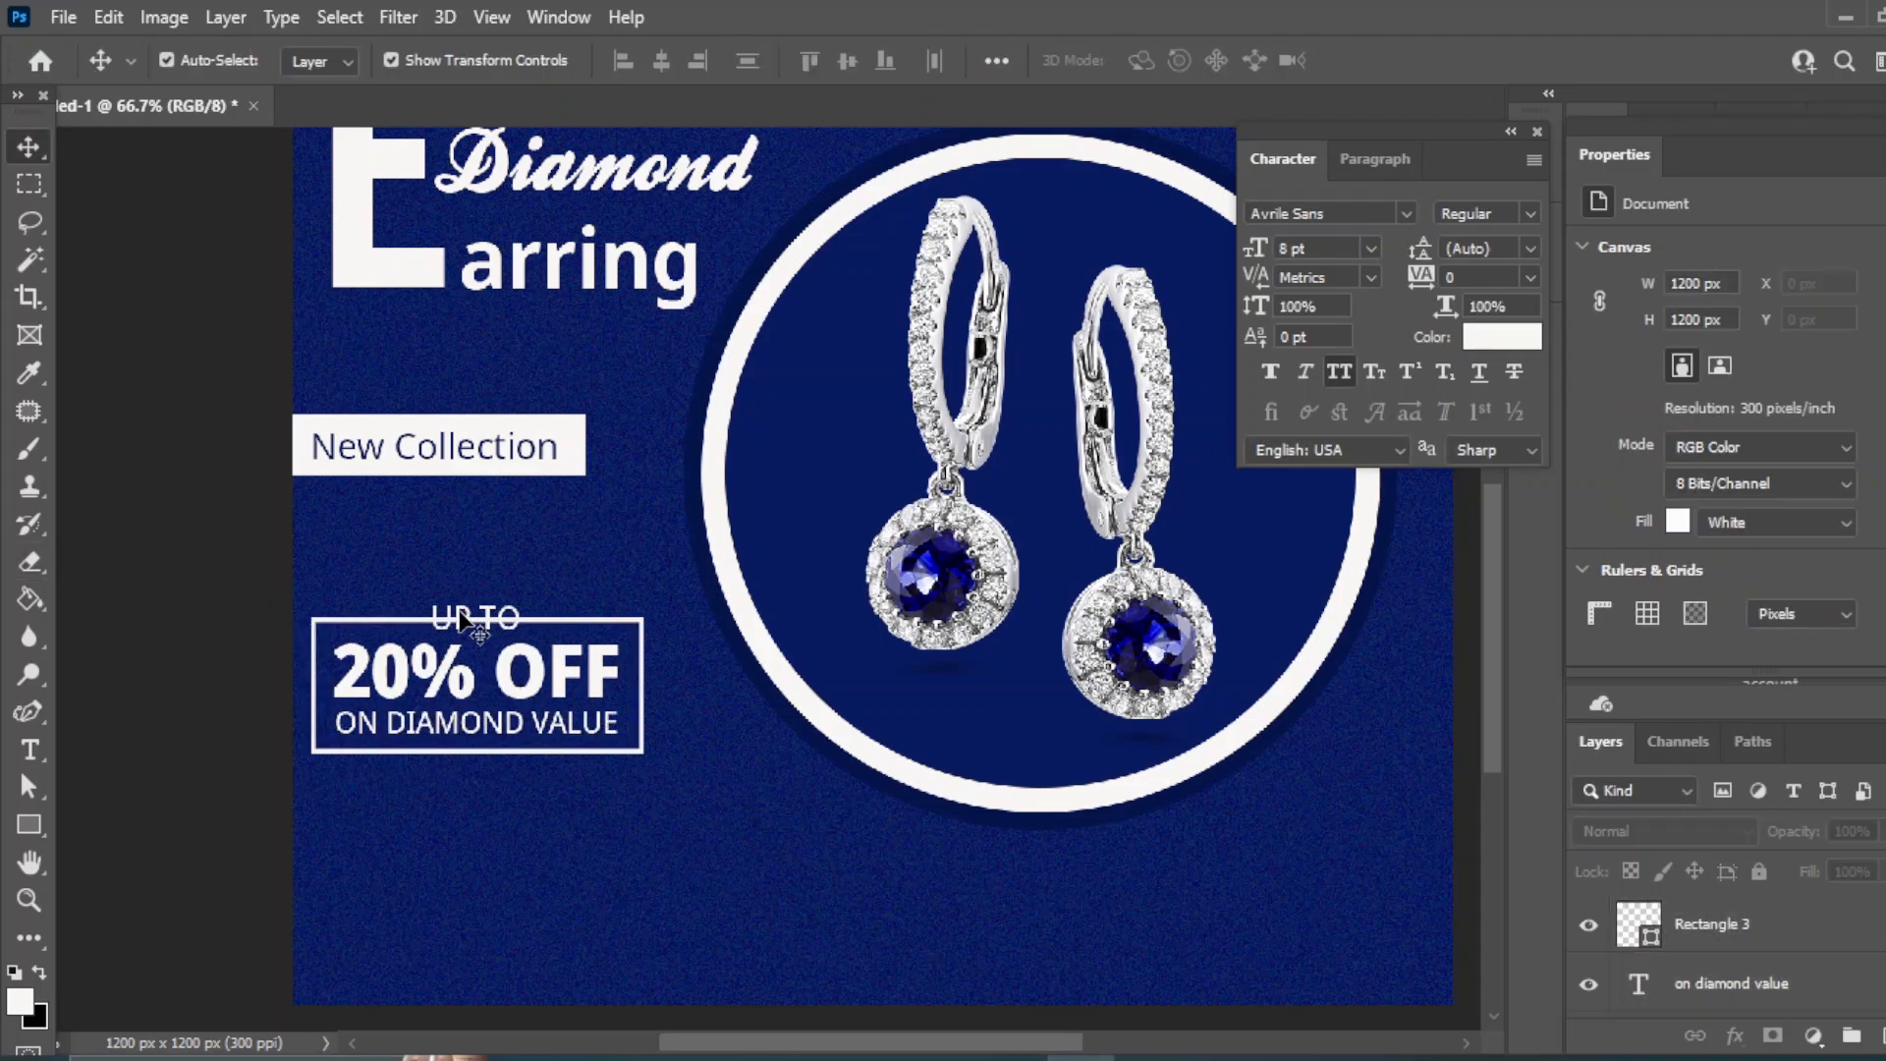
- Rasterize the frame rectangle so its top edge behind UP TO can be erased
key(e)
right_click(1717, 923)
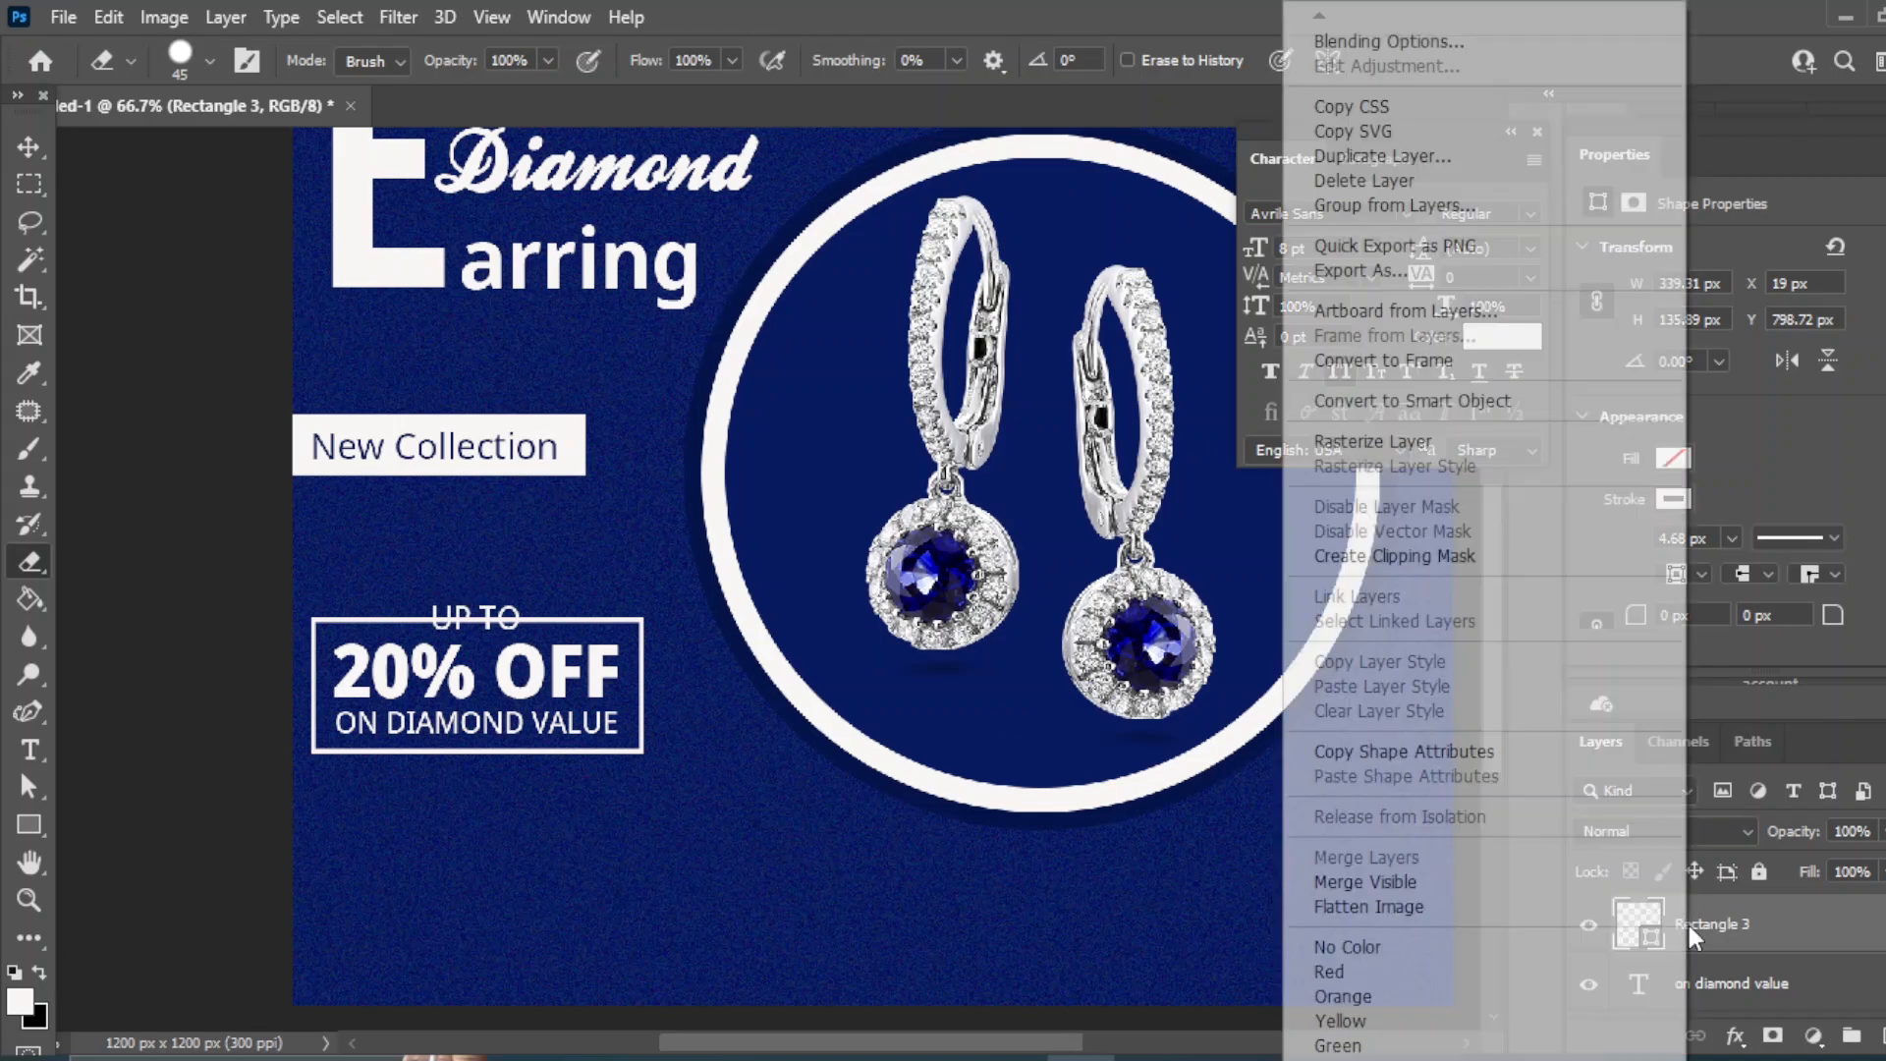
click(1403, 438)
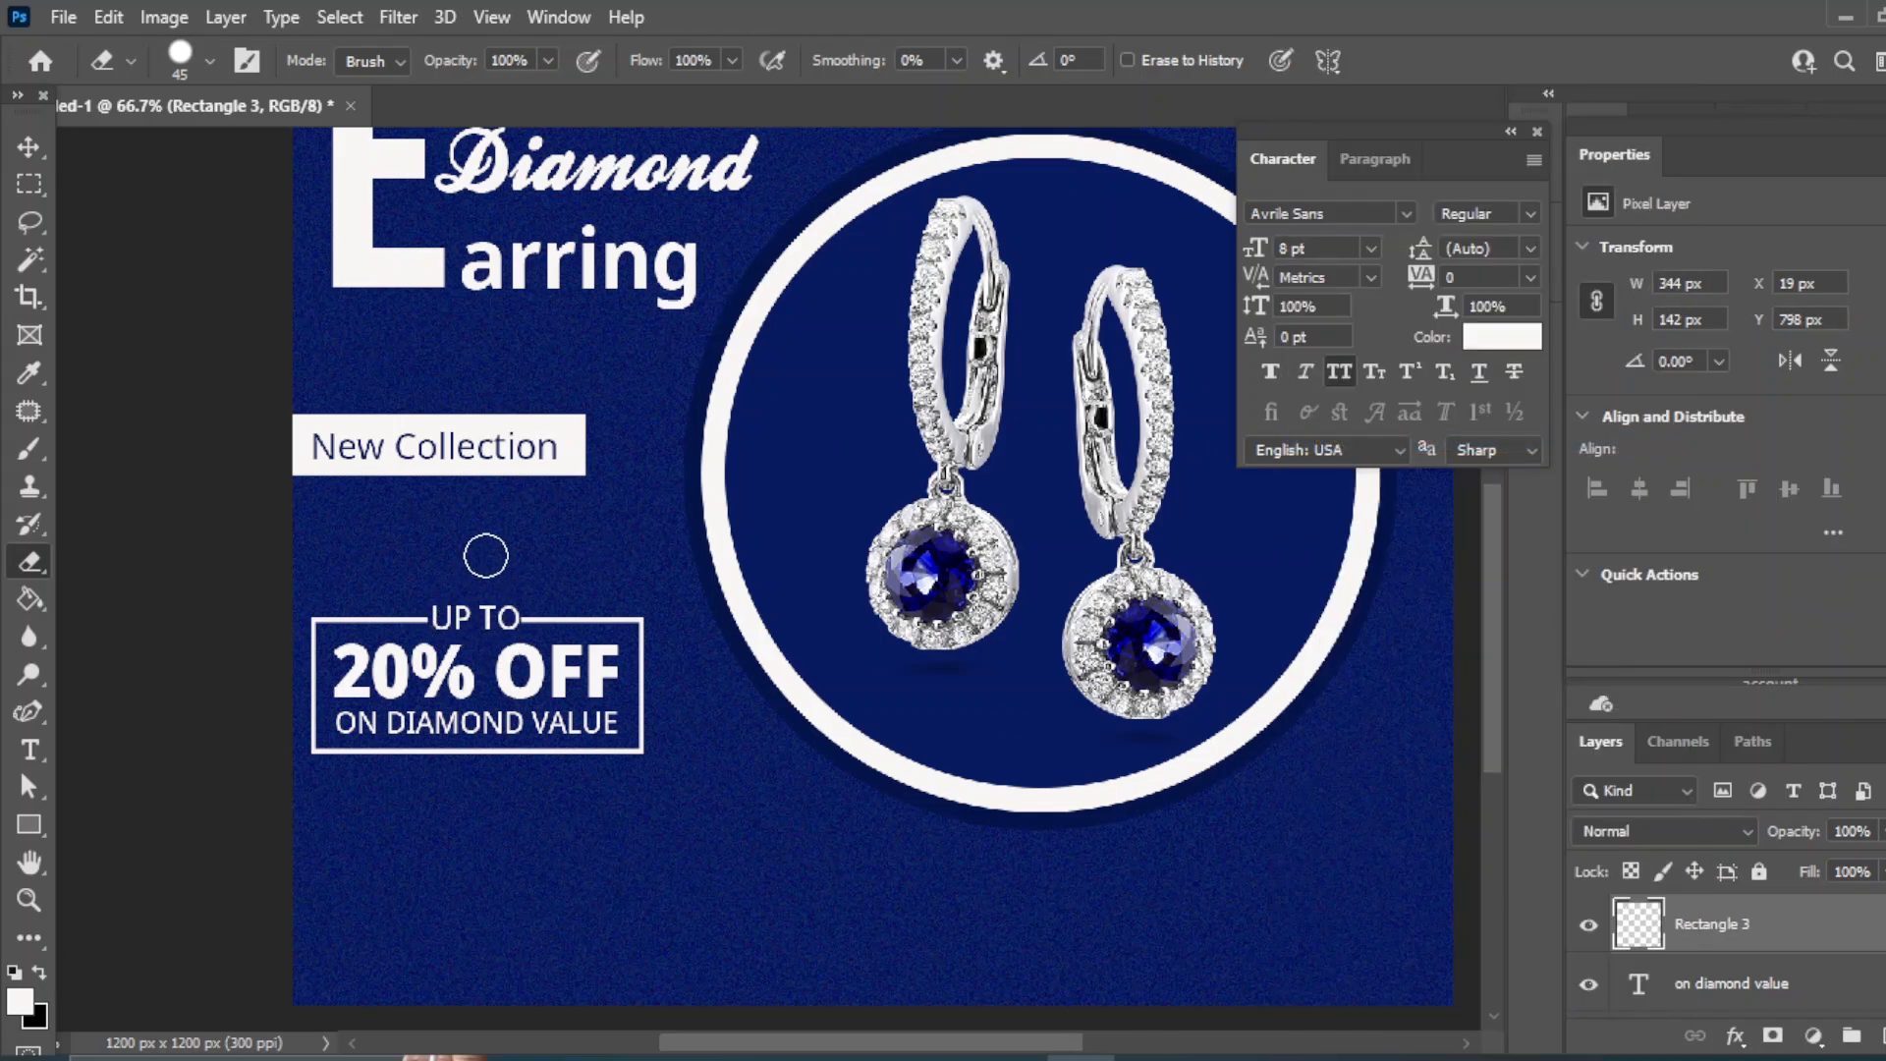
click(28, 146)
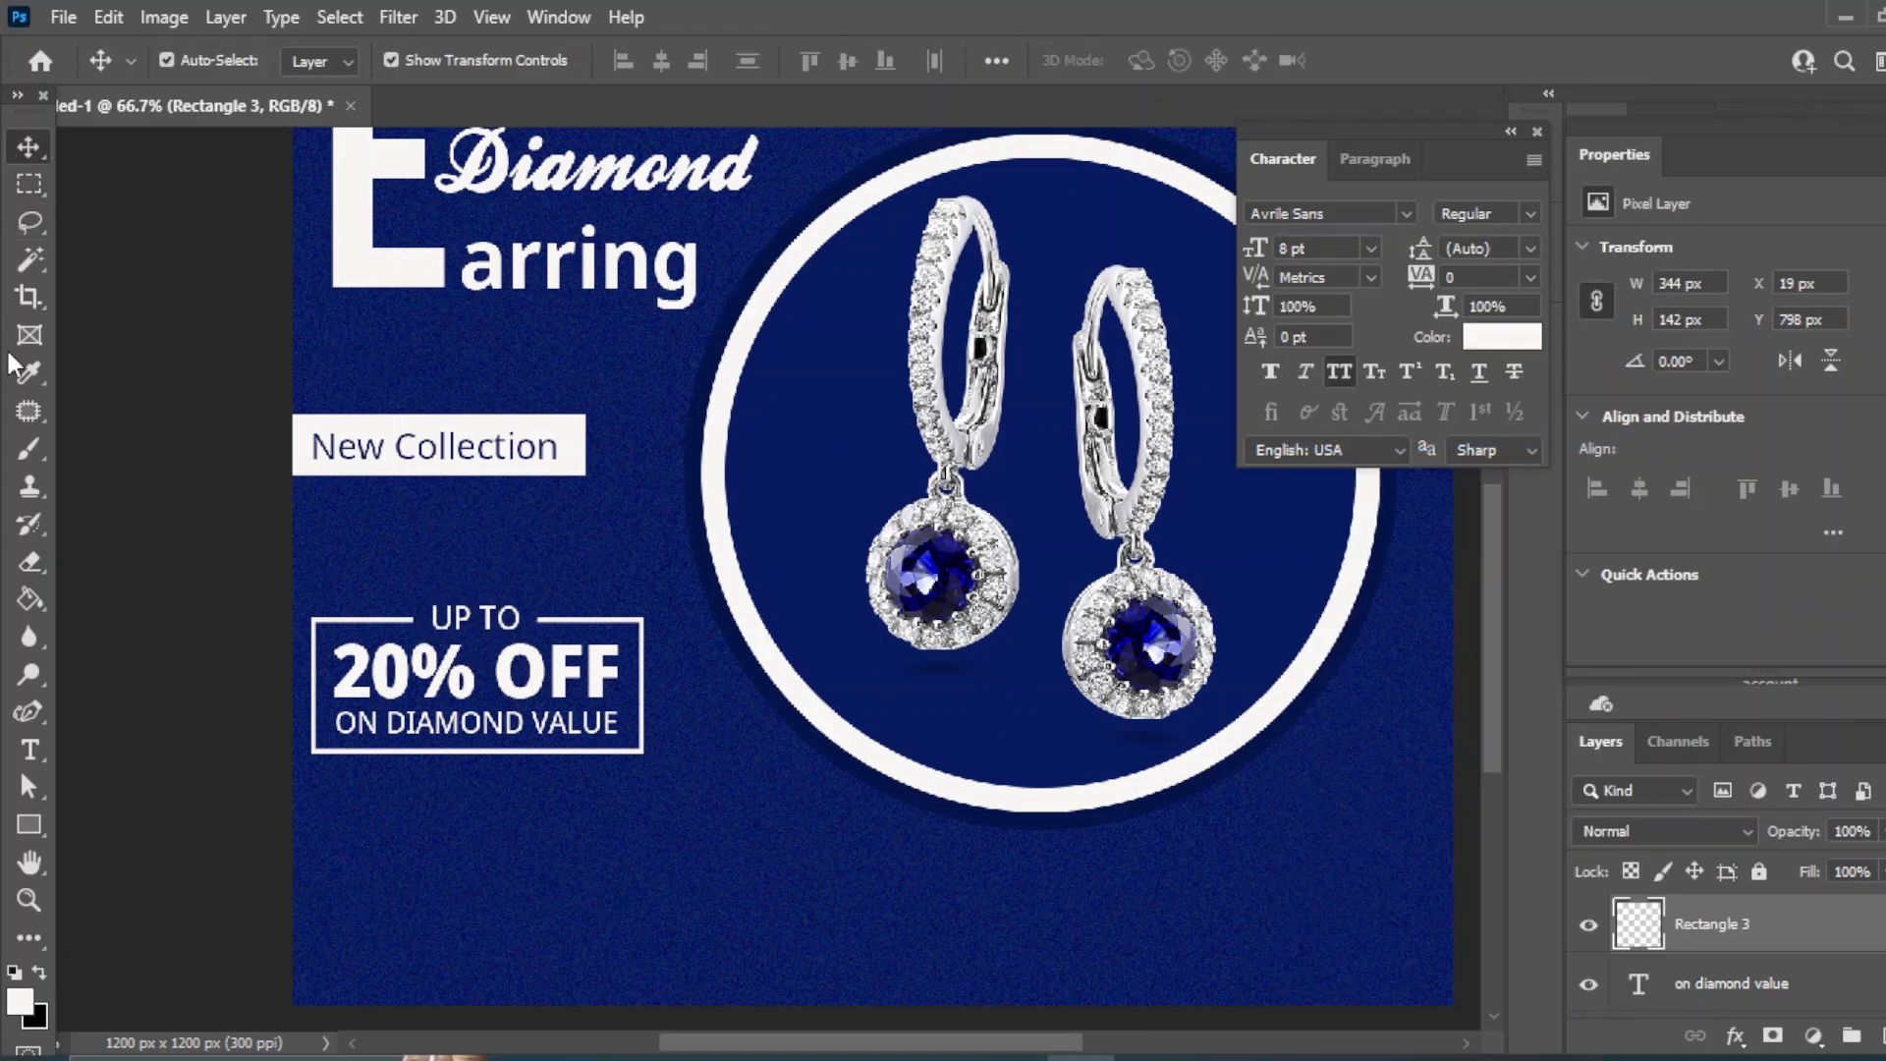
click(506, 629)
scroll(506, 628, right, 2)
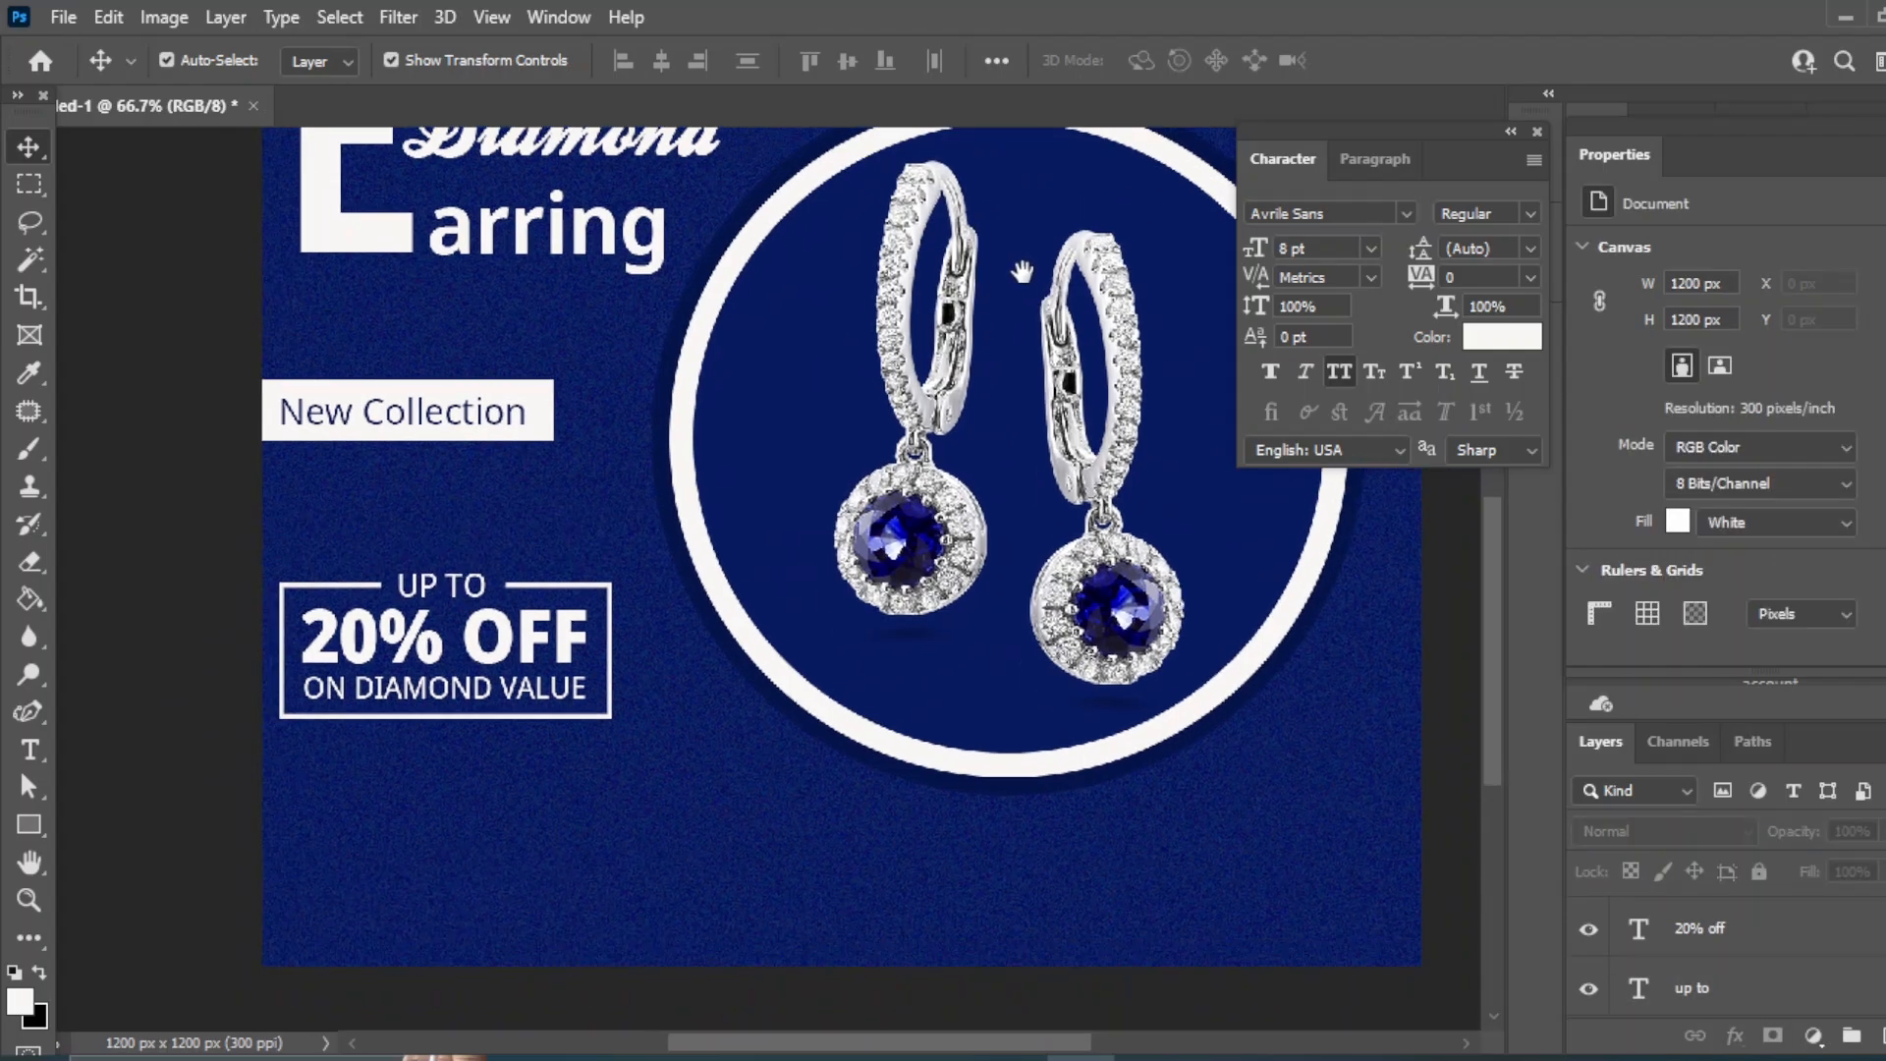
- Add 'shop now' text at 9 pt near the bottom-left
click(157, 653)
click(30, 750)
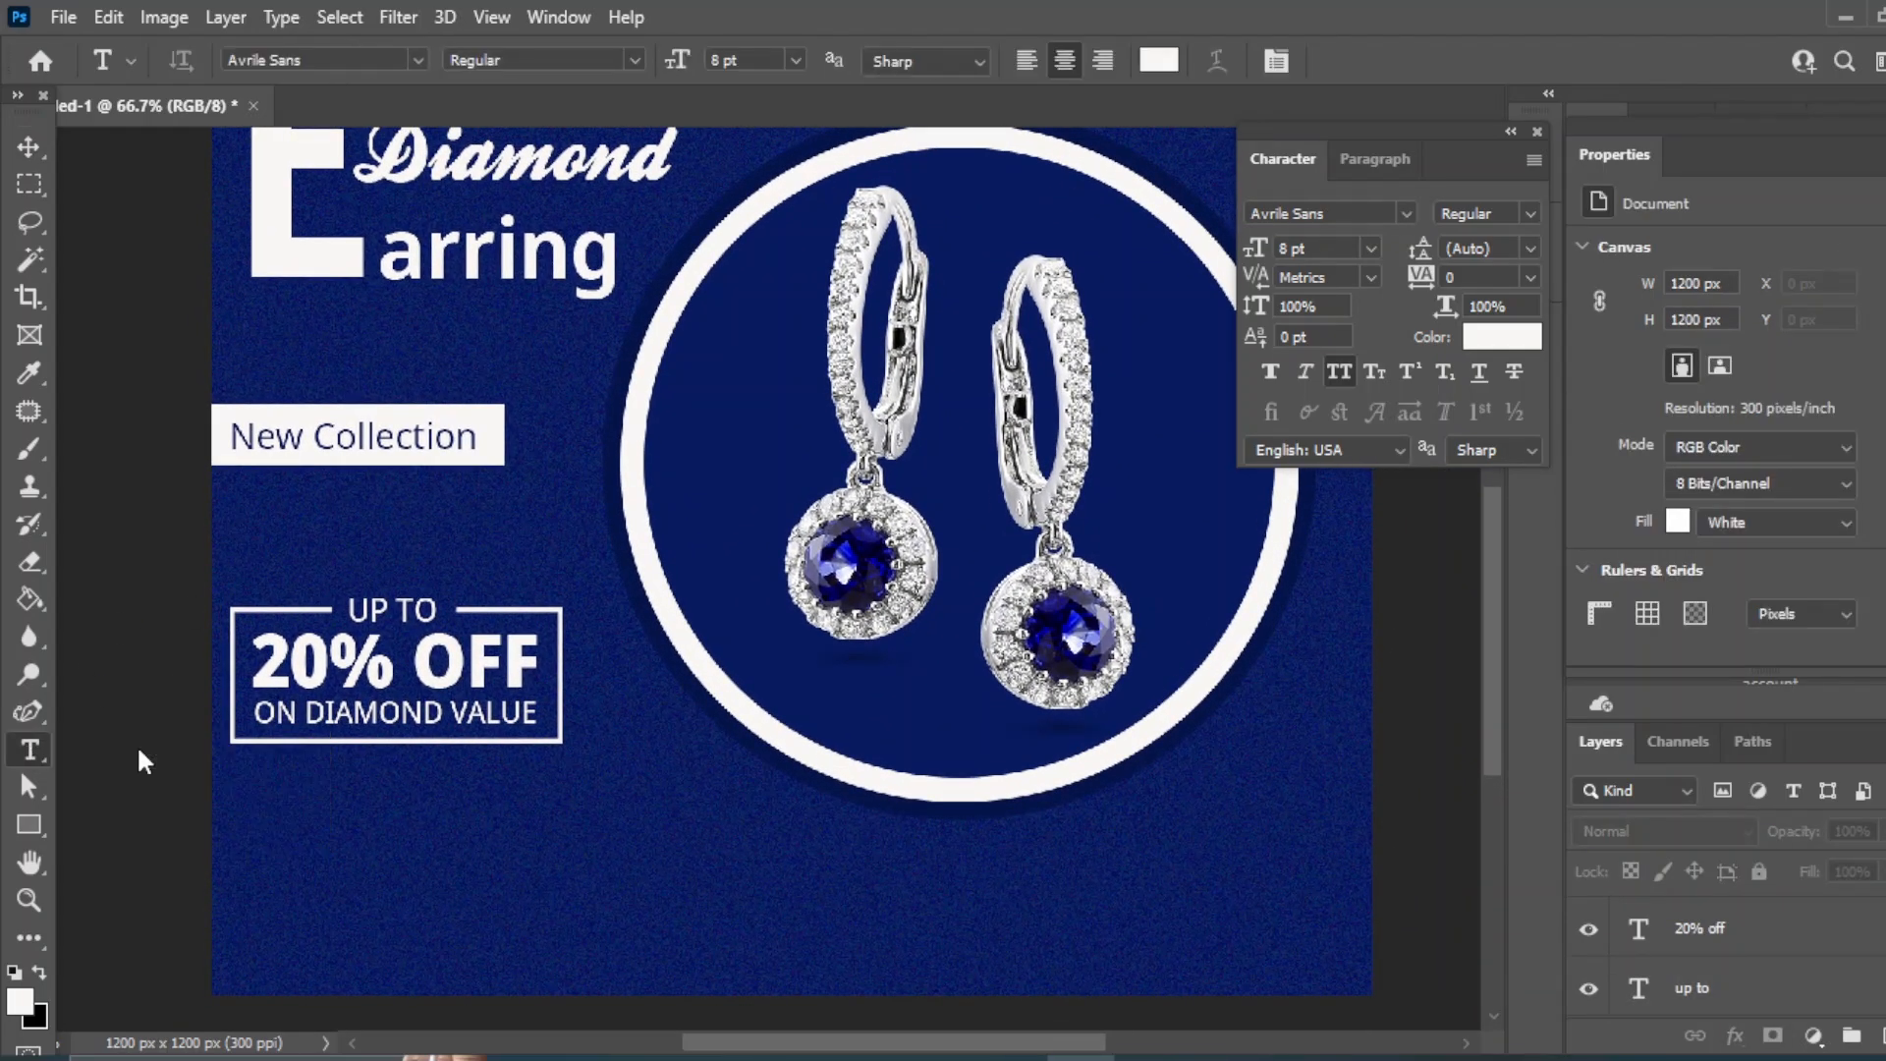
click(248, 905)
text(shop now)
click(35, 145)
click(1371, 247)
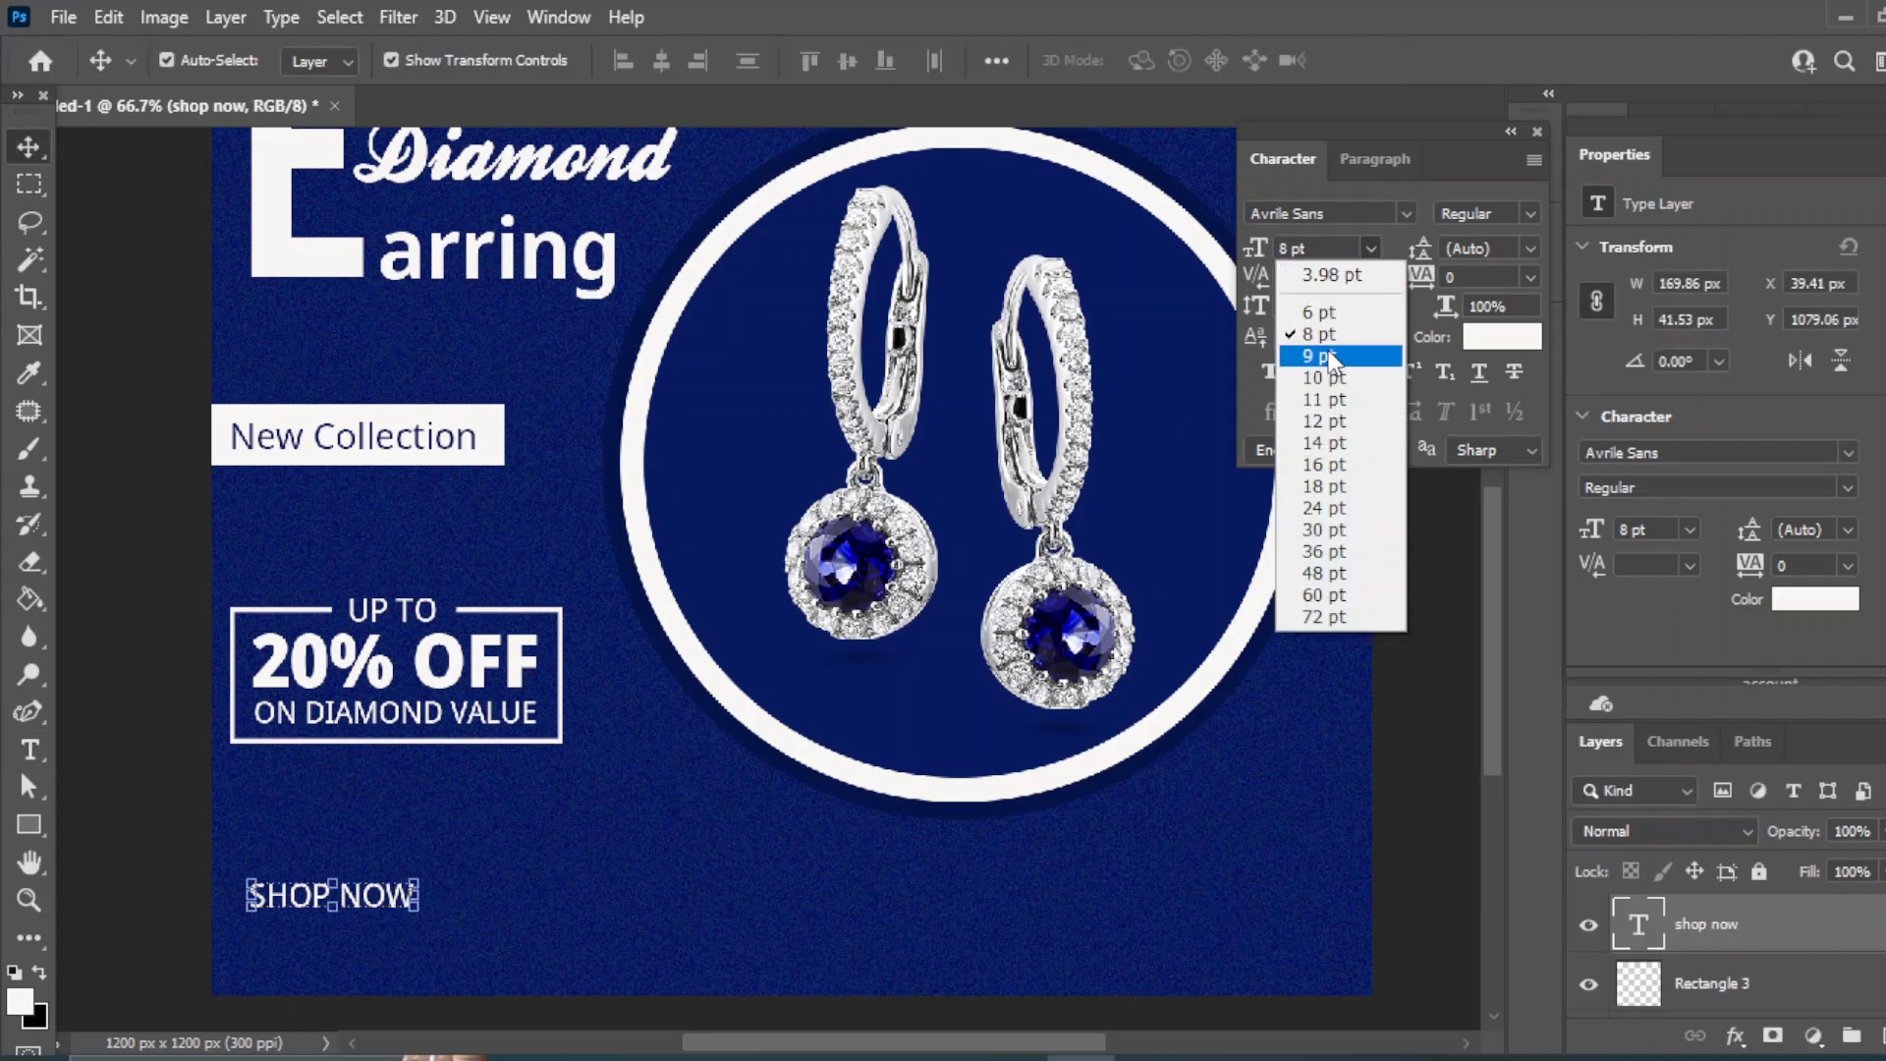
click(1328, 350)
key(shift+Down)
key(shift+Down)
key(shift+Down)
key(shift+Down)
- Draw a white-filled rectangle around SHOP NOW
right_click(29, 826)
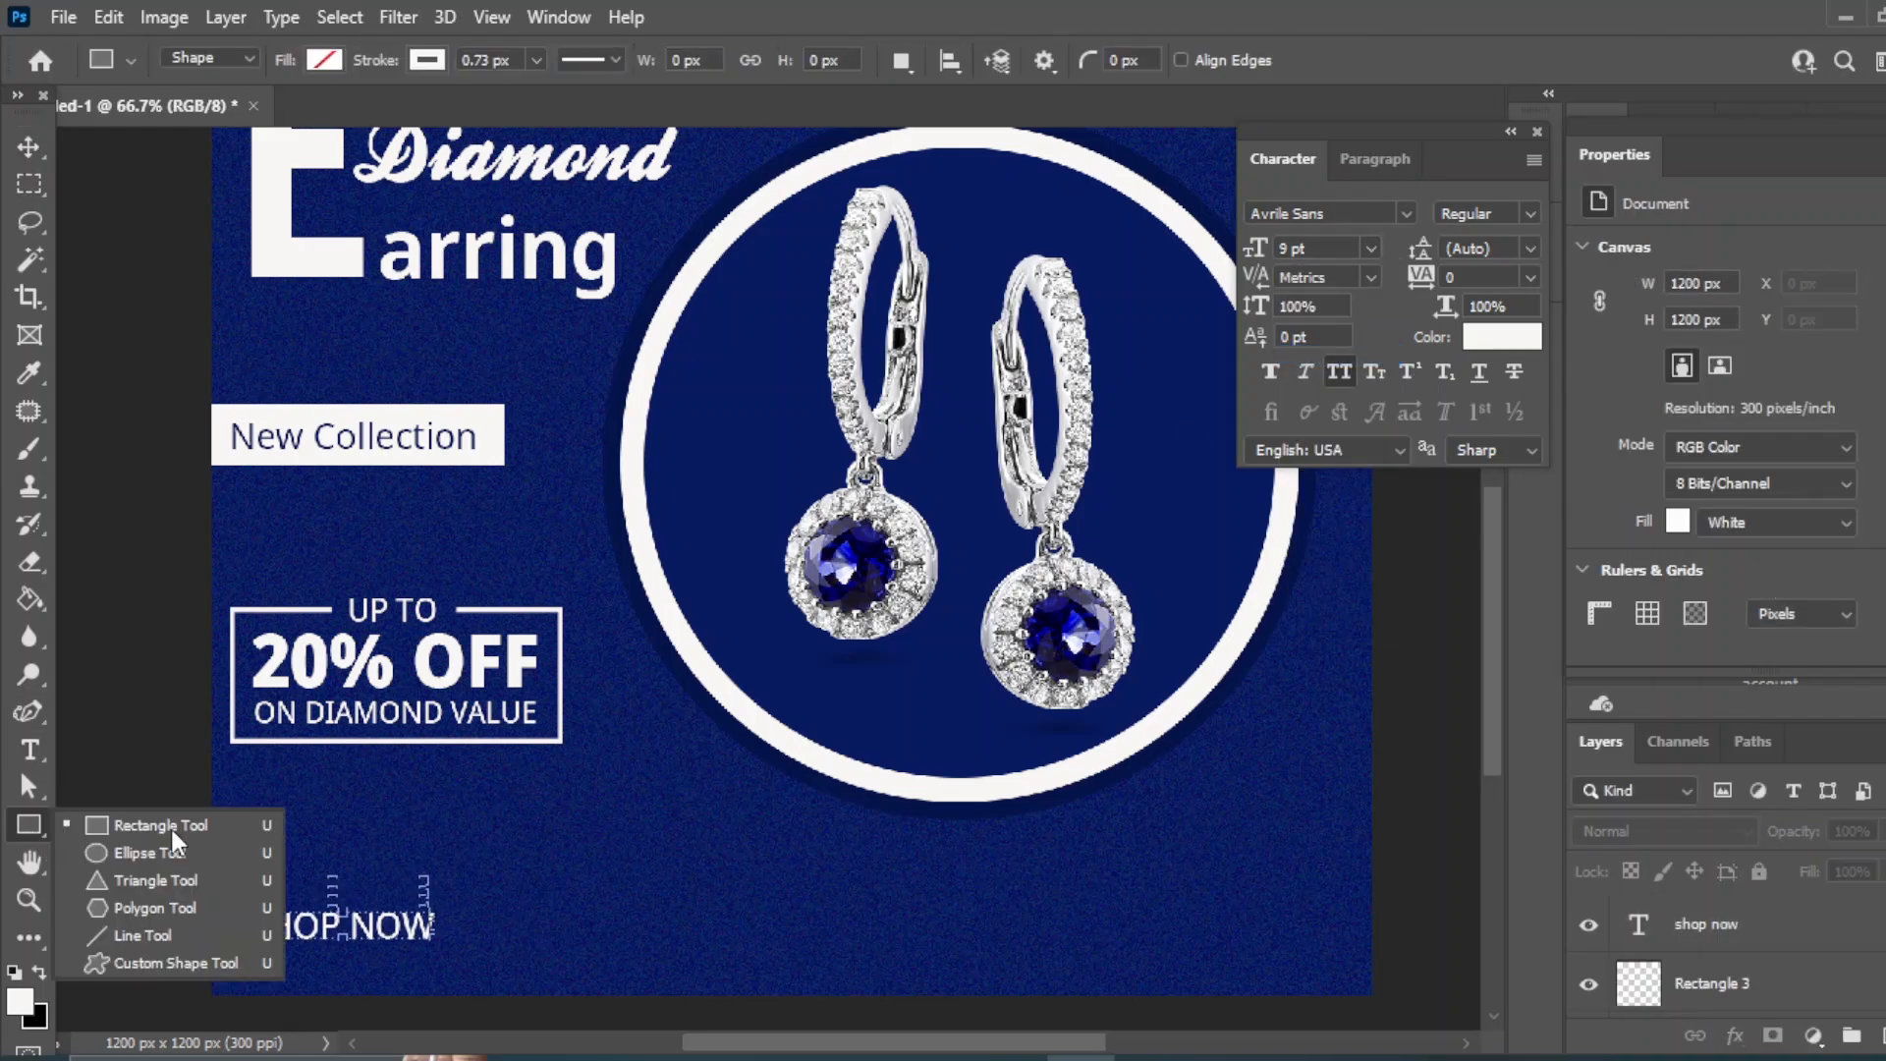
click(147, 825)
drag(239, 898, 453, 951)
click(323, 60)
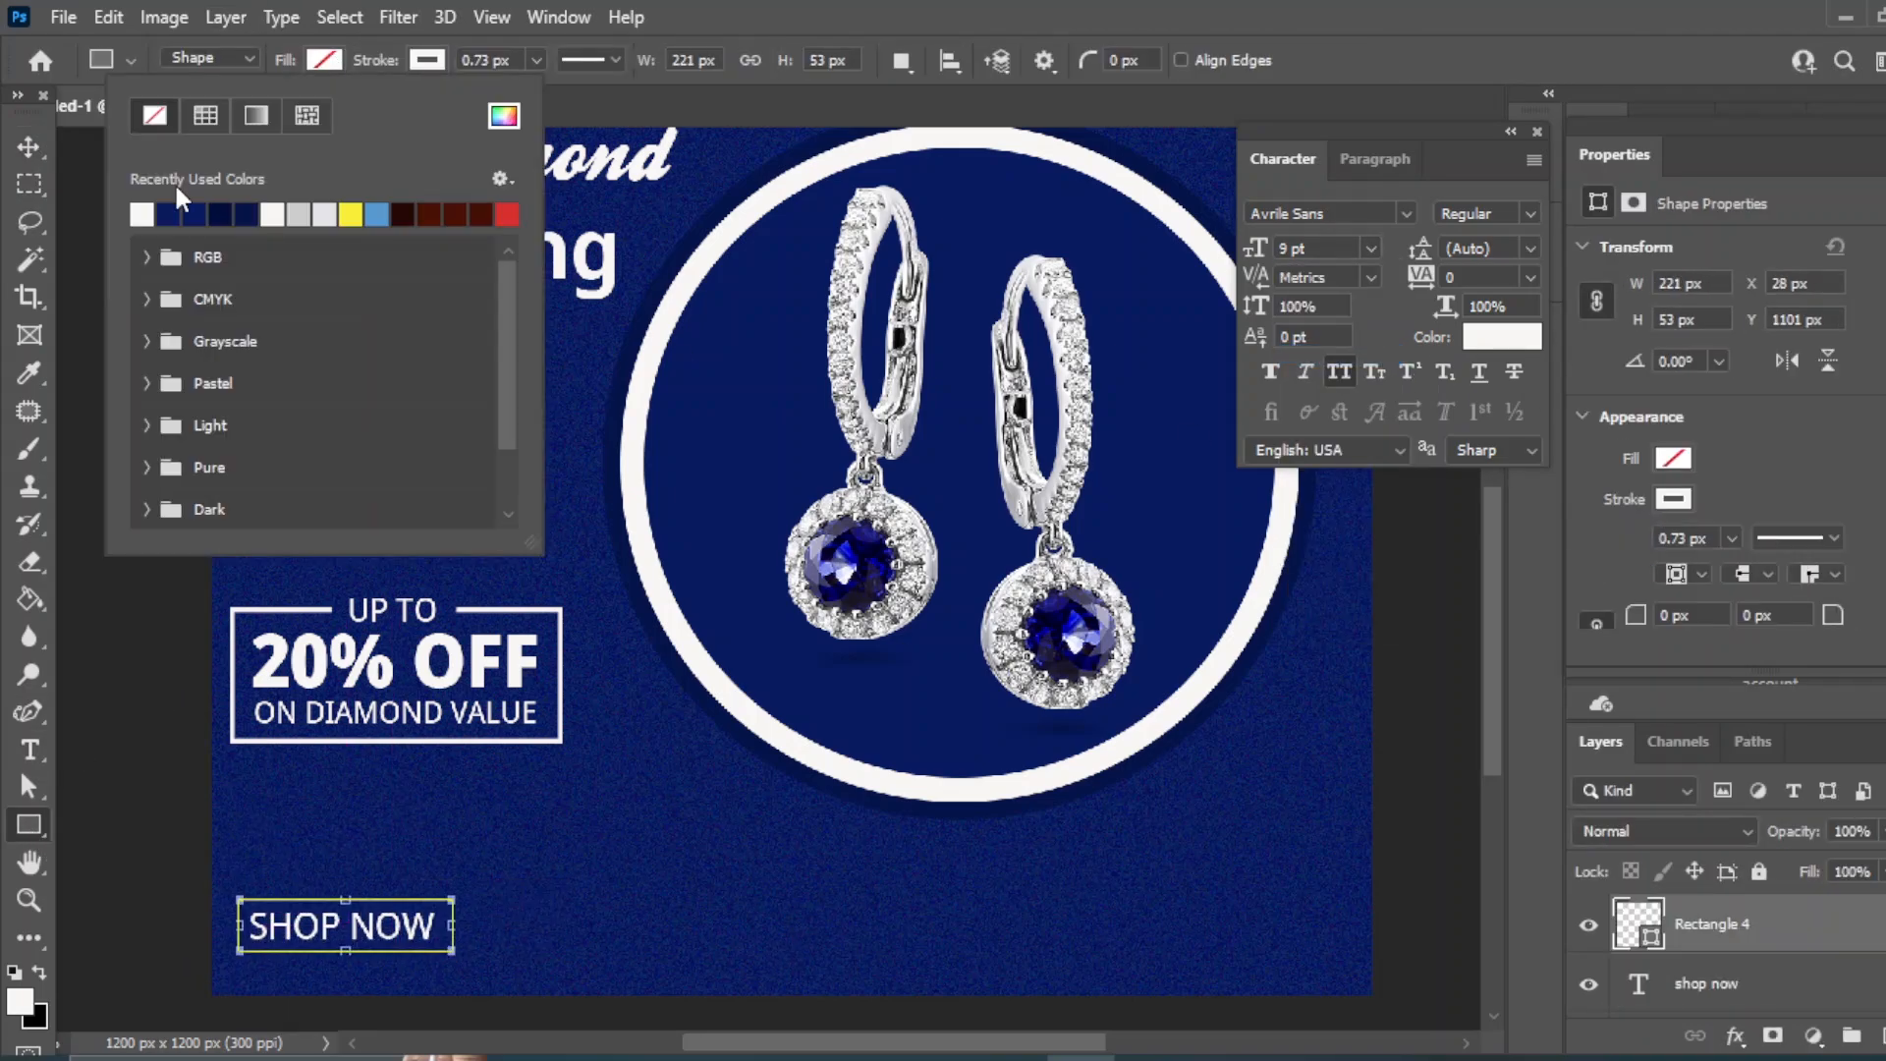
click(142, 214)
click(168, 214)
- Colour SHOP NOW navy and move its layer above the white rectangle
click(28, 146)
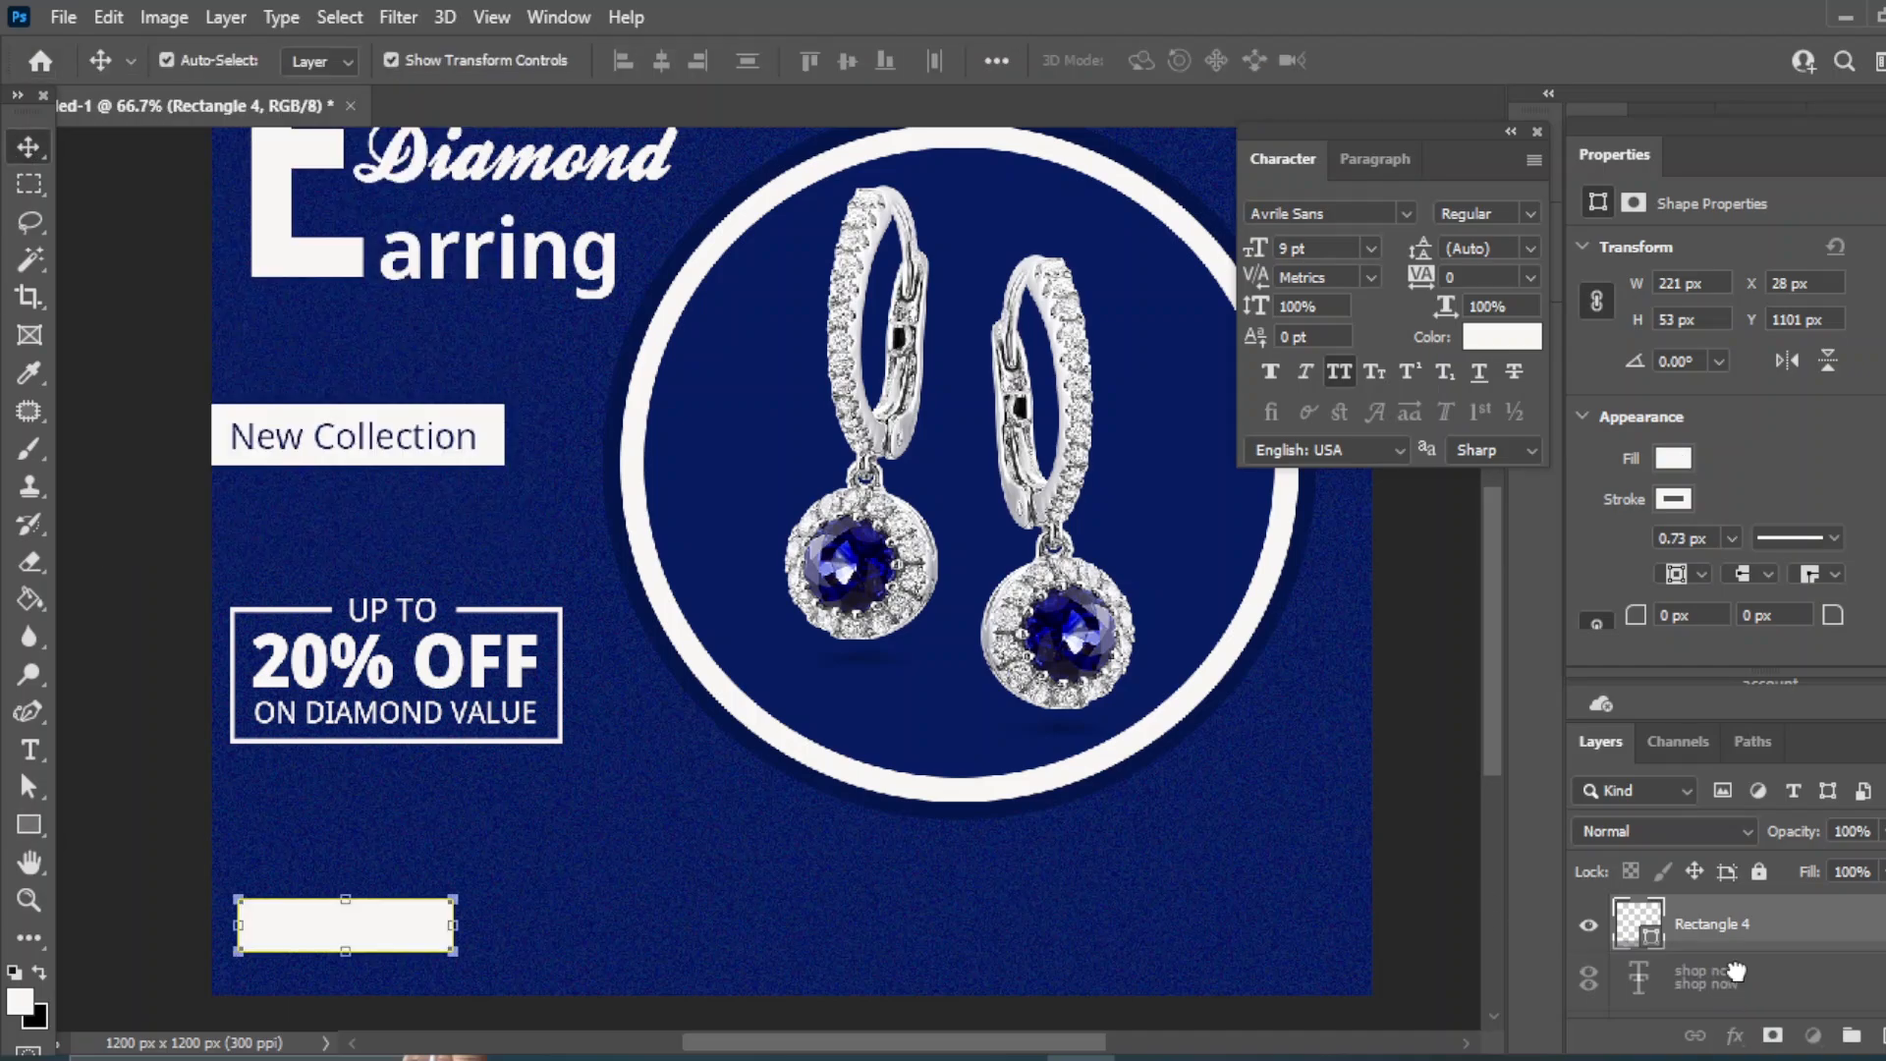
click(1706, 983)
click(1502, 336)
click(775, 408)
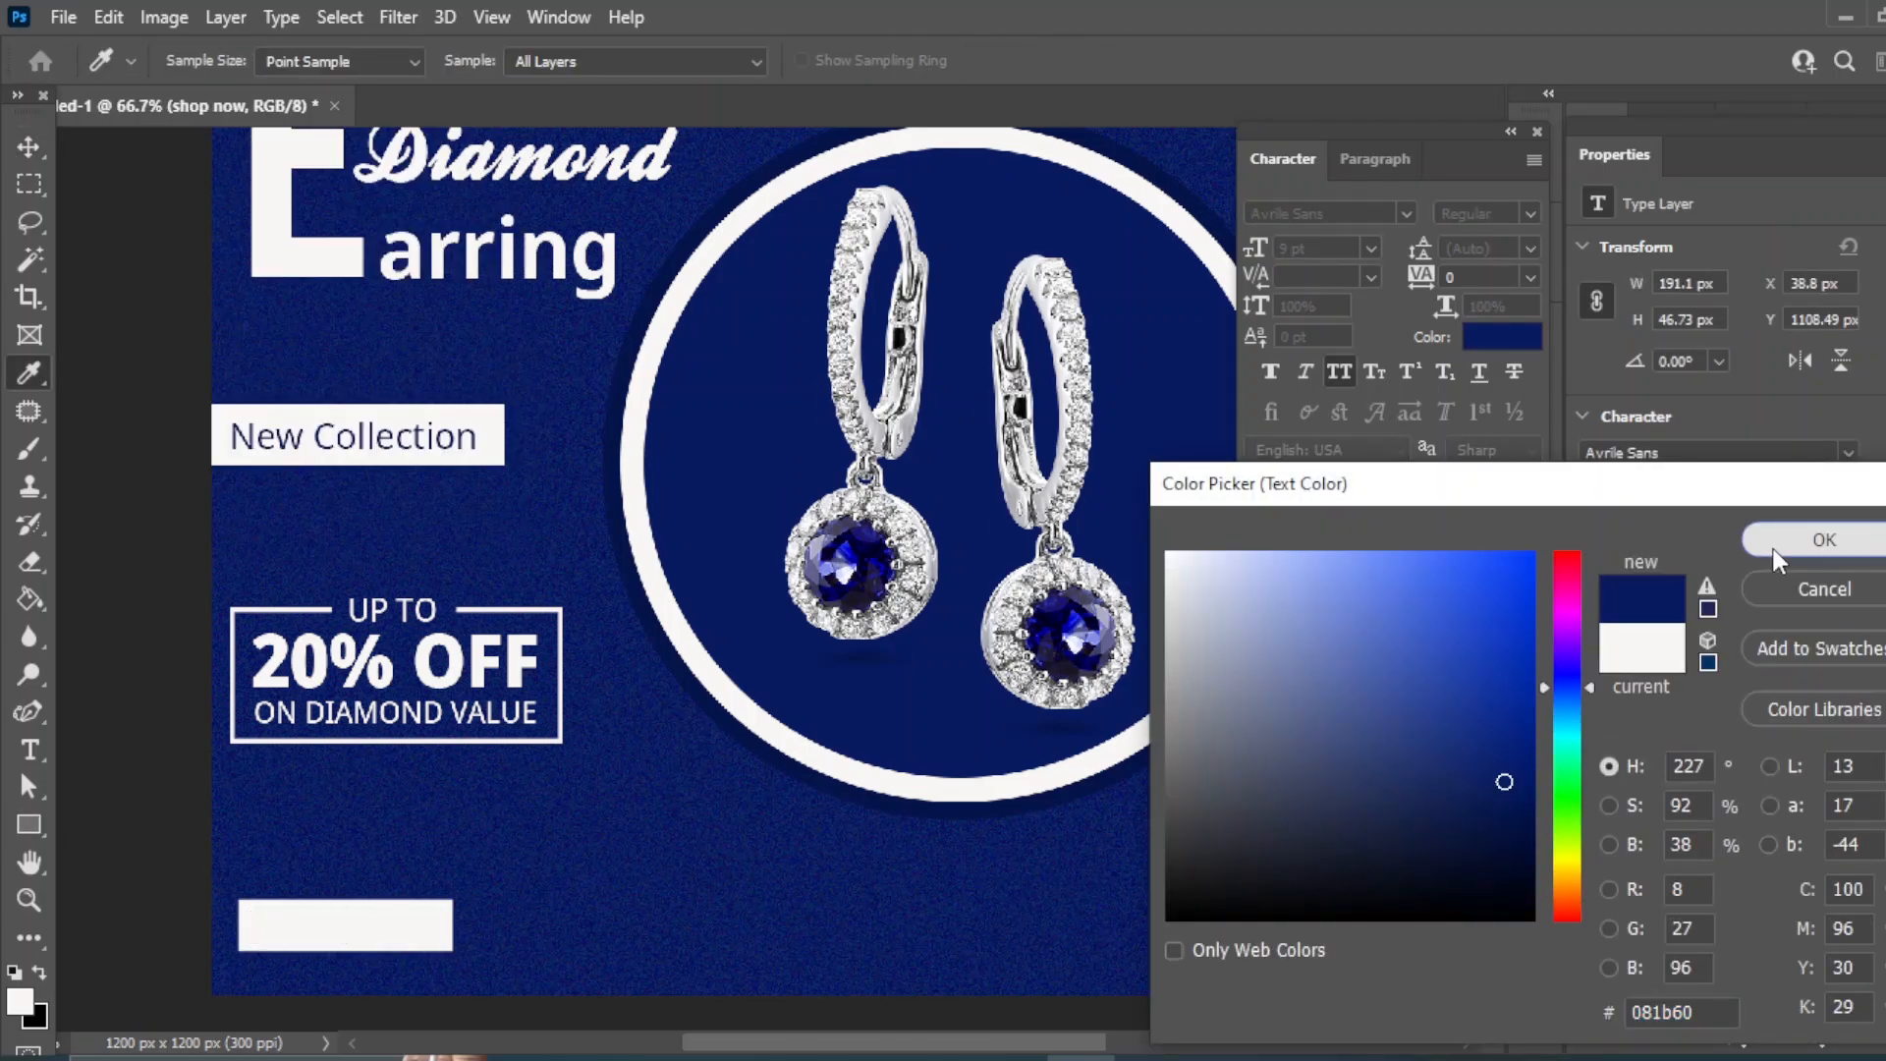
click(1819, 539)
drag(1701, 995, 1710, 928)
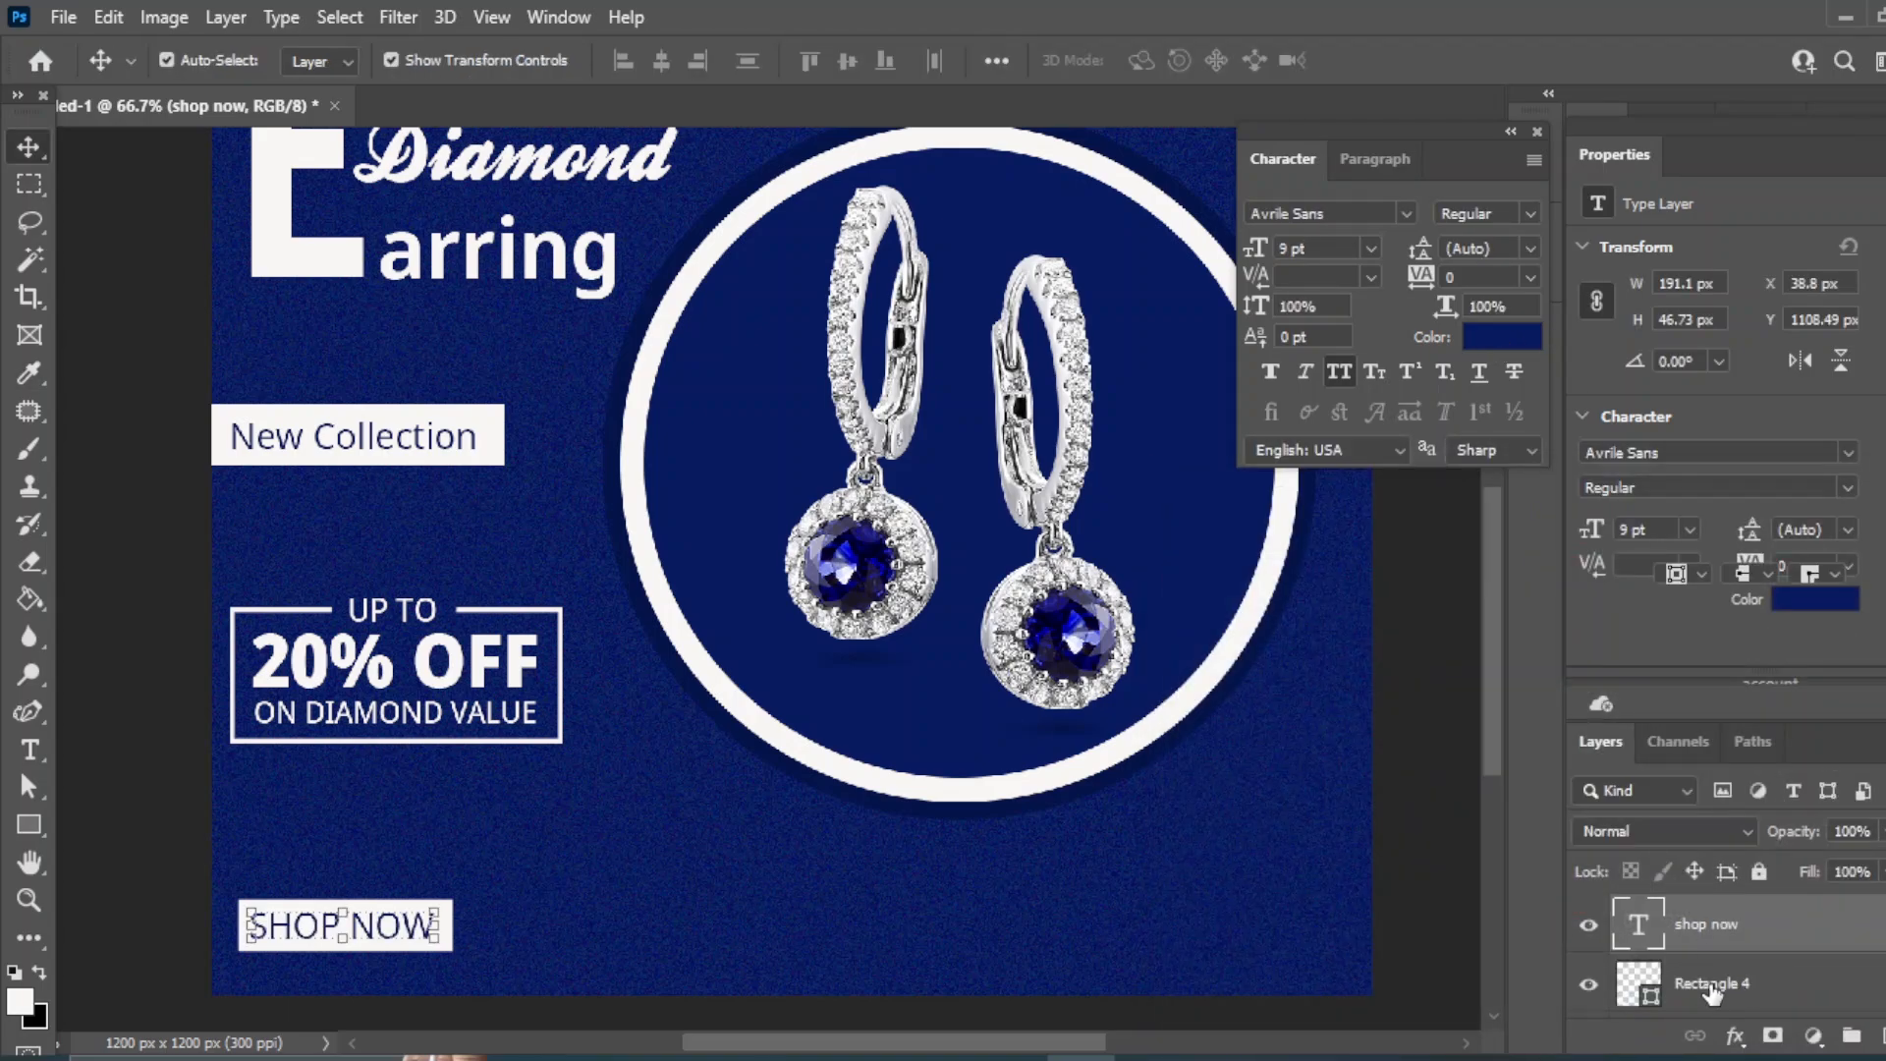
click(1711, 988)
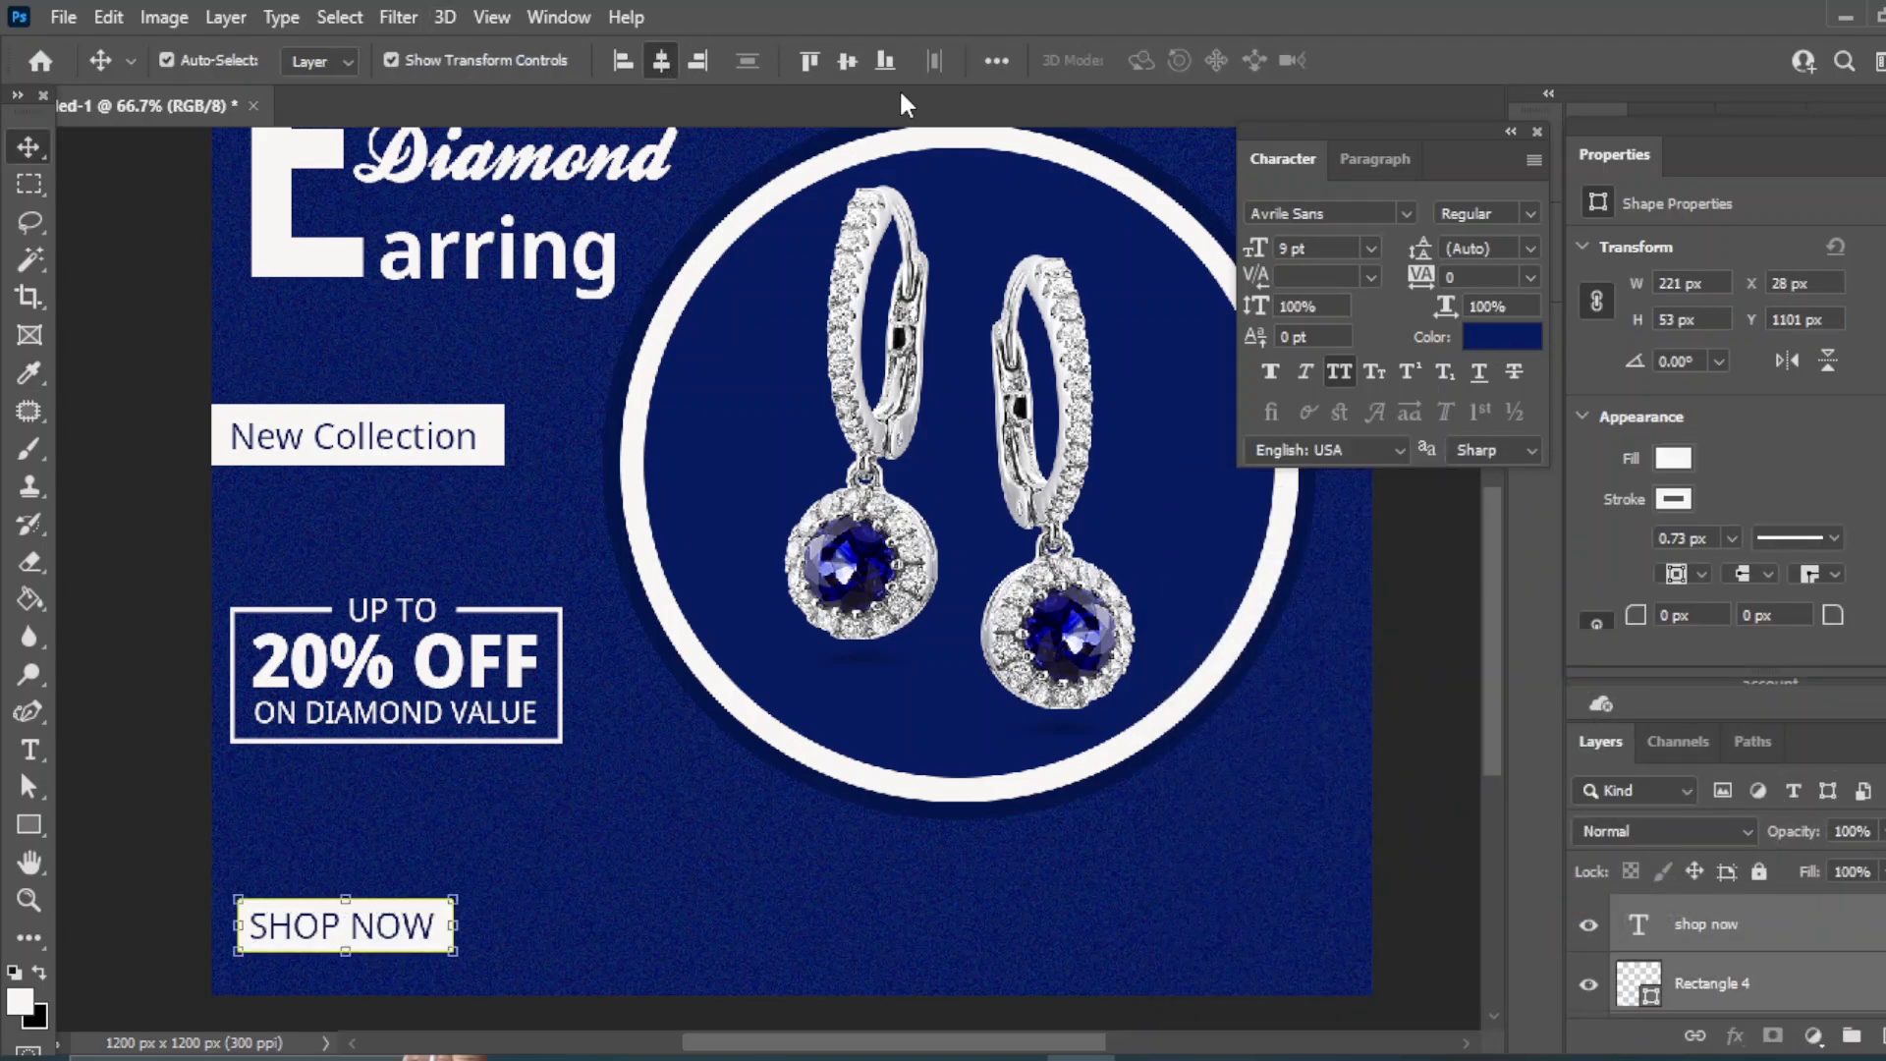
click(148, 539)
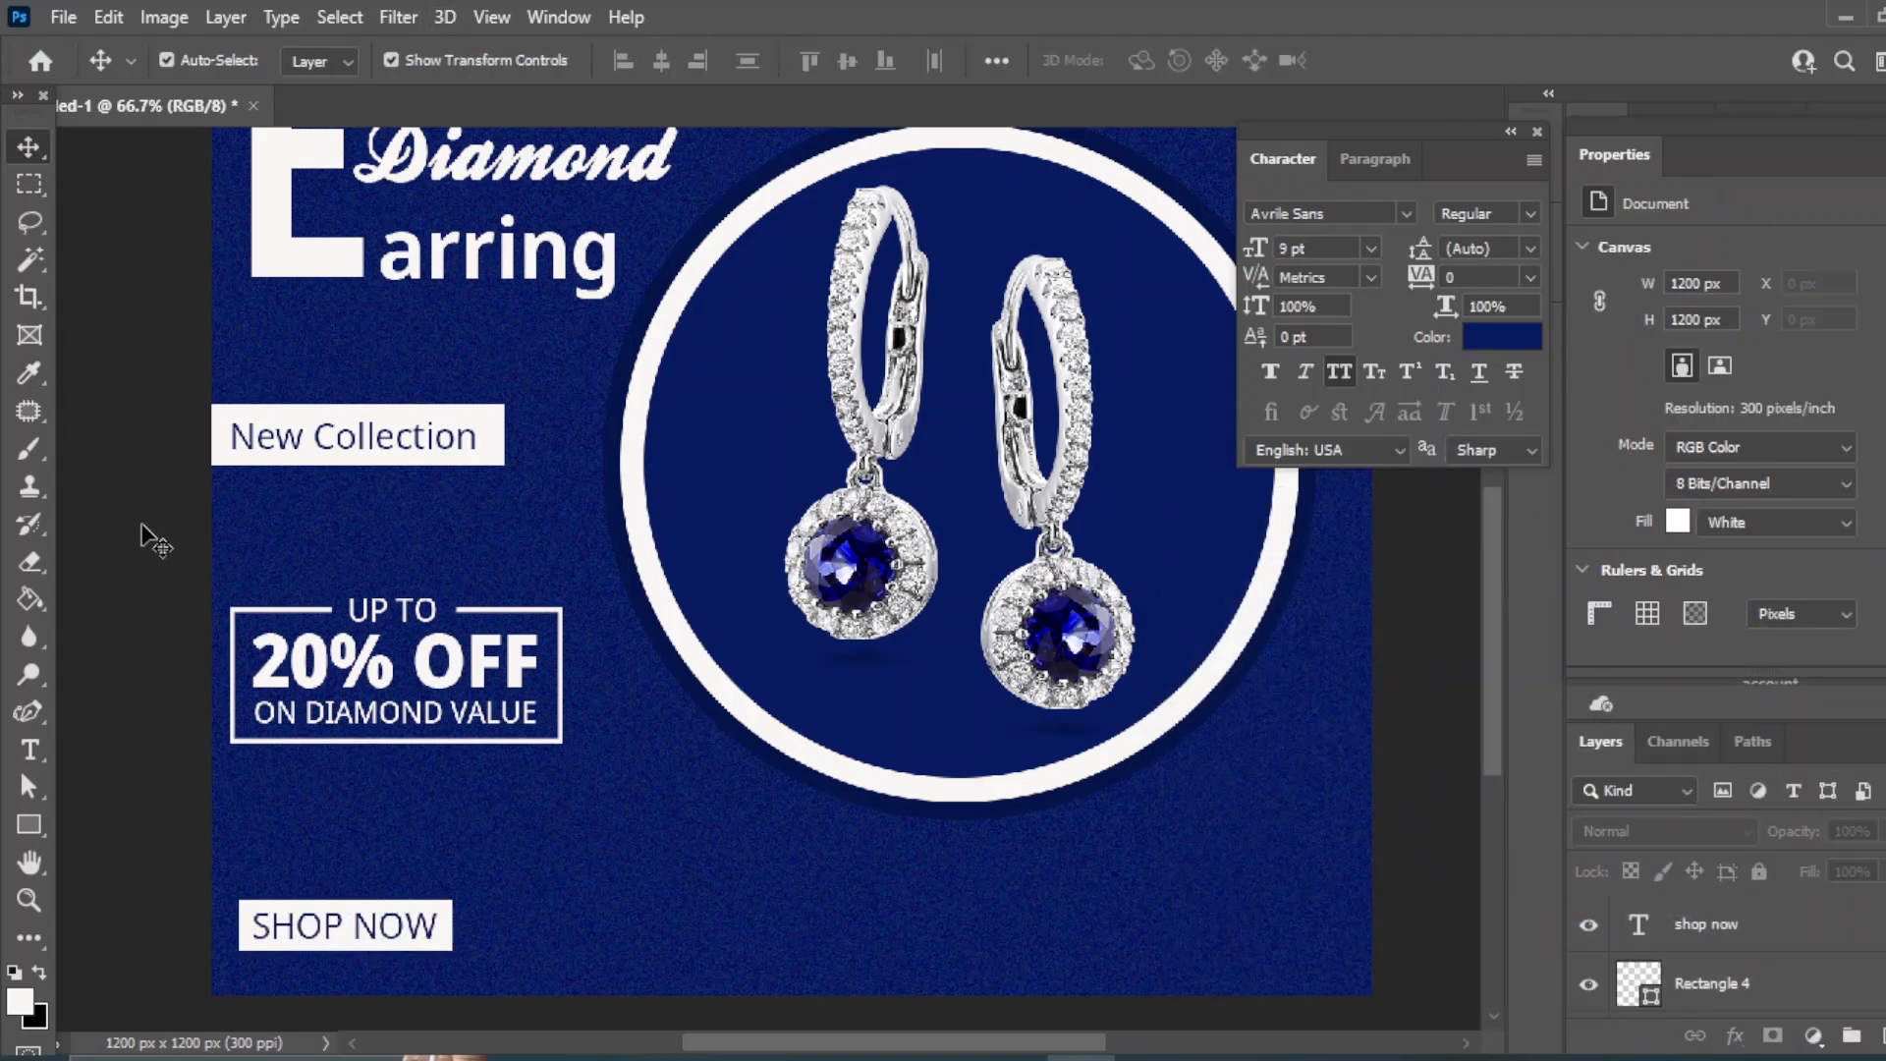
- Duplicate the SHOP NOW text, make the copy white and turn off All Caps
click(378, 941)
drag(358, 947, 712, 924)
click(1503, 337)
click(1179, 552)
click(1819, 540)
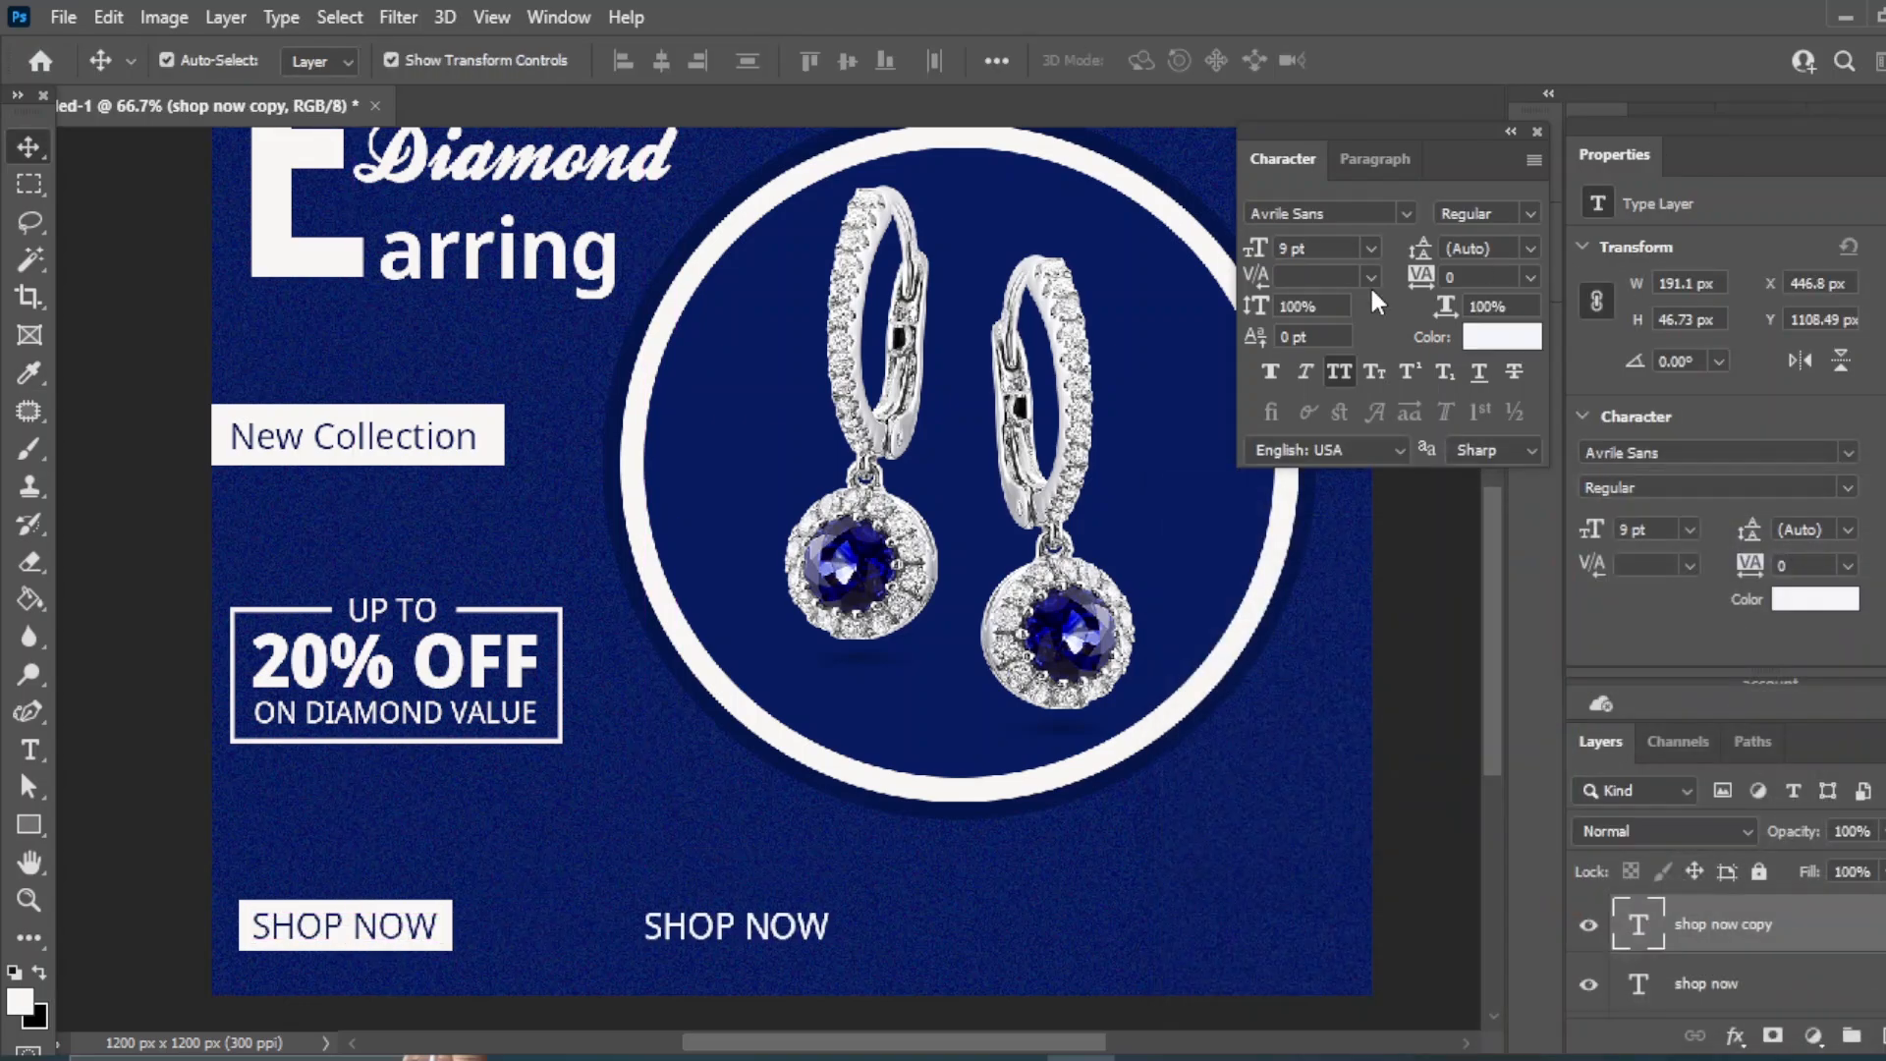
click(1341, 371)
right_click(30, 750)
click(128, 747)
click(751, 942)
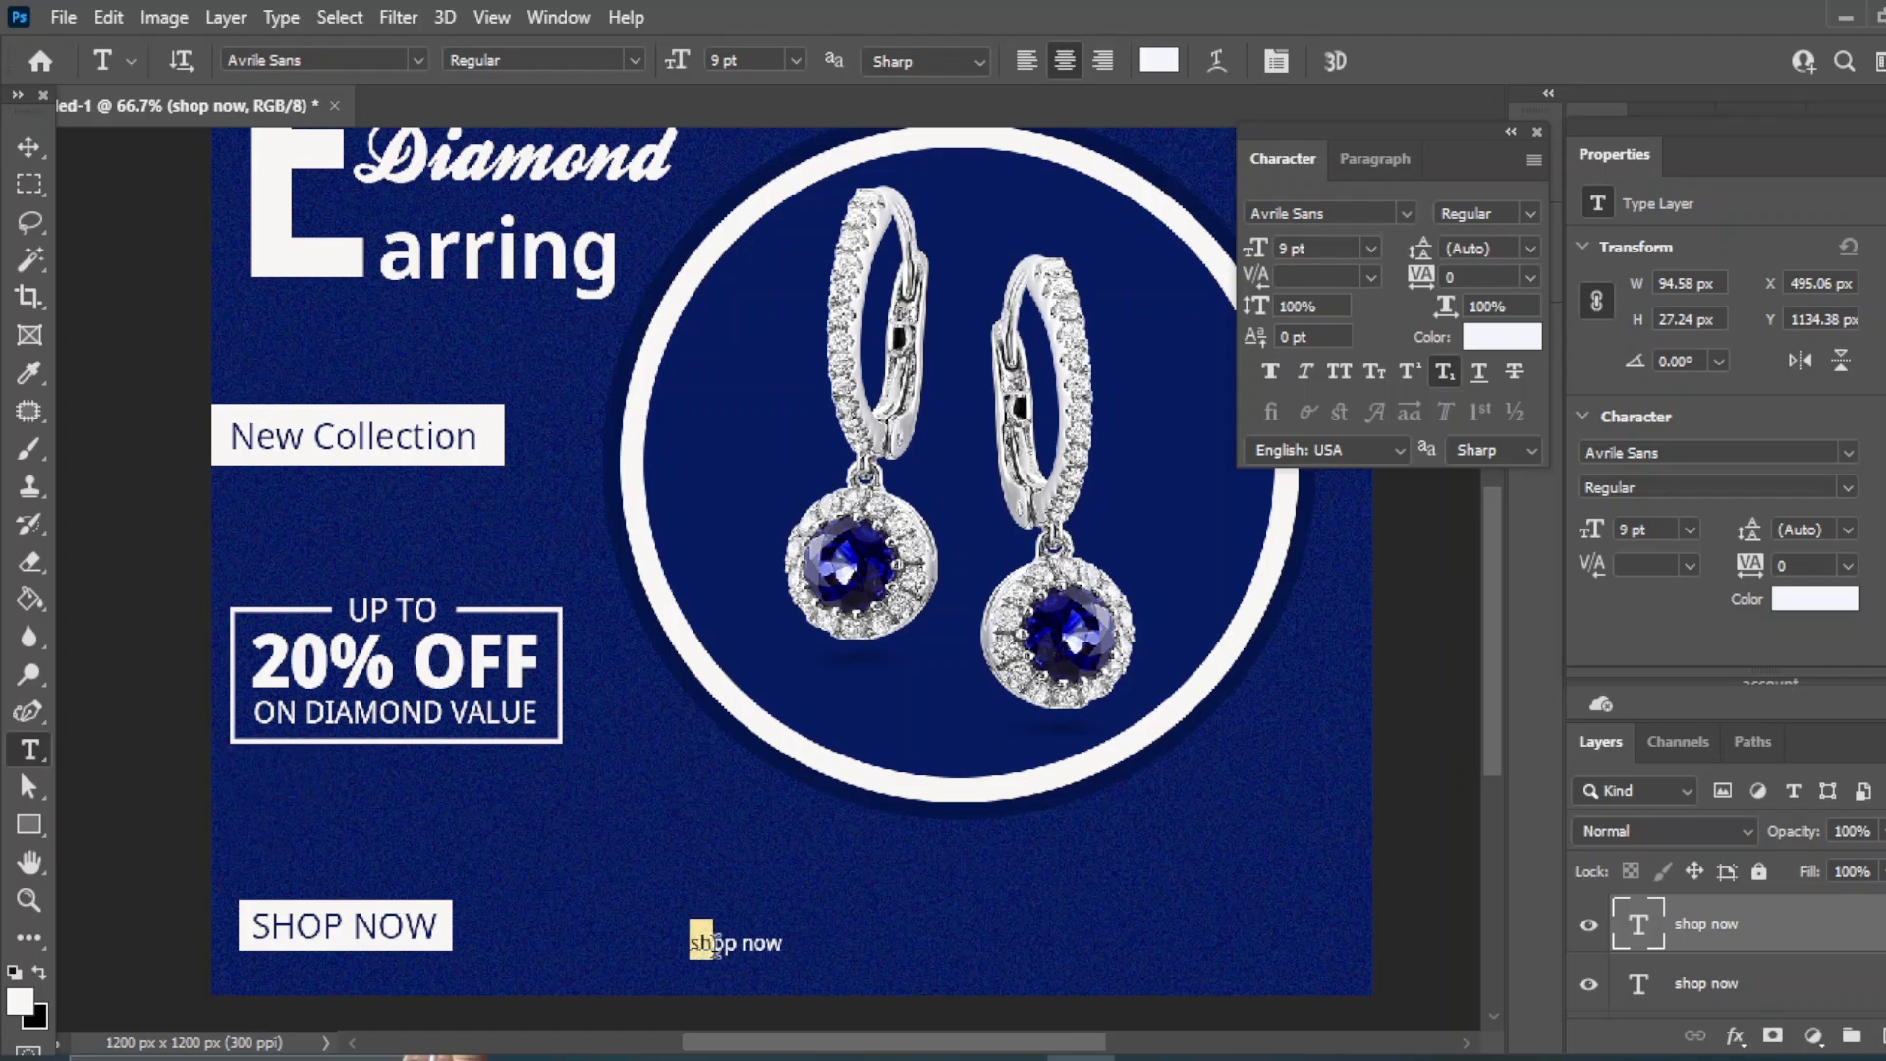
text(www.socialmedia)
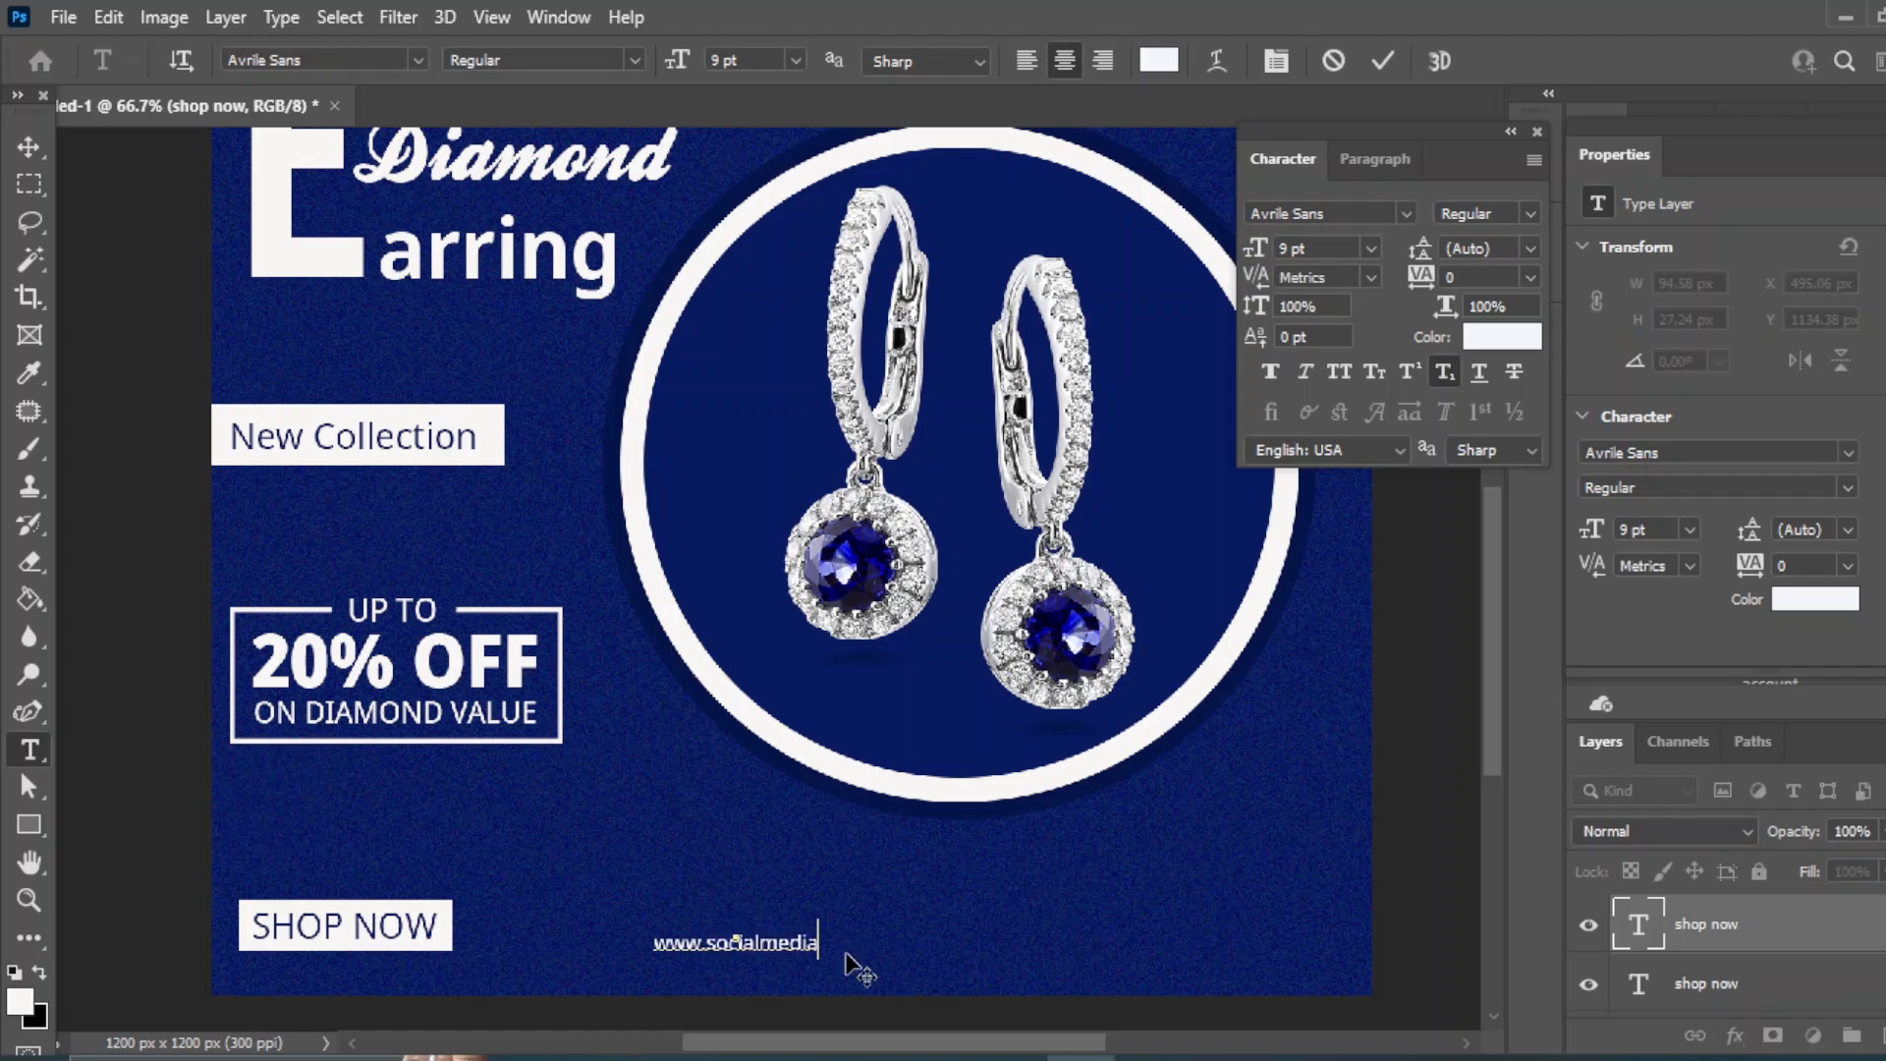
text(.com)
key(ctrl+Return)
key(v)
click(1371, 247)
click(1316, 395)
scroll(1733, 953, down, 2)
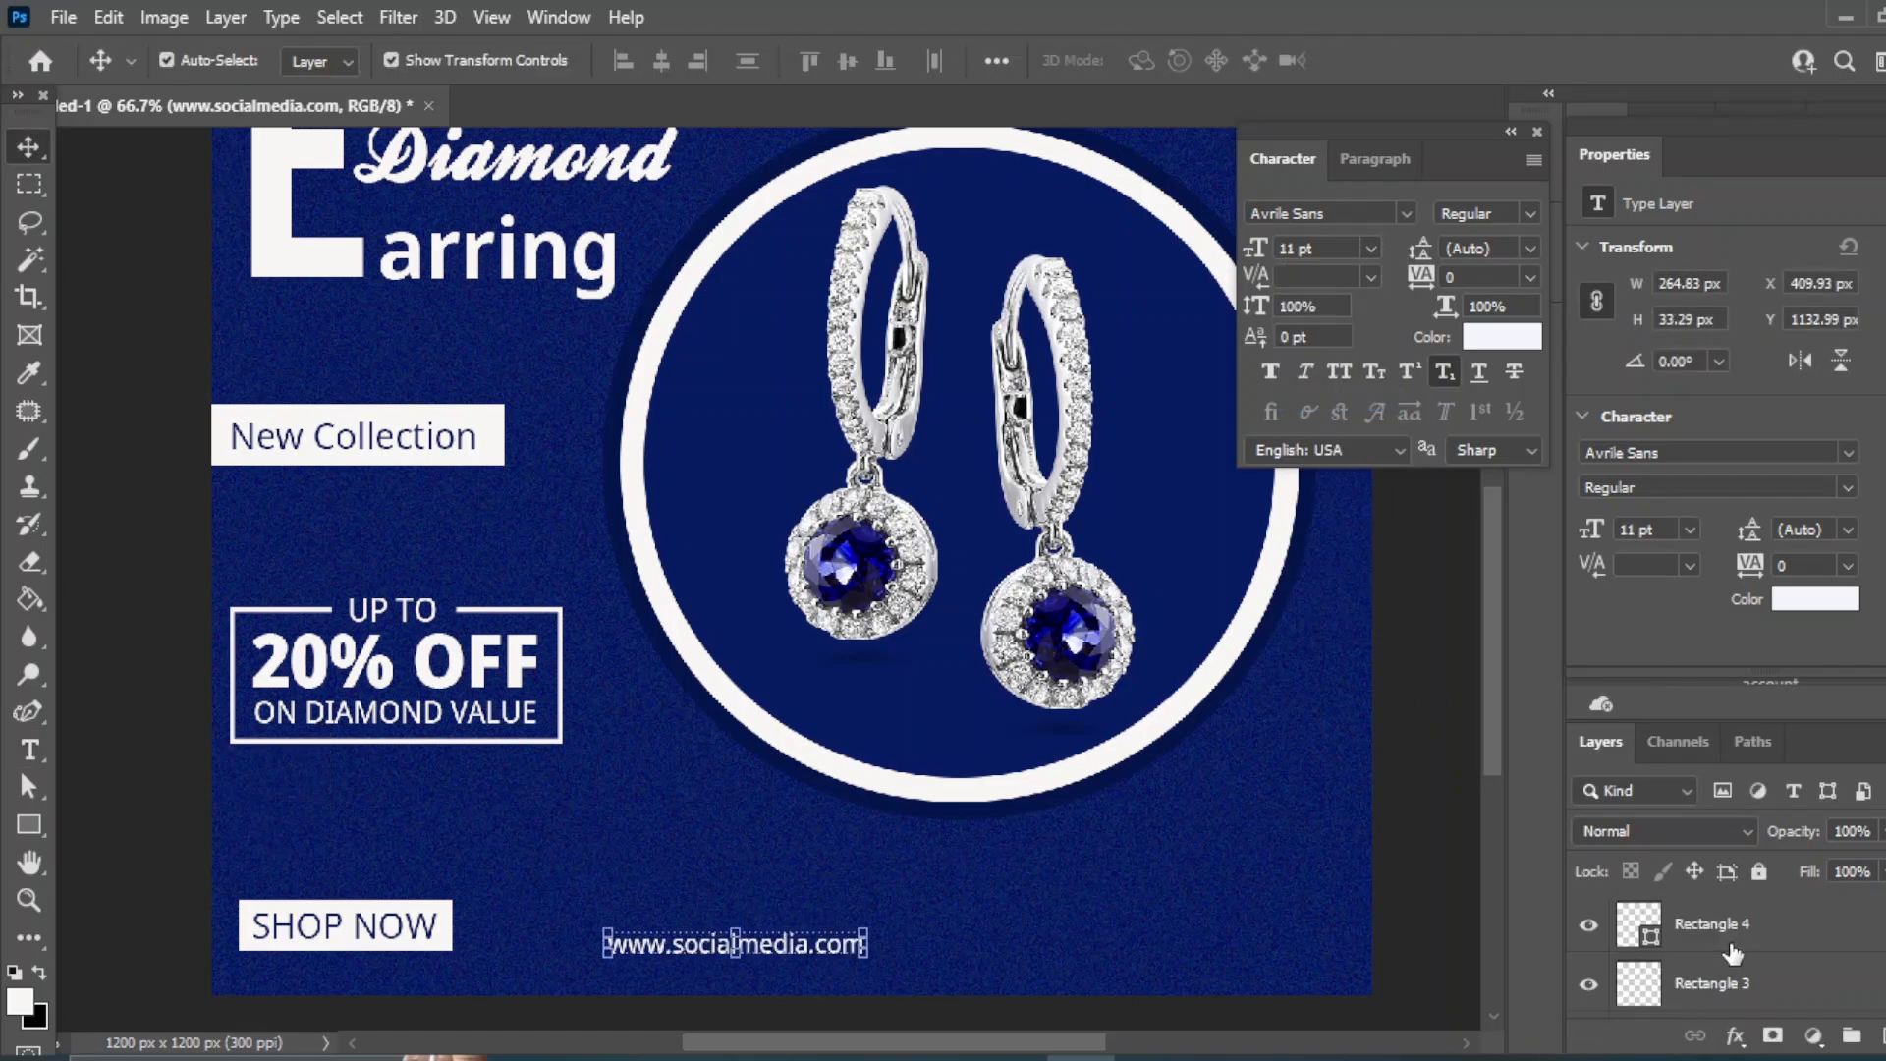
ctrl+click(1732, 945)
click(662, 60)
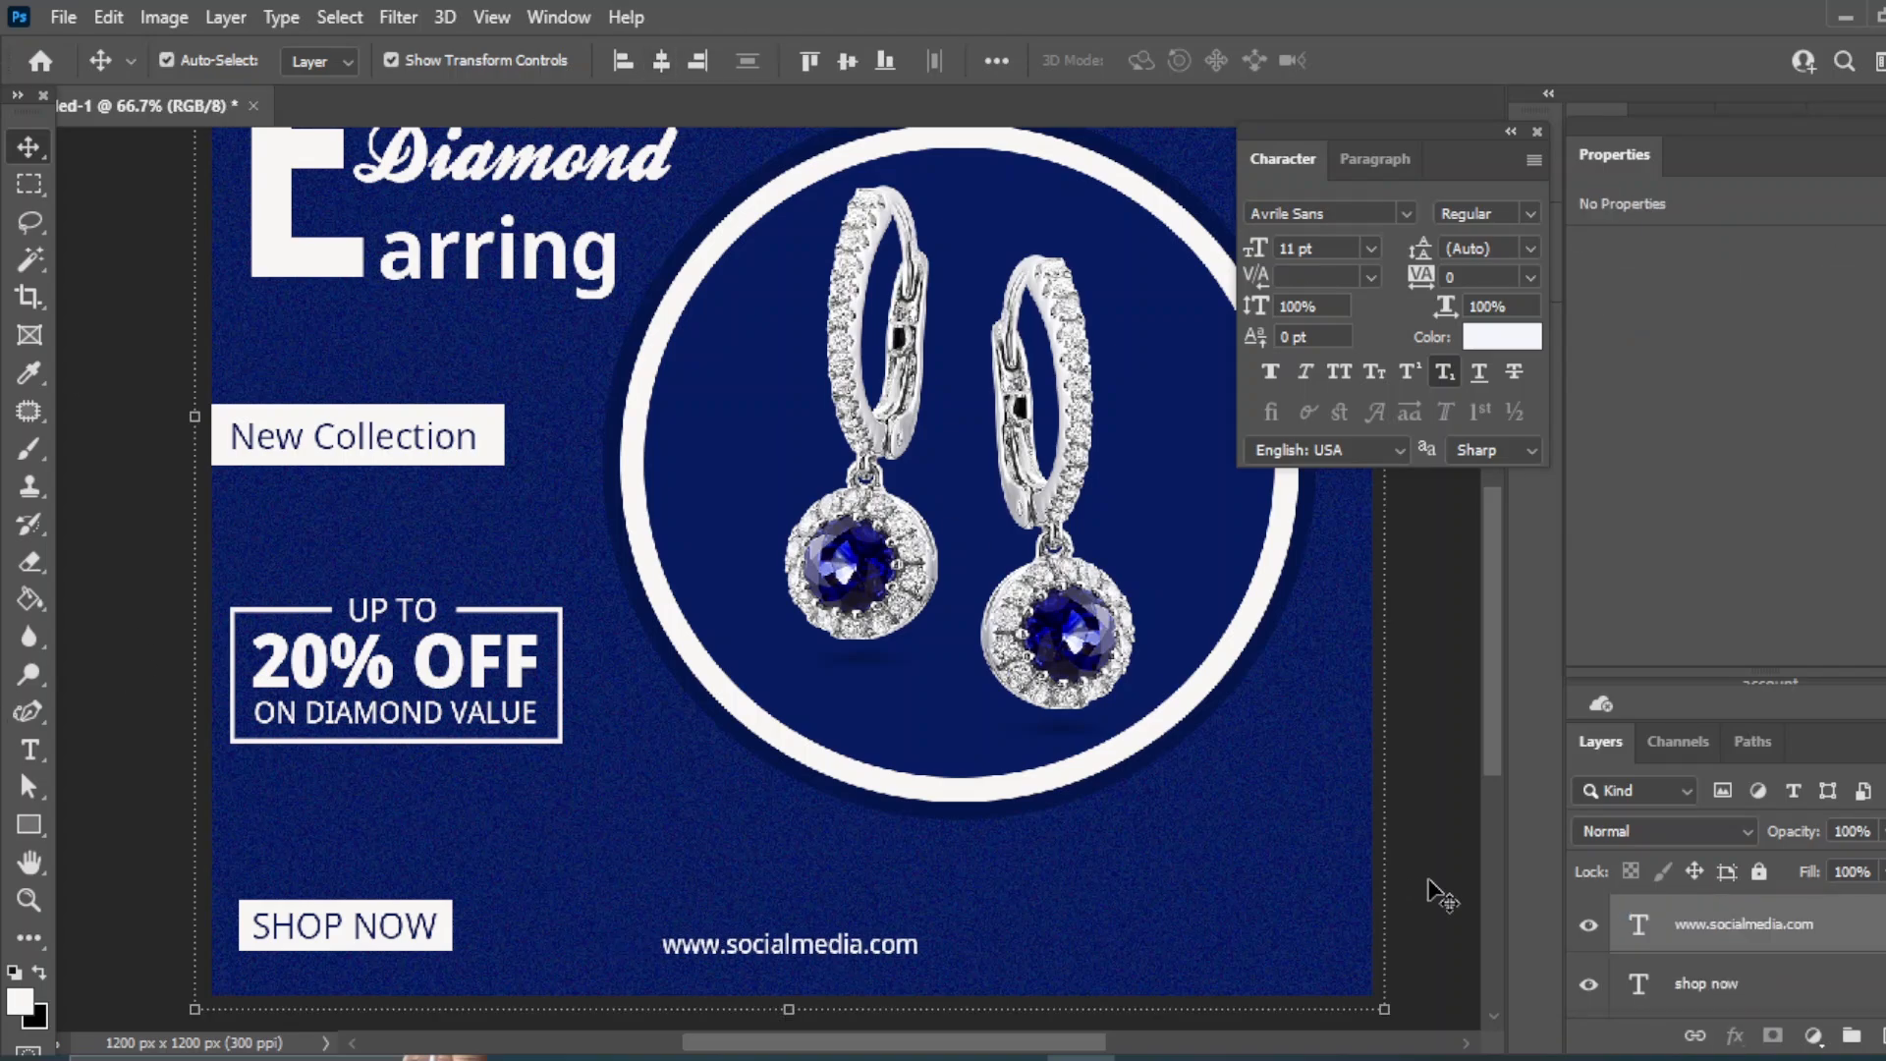
- Copy the URL to the right and replace it with the contact phone number in 16 pt Medium
drag(835, 945, 1277, 940)
key(t)
double_click(1238, 943)
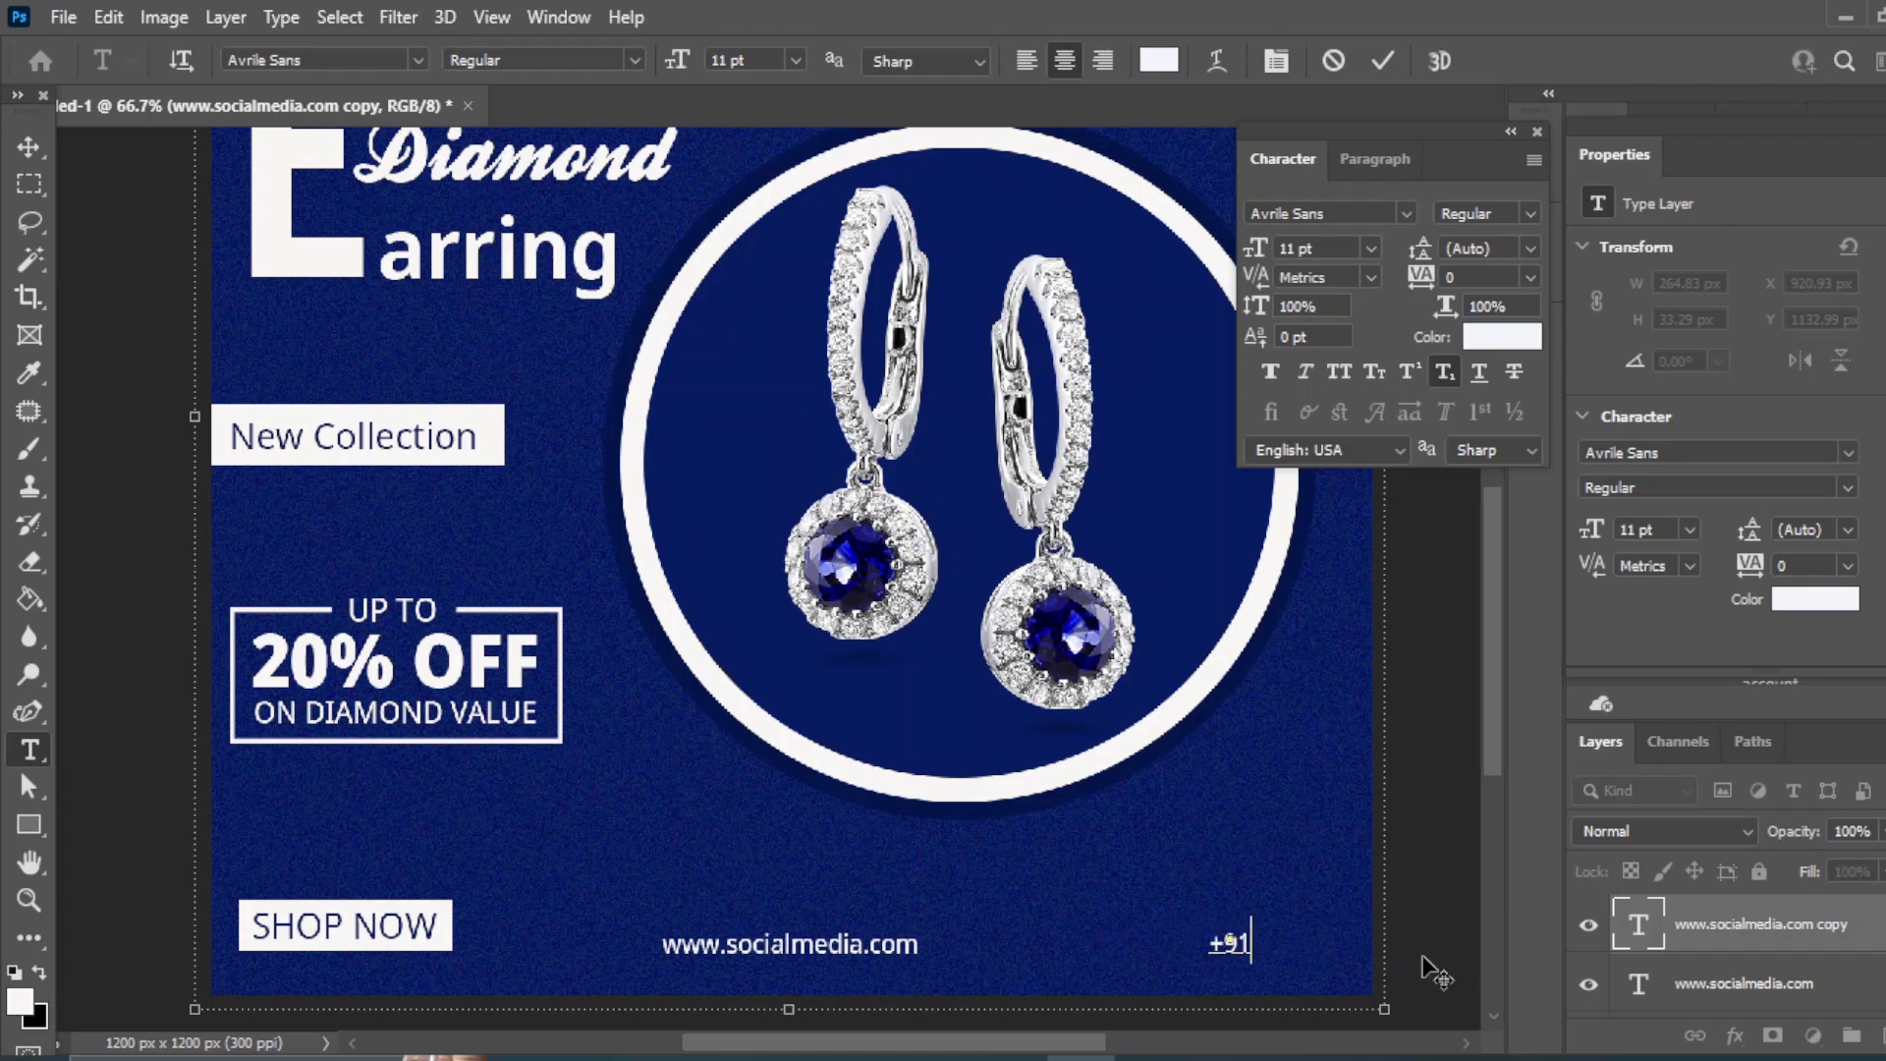
key(ctrl+Return)
key(v)
click(1371, 249)
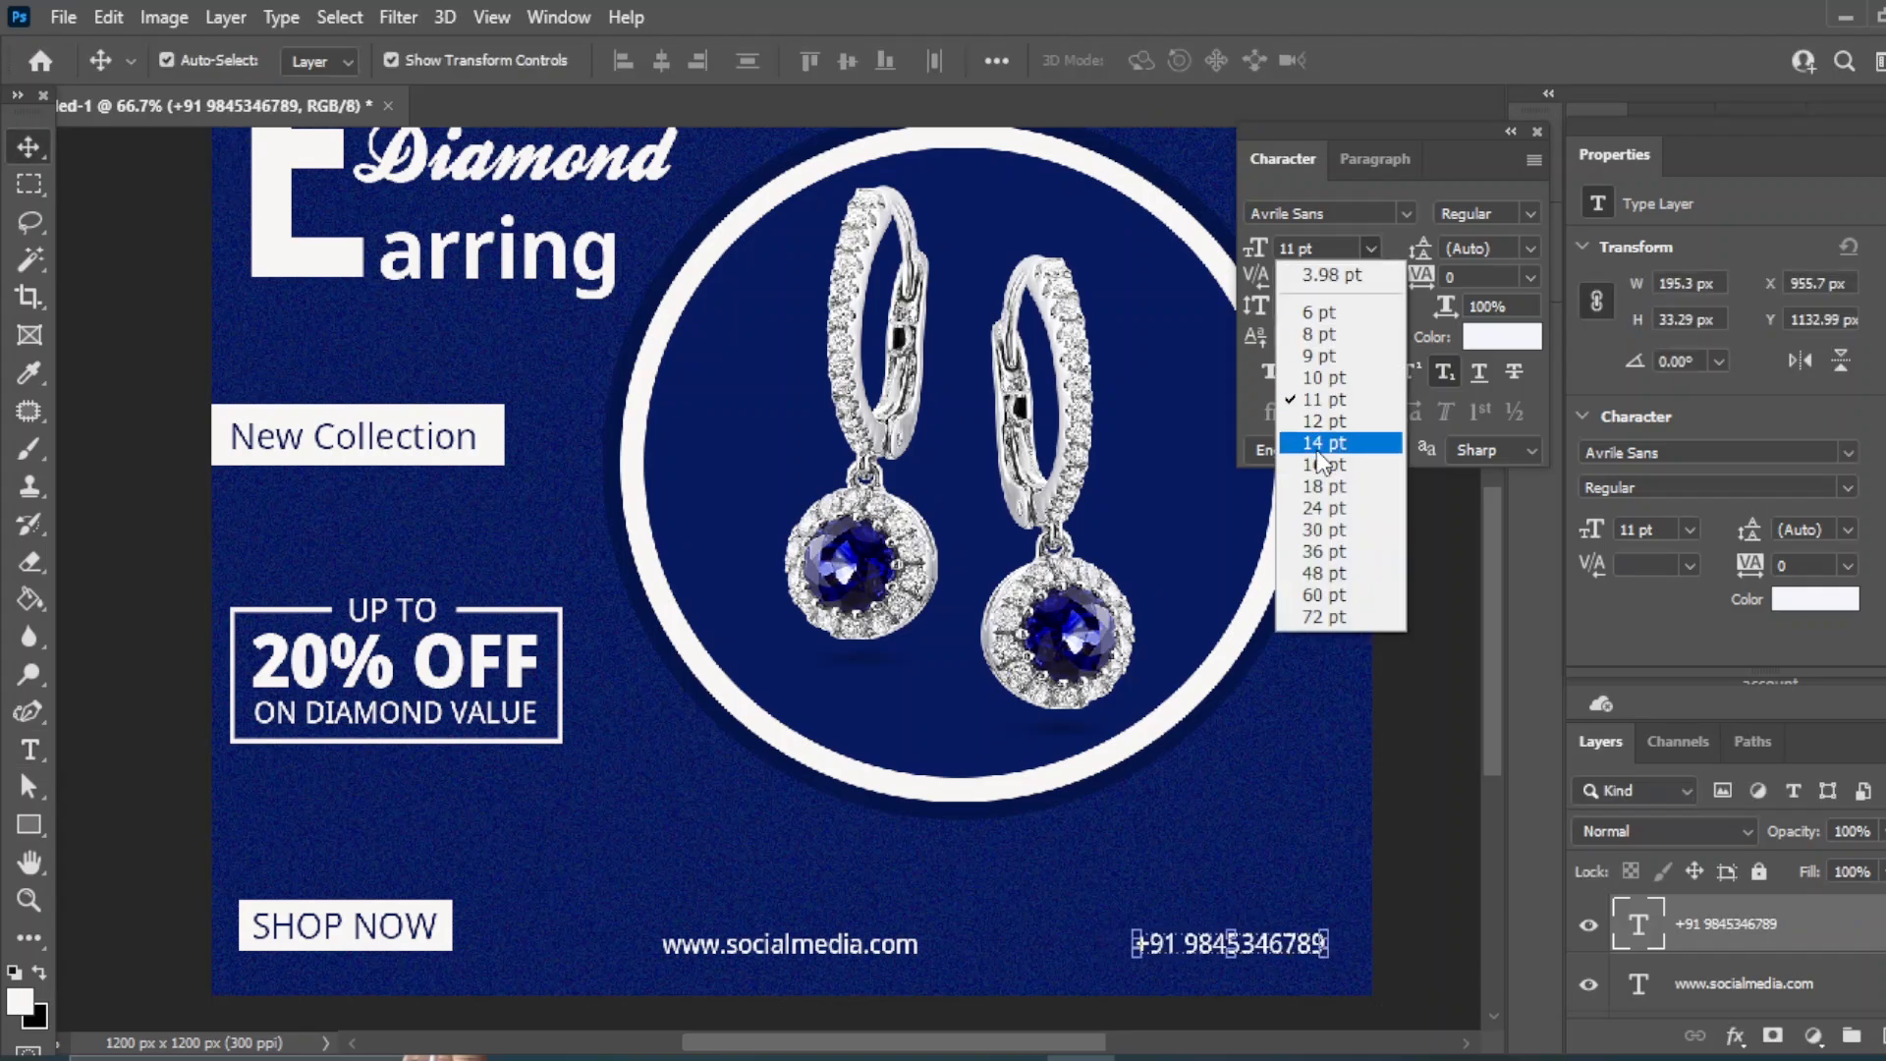
click(1307, 437)
click(1530, 213)
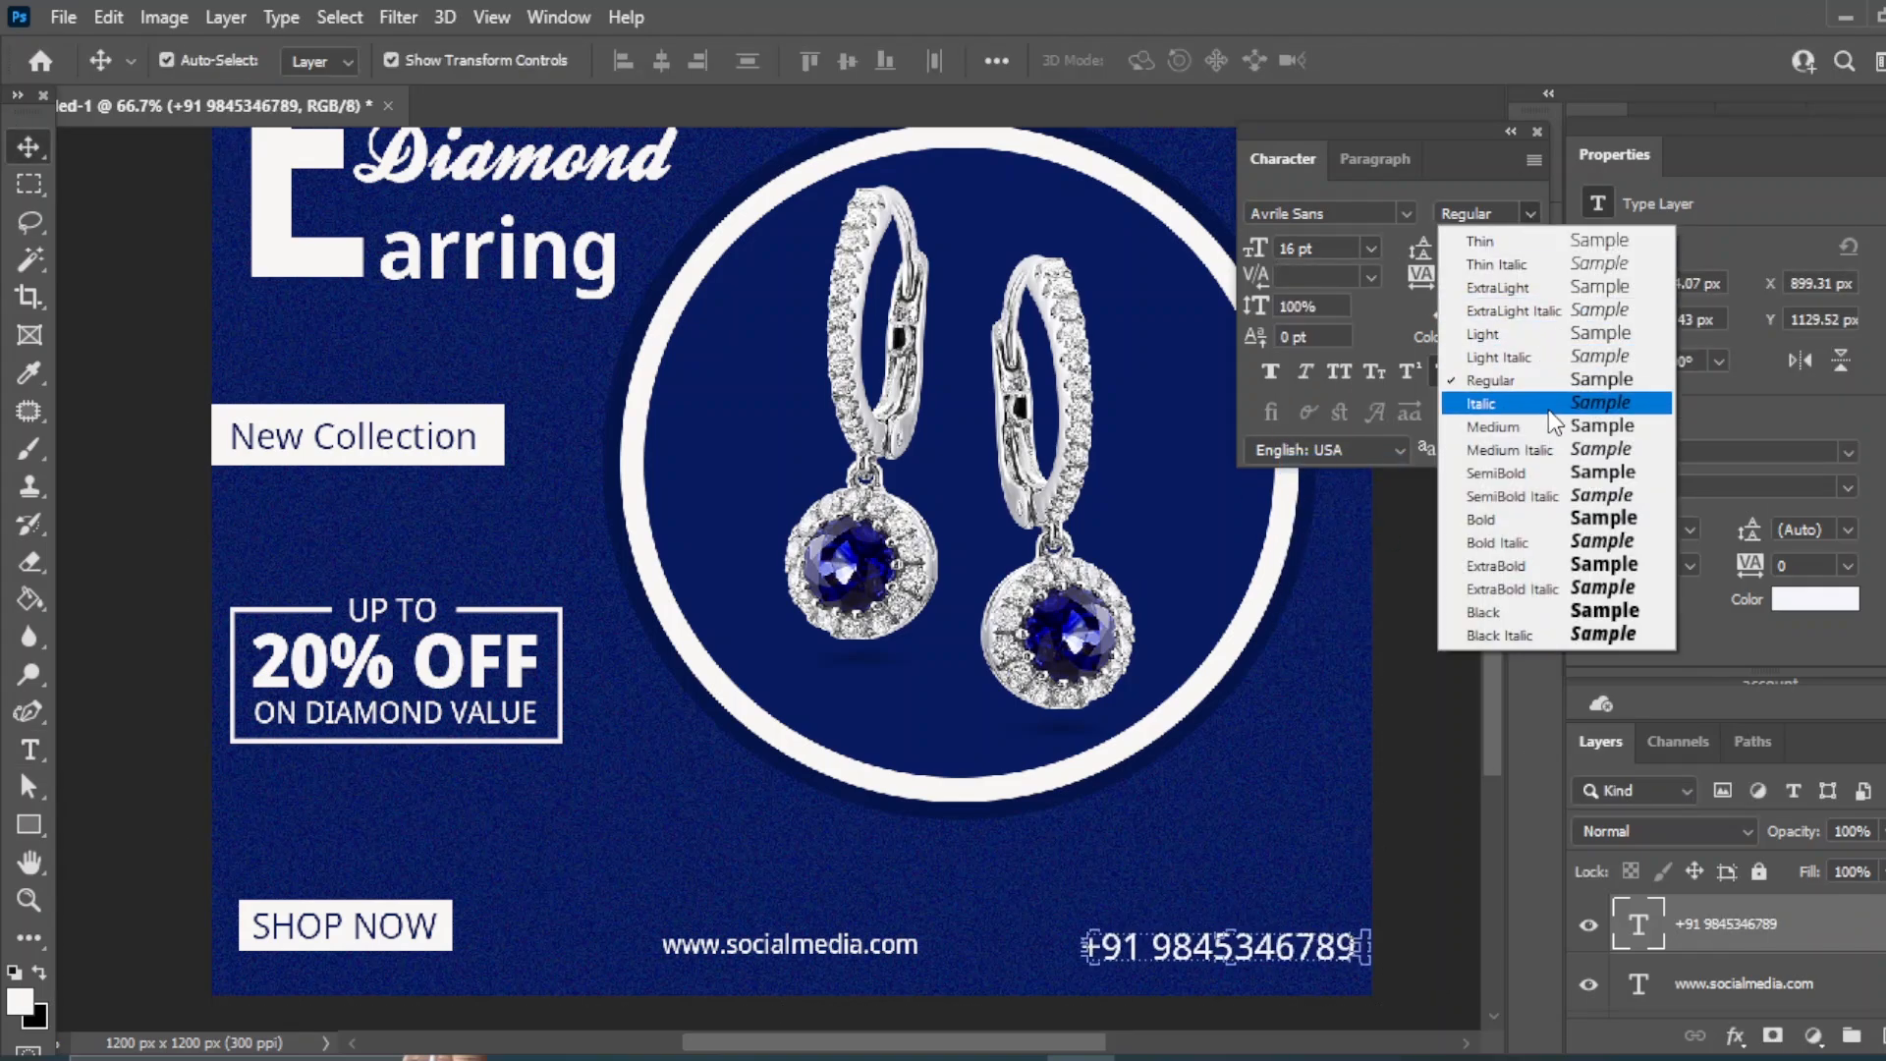
click(1469, 415)
click(1436, 815)
key(ctrl+minus)
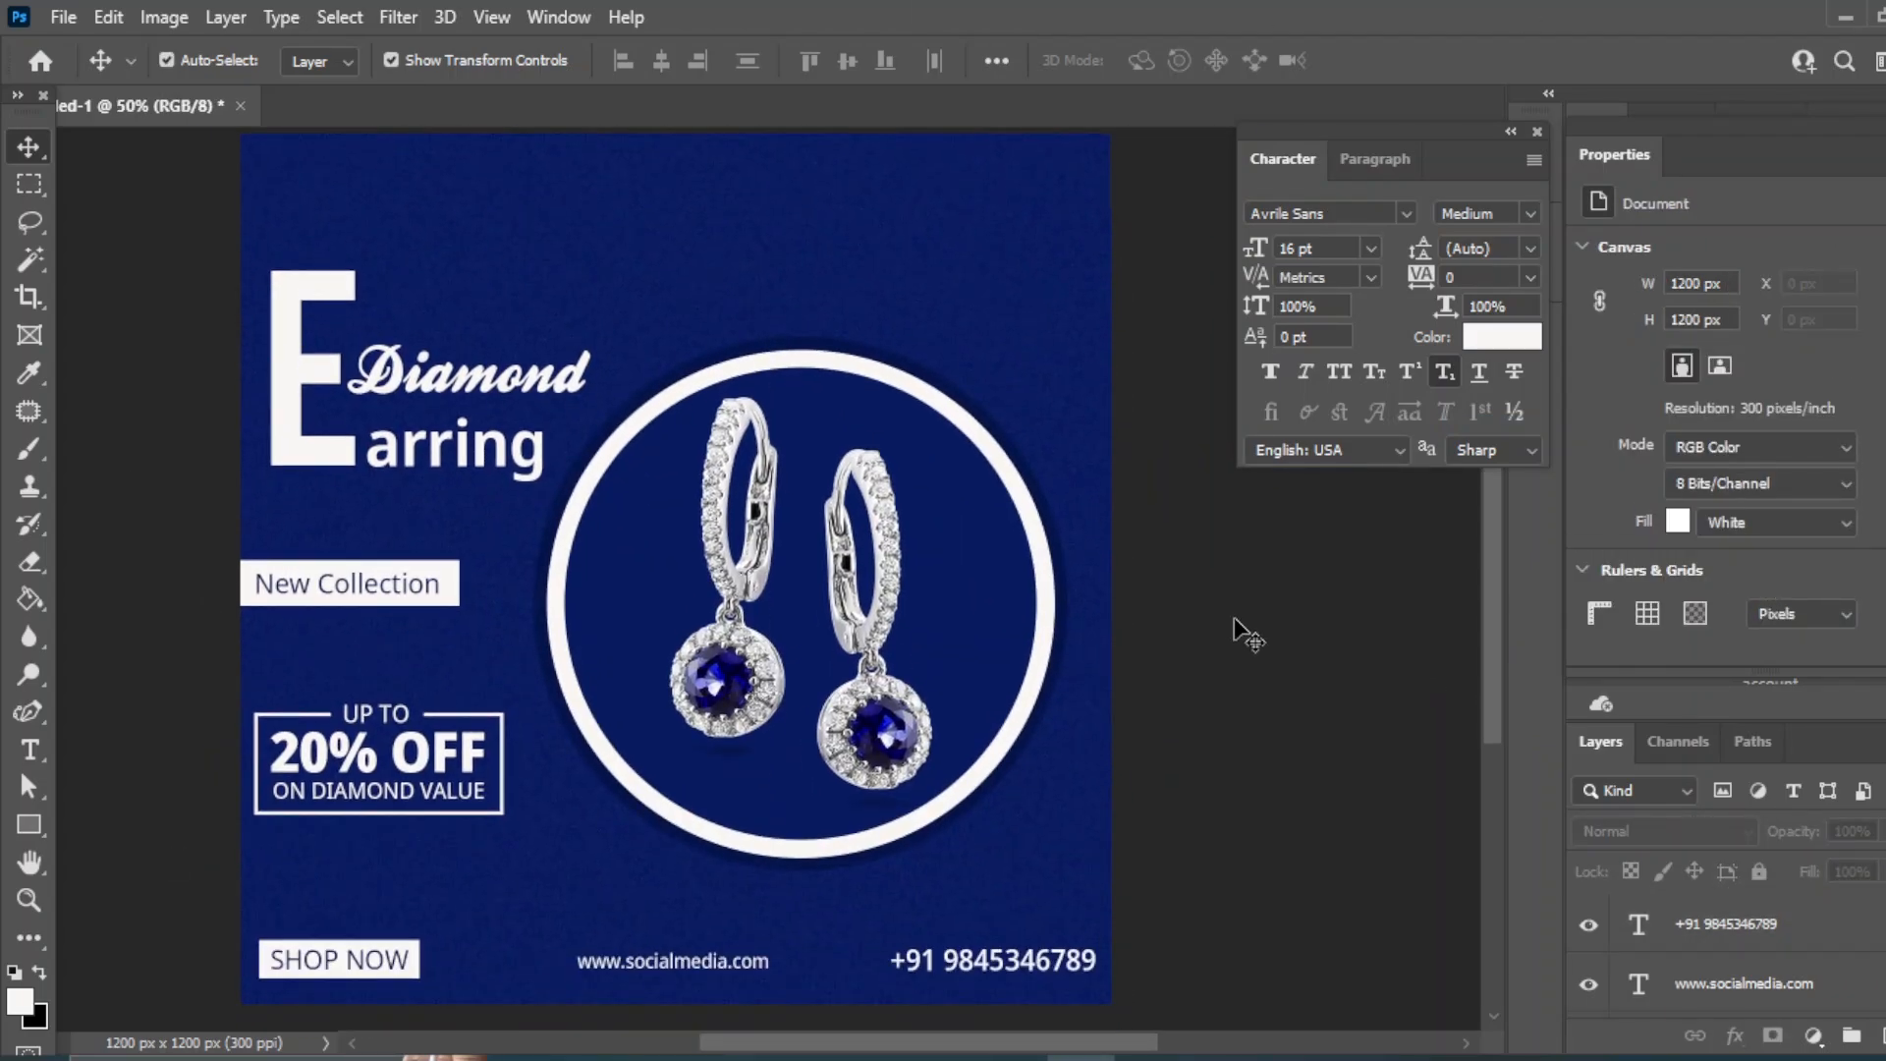
- Give Ellipse 1 a drop shadow: 43% opacity, 8% spread, 109 px size, 20 px distance
click(982, 413)
click(1735, 1040)
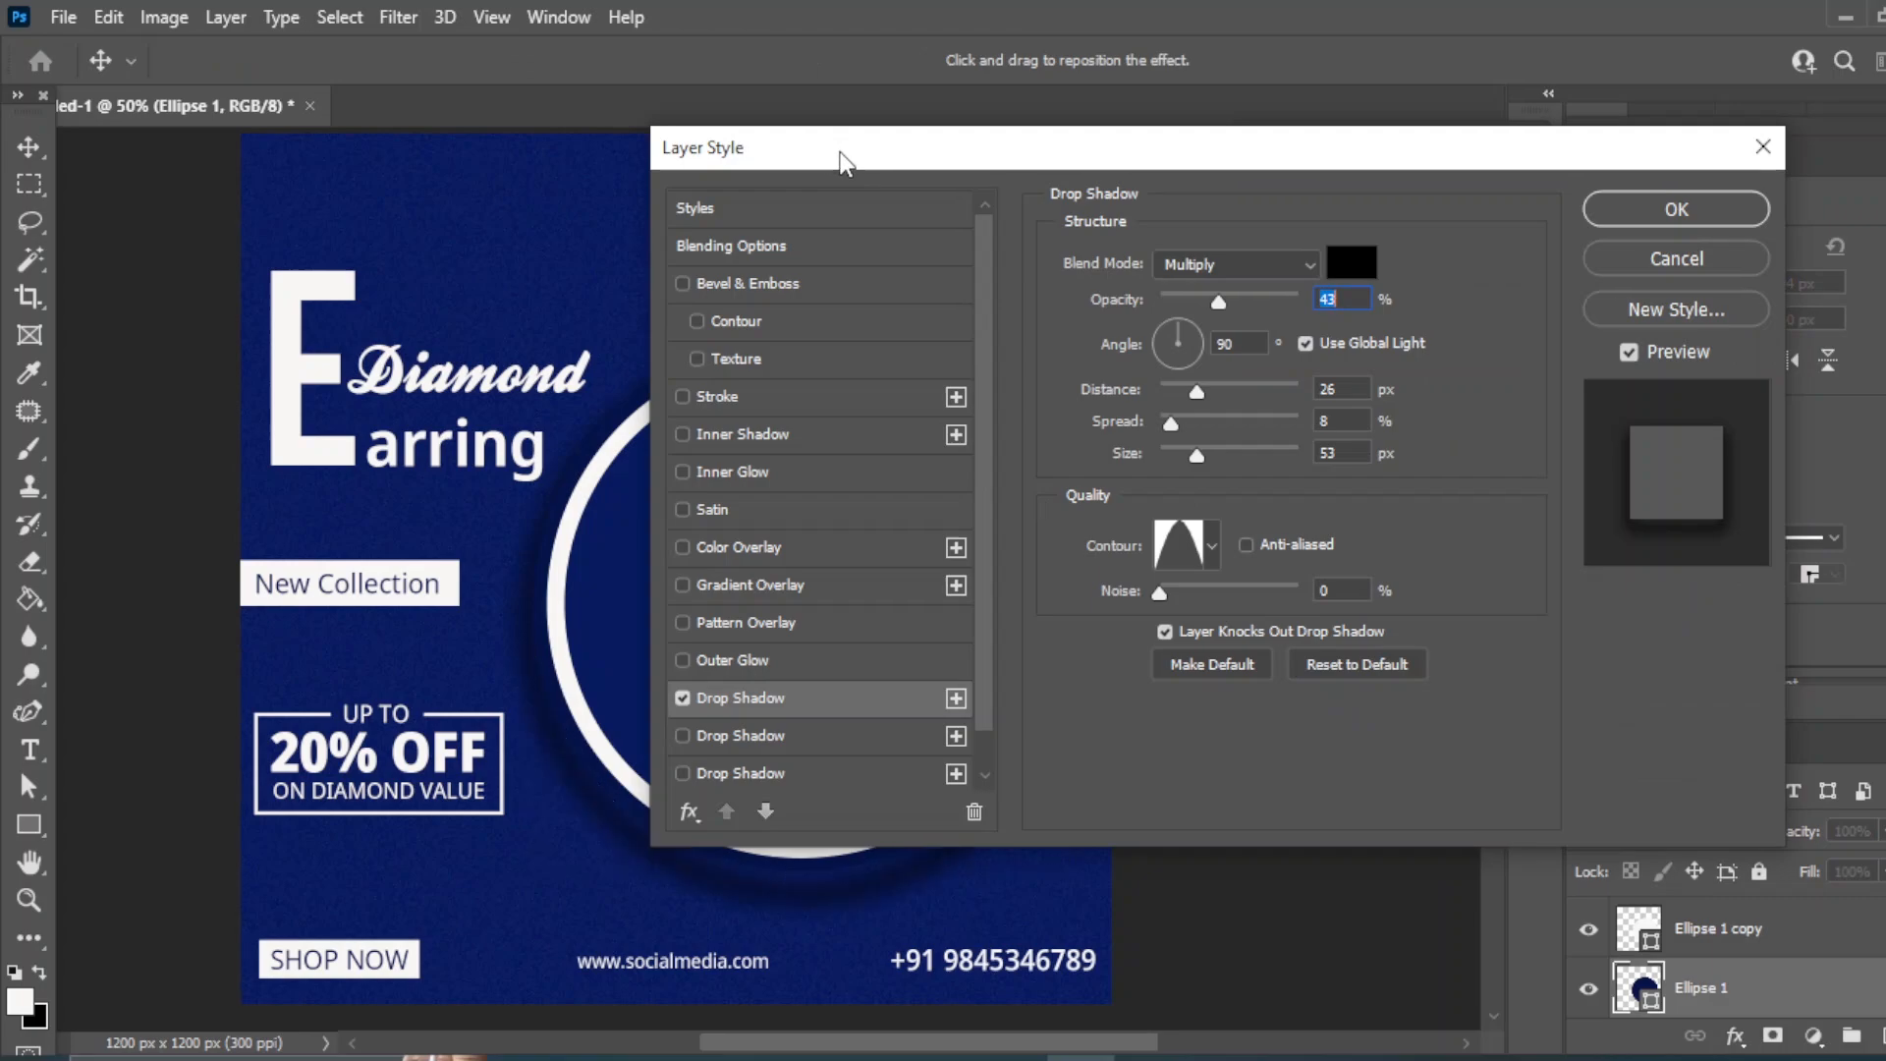
drag(839, 163, 1074, 216)
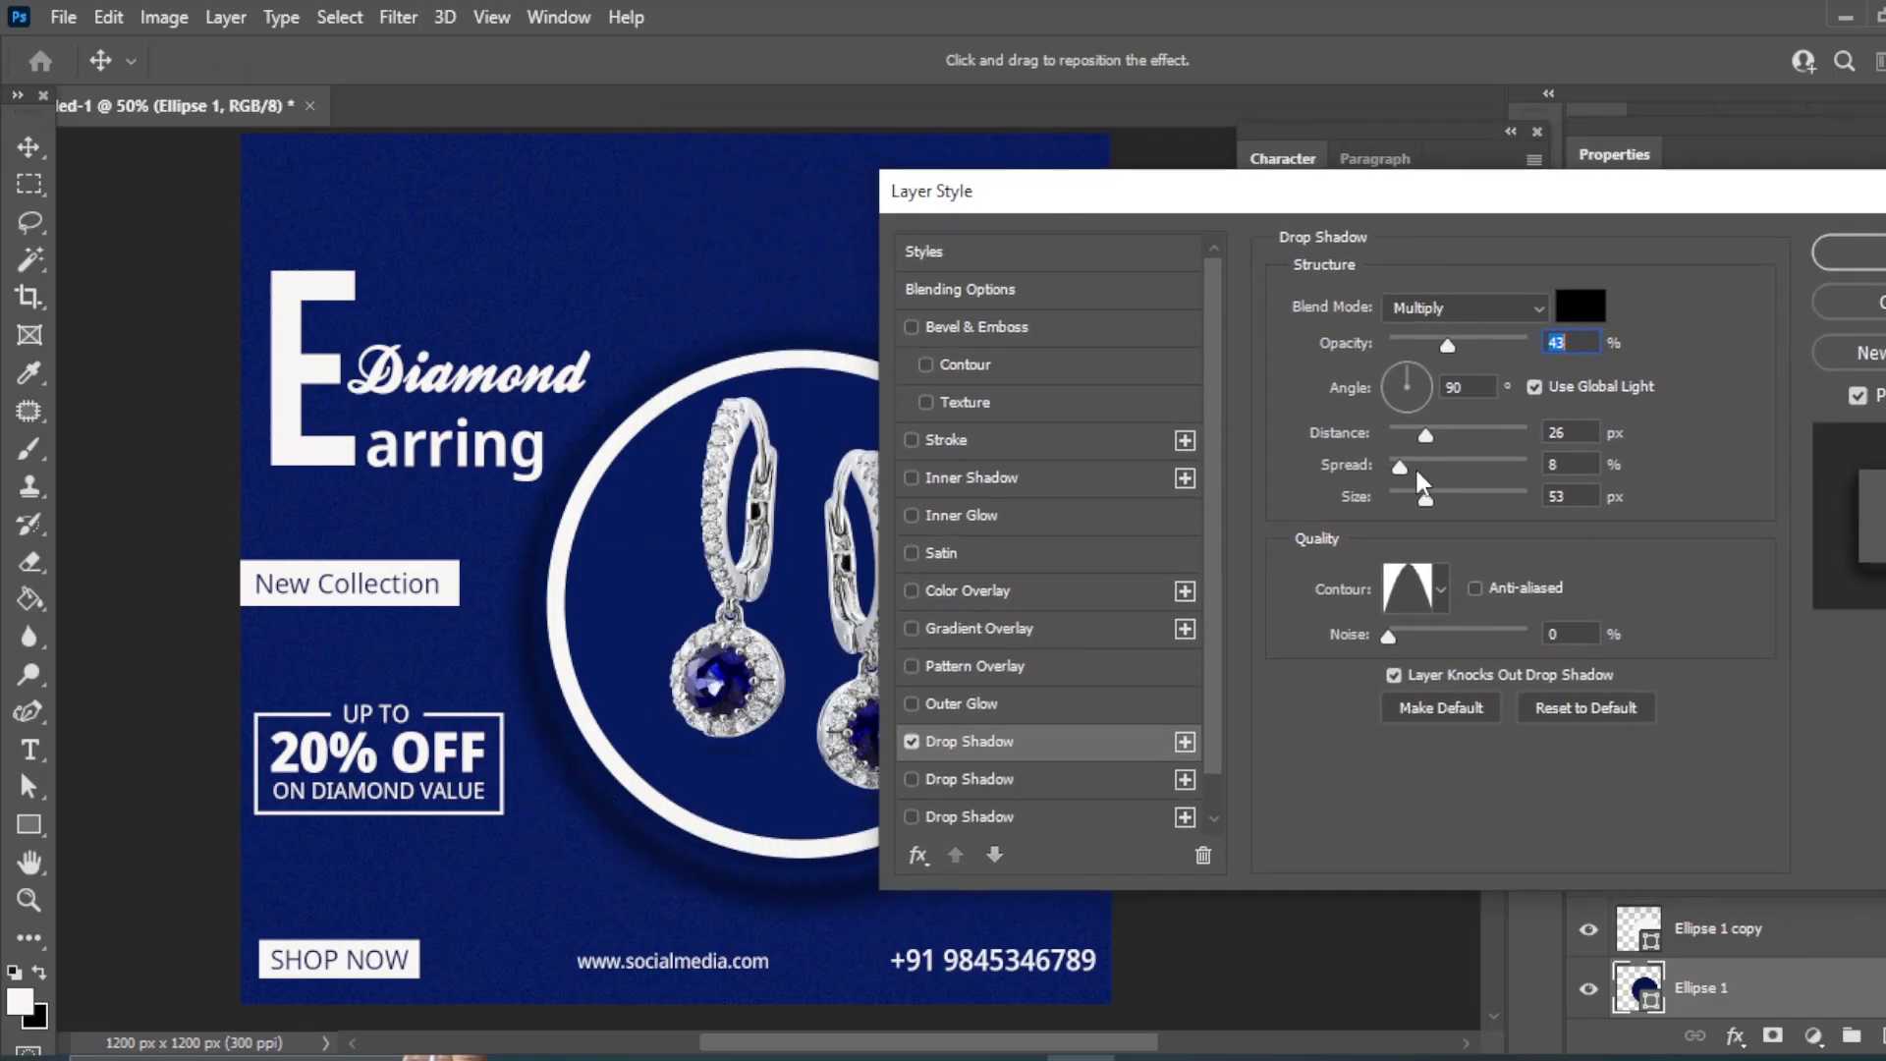
drag(1425, 497, 1413, 494)
drag(1054, 193, 1261, 213)
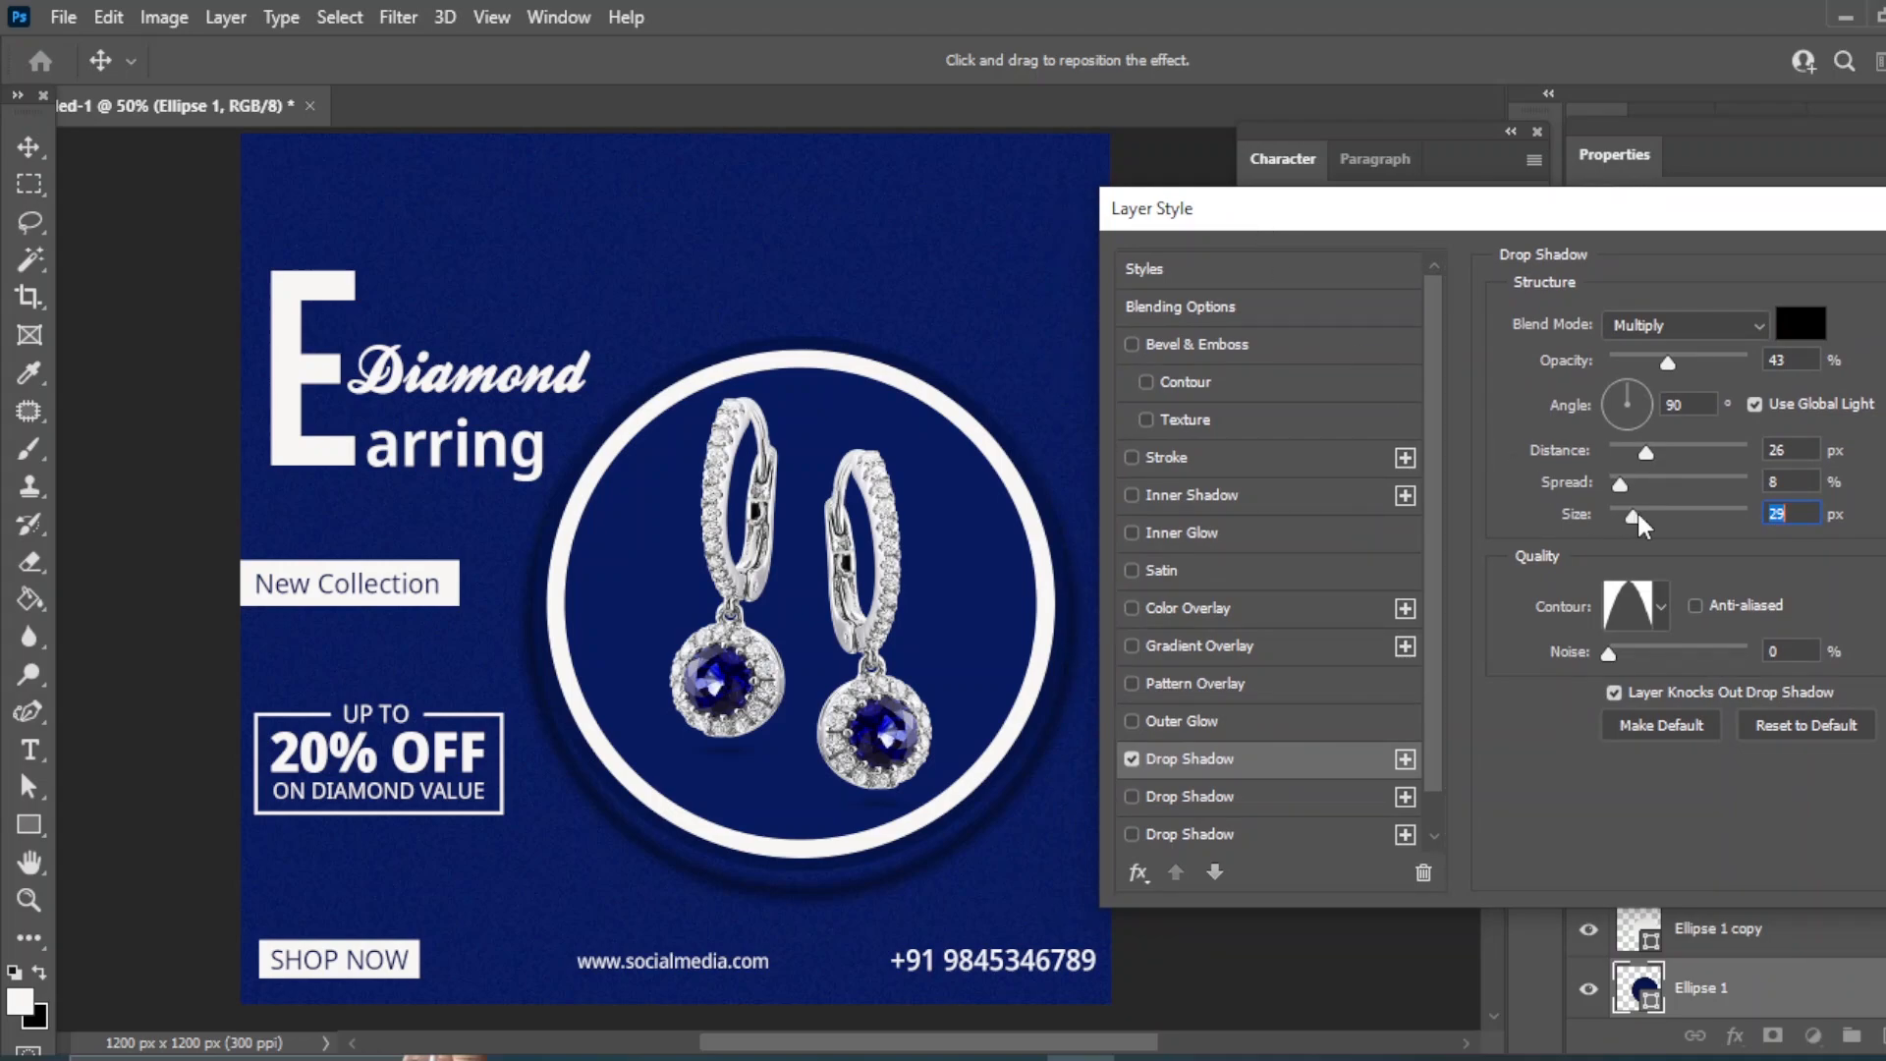
drag(1637, 452, 1677, 503)
drag(1342, 218, 1266, 287)
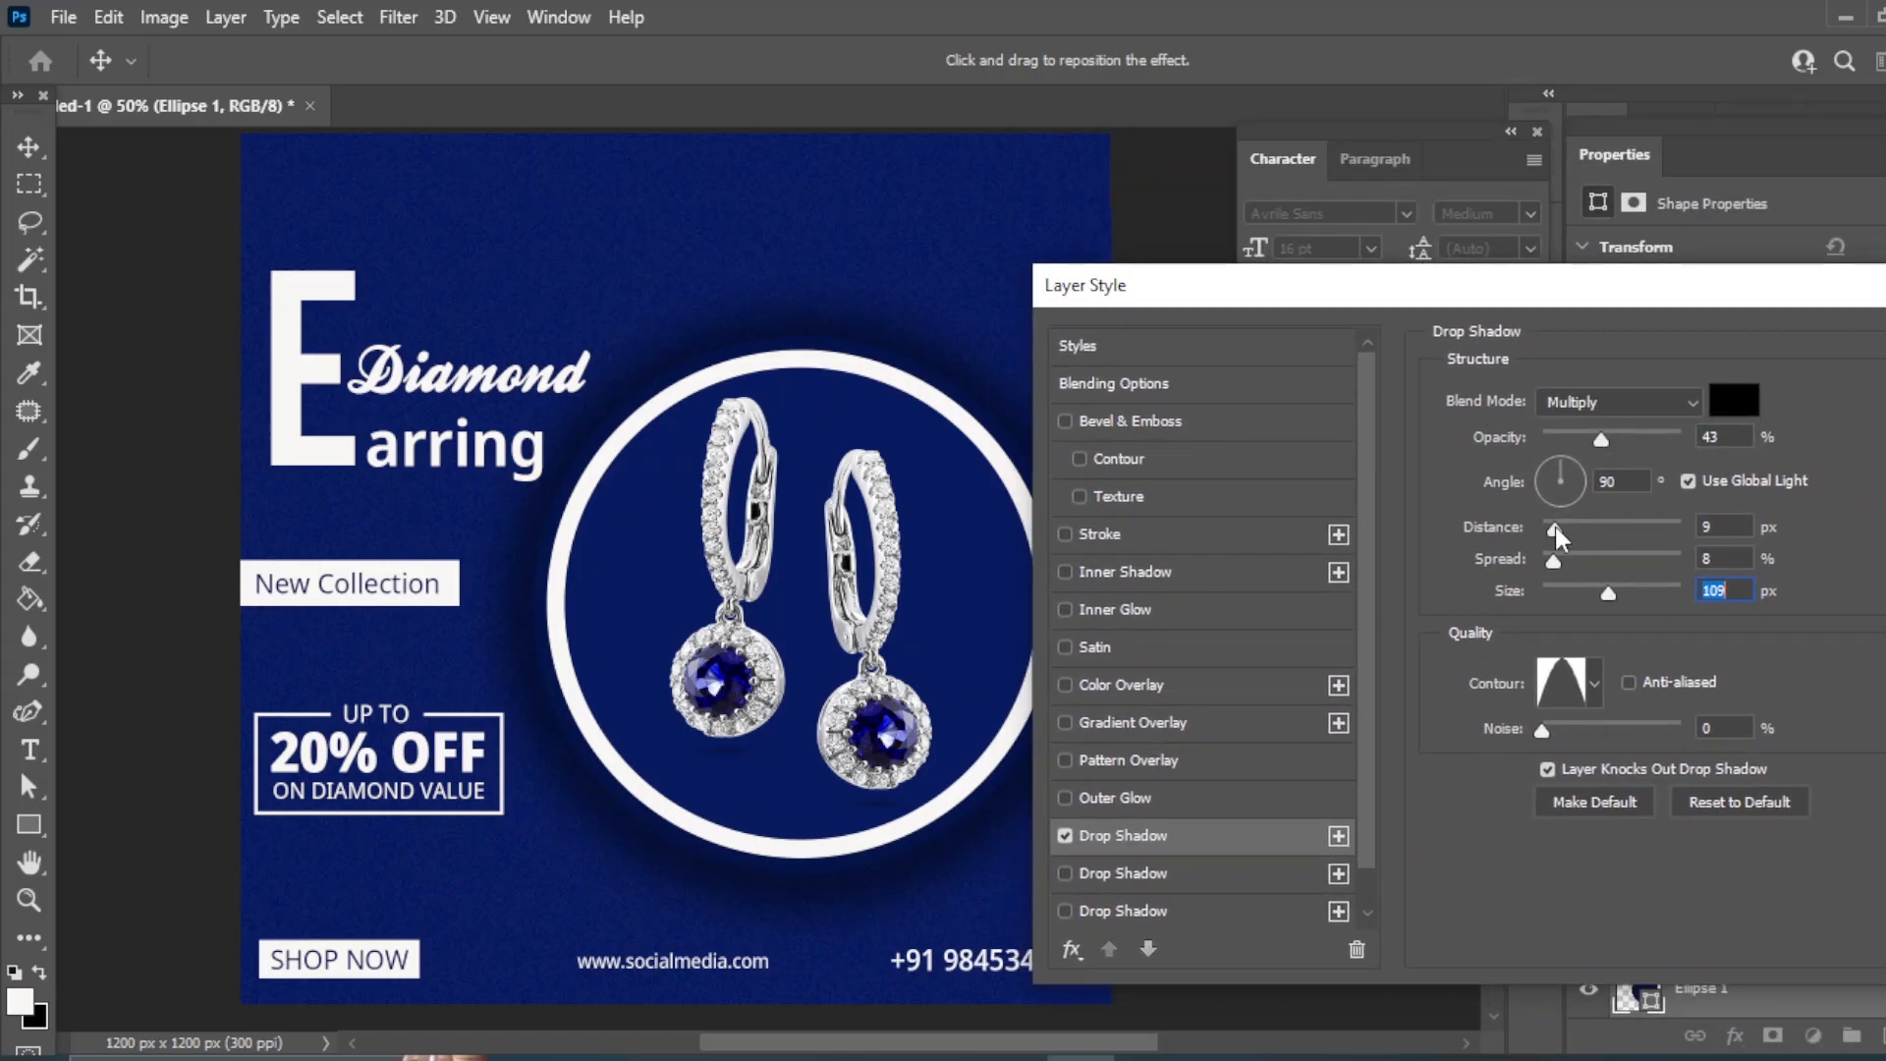
drag(1554, 529, 1572, 527)
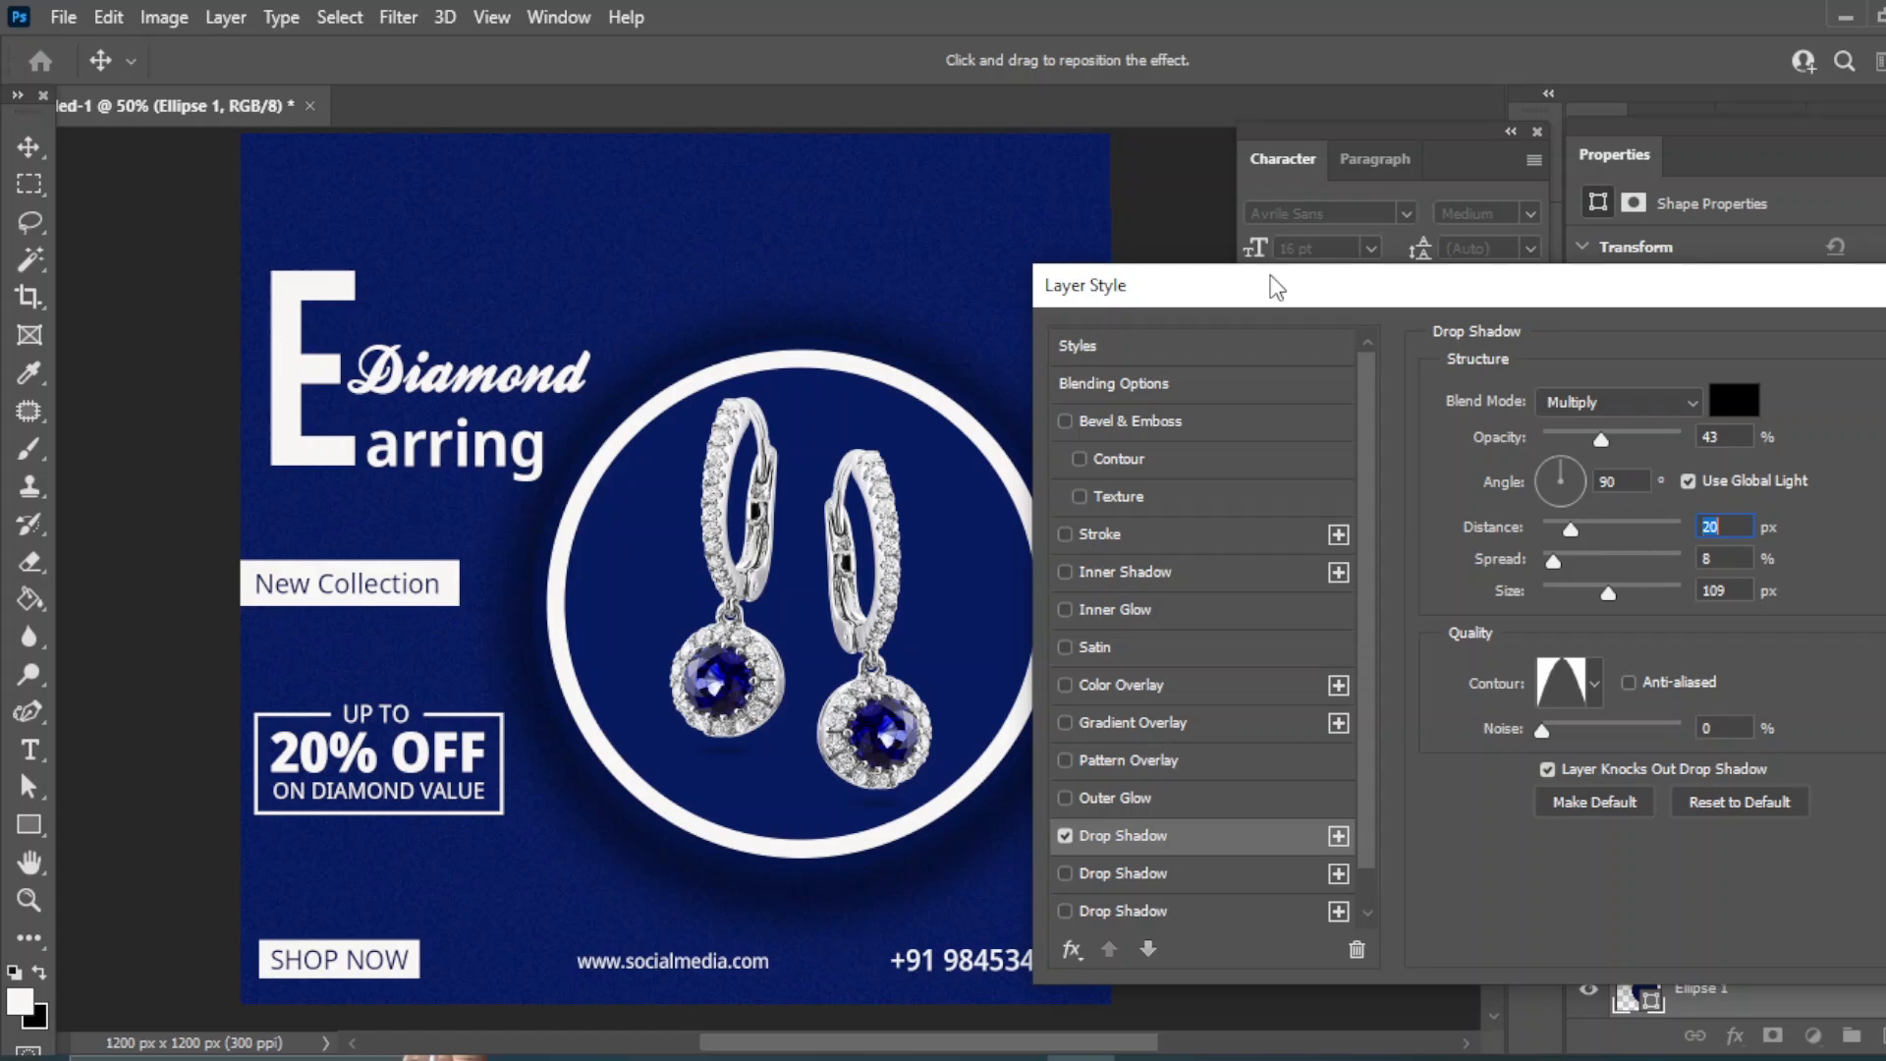
drag(1267, 286, 1209, 286)
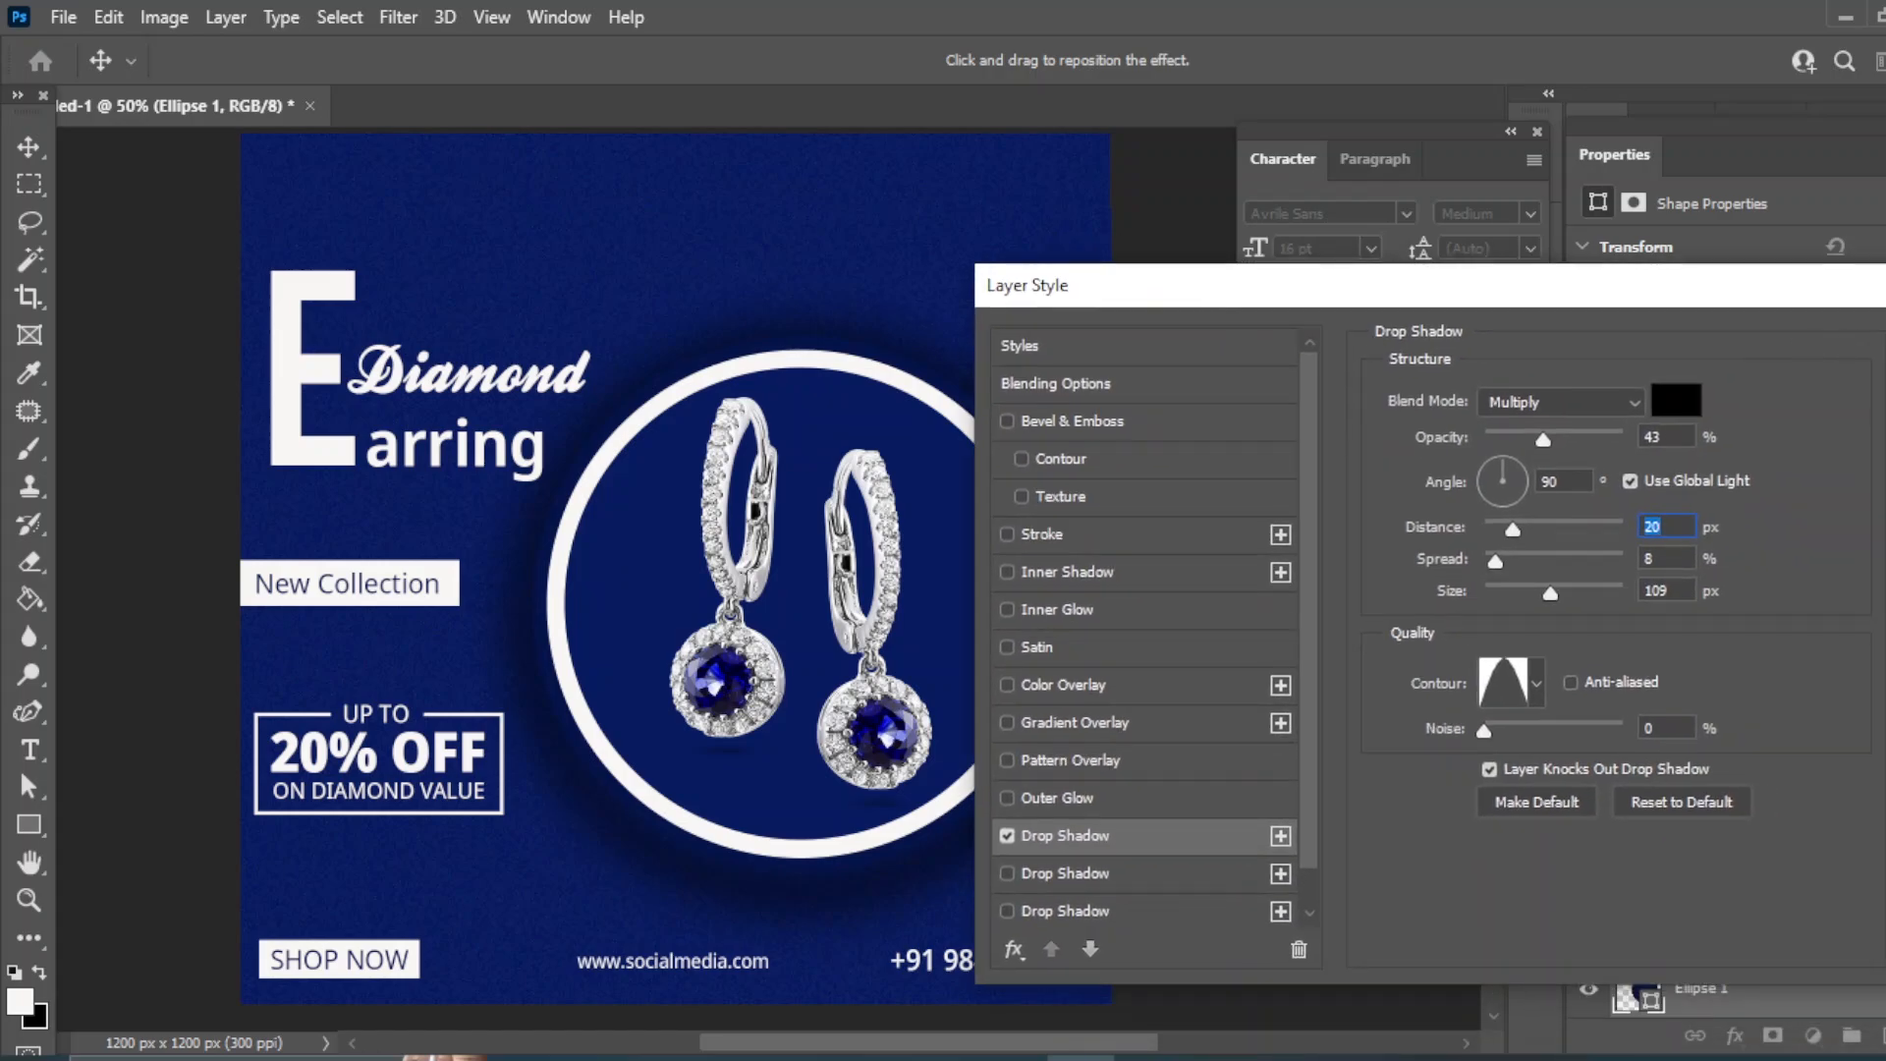
key(Return)
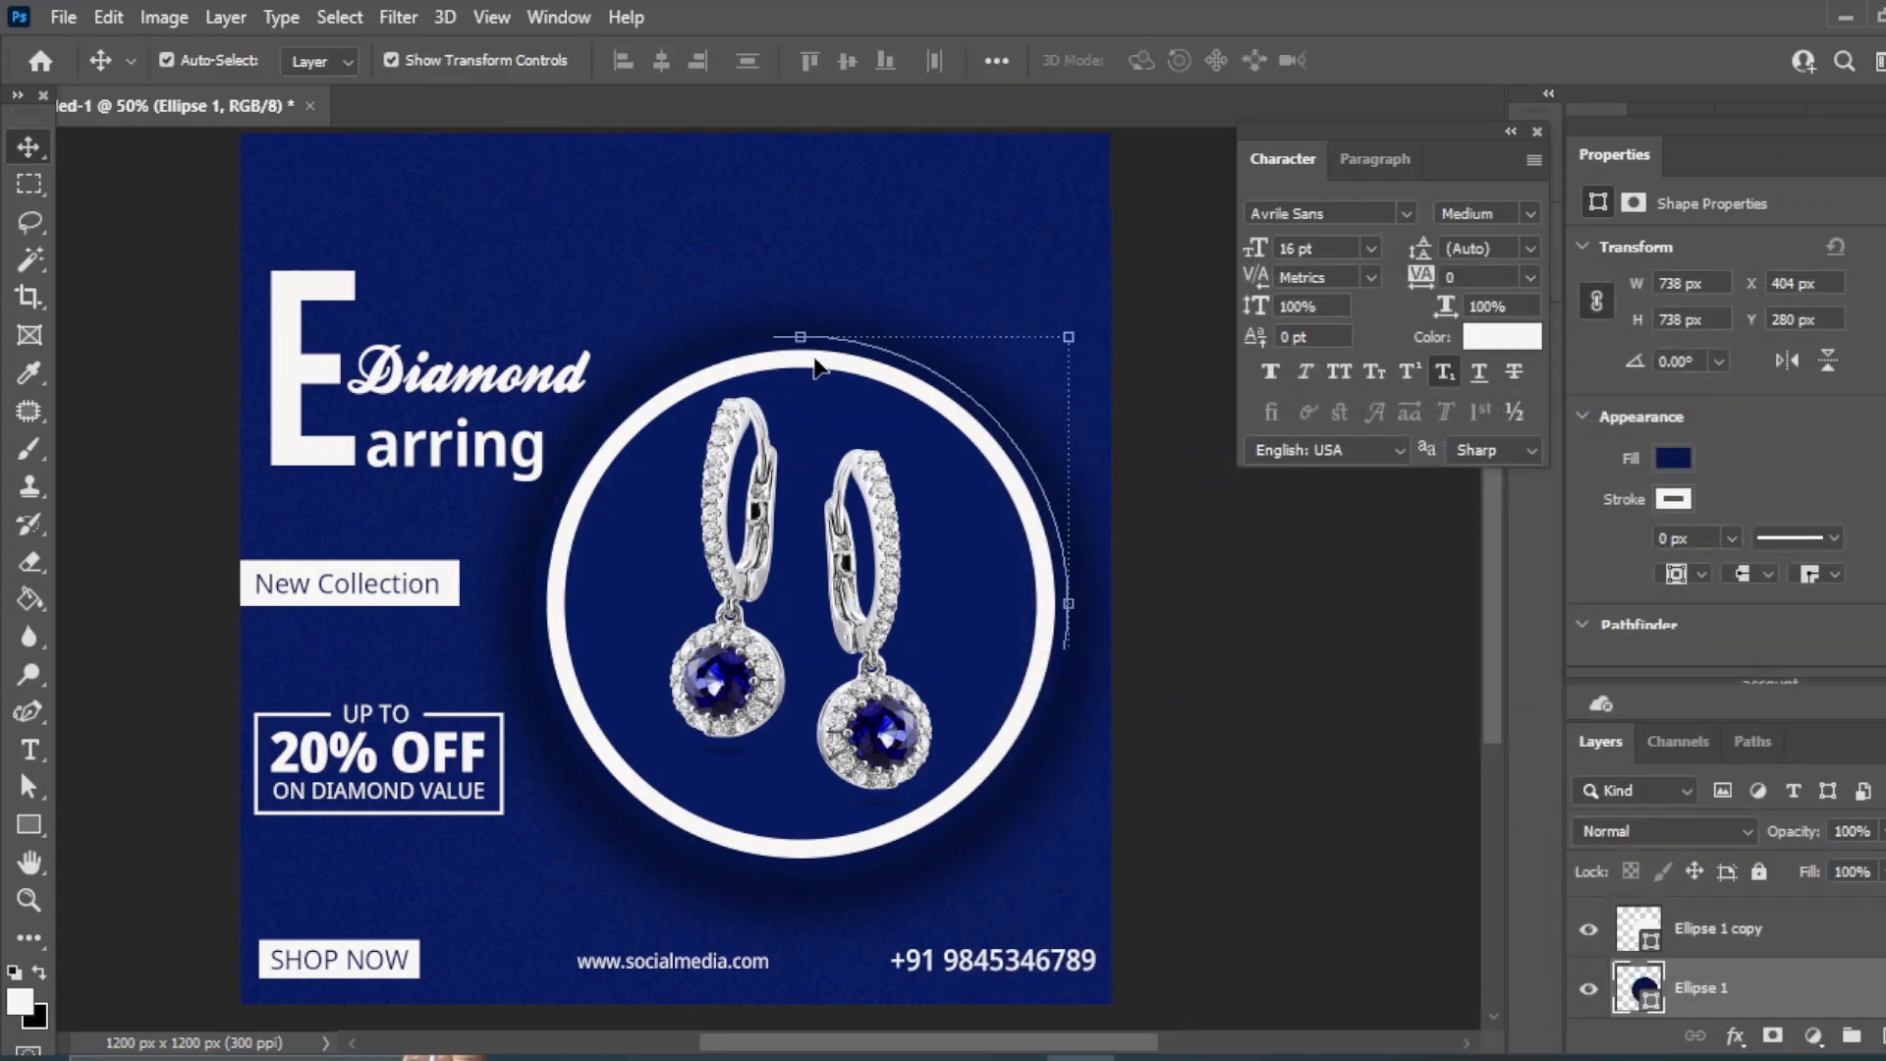
click(1290, 722)
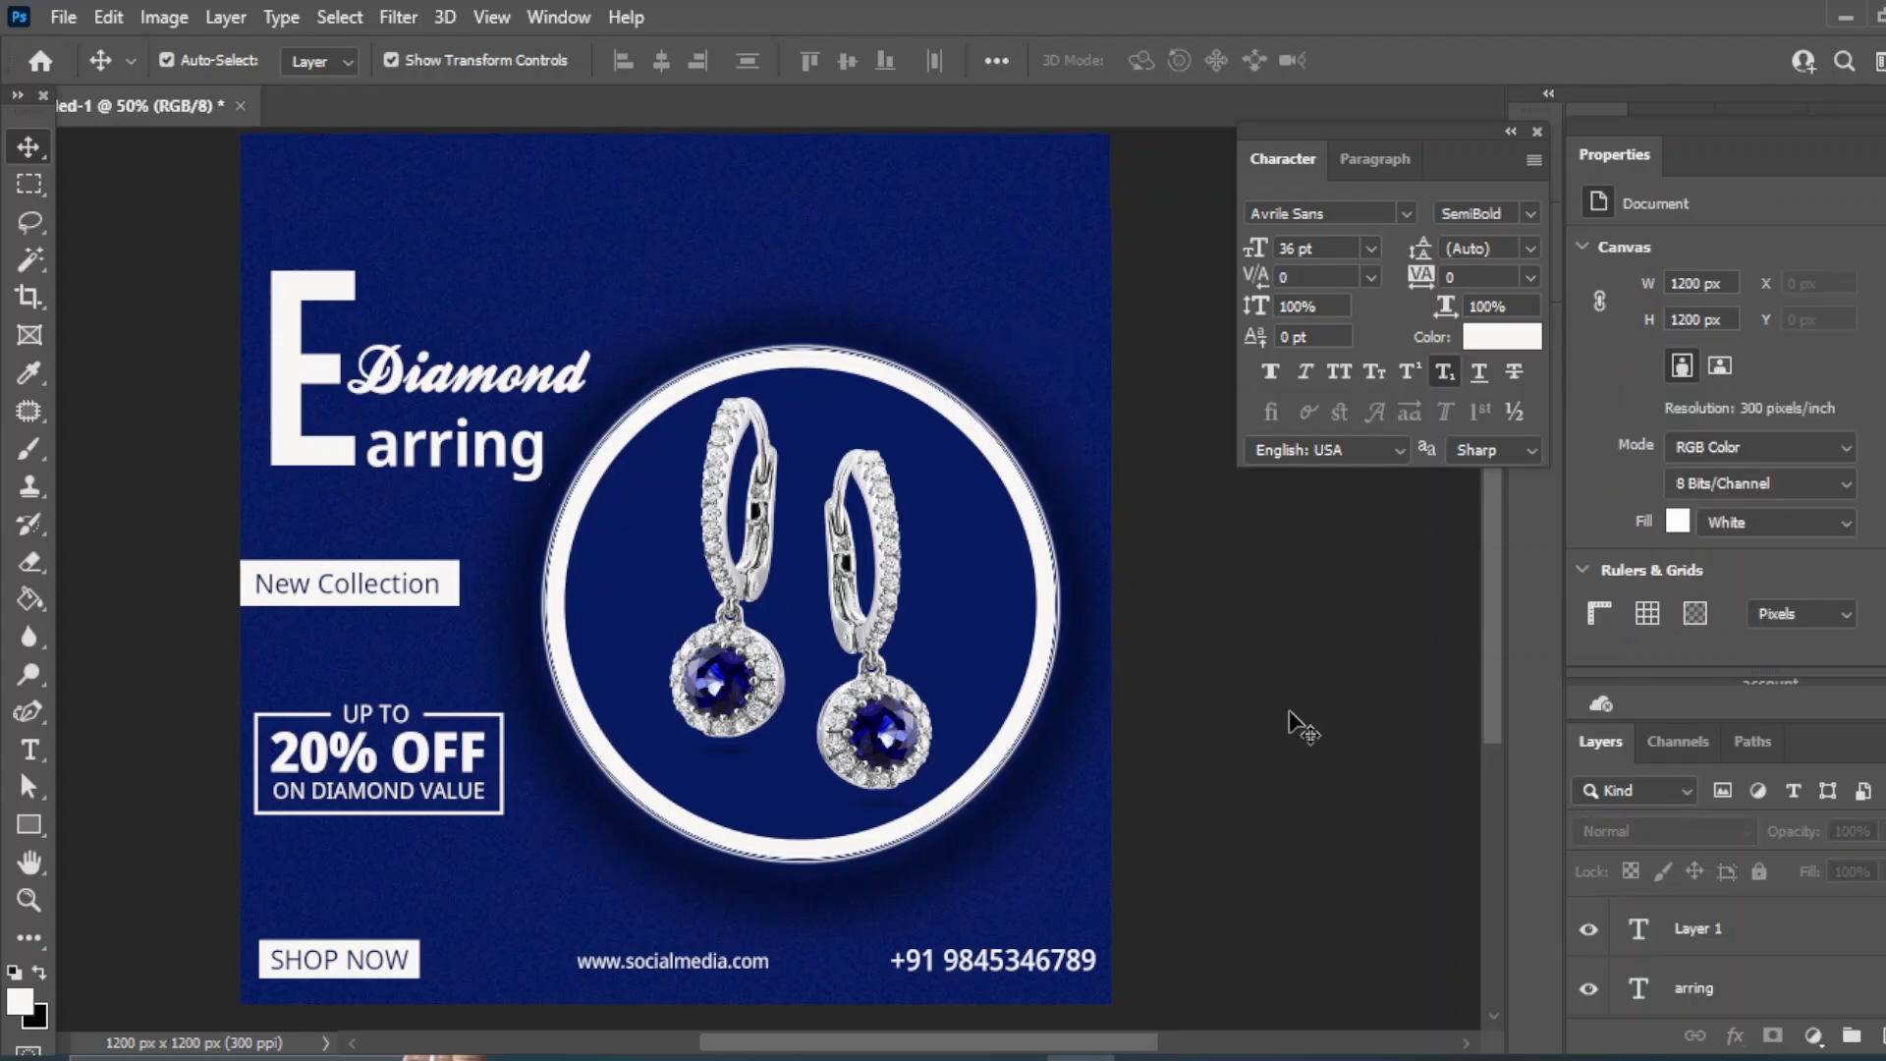
- Draw a thin diagonal line near the top-right corner of the ad
click(33, 820)
key(shift+u)
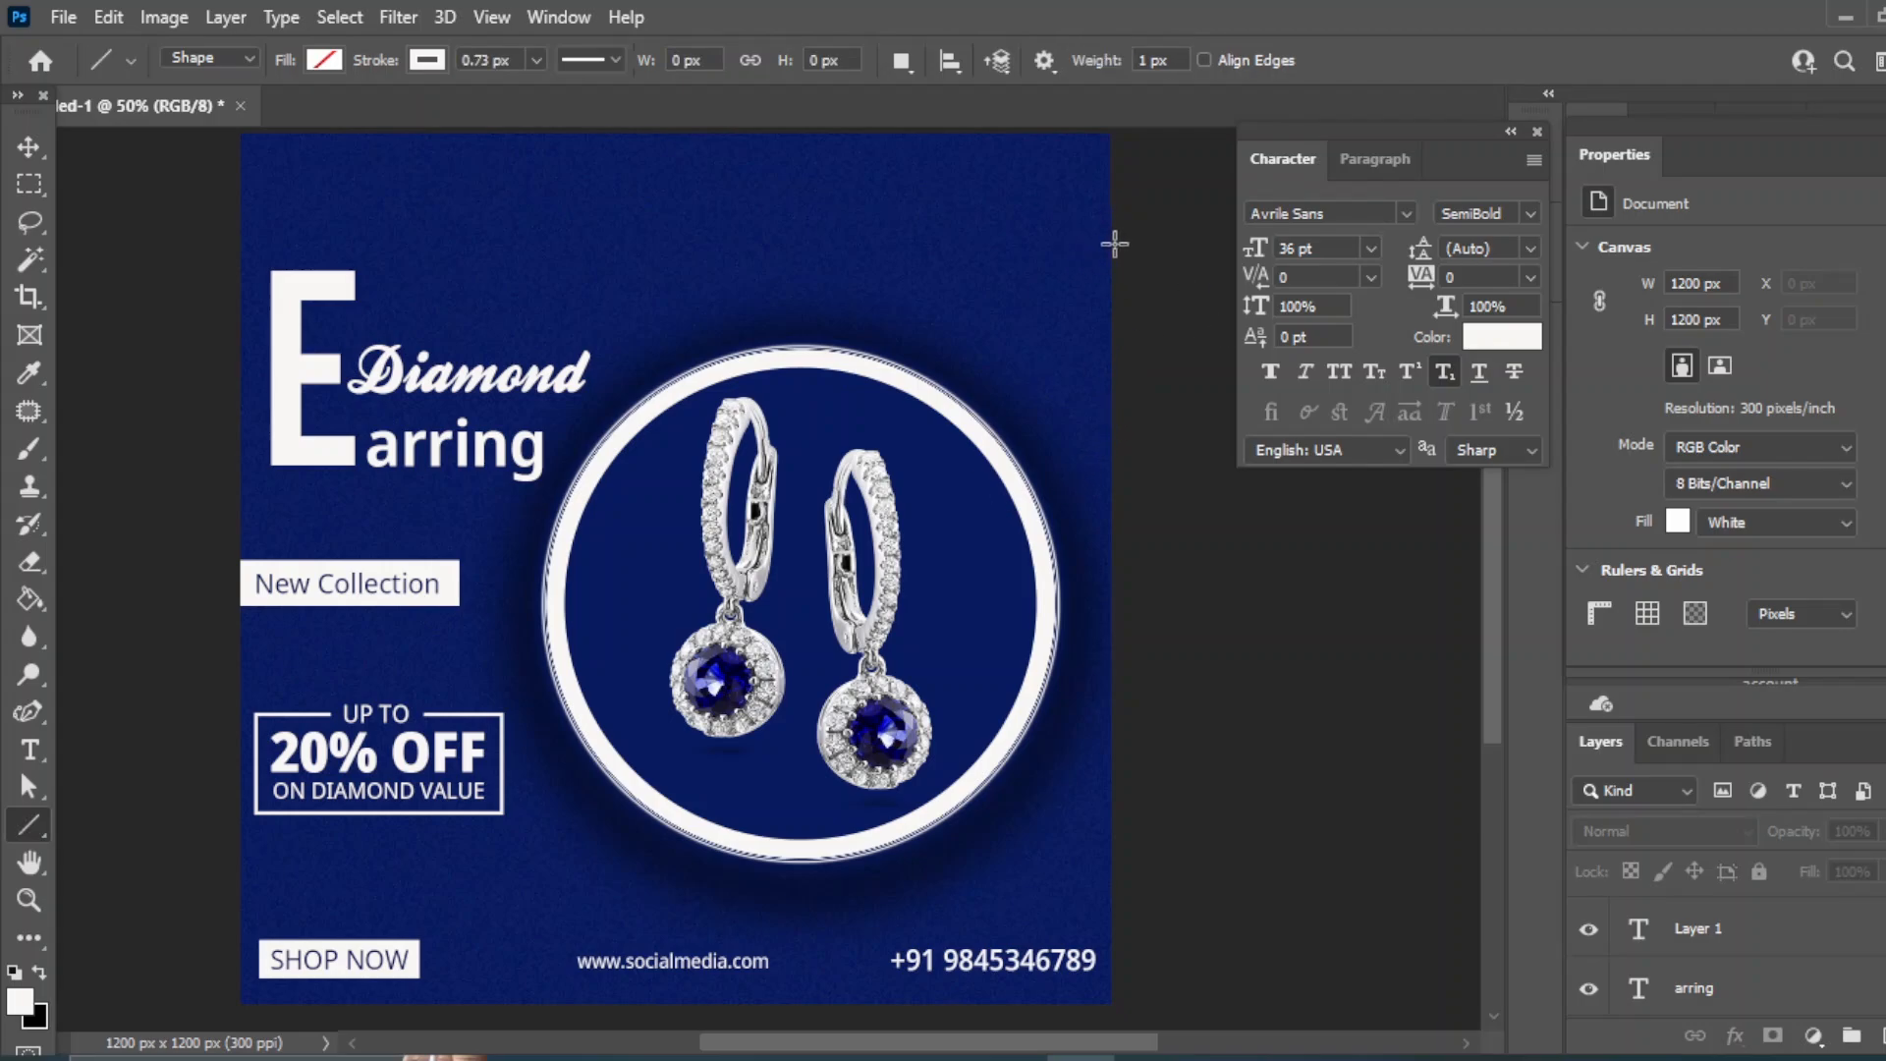
drag(1113, 243, 1066, 318)
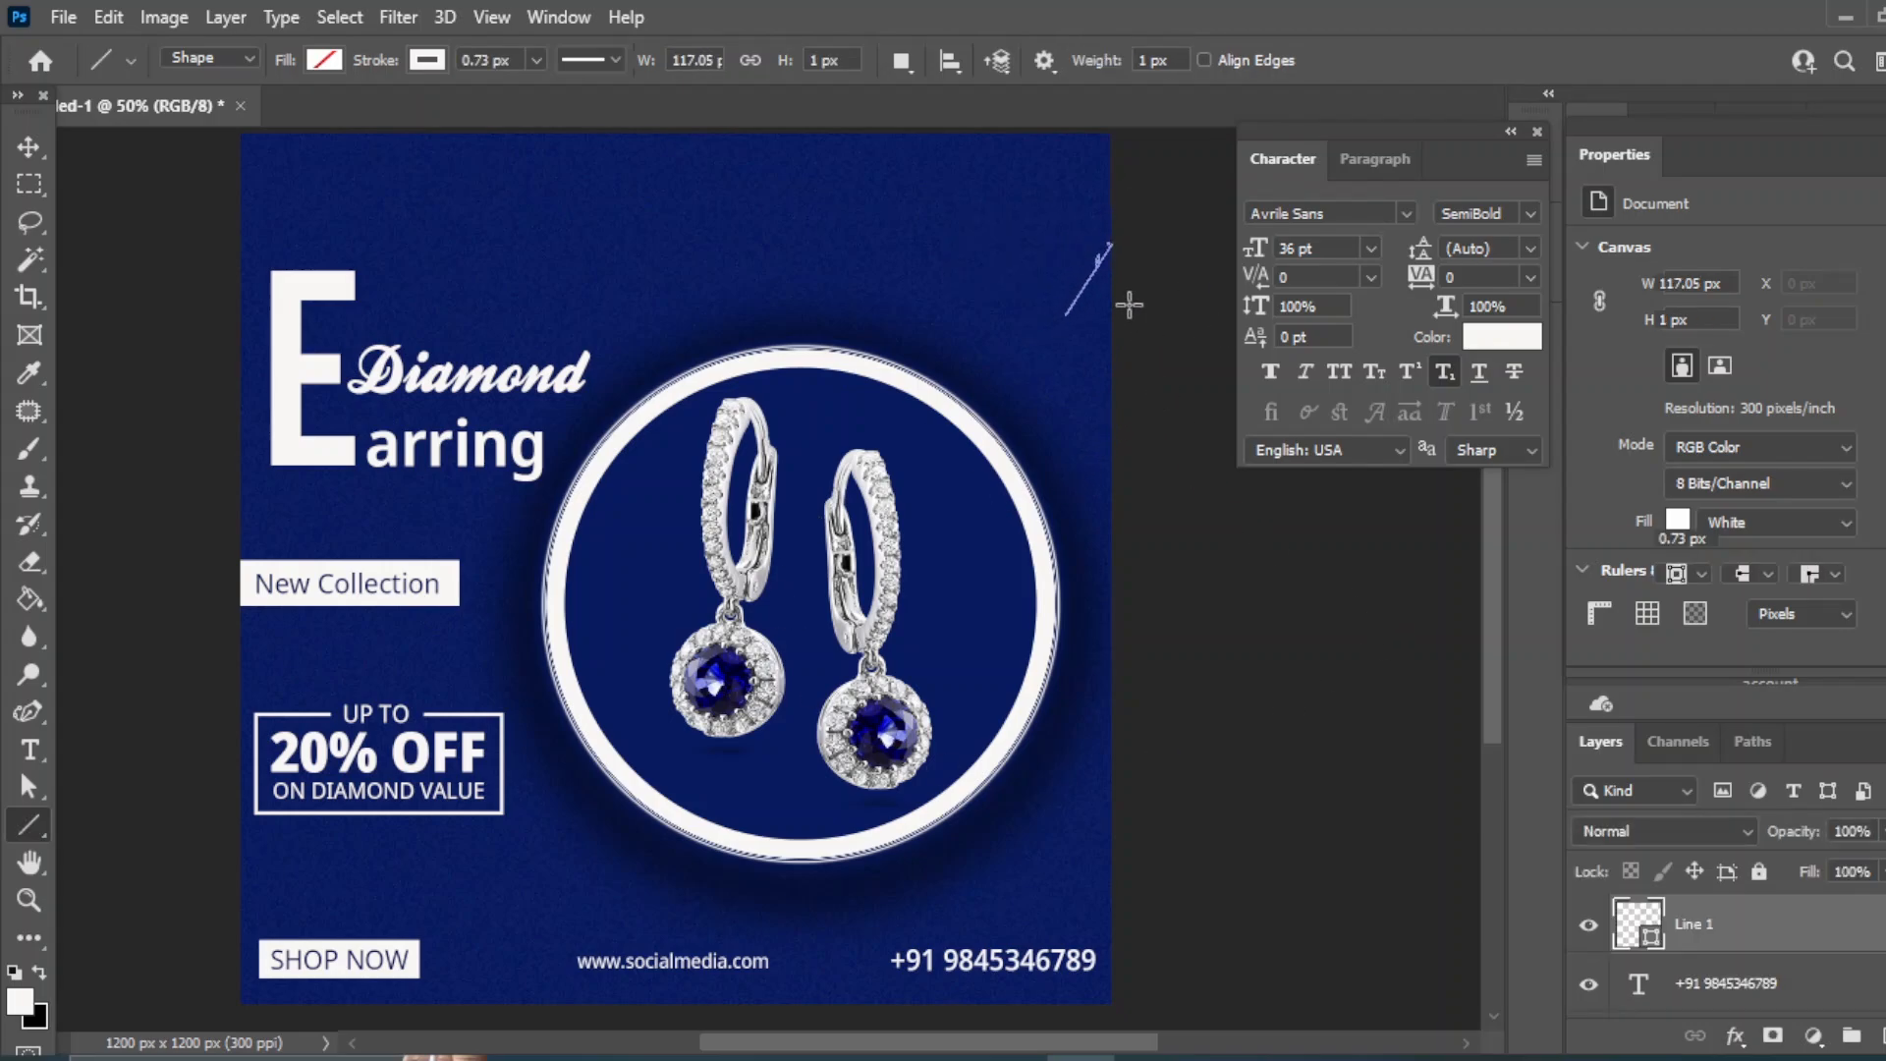
click(24, 143)
click(1247, 593)
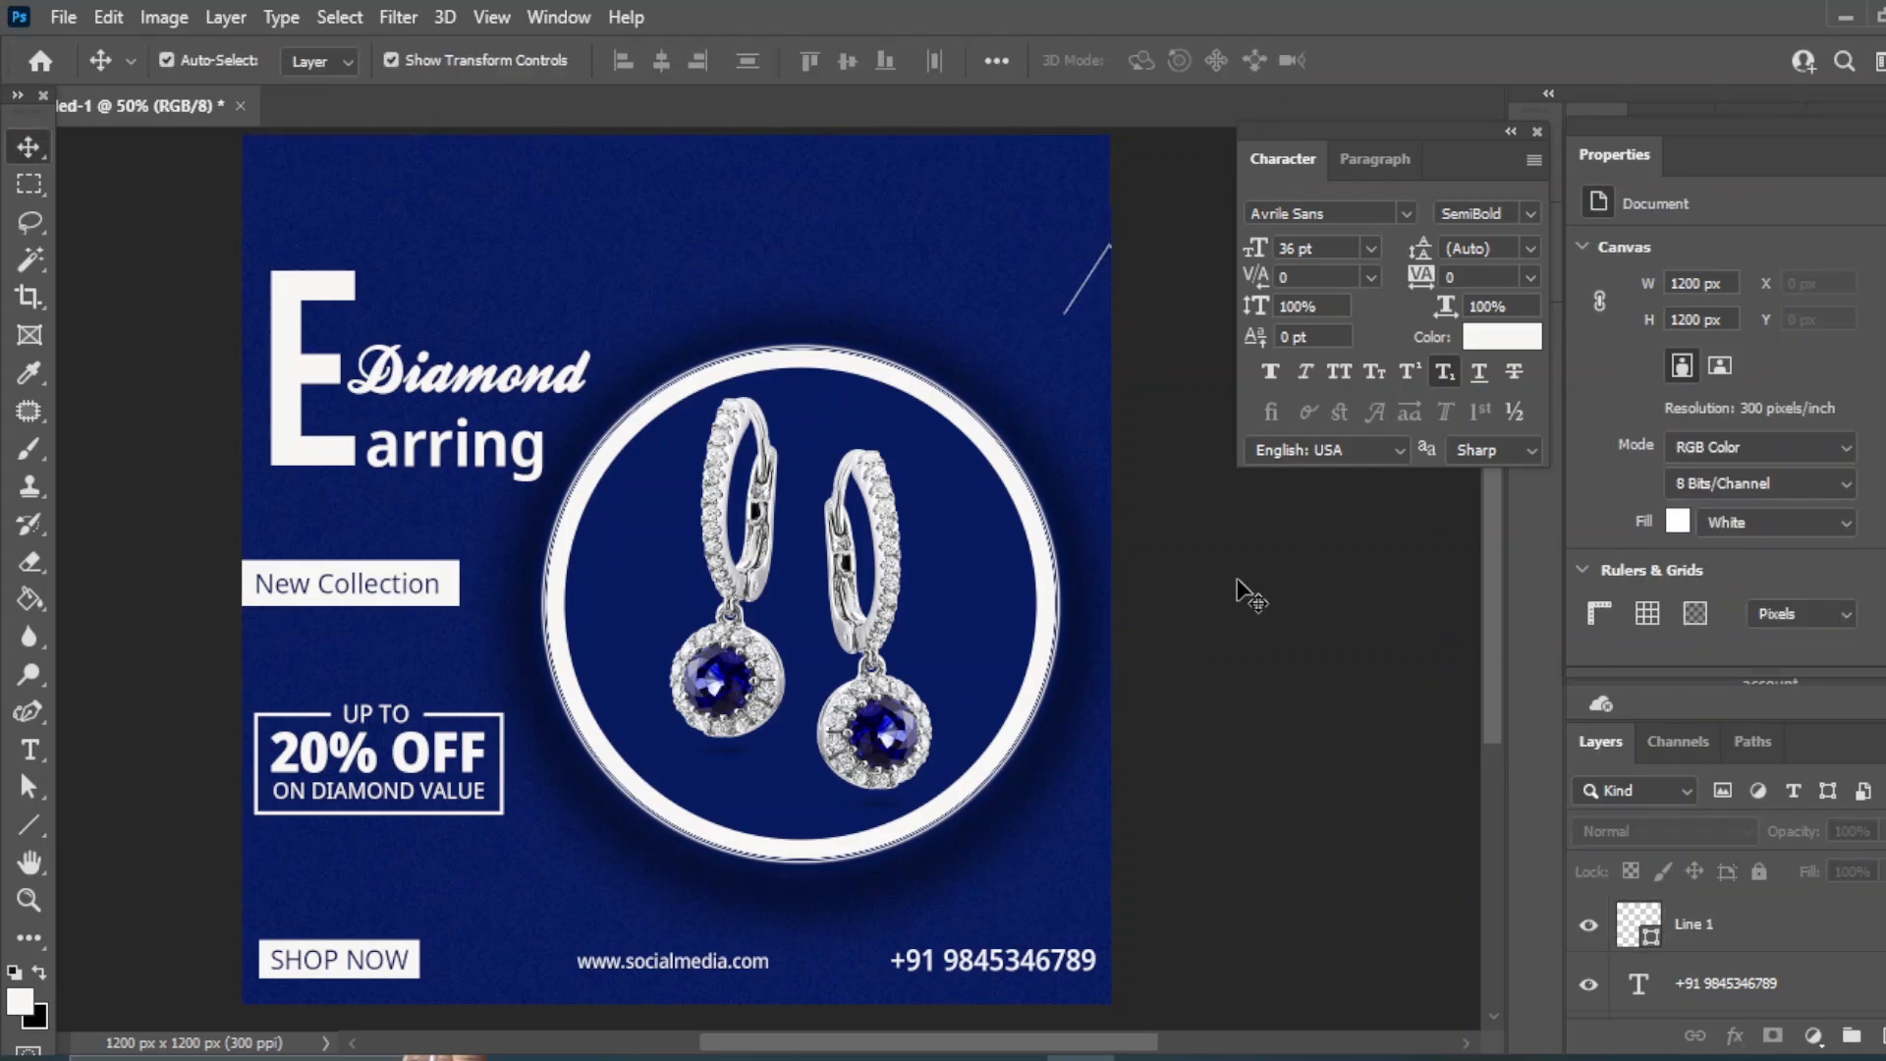
click(1268, 638)
click(1272, 645)
- On a new layer, draw a small white square with no outline near the bottom right
scroll(1872, 980, up, 5)
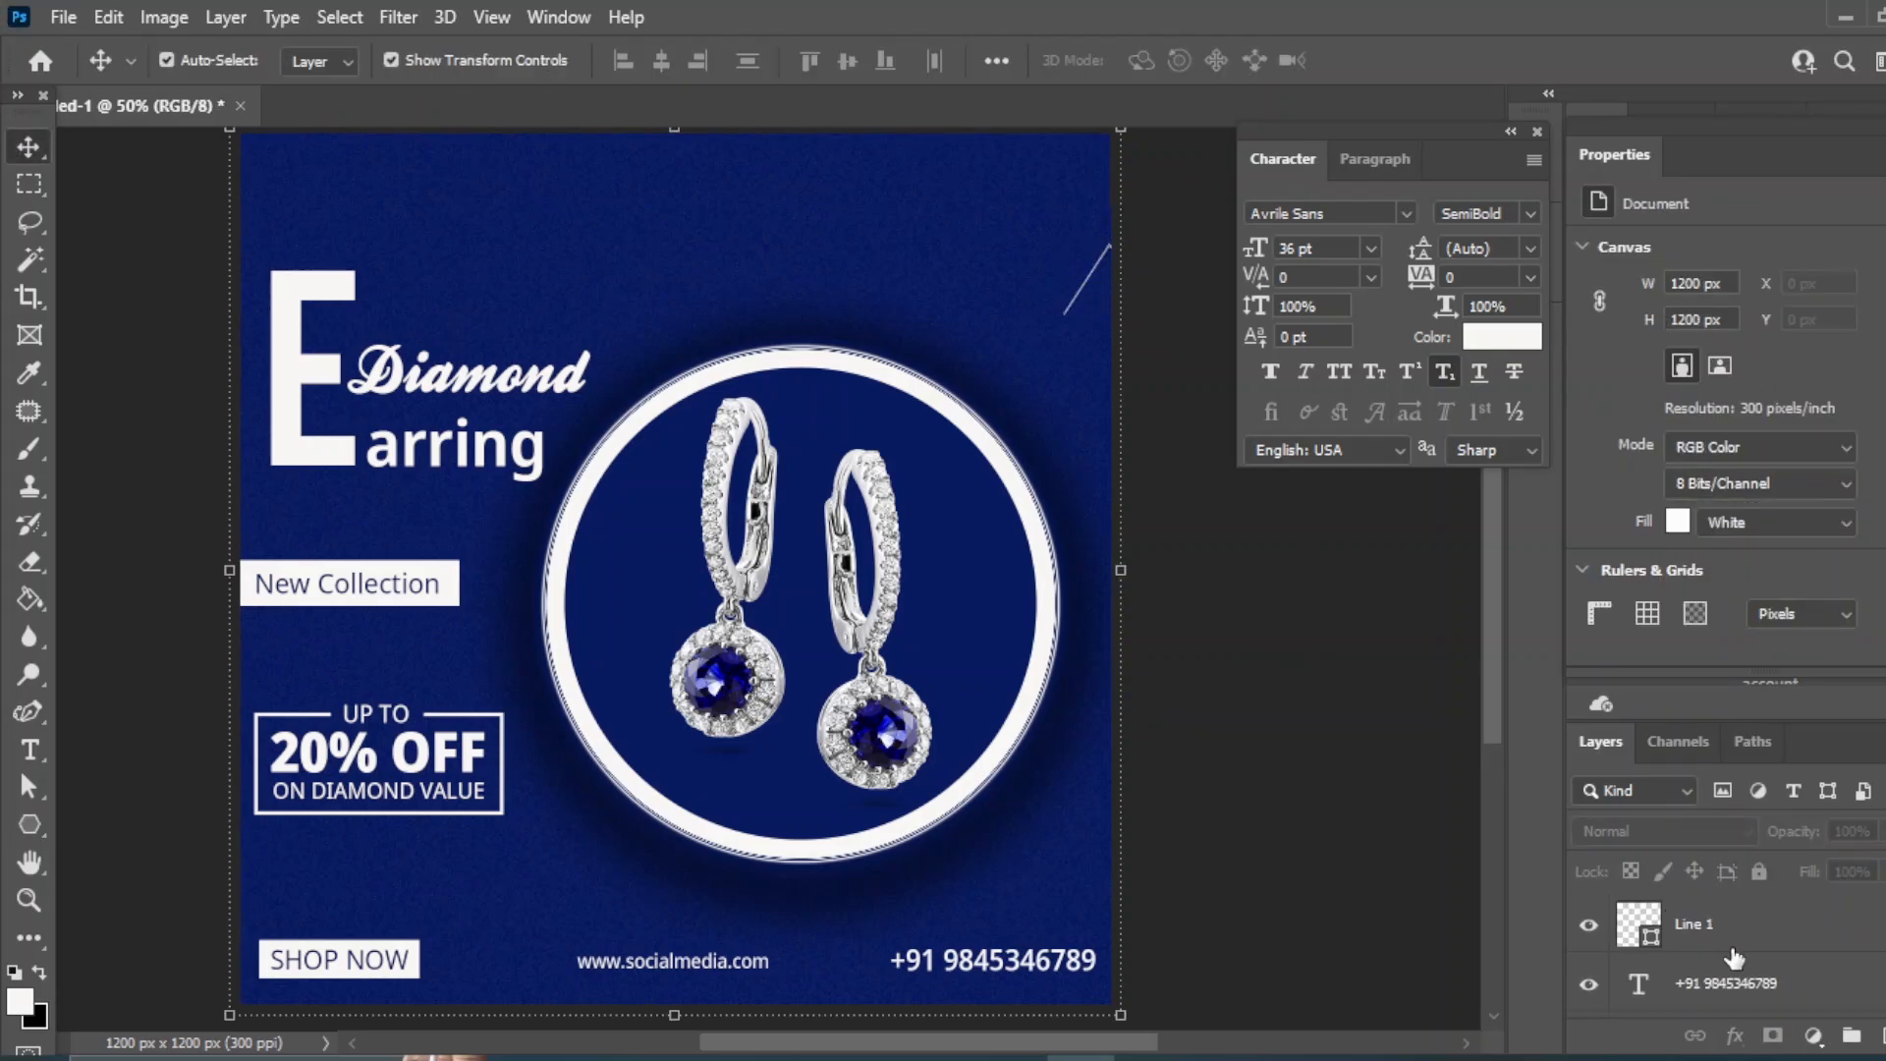
click(1731, 941)
click(1877, 1036)
click(29, 825)
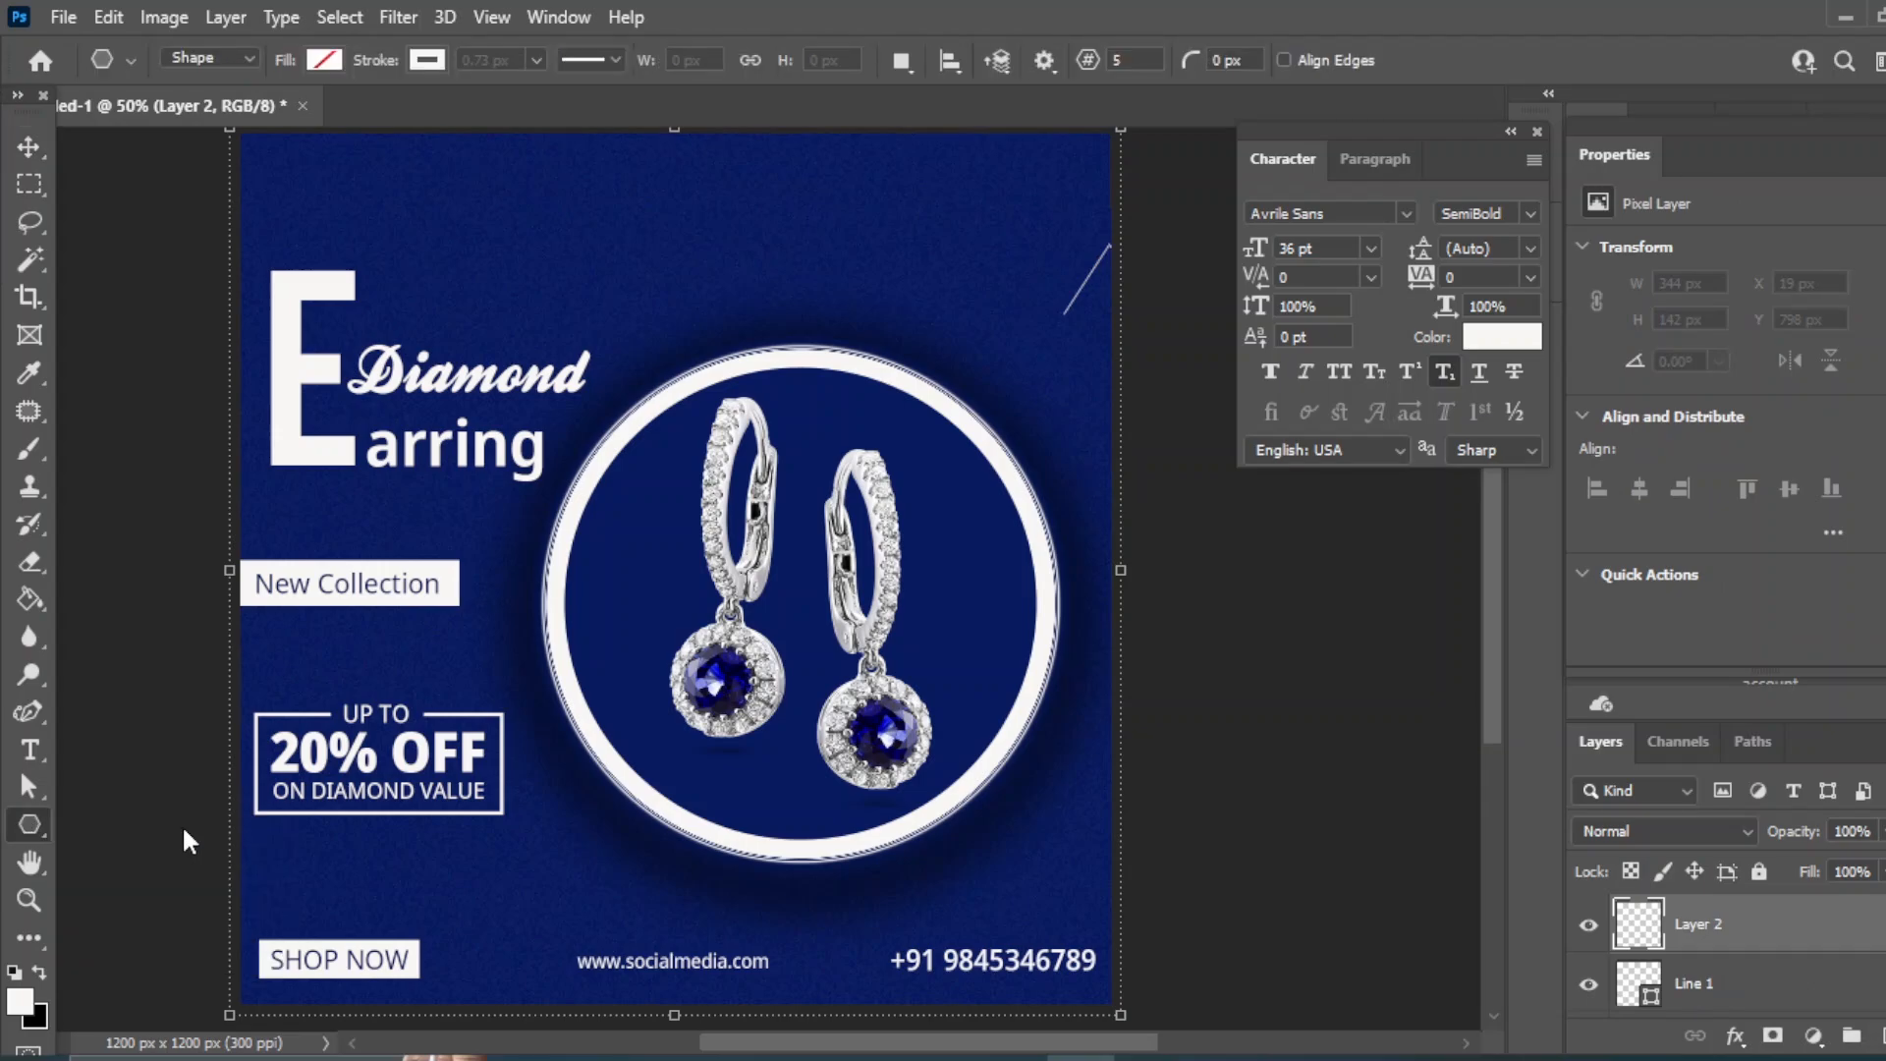
key(shift+u)
click(338, 59)
click(327, 62)
click(327, 62)
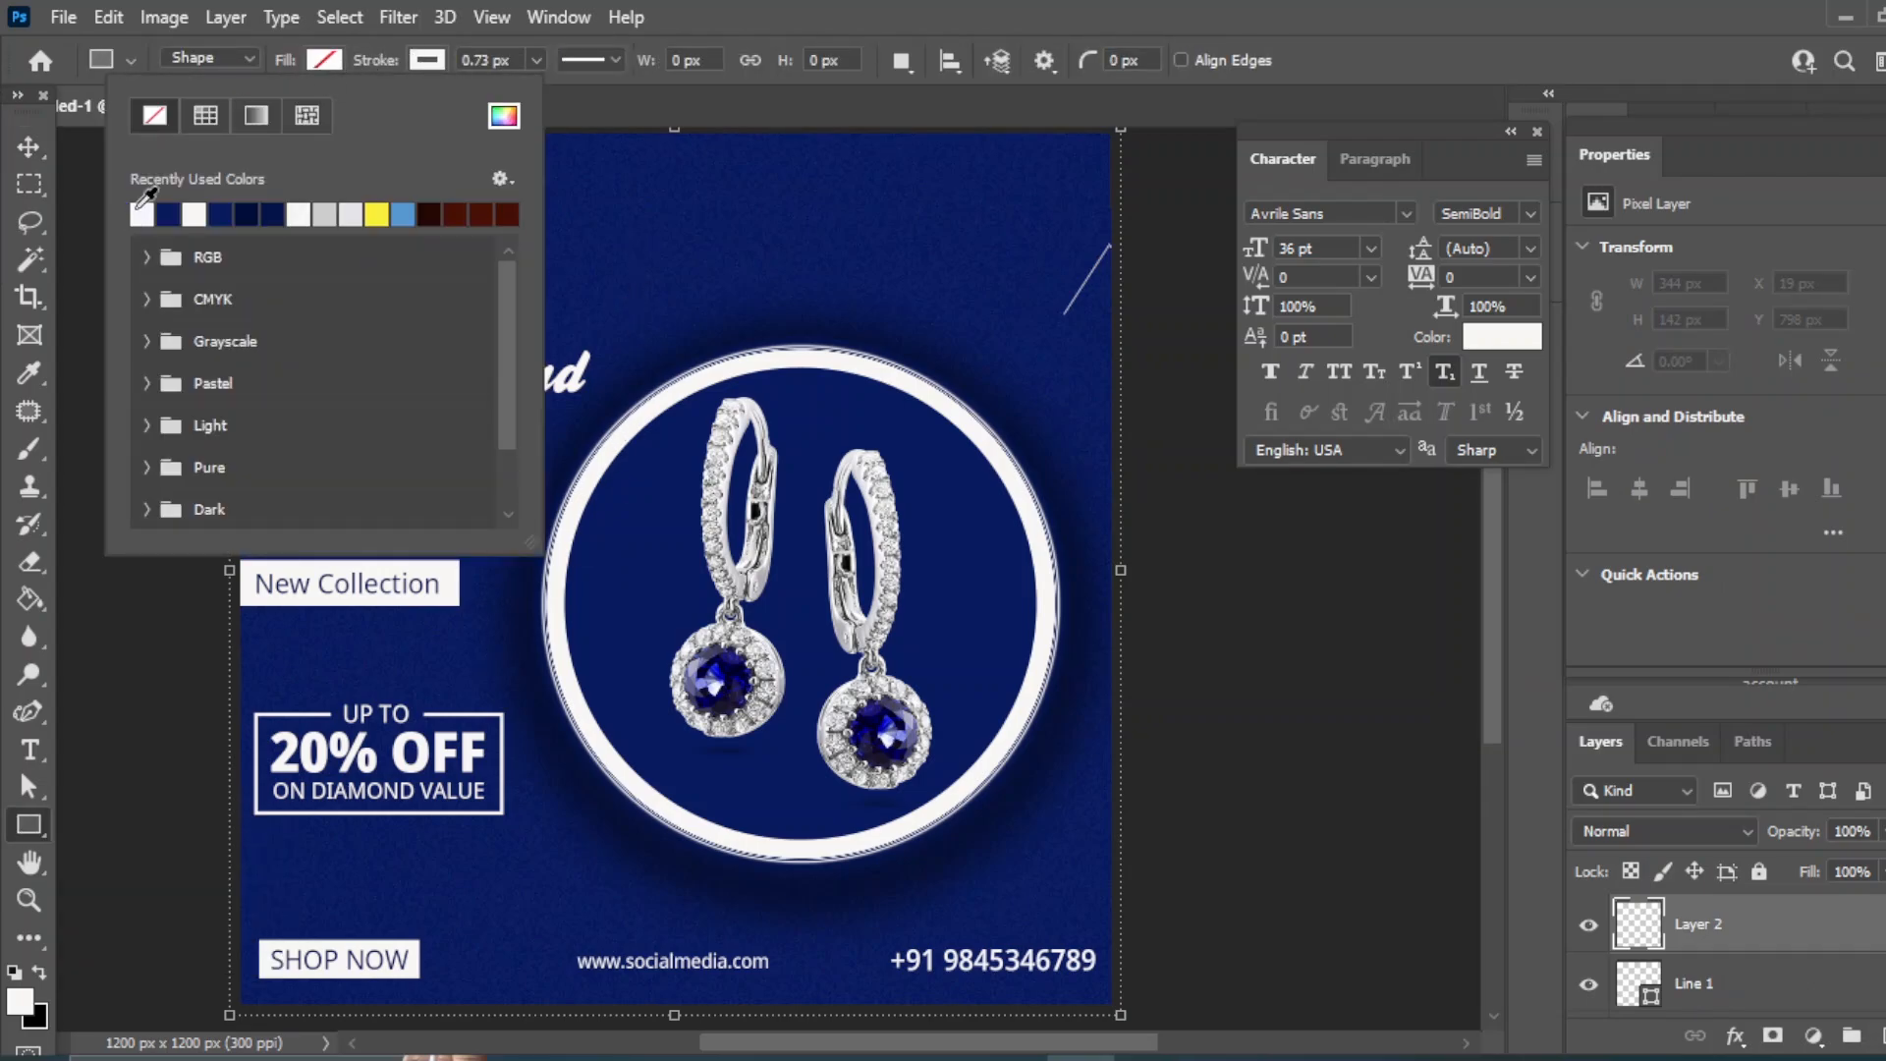
click(143, 214)
drag(537, 60, 474, 78)
mouse_move(537, 236)
mouse_down()
mouse_move(602, 257)
mouse_move(1086, 640)
mouse_move(1002, 864)
mouse_move(1022, 918)
mouse_up()
click(28, 146)
click(1297, 872)
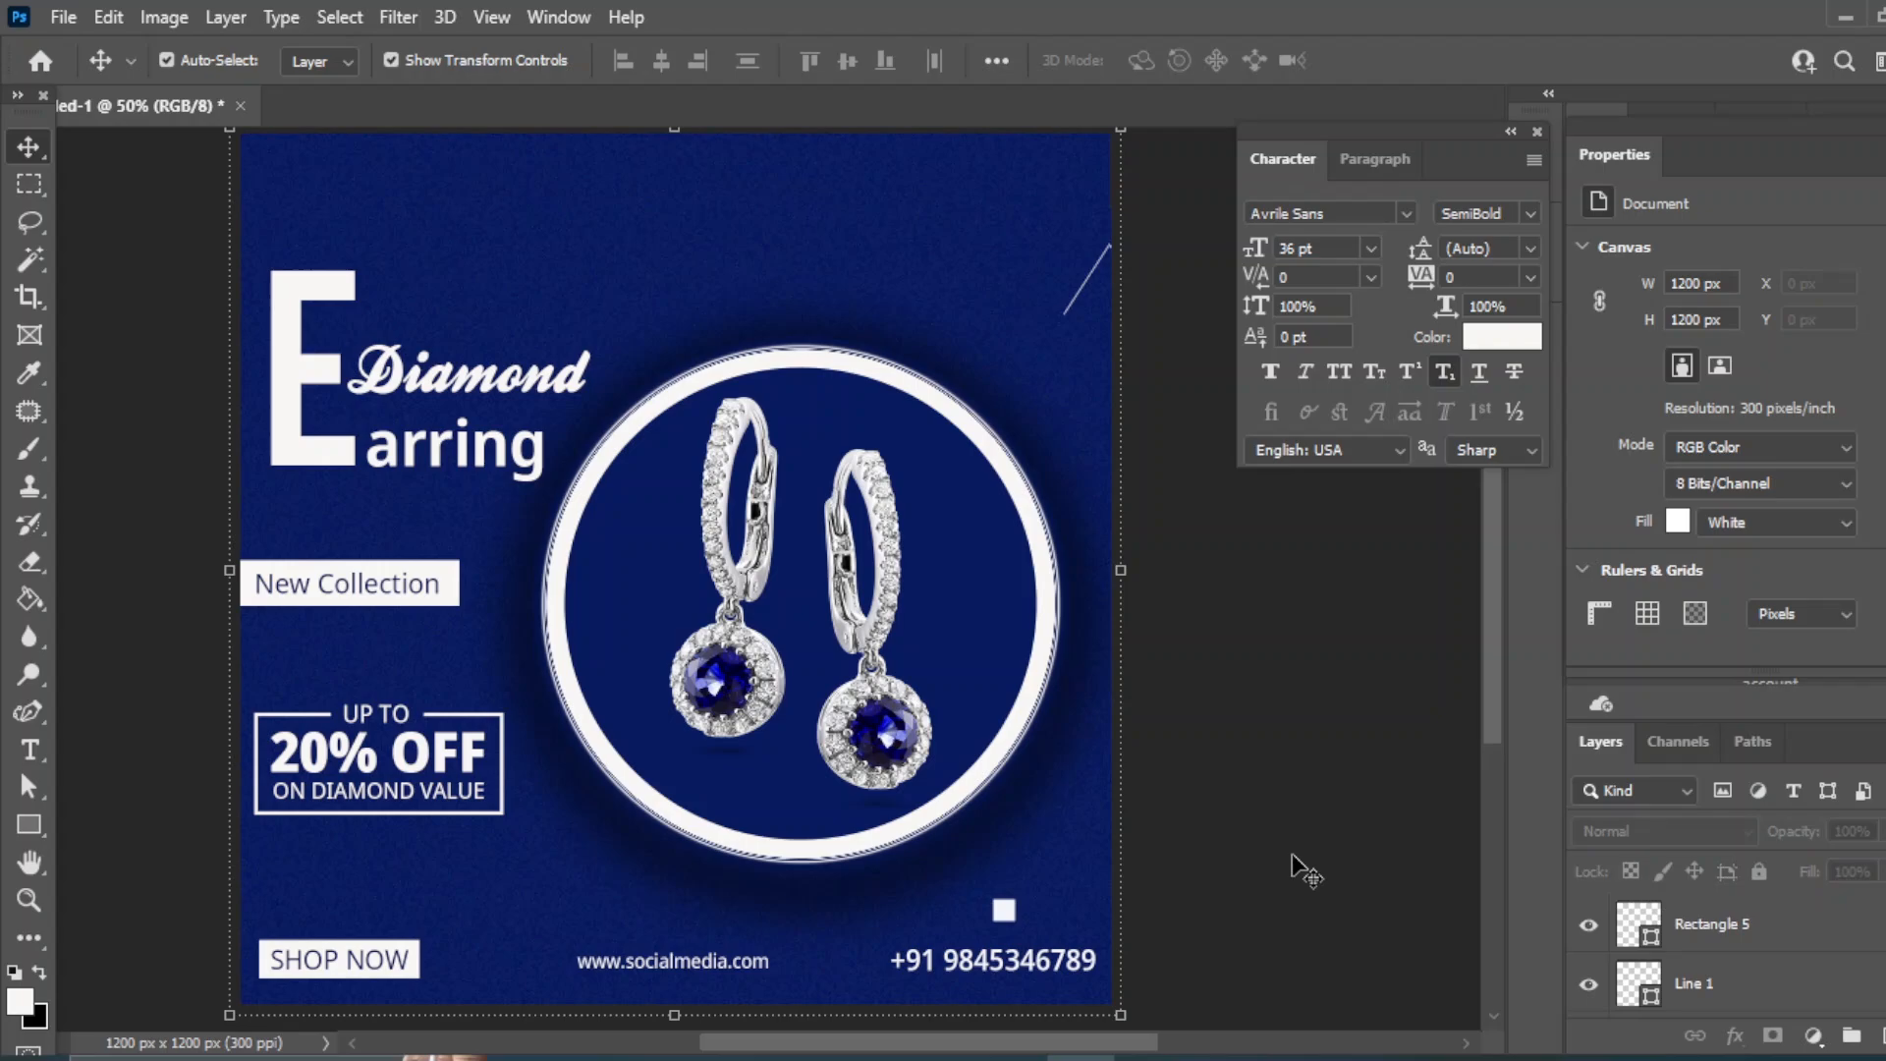
- Draw a small white triangle, move it to the circle's lower left and rotate it sideways
right_click(29, 824)
click(108, 822)
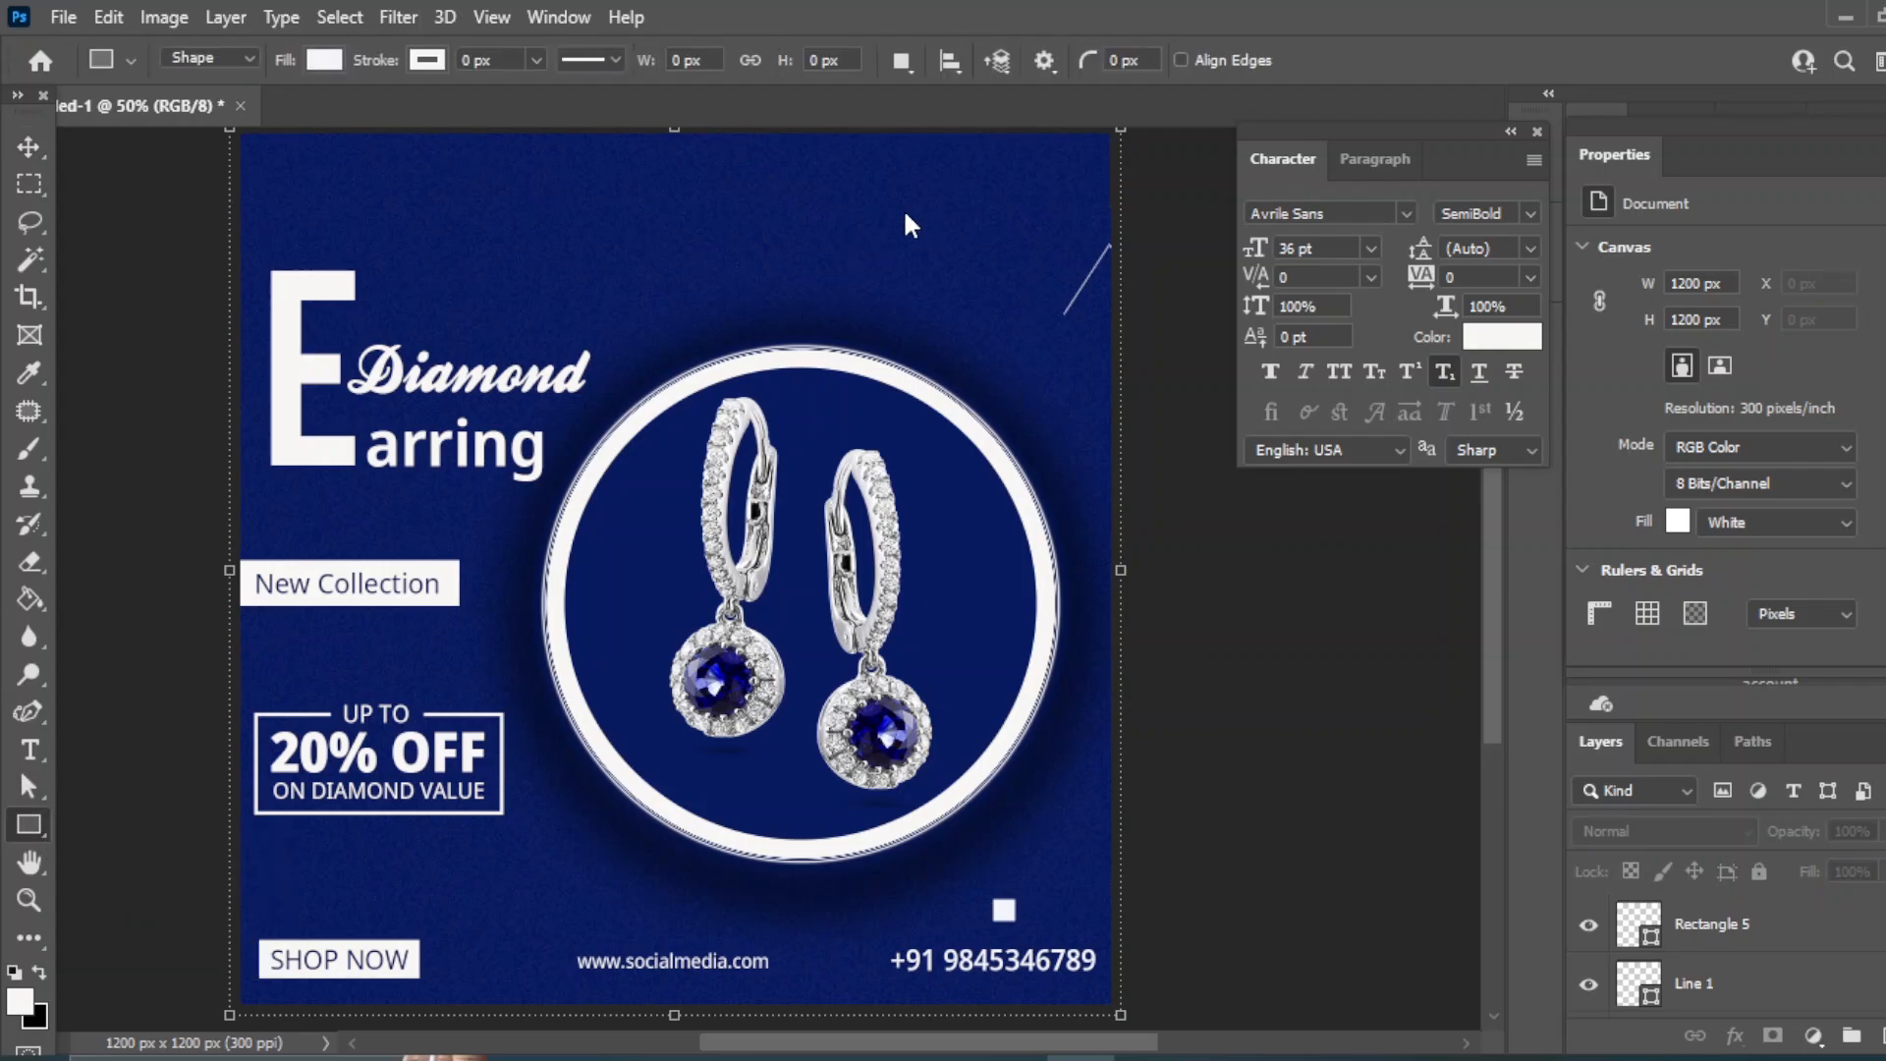
key(shift+u)
key(shift+u)
drag(906, 217, 941, 248)
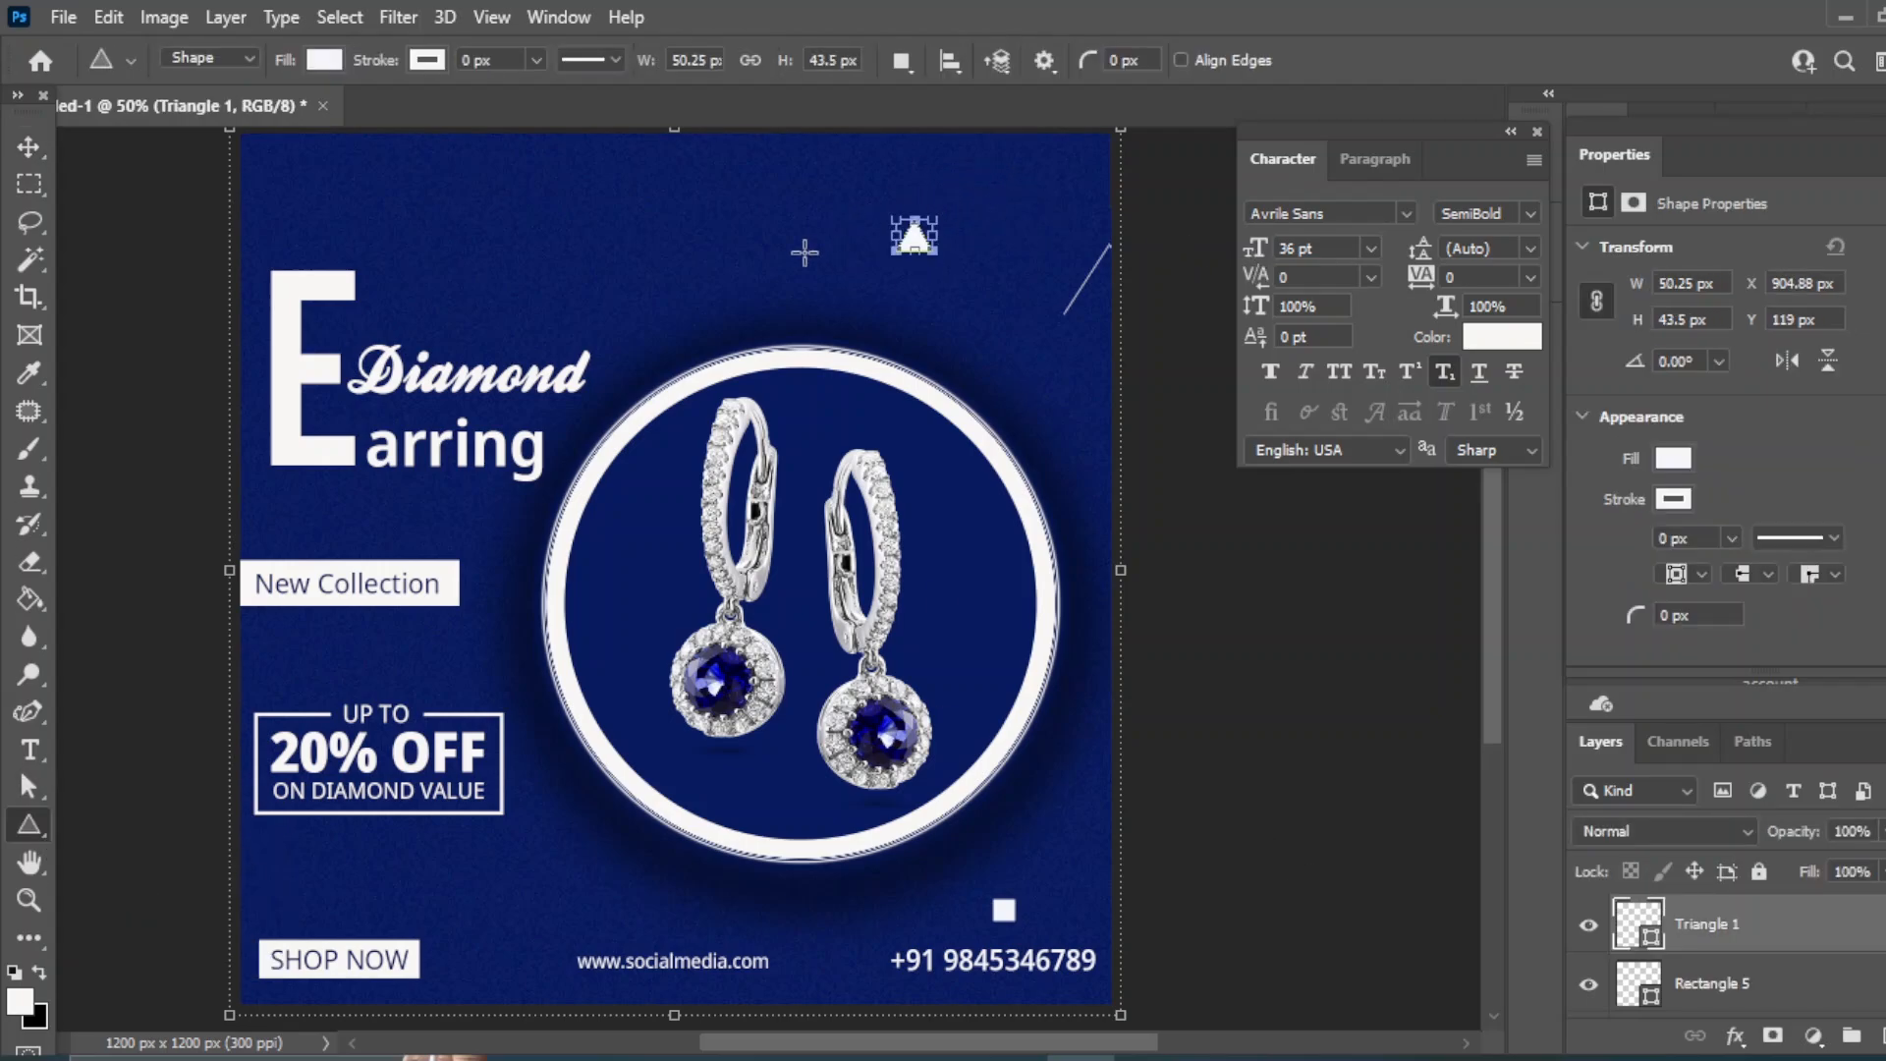
key(v)
click(905, 234)
drag(916, 246, 852, 948)
key(ctrl+t)
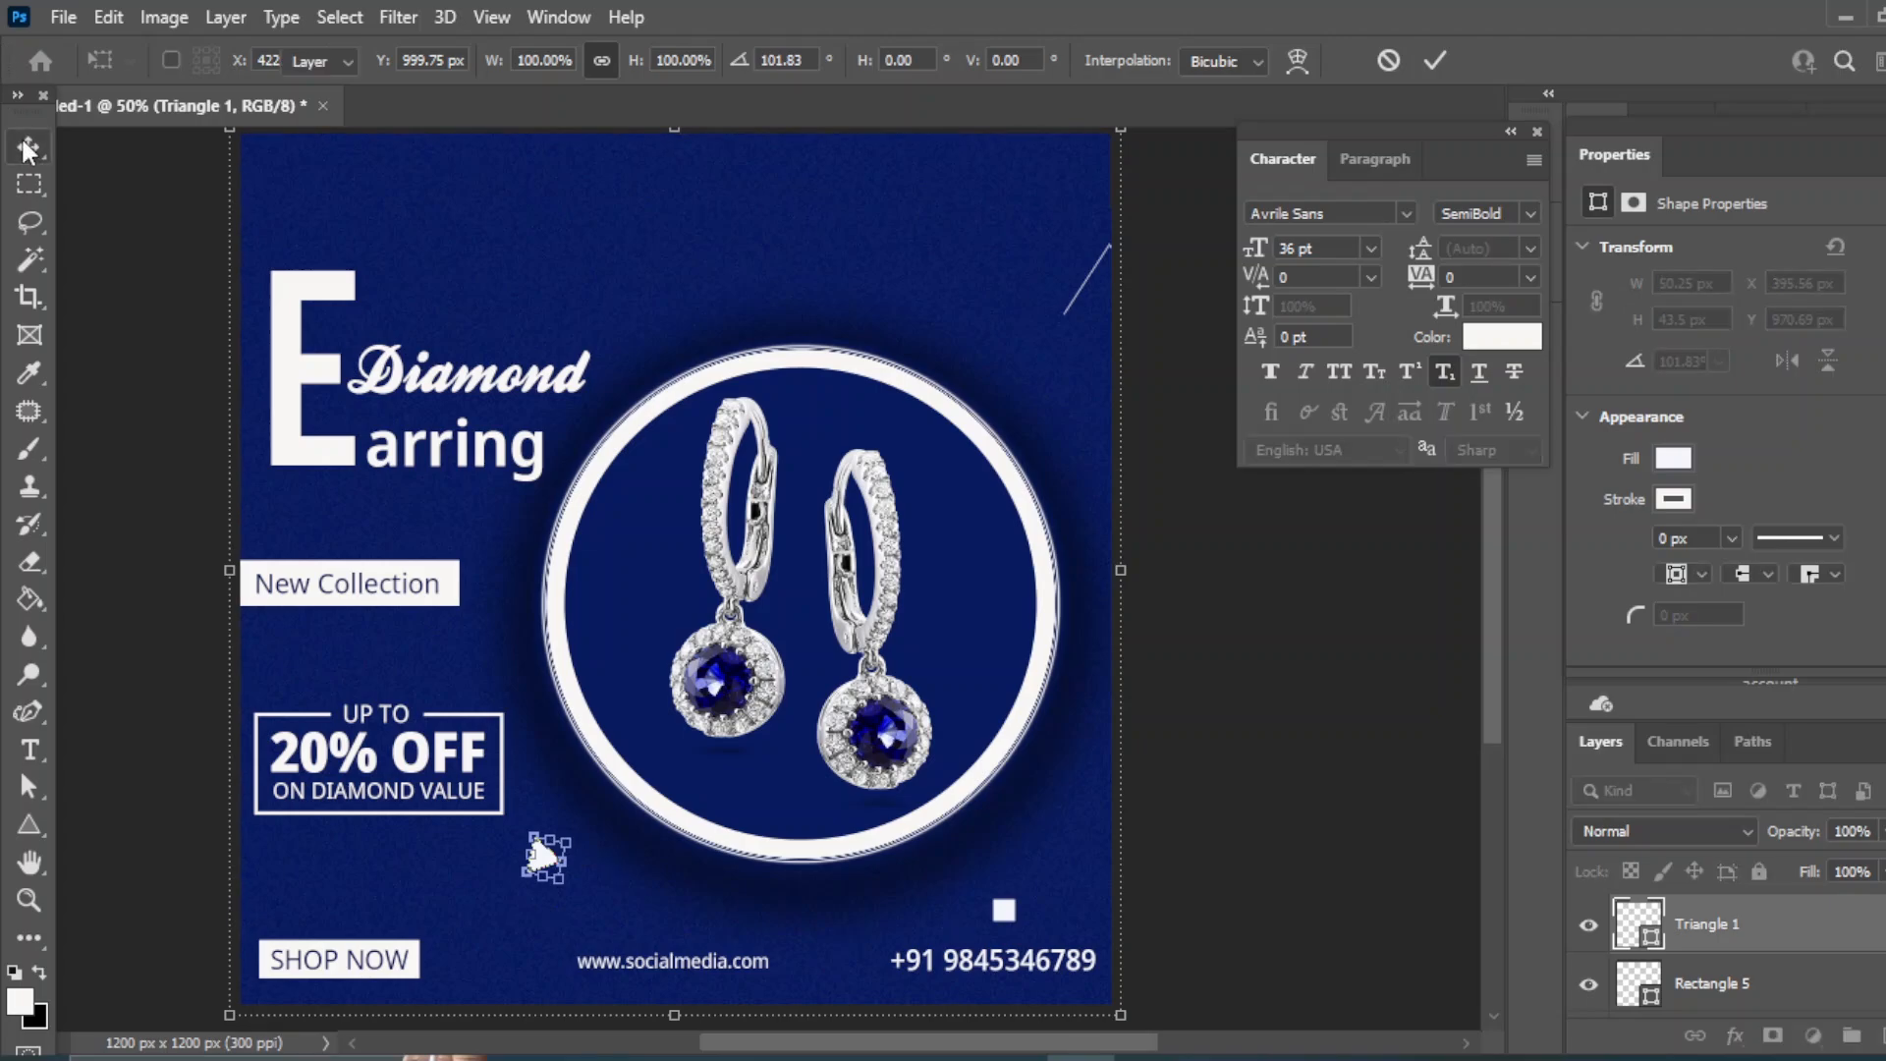
key(Return)
click(1258, 688)
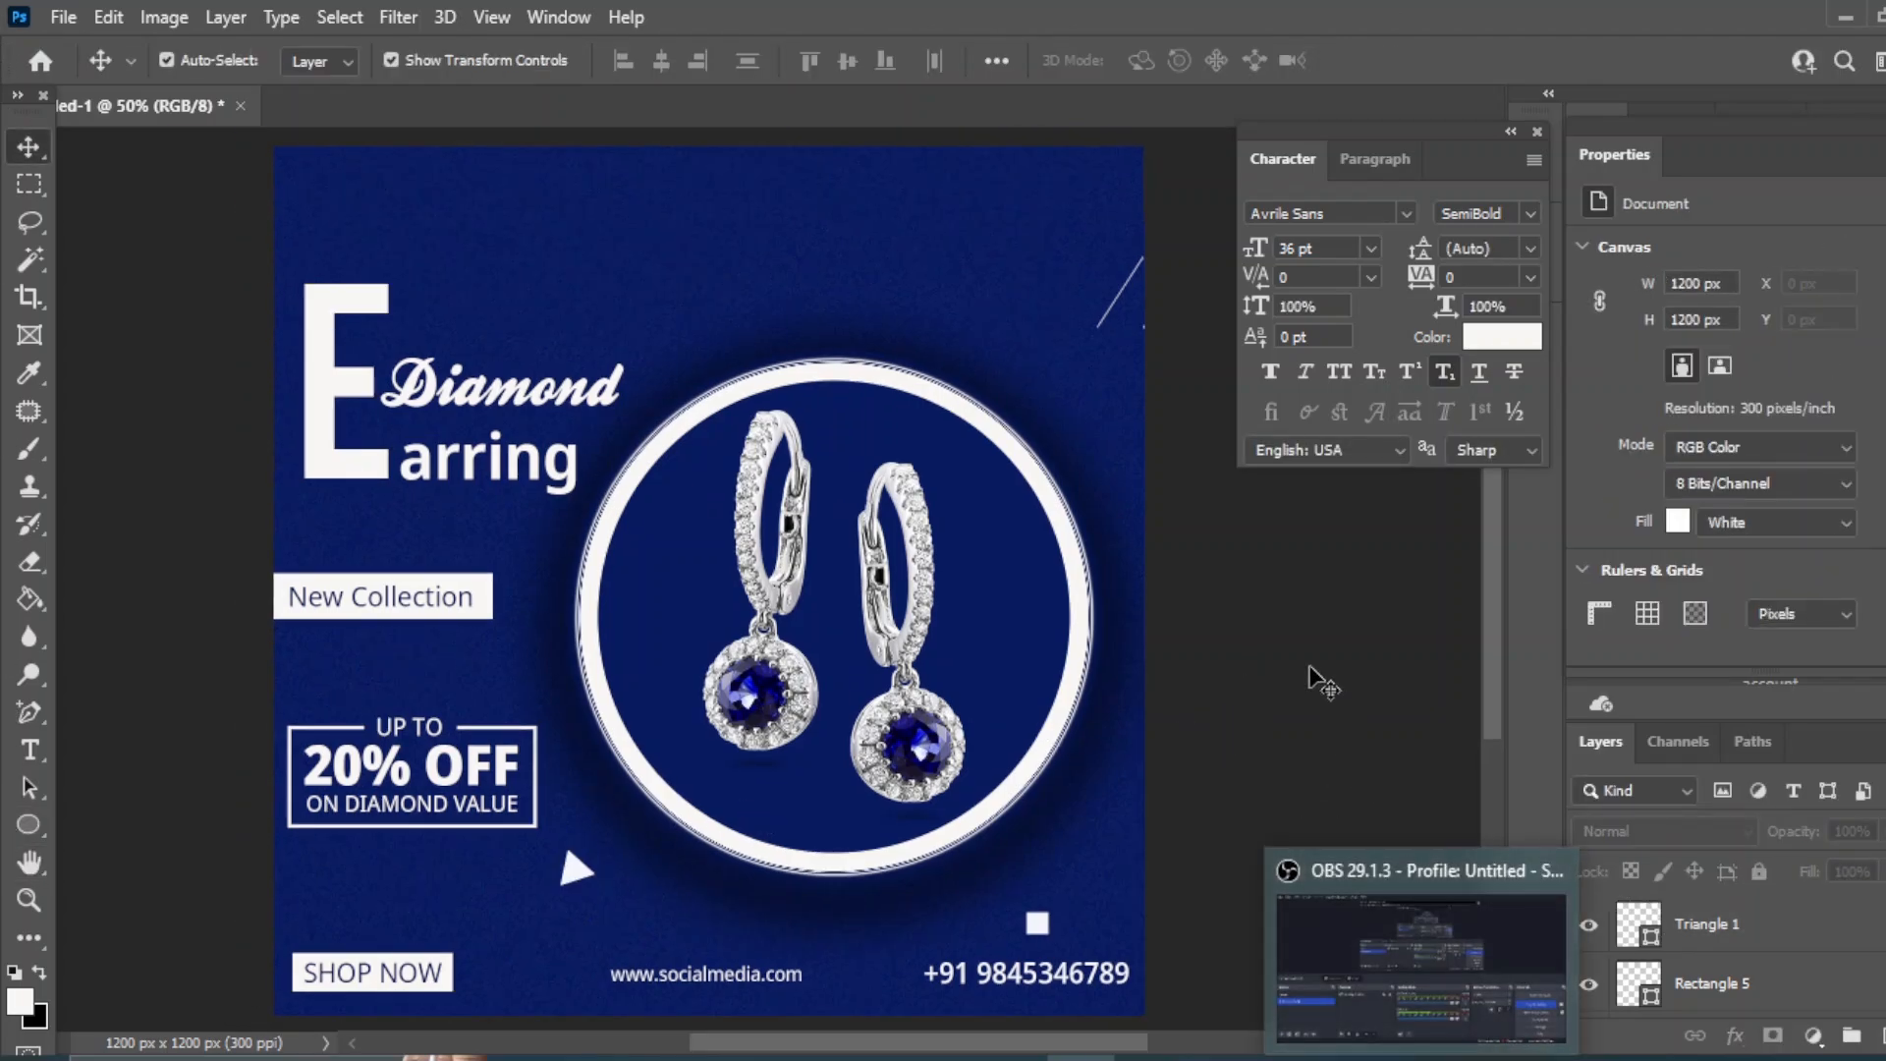
- Draw a wide white band across the top and curve its bottom edge into a wave
right_click(26, 835)
click(108, 824)
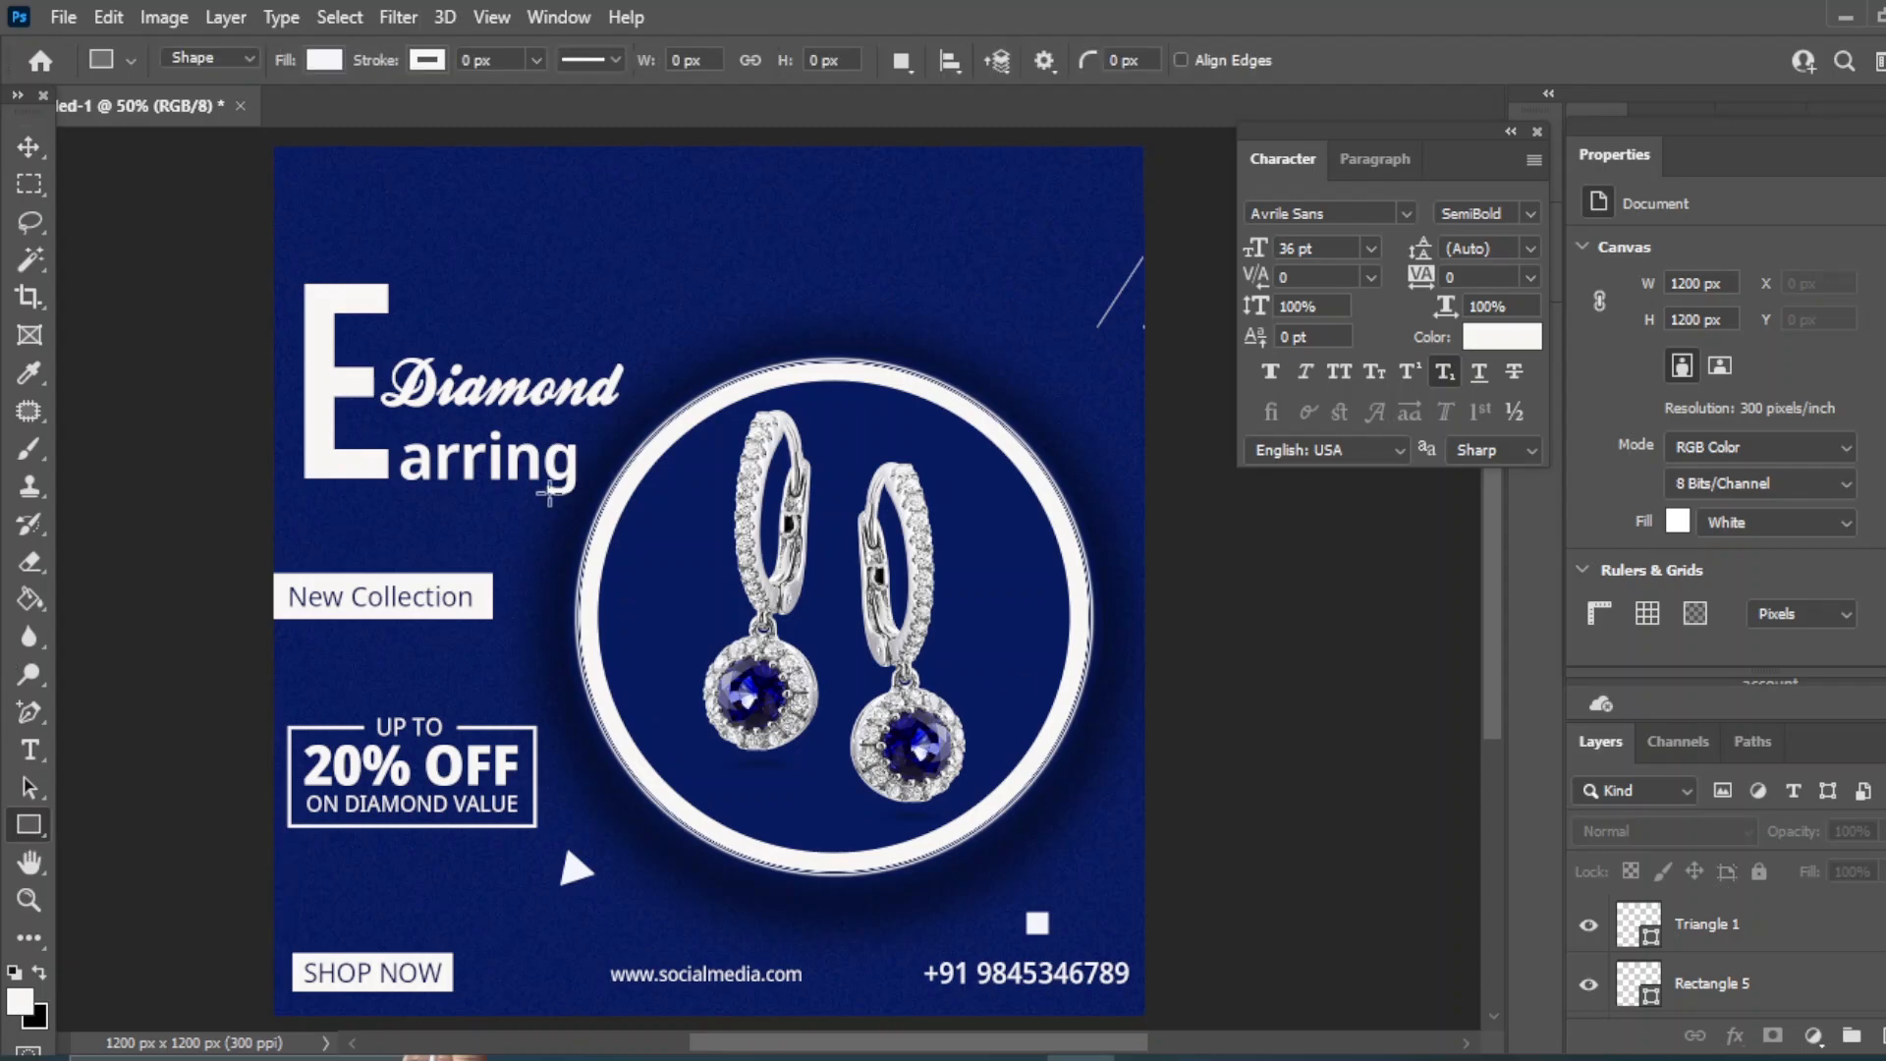
drag(273, 143, 1155, 231)
click(30, 711)
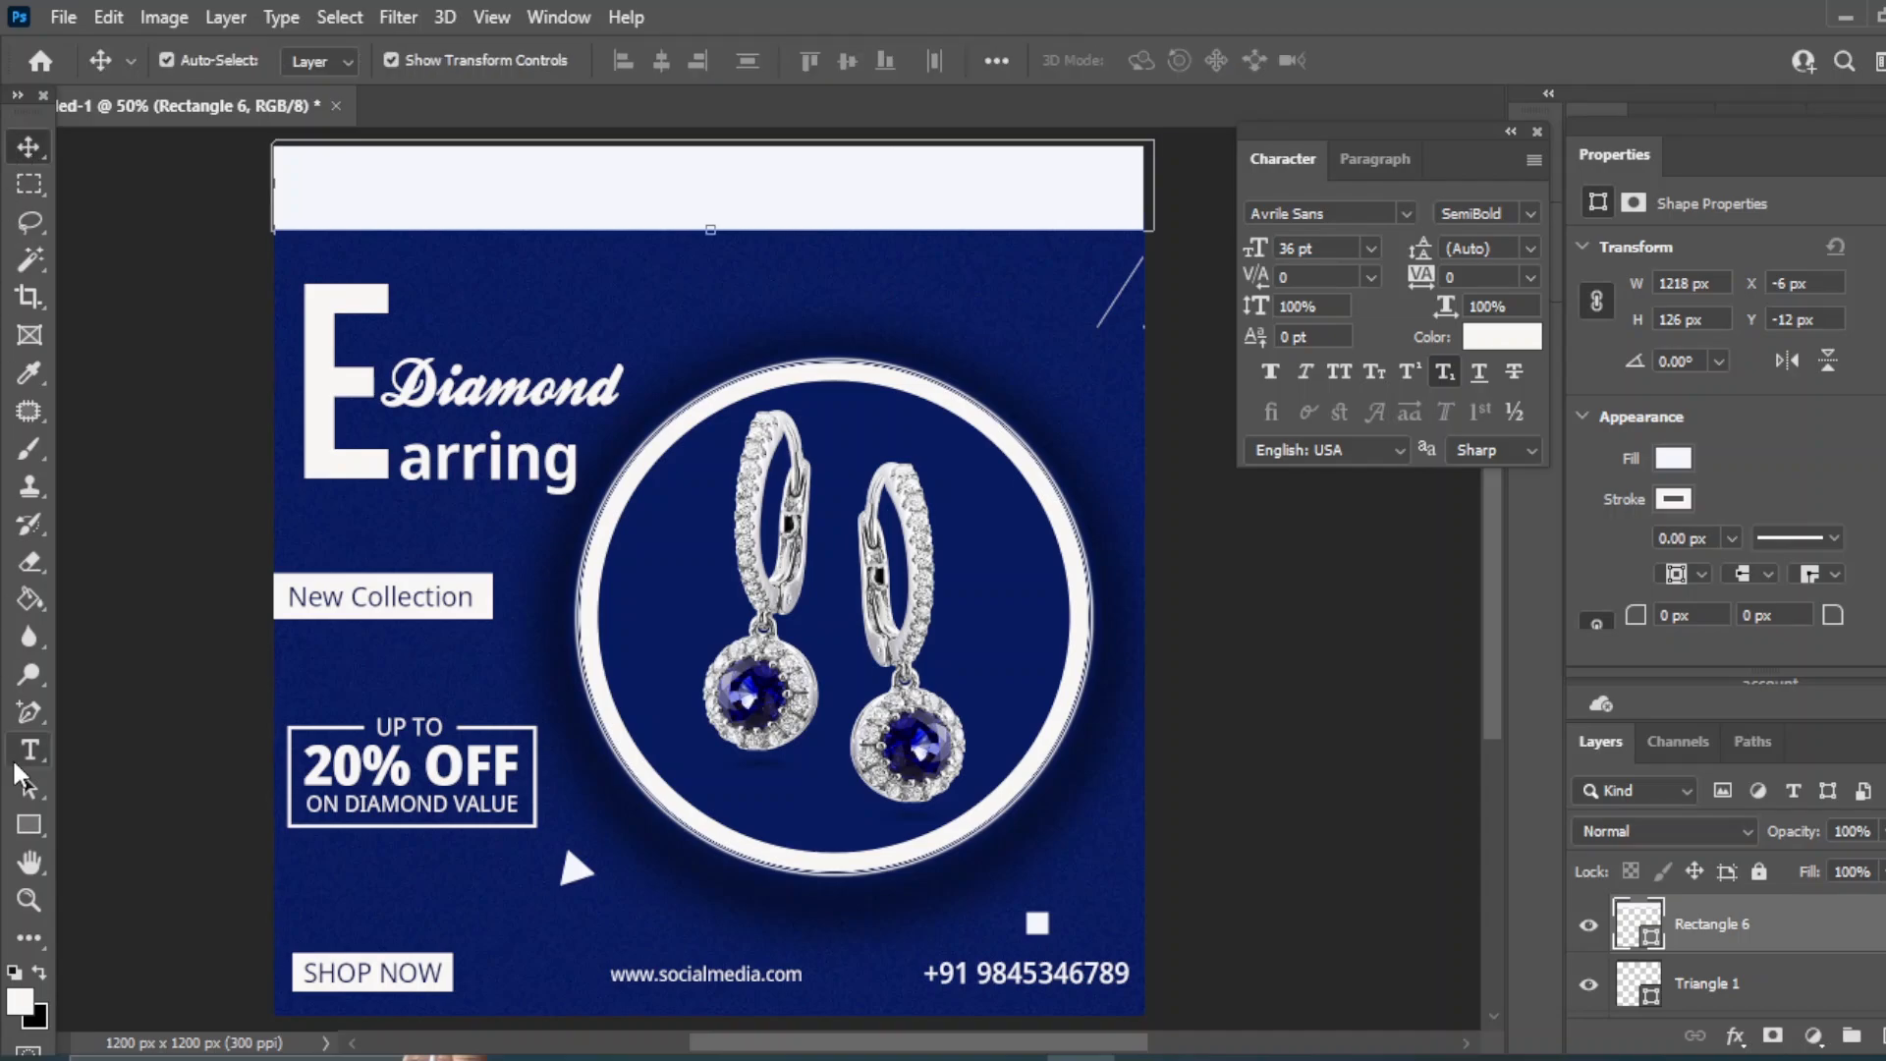
right_click(30, 704)
click(158, 786)
click(676, 231)
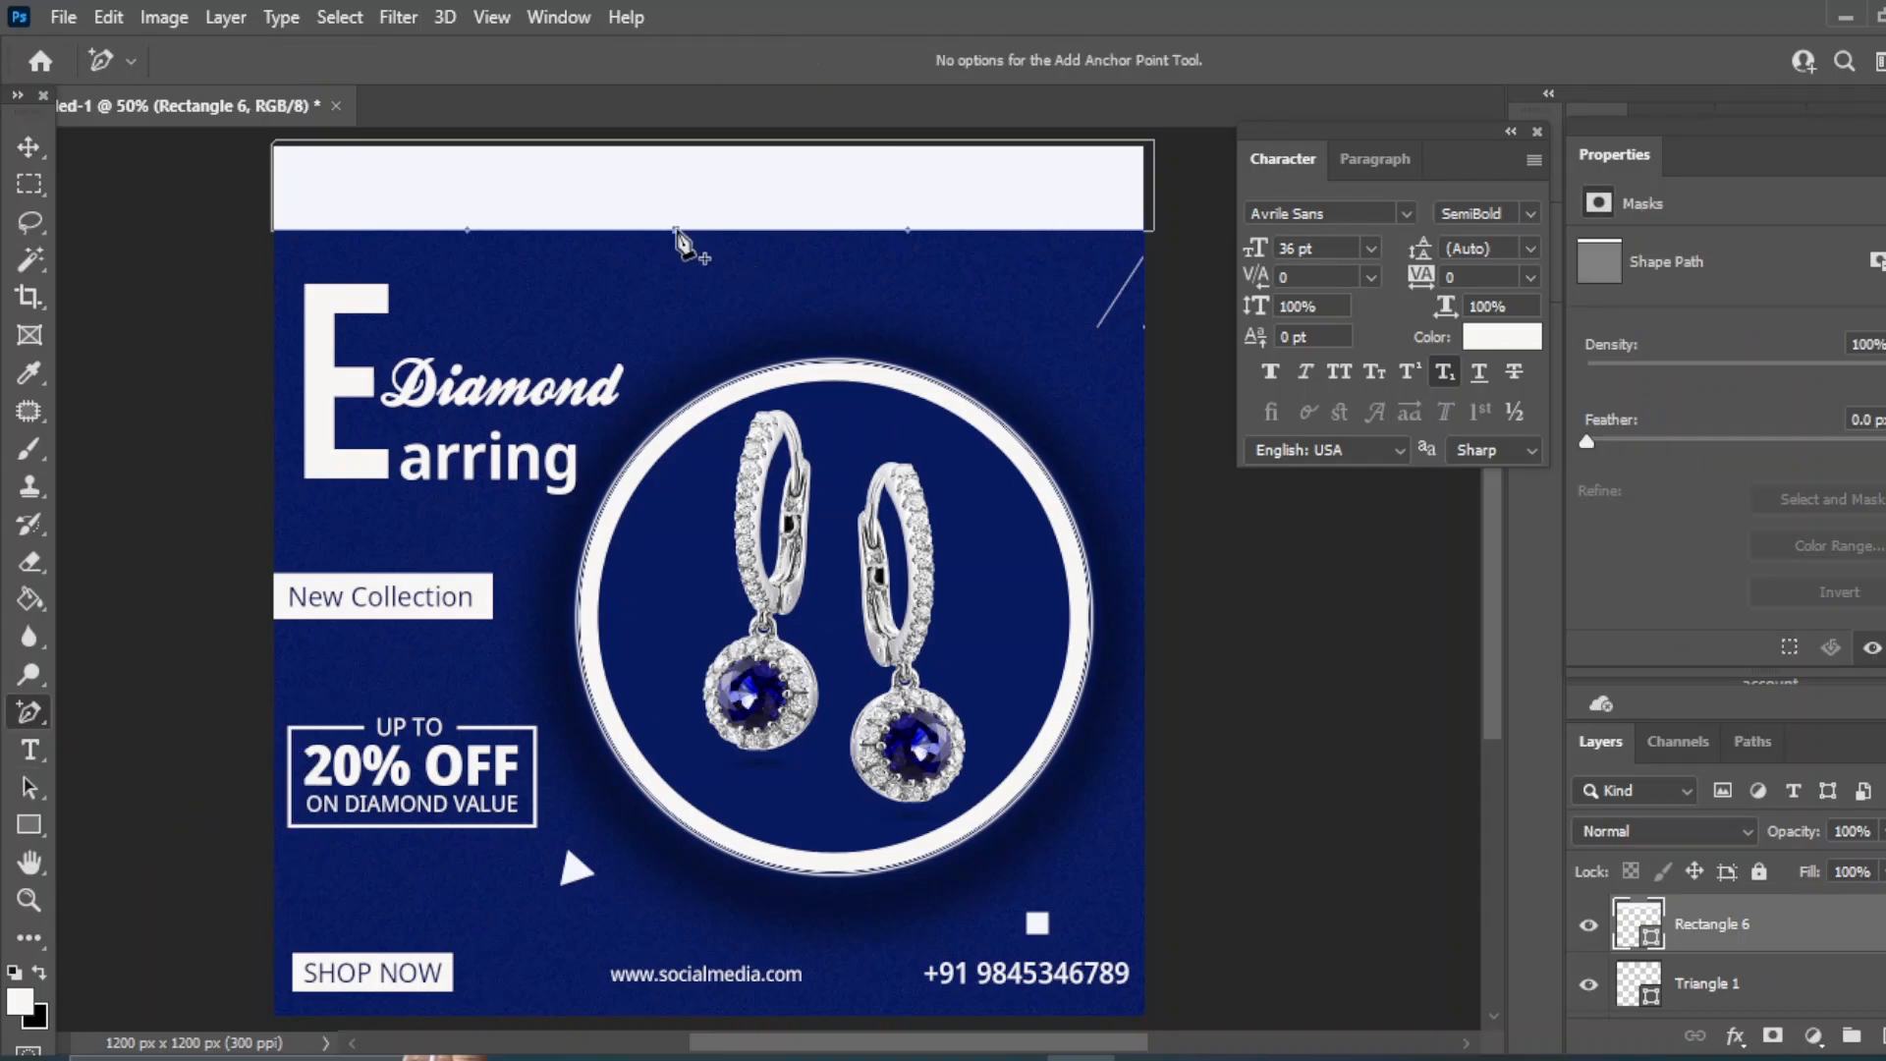
drag(468, 235, 480, 157)
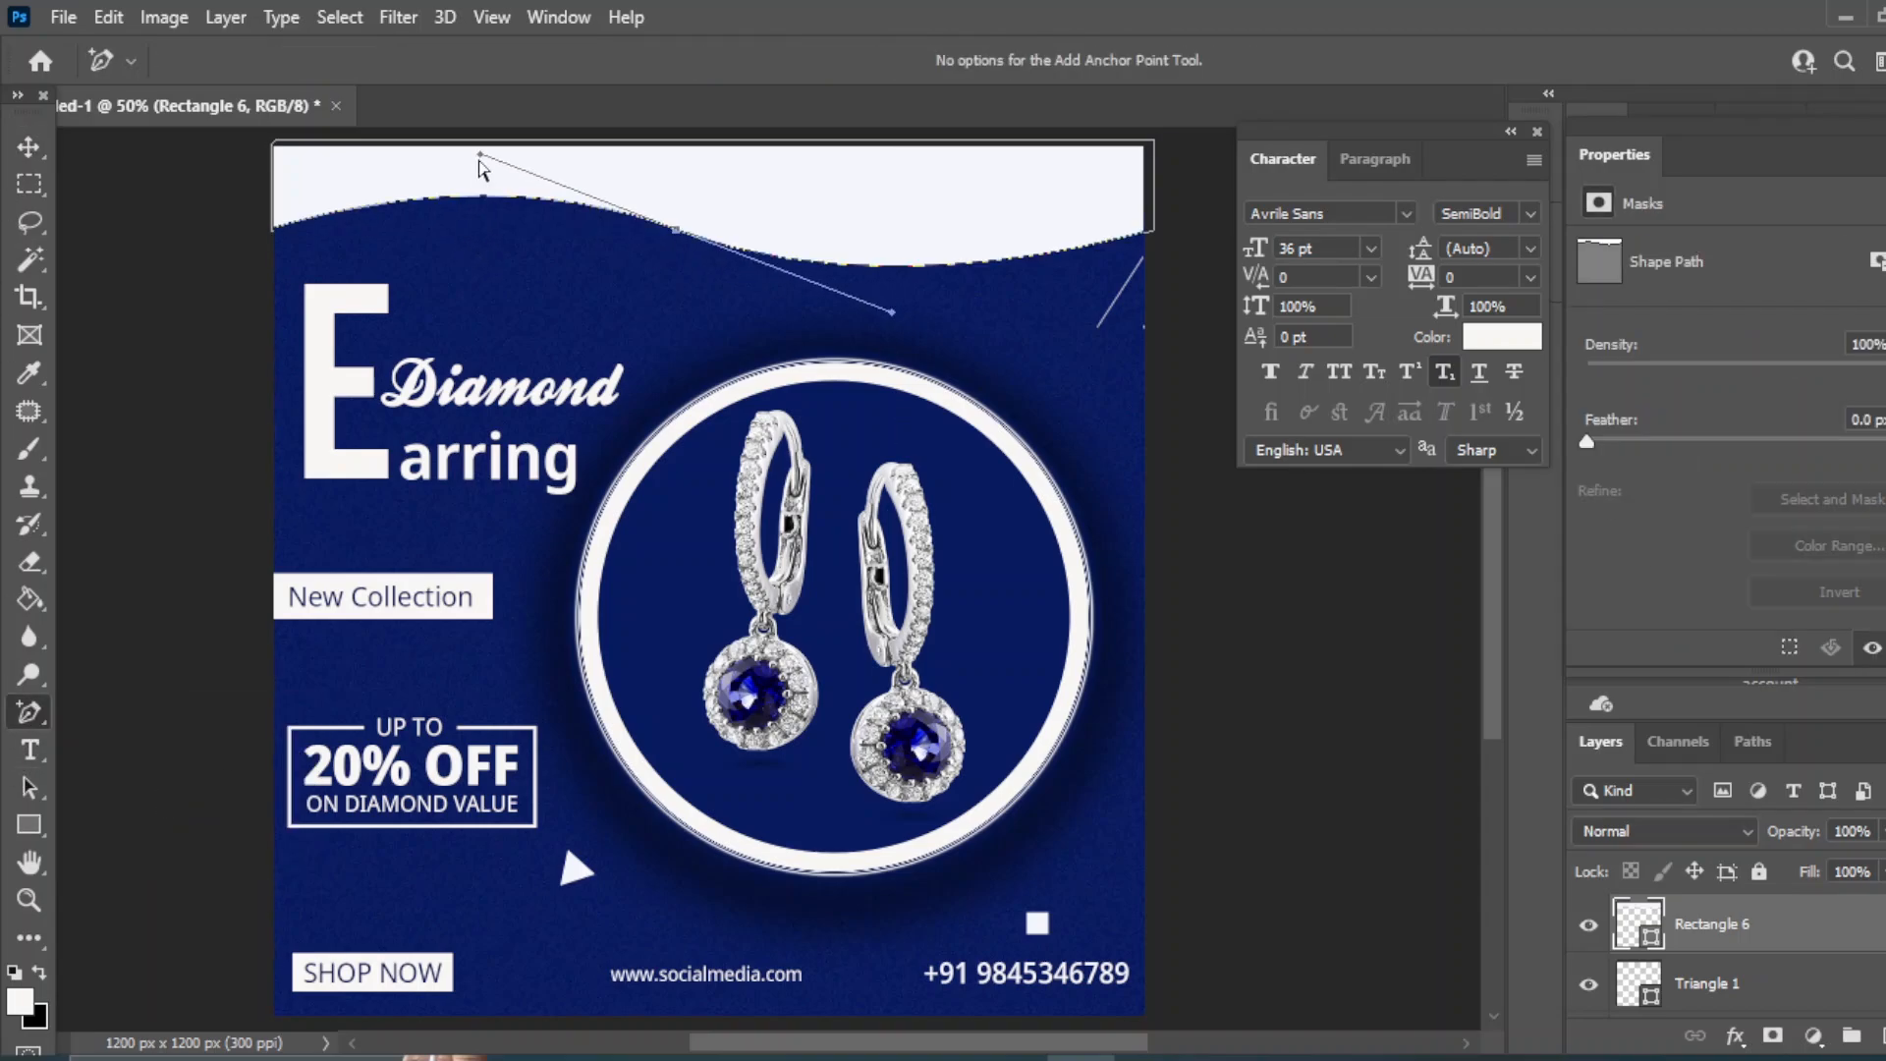
drag(895, 314, 881, 322)
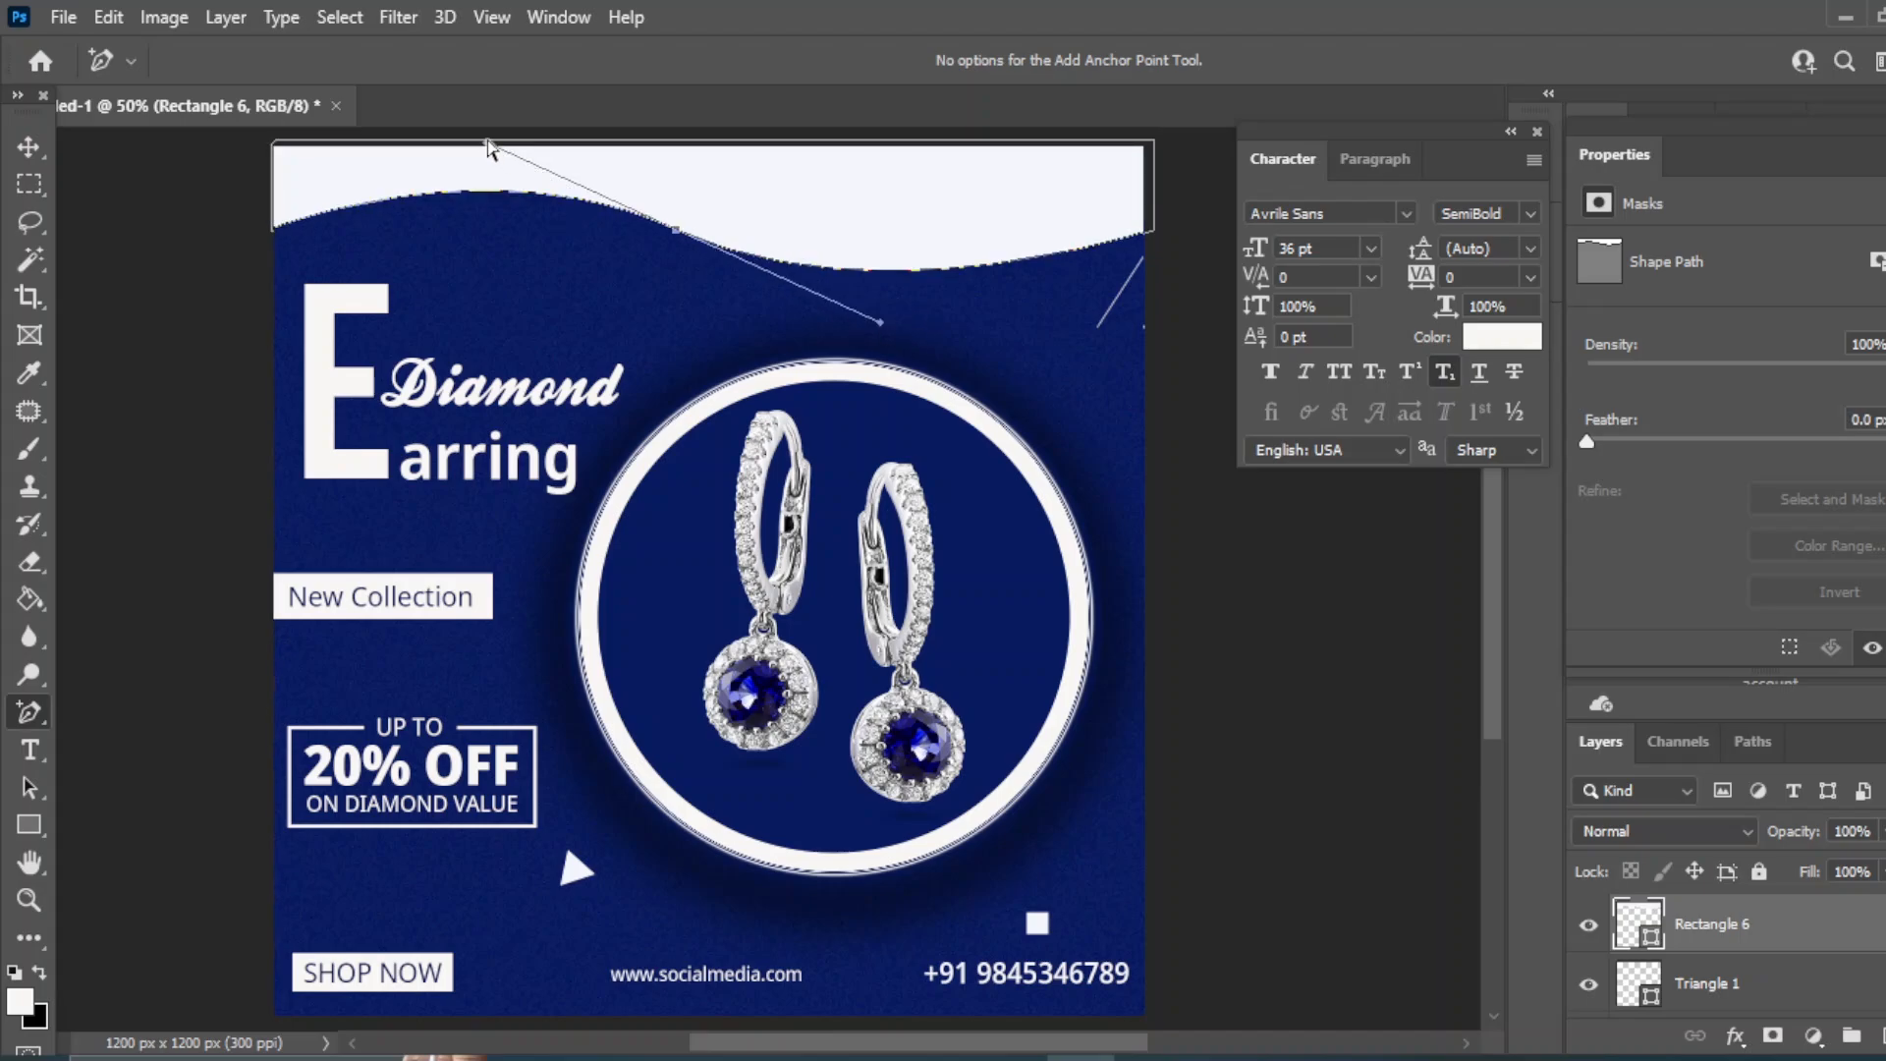
drag(491, 148, 603, 182)
- Nudge the white wave up slightly and duplicate its layer as Rectangle 6 copy
click(28, 146)
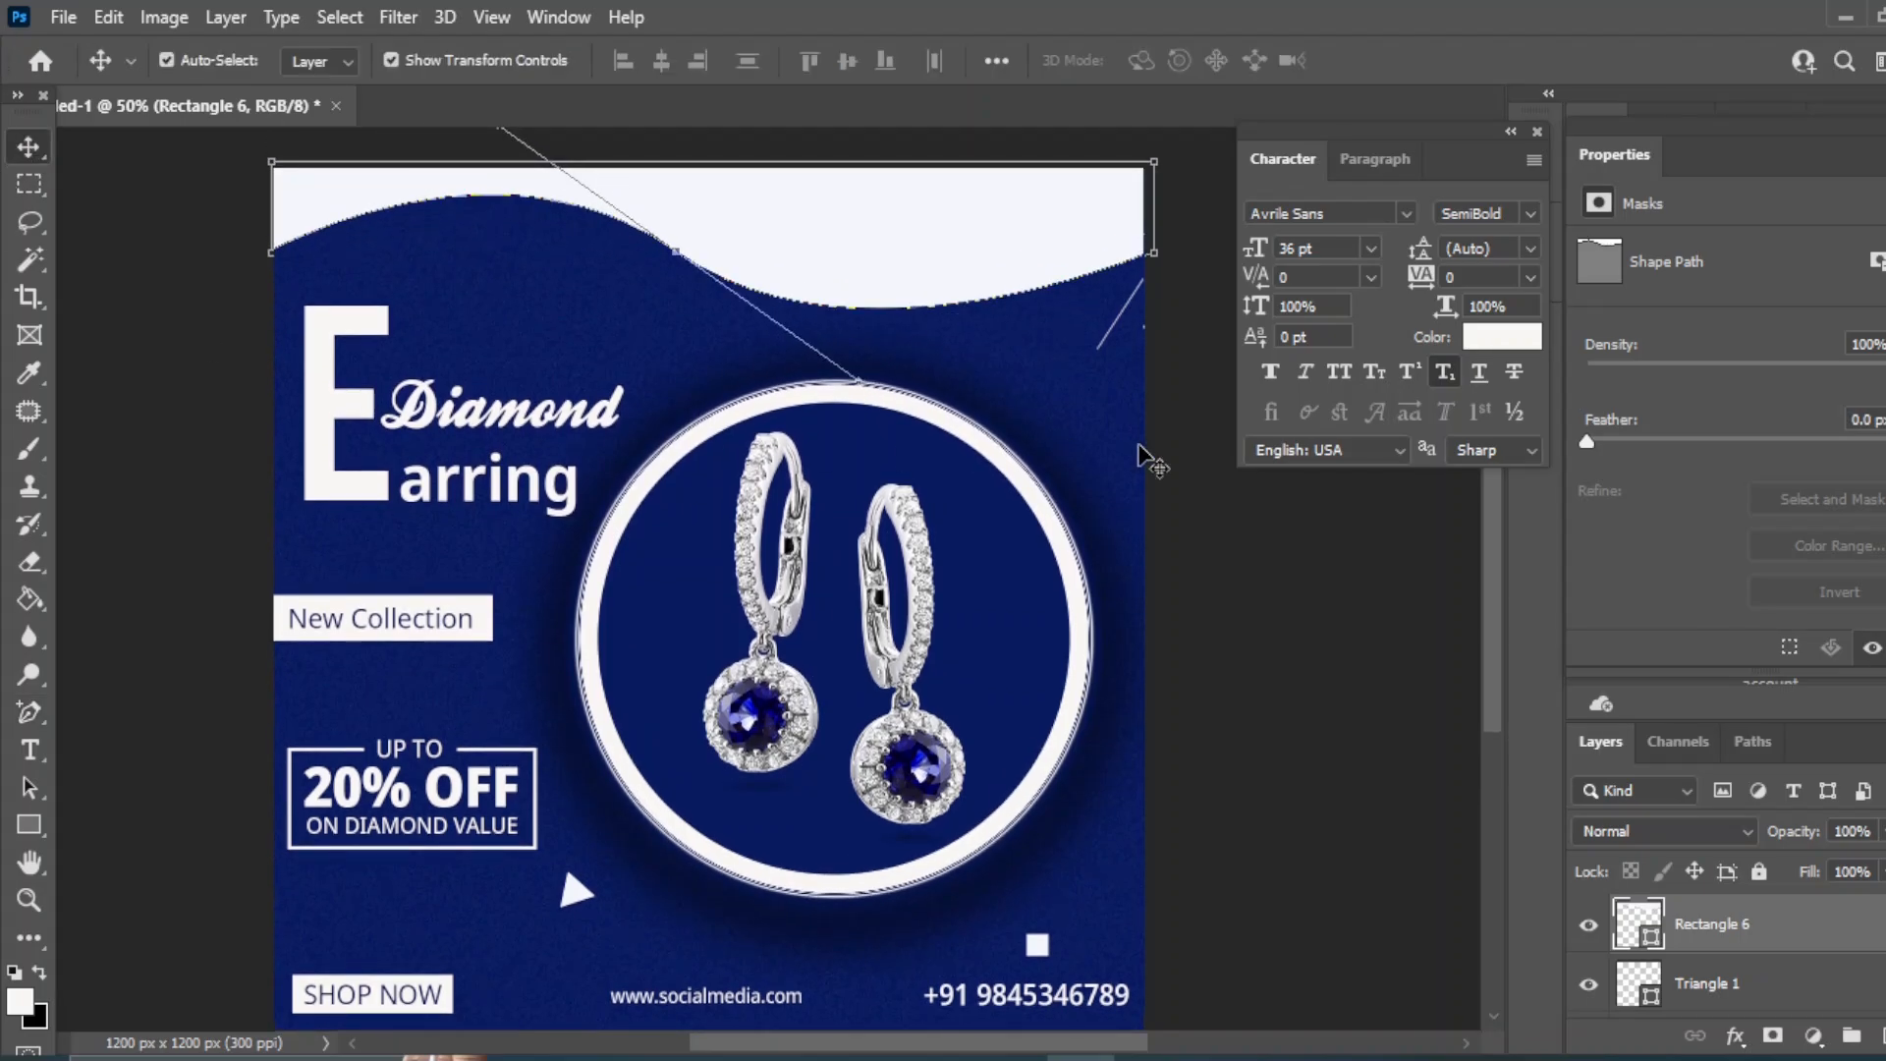
click(1312, 676)
click(969, 286)
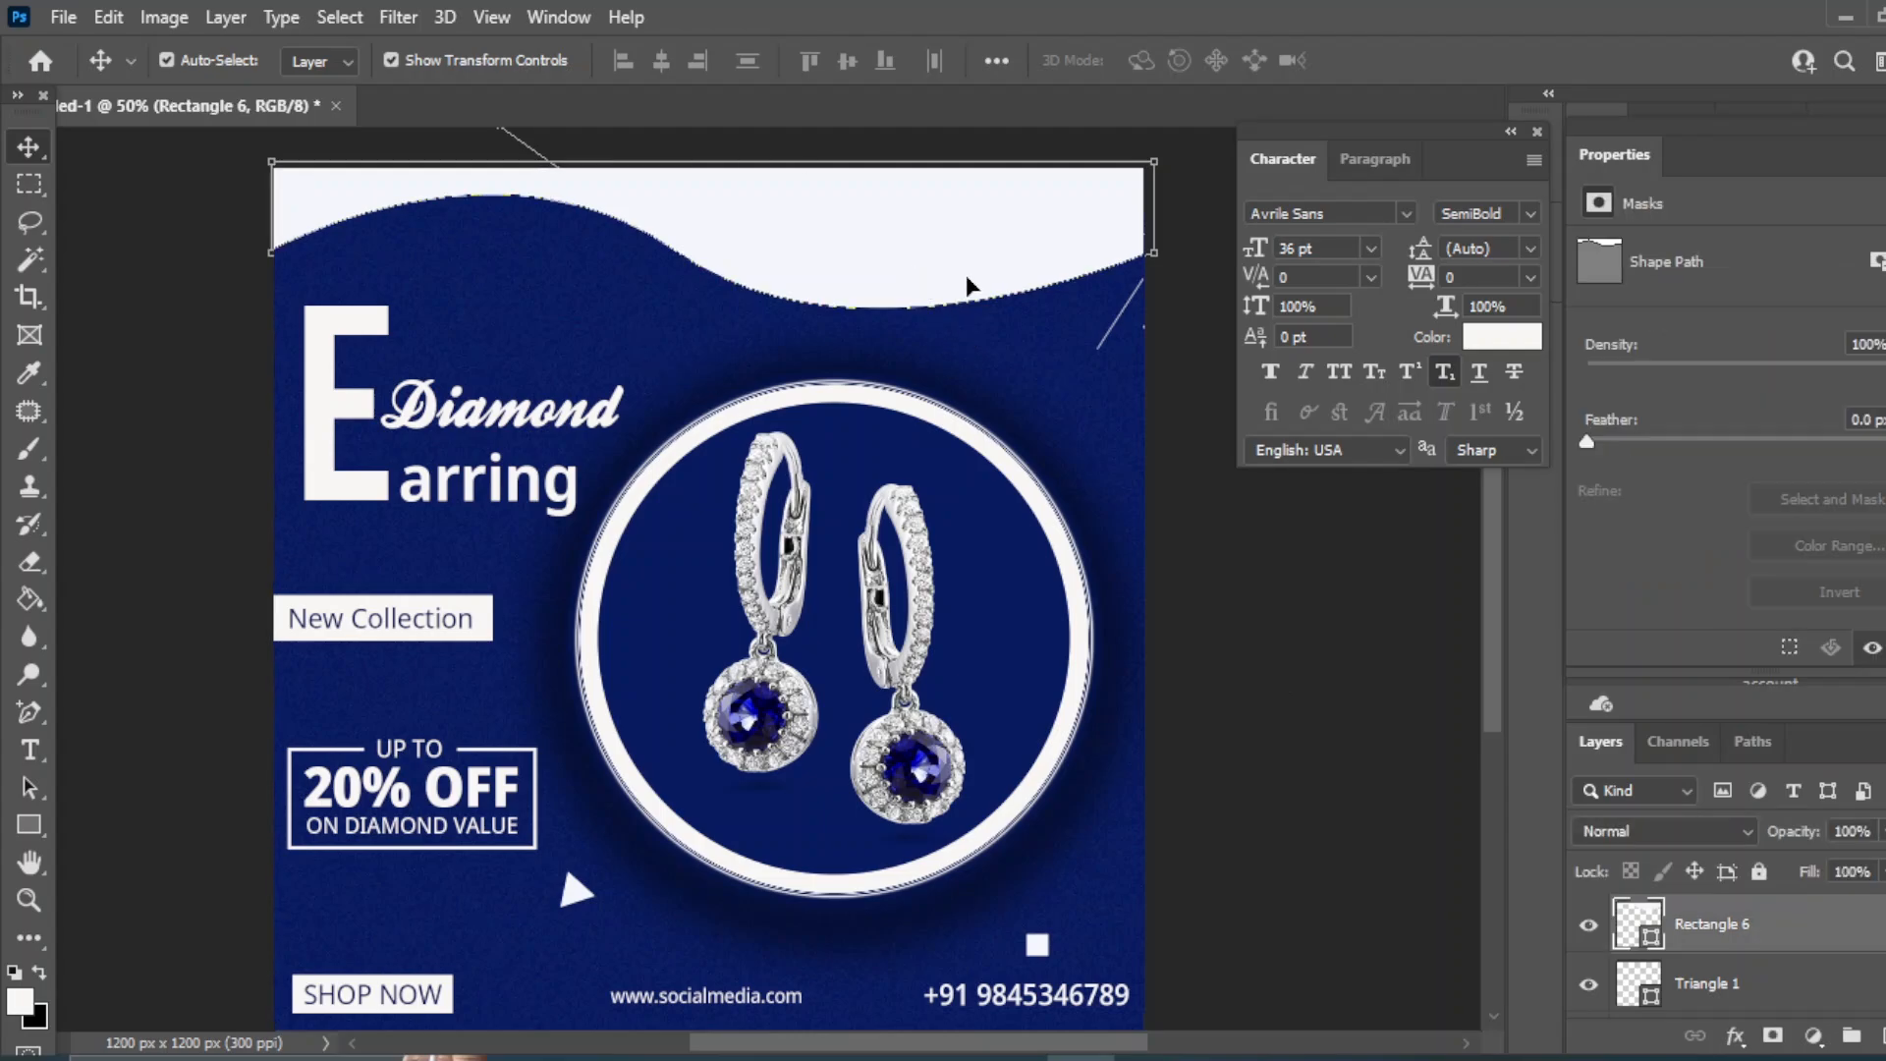
key(Up)
key(Up)
key(Up)
key(Up)
key(Up)
key(Up)
key(Up)
key(Up)
key(Up)
key(Up)
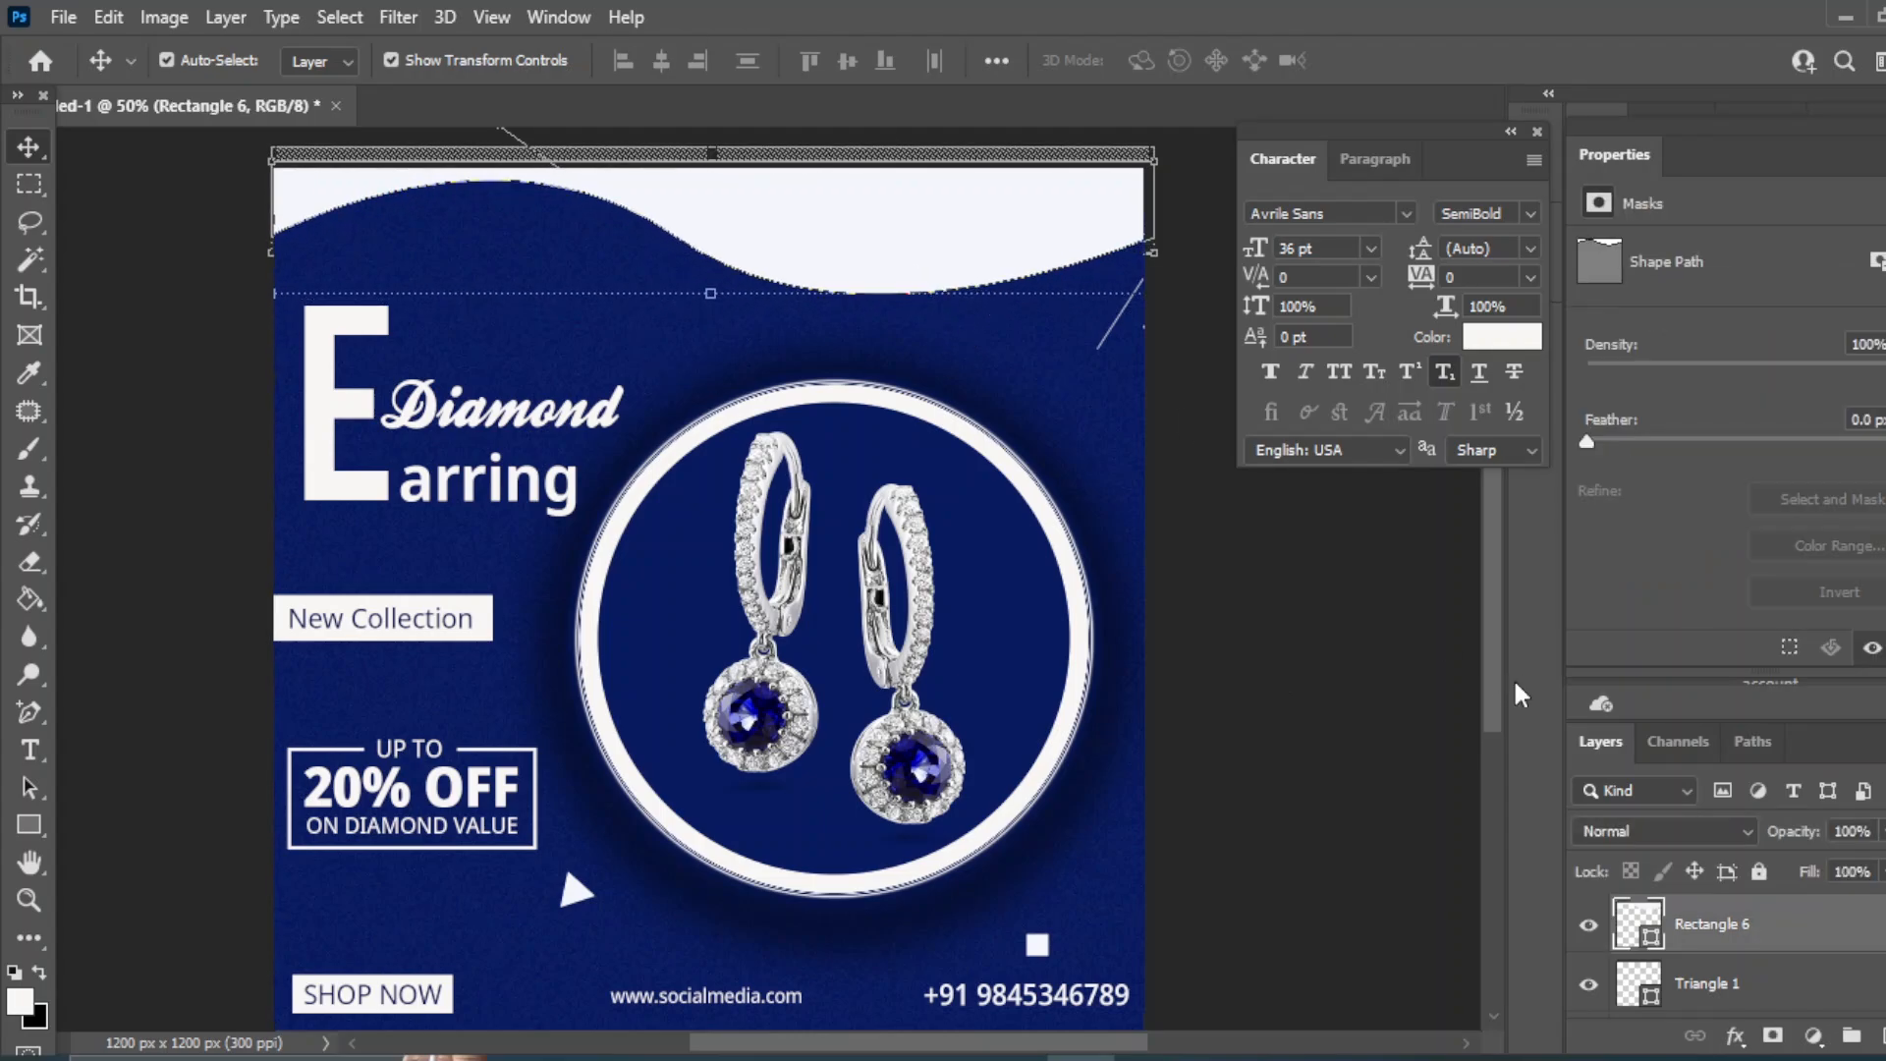
drag(1810, 946, 1852, 1034)
- Fill the original wave navy, nudge it down and test a blur of radius about 121
click(1739, 986)
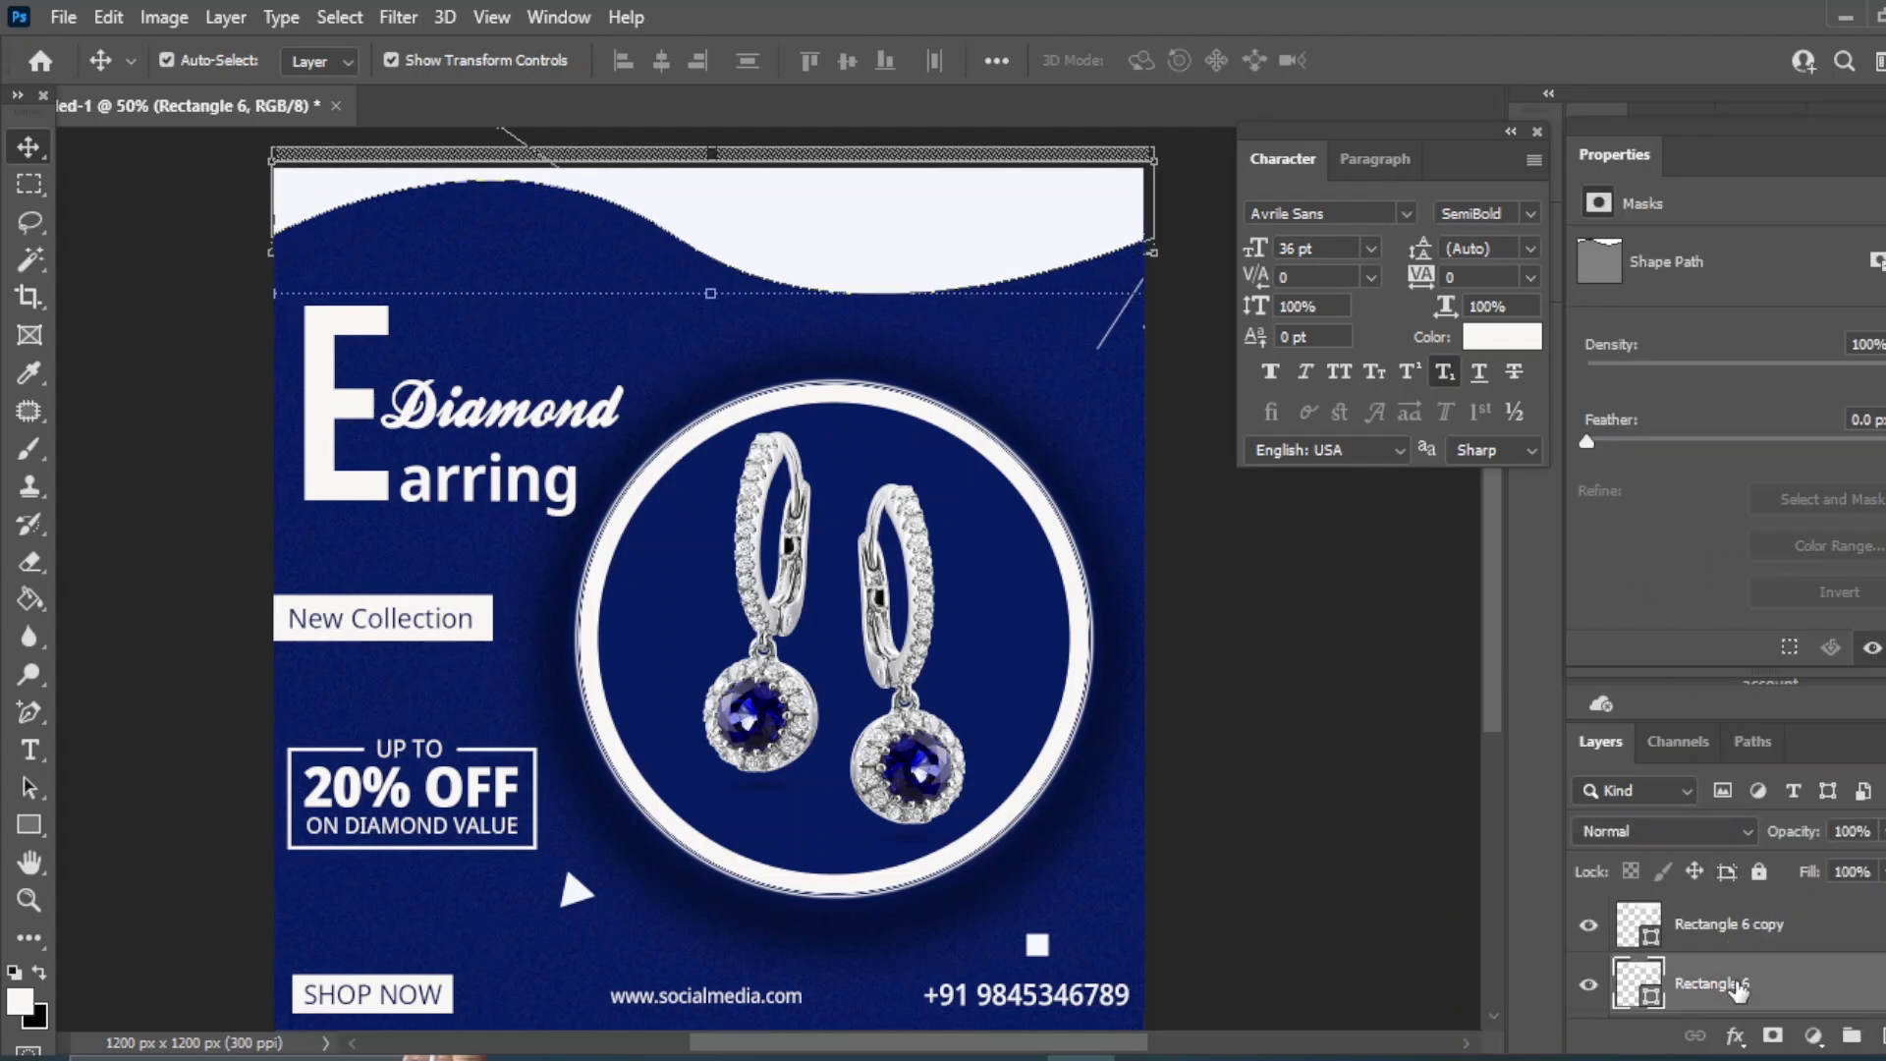
double_click(1634, 986)
click(978, 516)
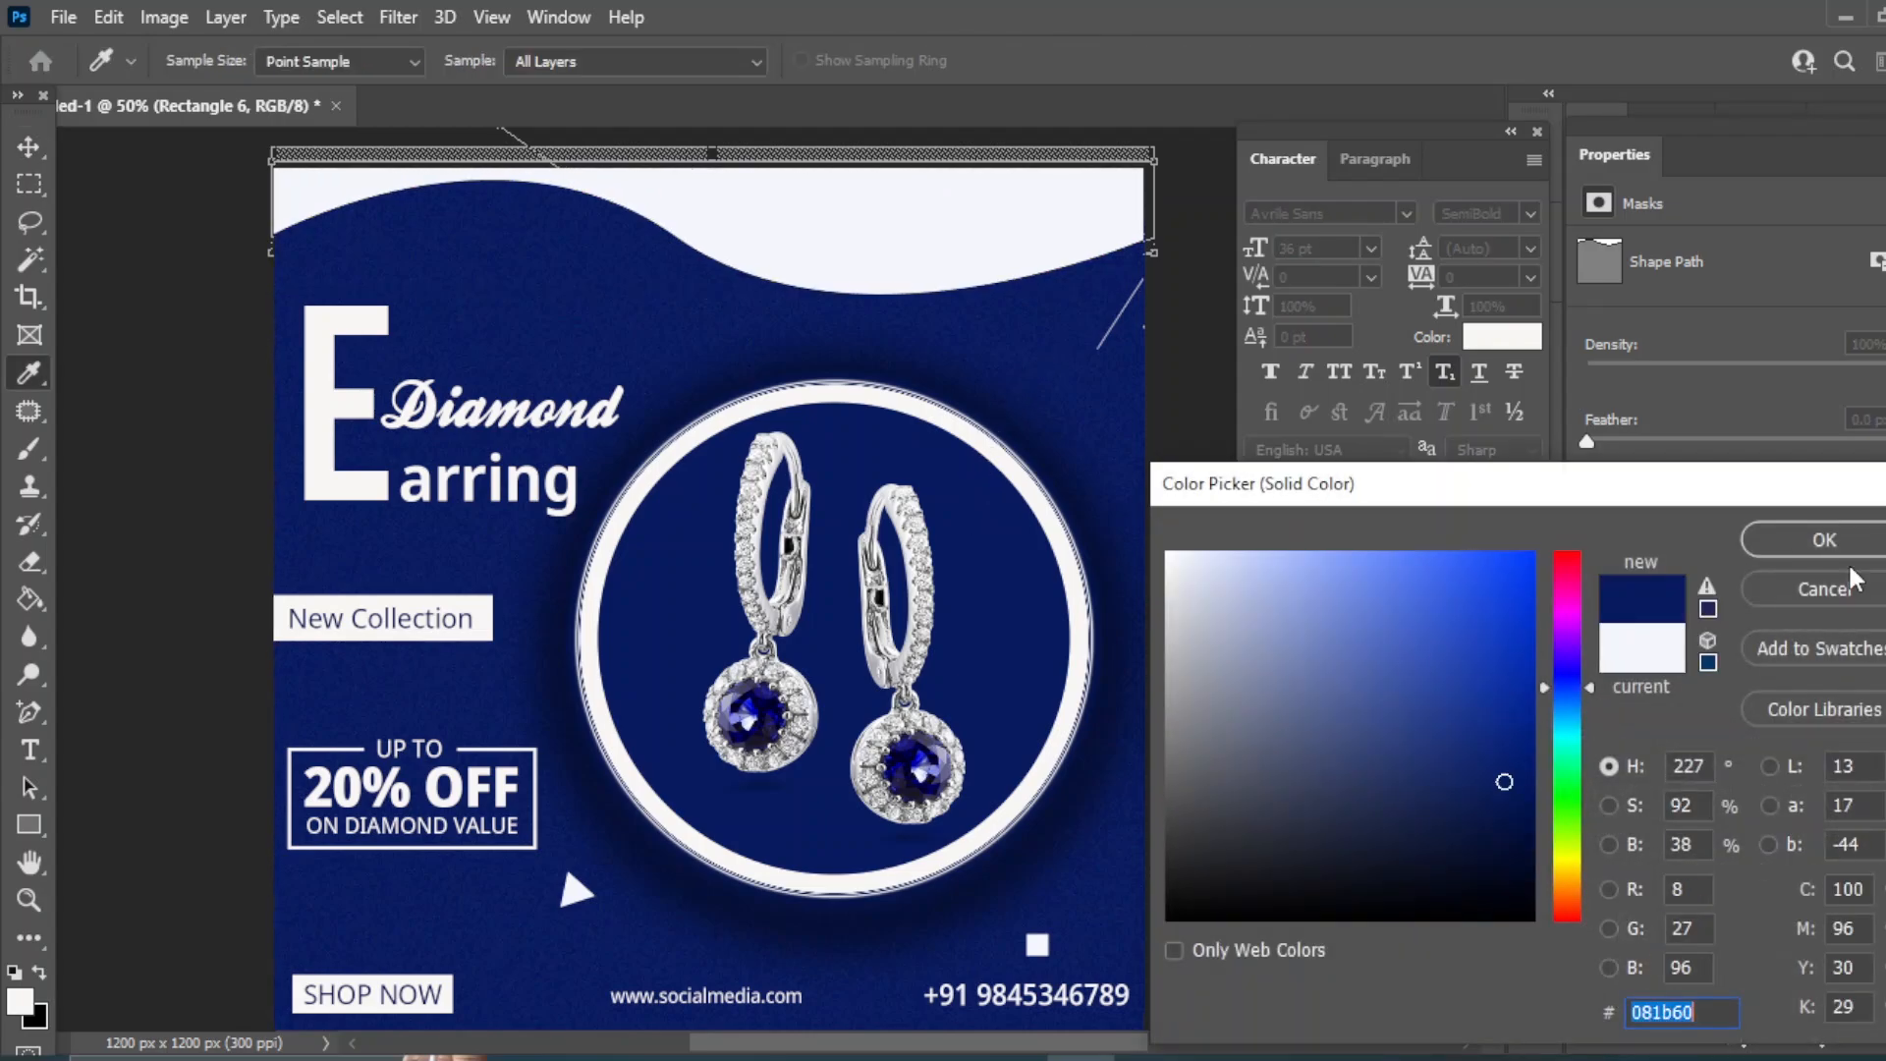
click(1820, 540)
key(Down)
key(Down)
key(Down)
key(Down)
key(Down)
key(Down)
key(Down)
key(Down)
key(Down)
key(Down)
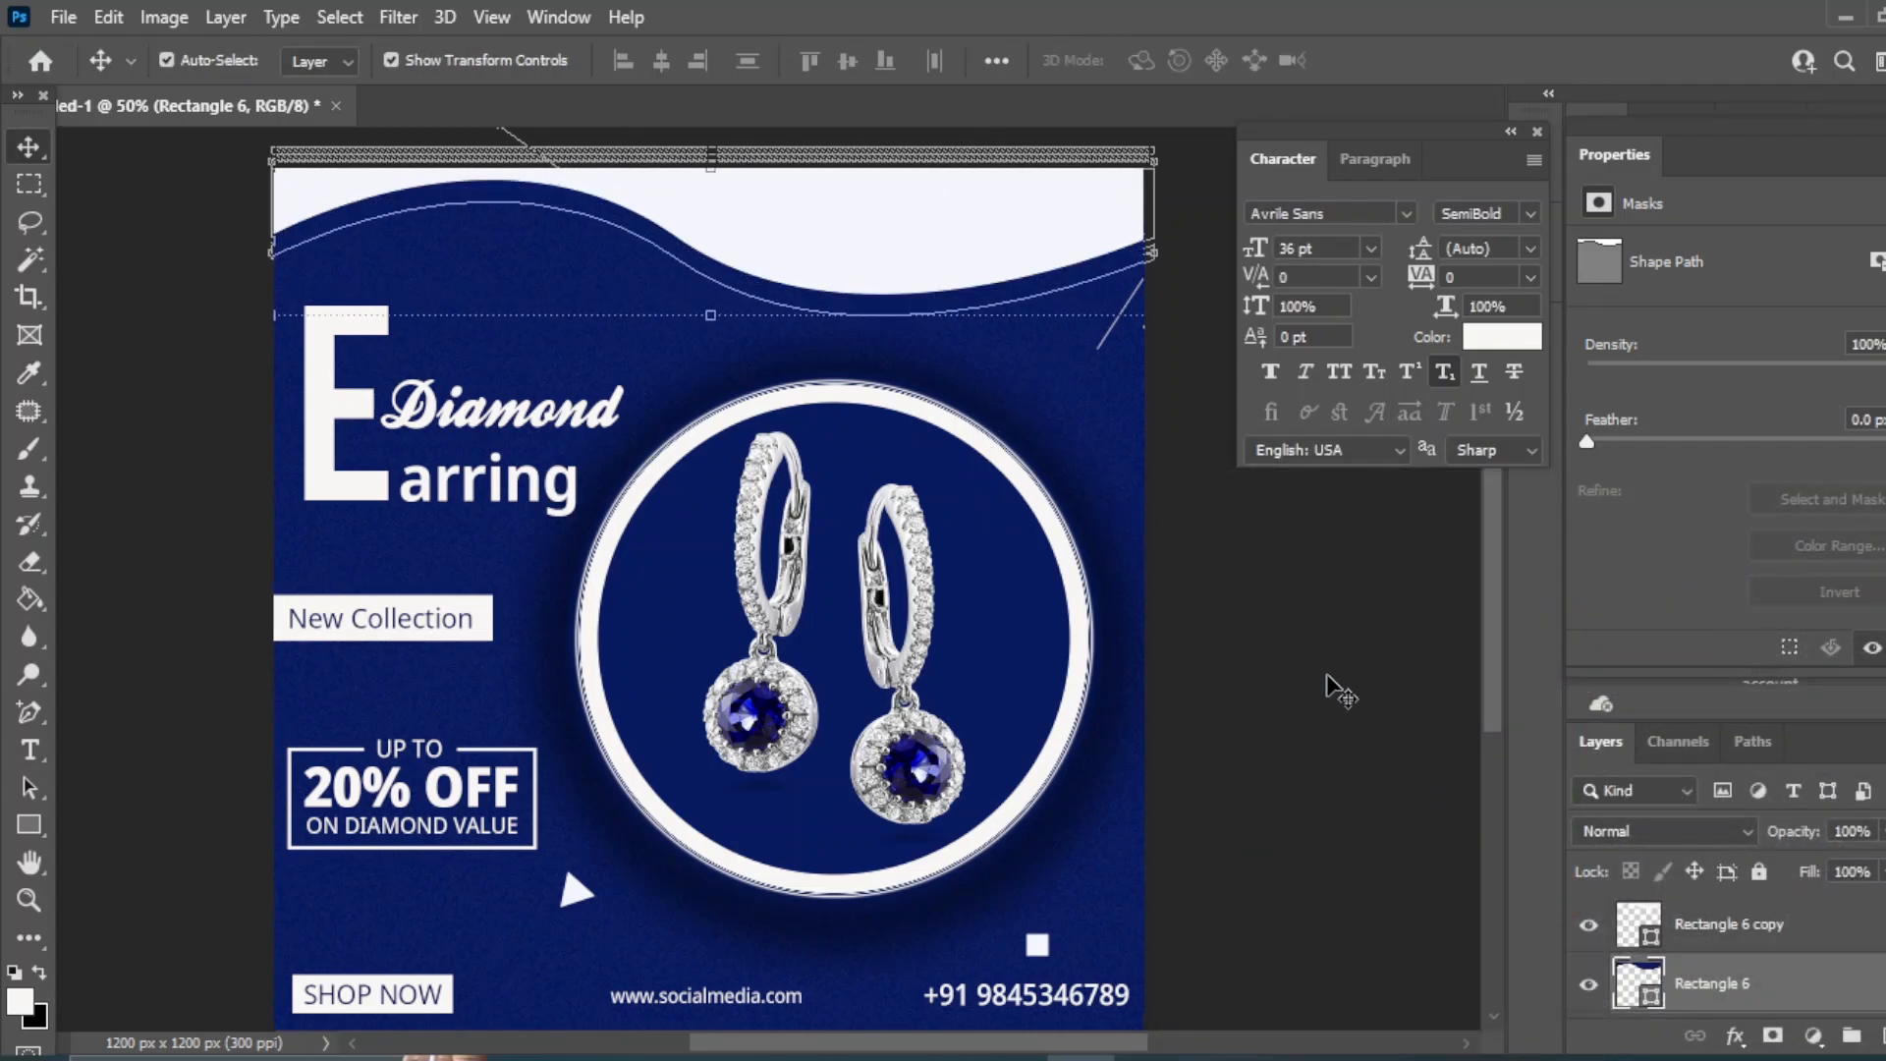
click(398, 17)
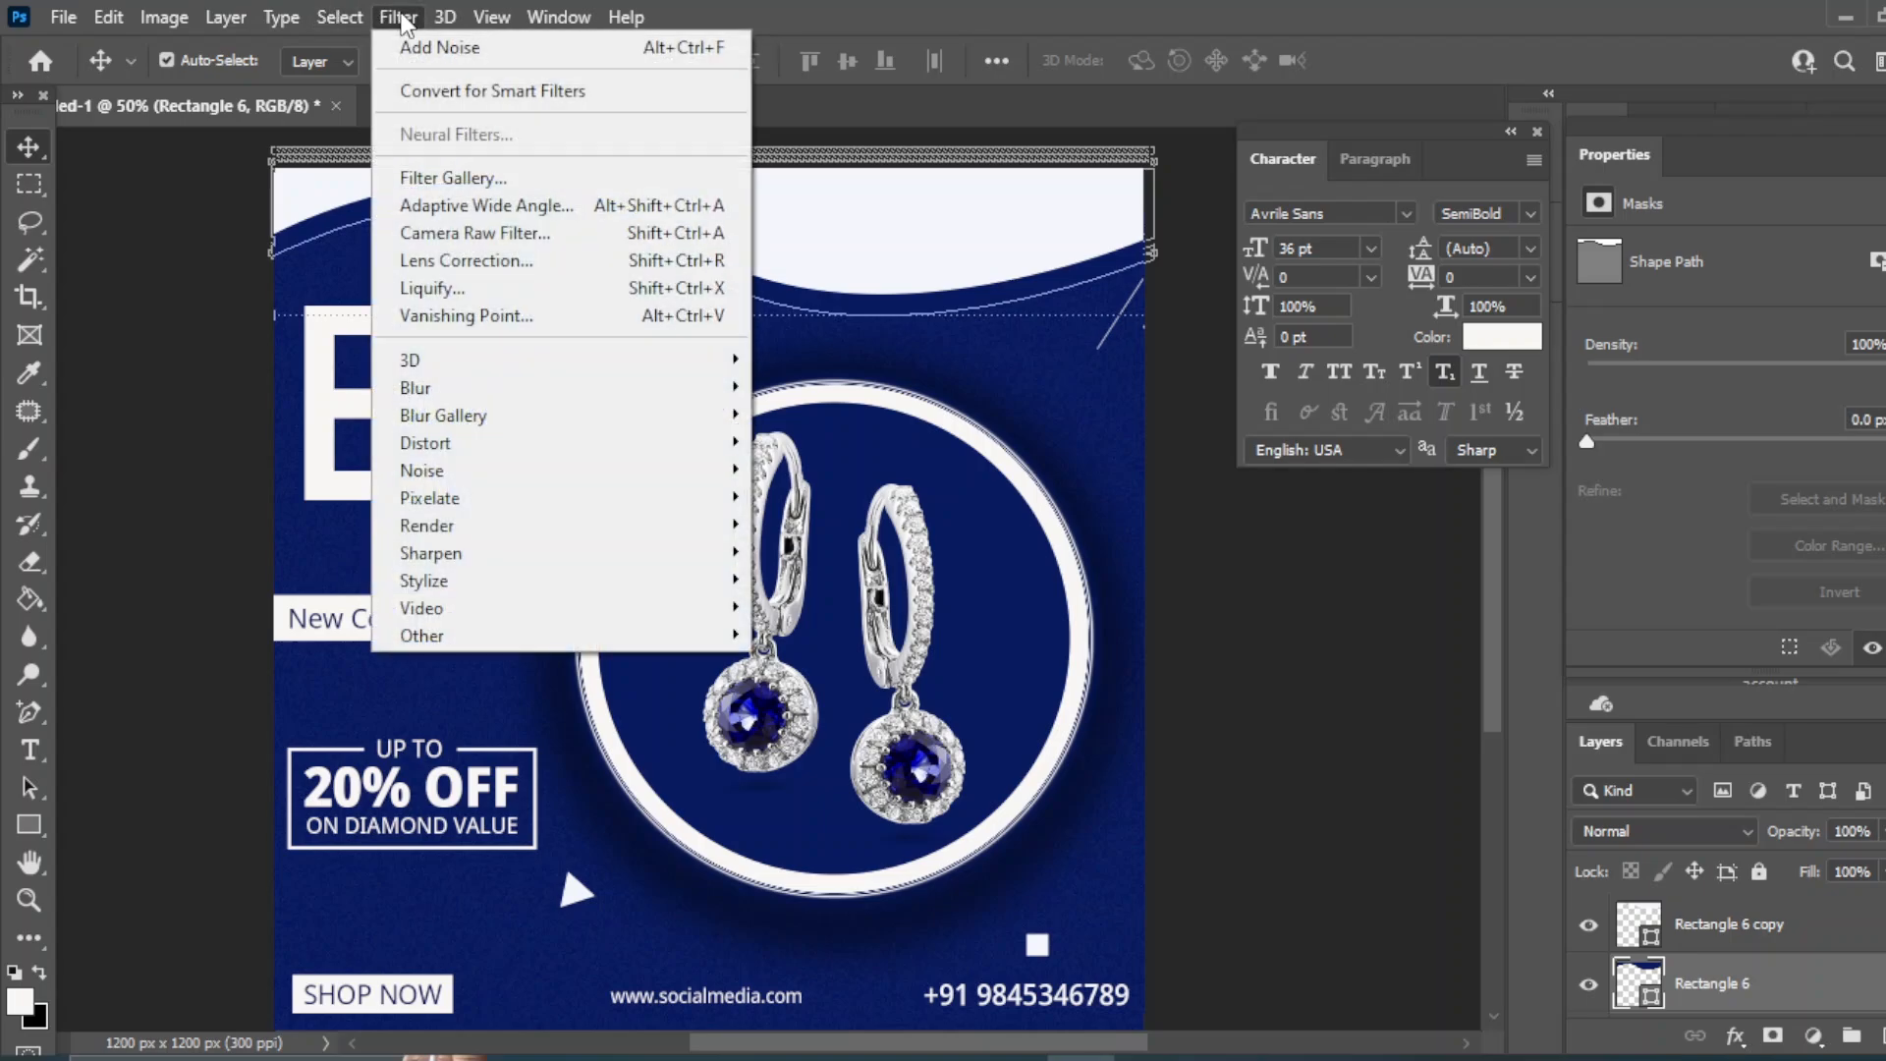
mouse_move(433, 384)
click(786, 467)
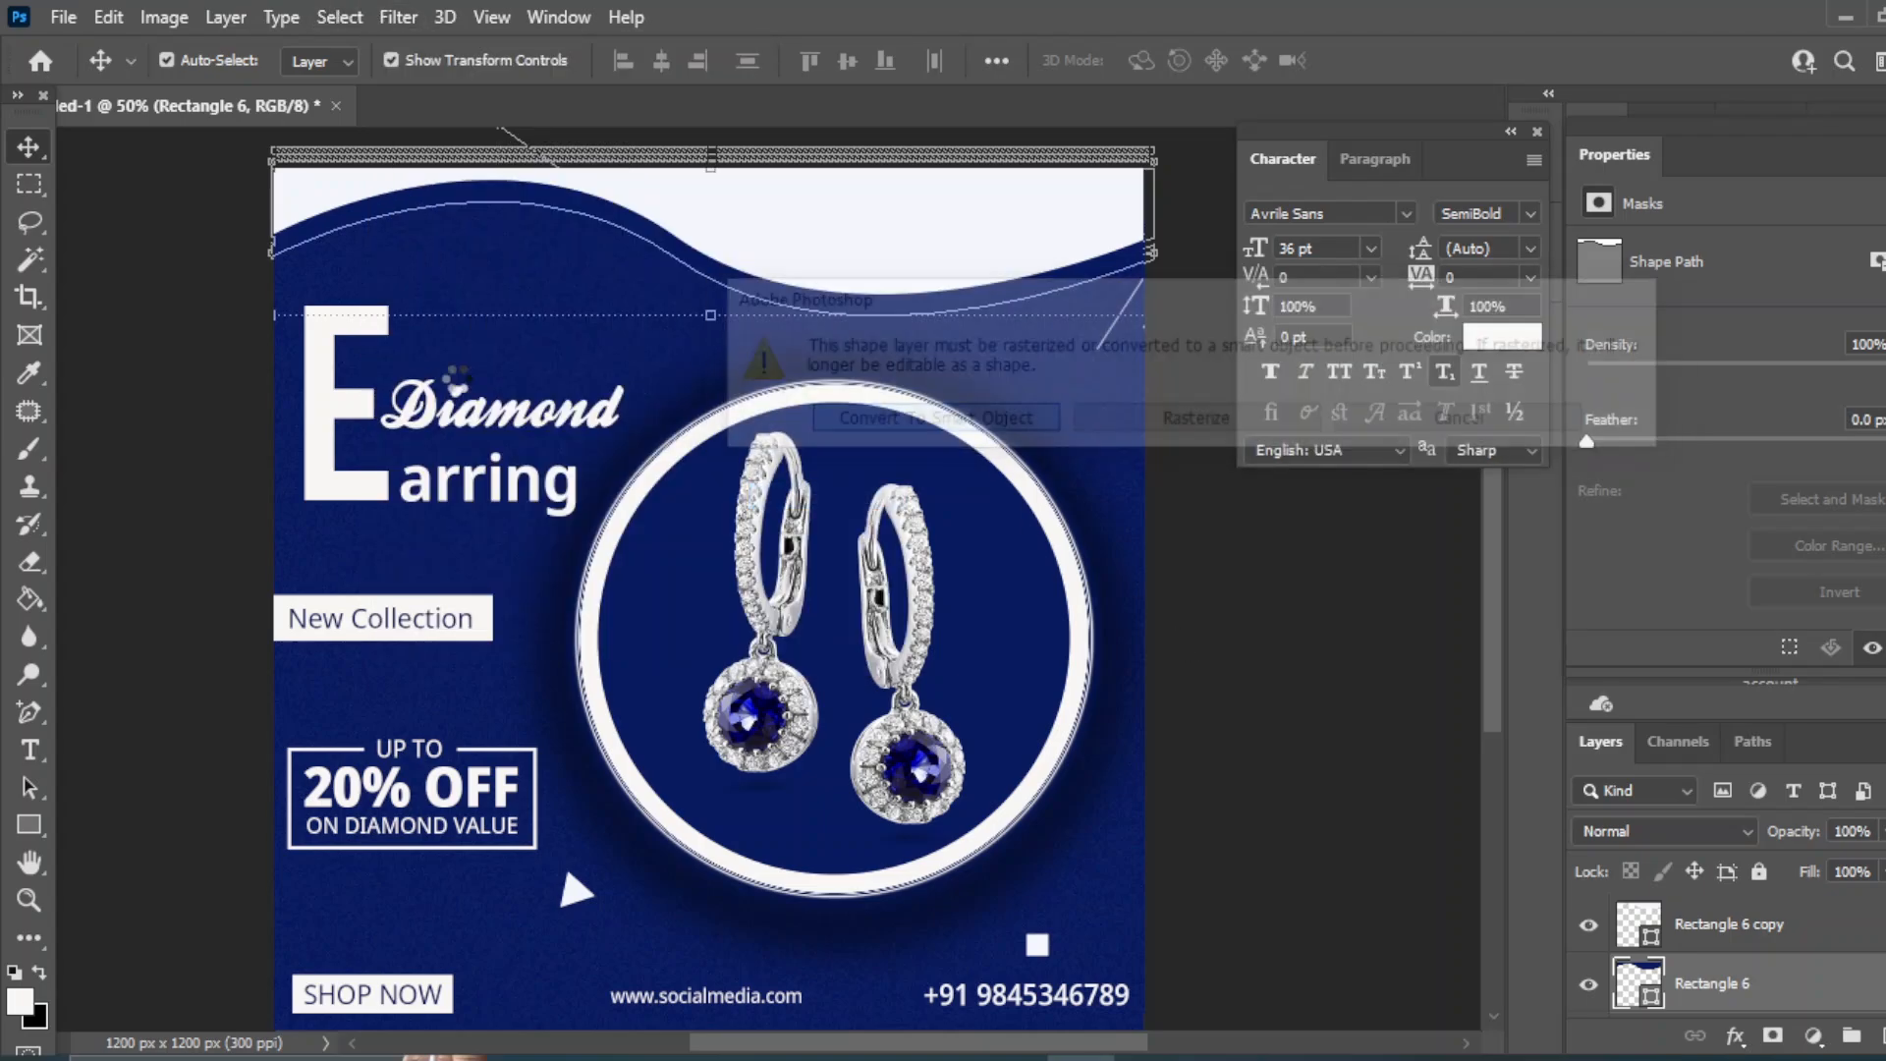
click(945, 424)
drag(1212, 782, 1369, 776)
click(1554, 384)
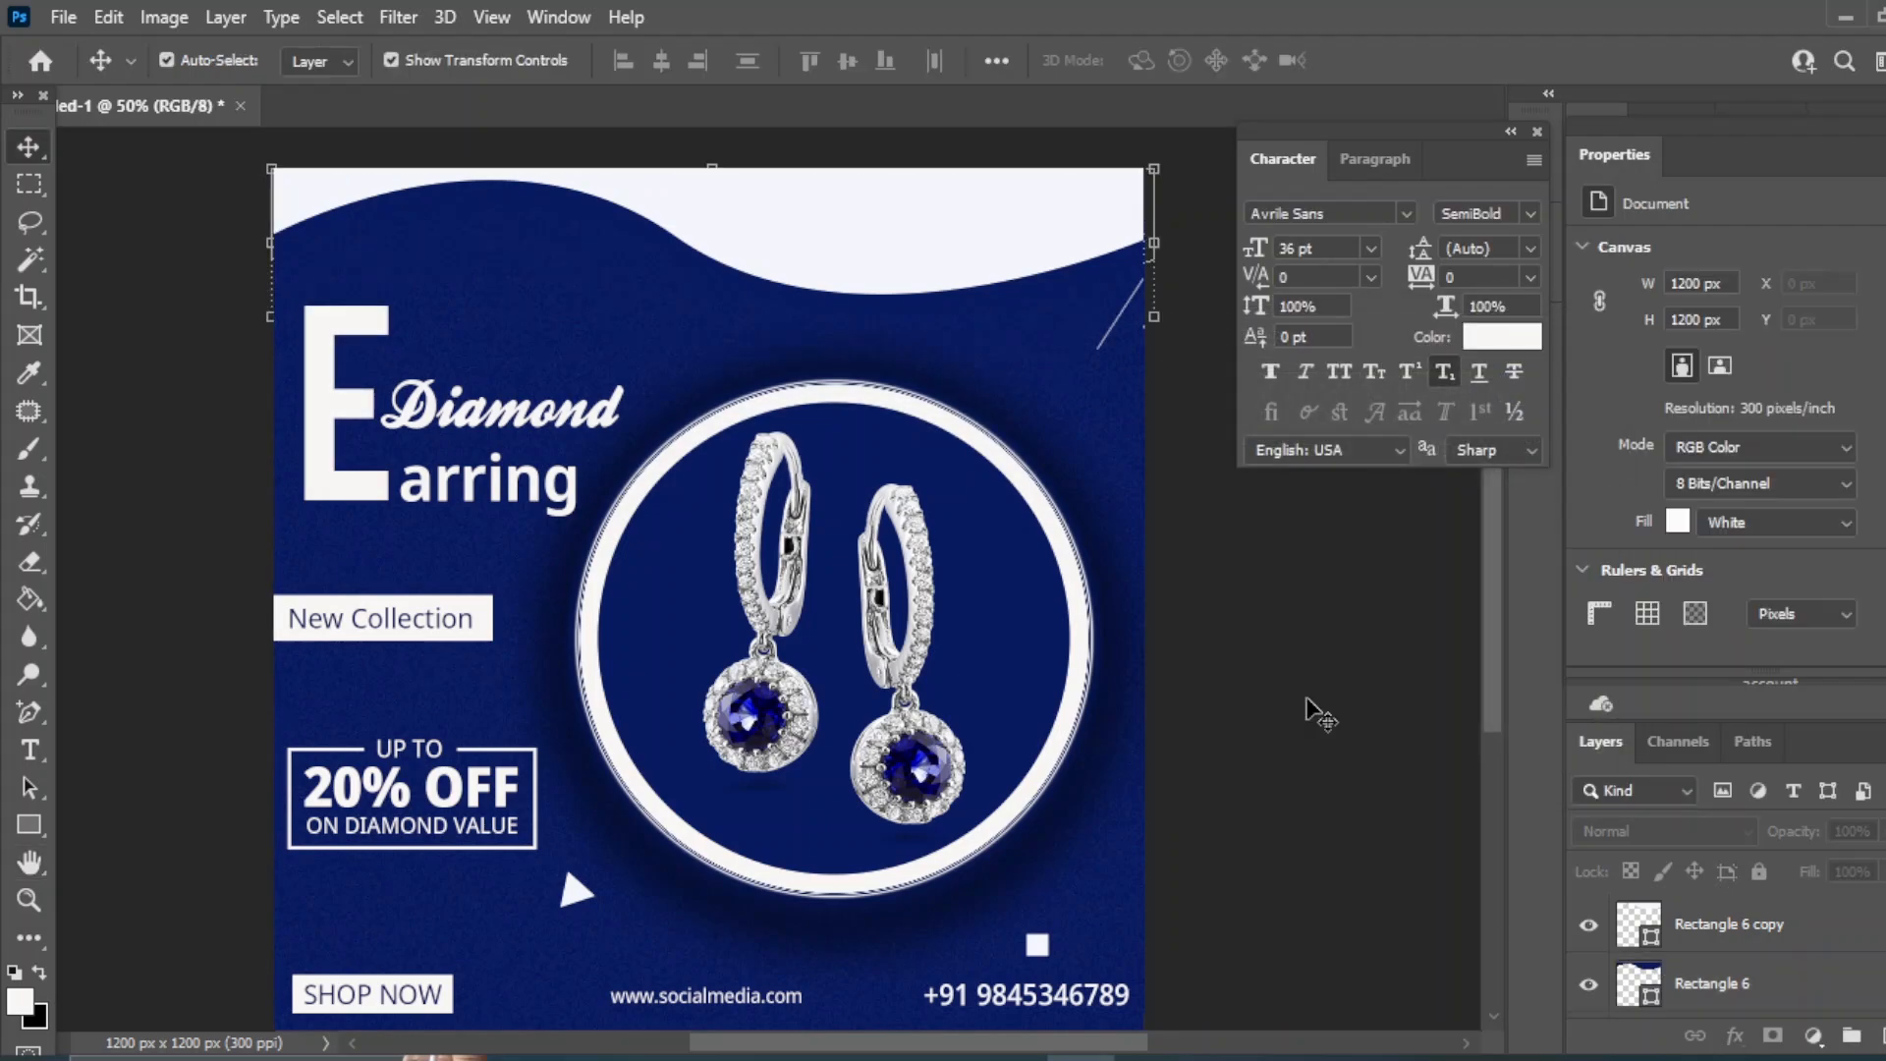
- Undo the blur test, duplicate the wave again and shift the lower copy down
click(577, 889)
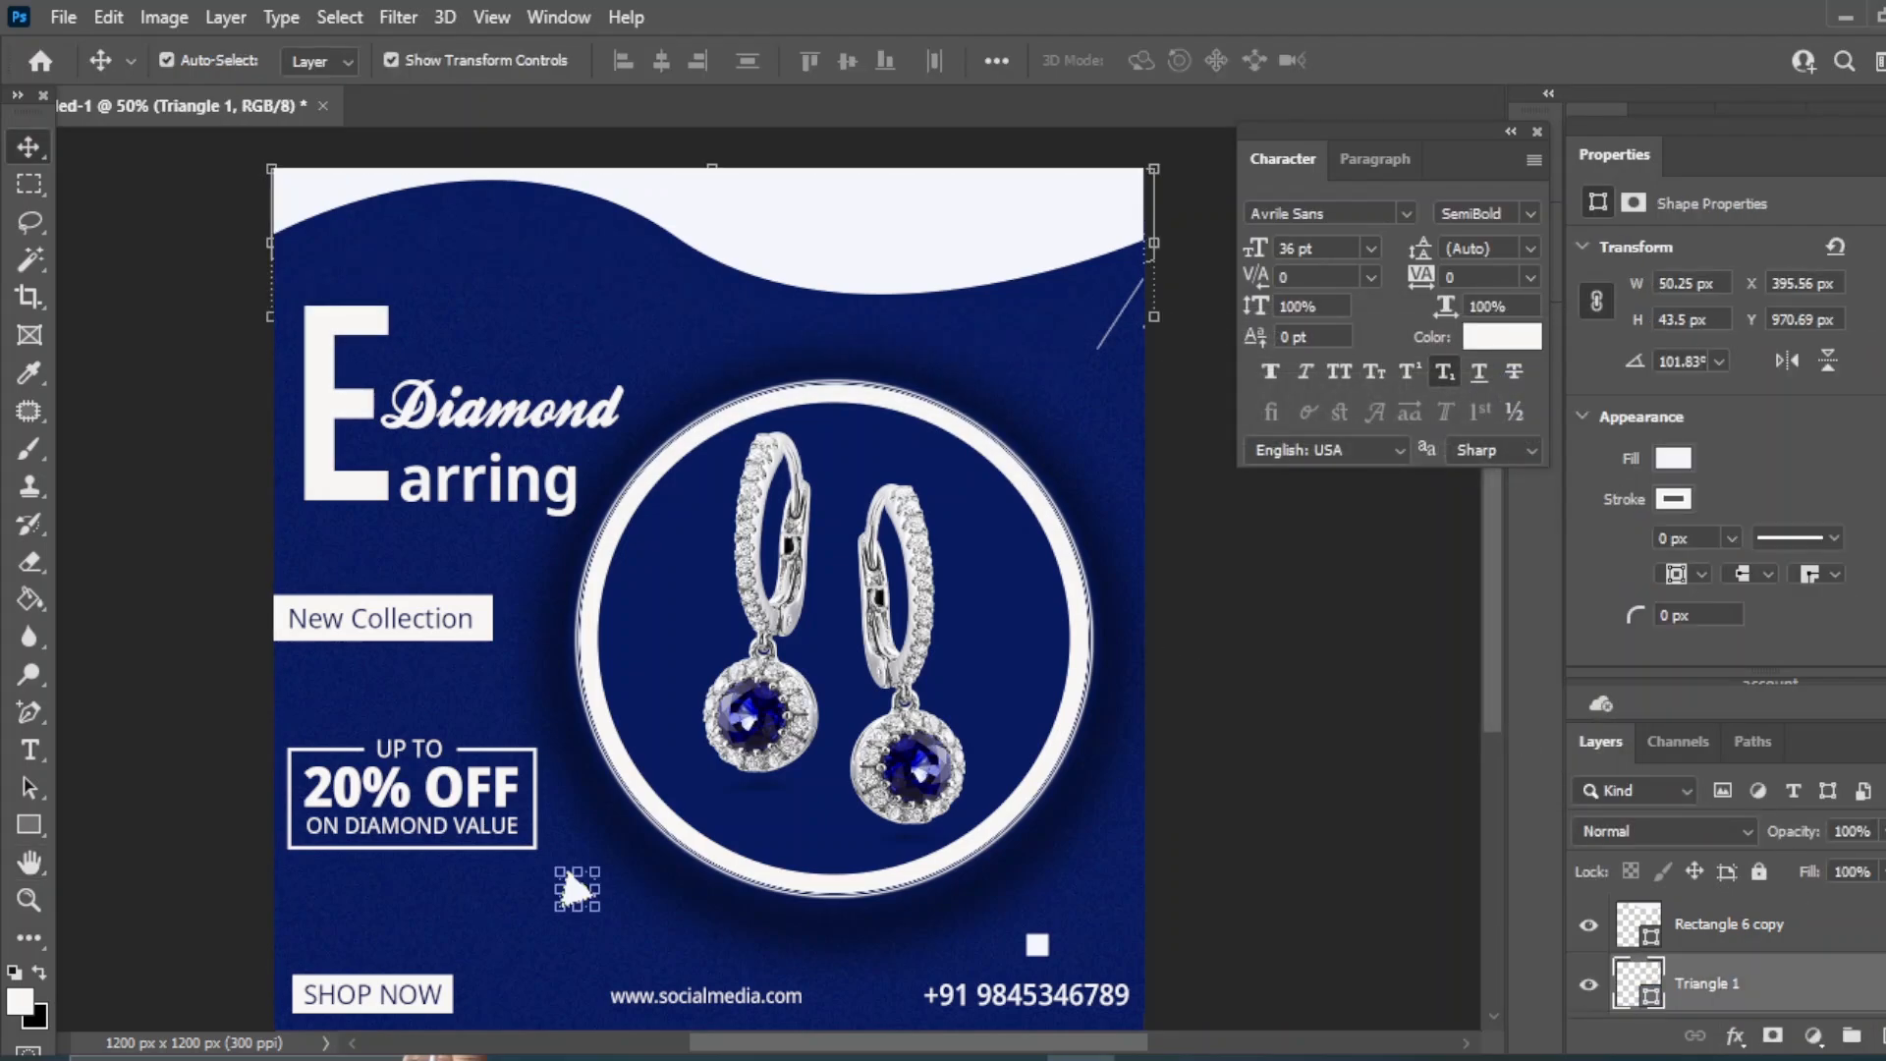
key(ctrl+z)
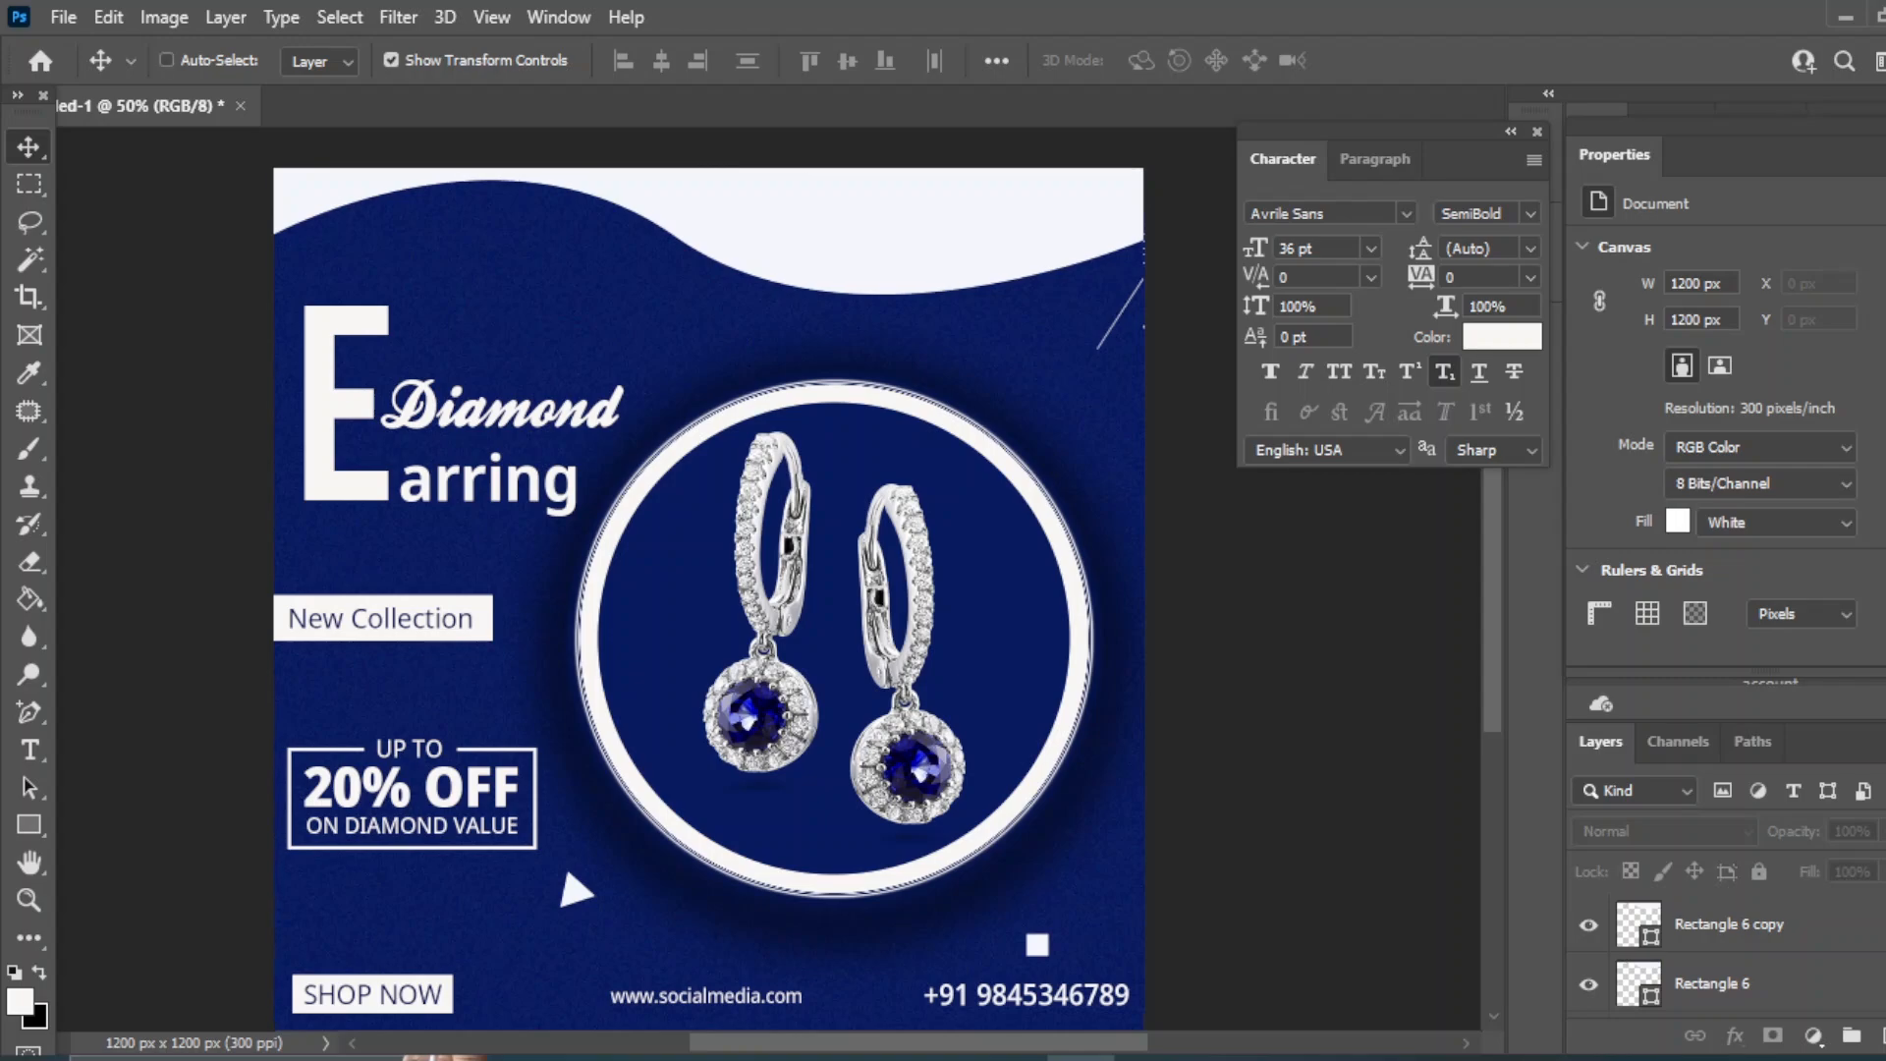
key(ctrl+z)
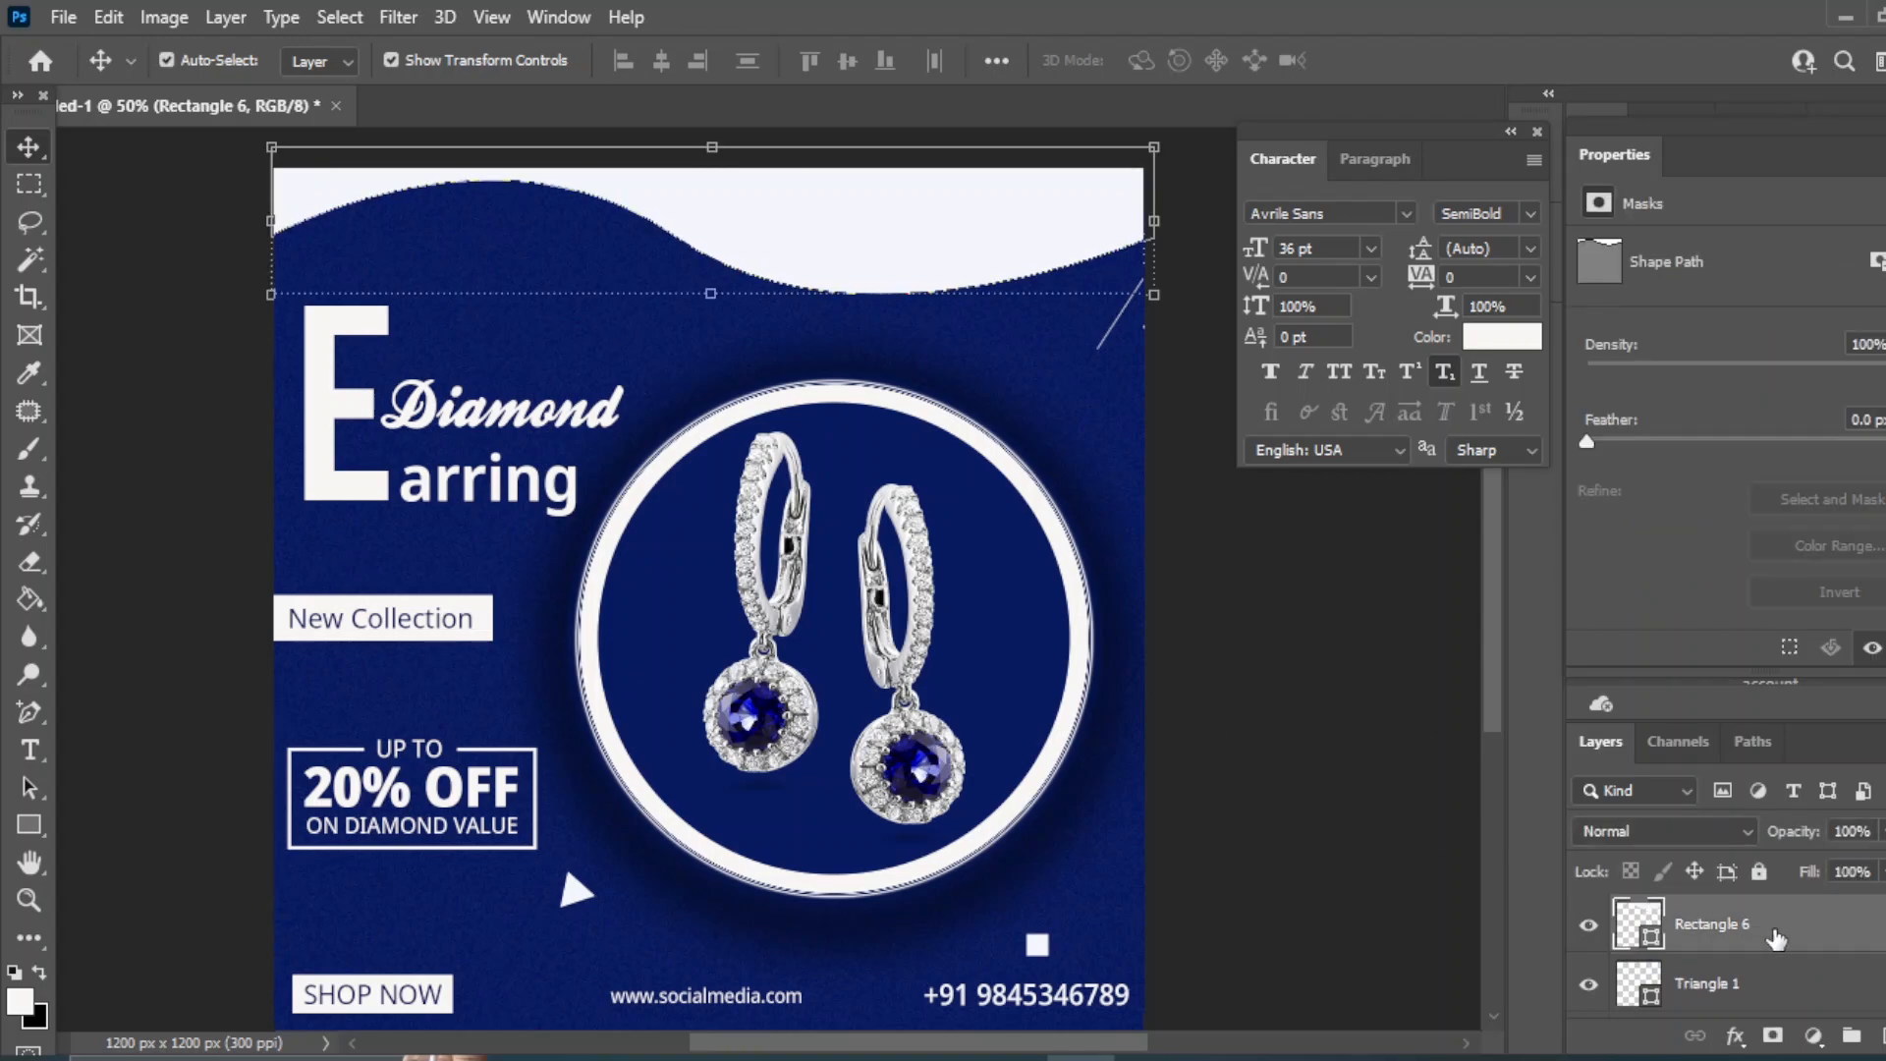
key(ctrl+j)
click(1747, 986)
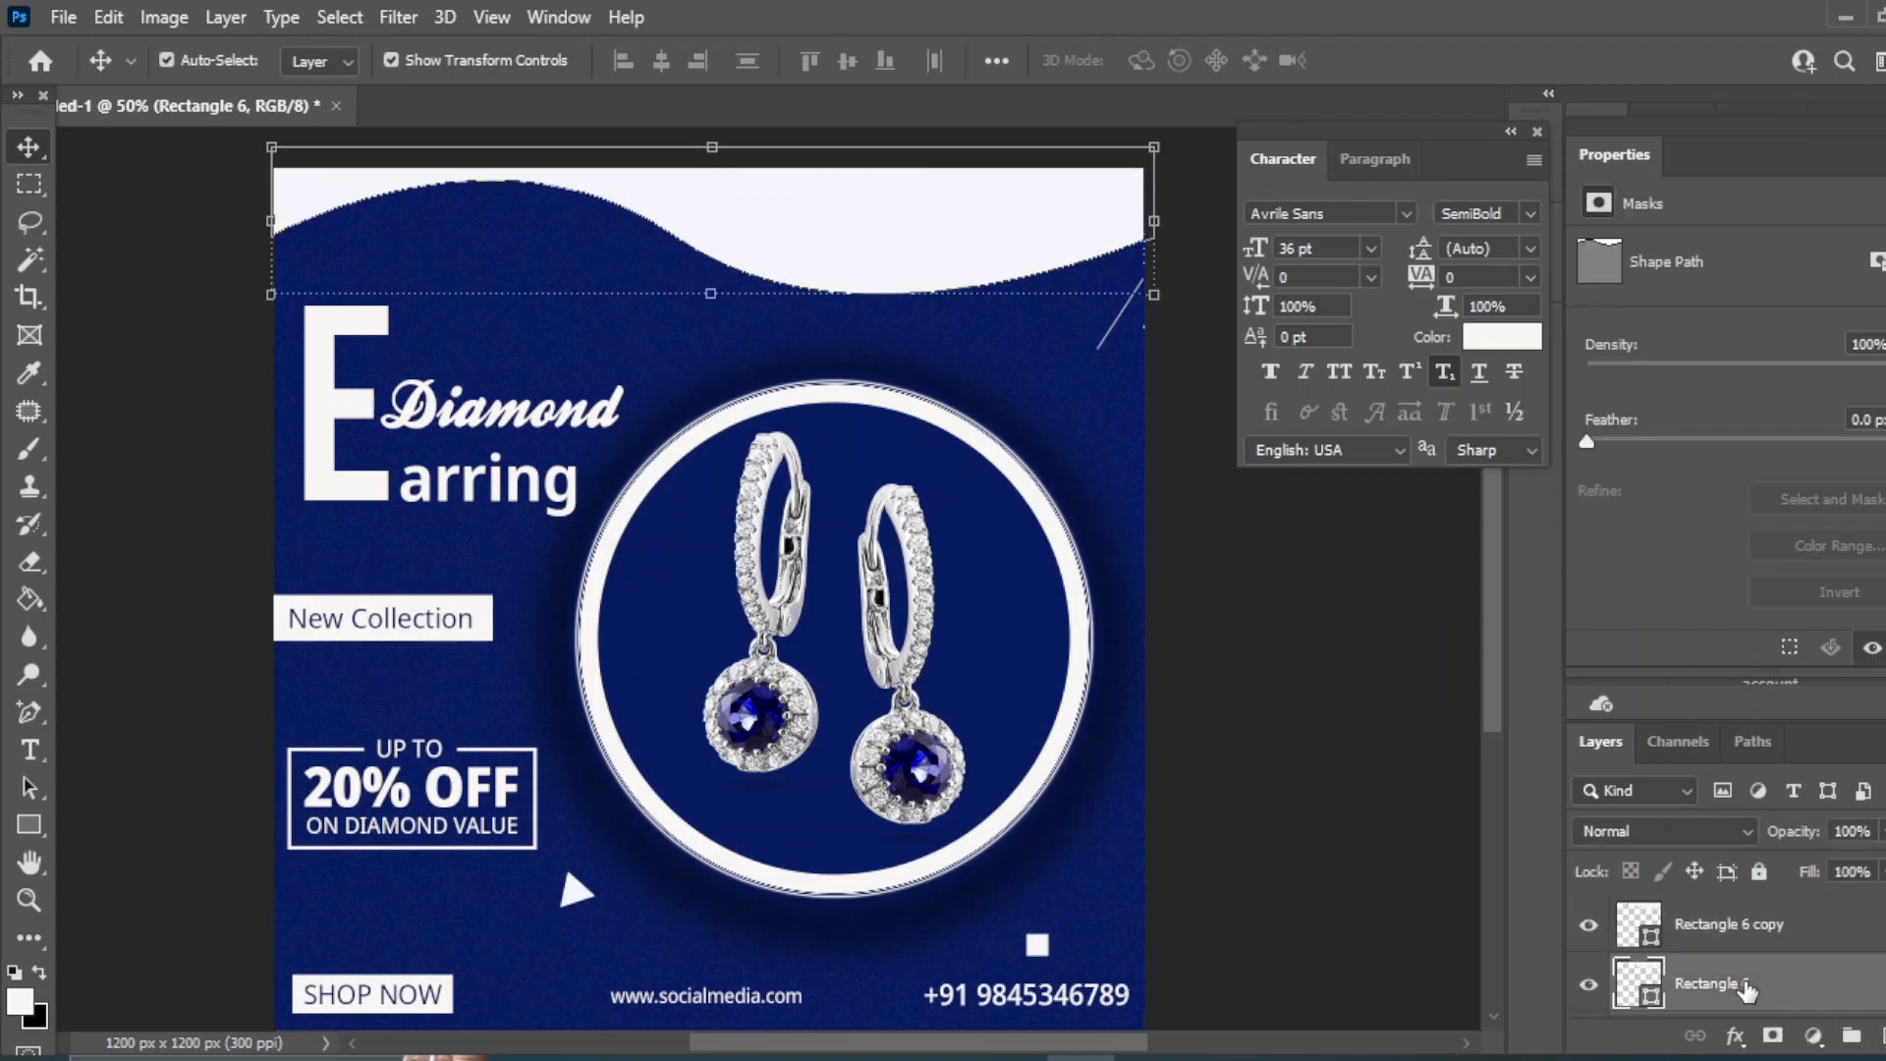
key(shift+Down)
key(shift+Down)
key(shift+Down)
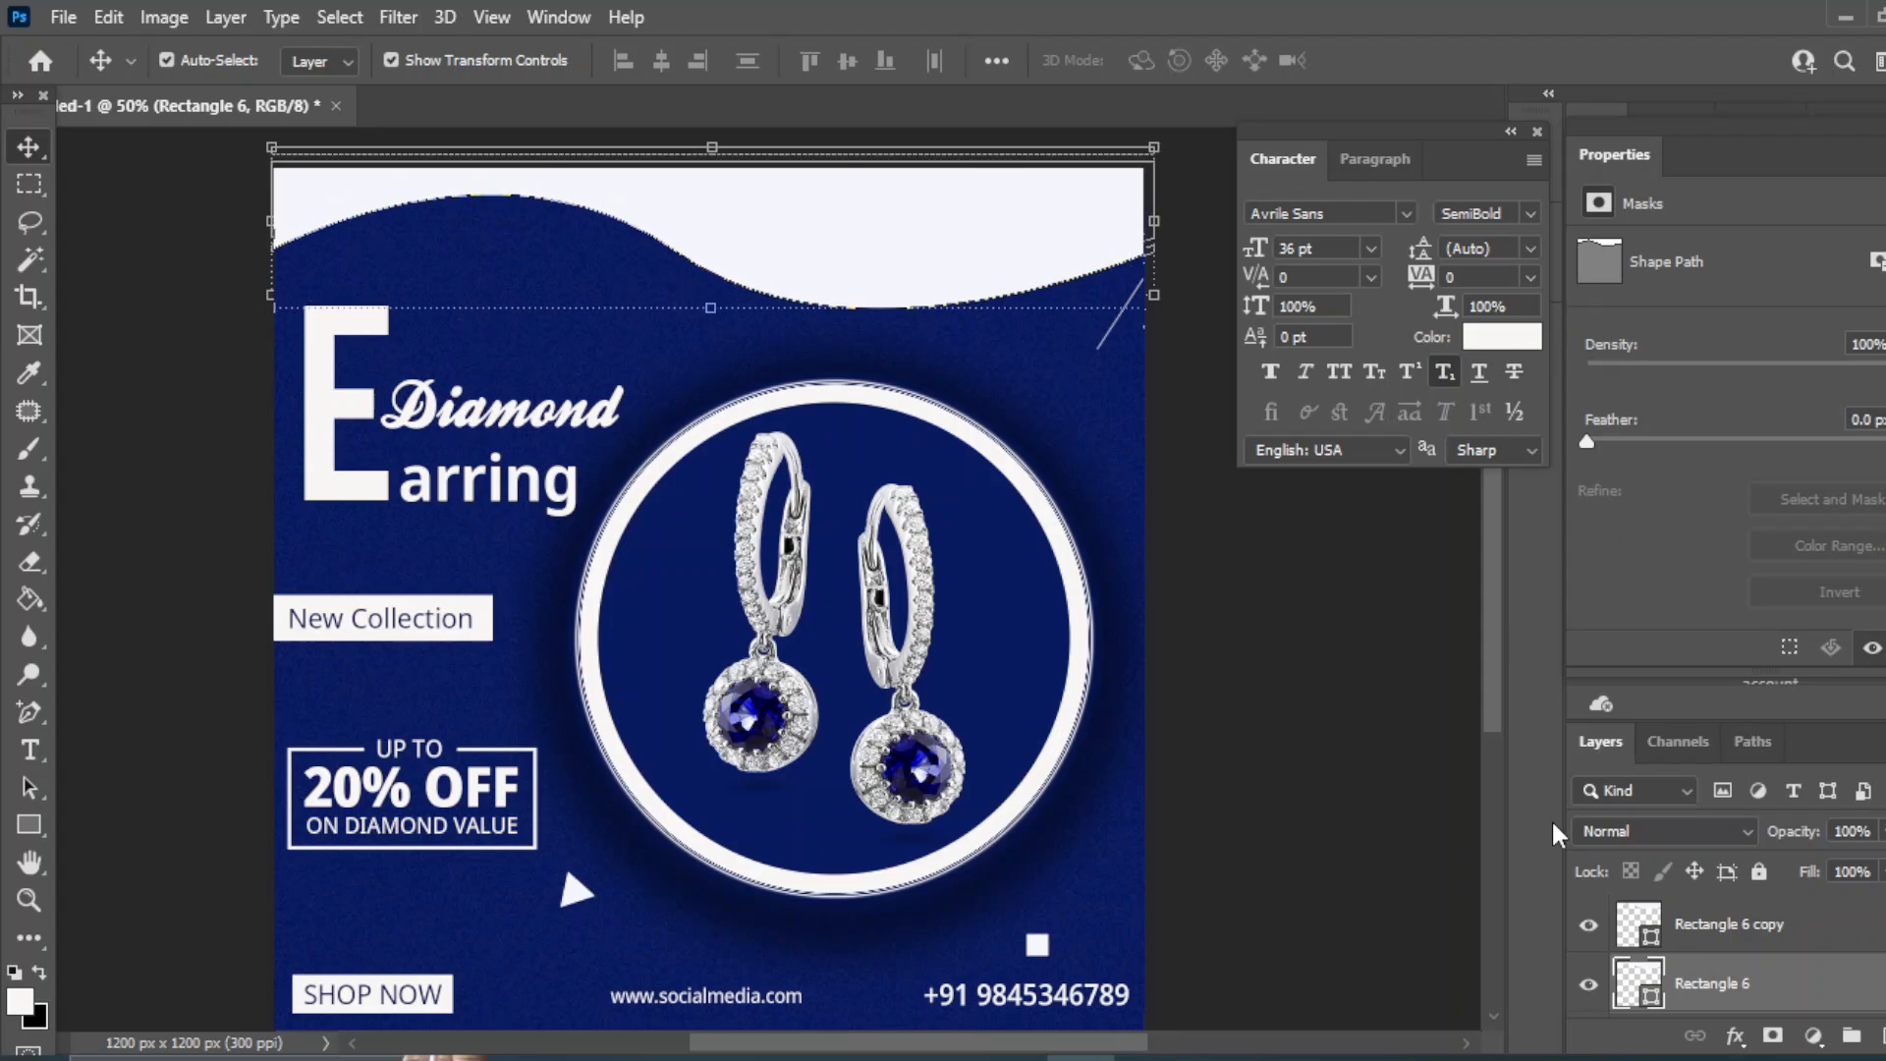
- Fill the lower wave Rectangle 6 with light grey #dddde4
double_click(1638, 995)
click(909, 653)
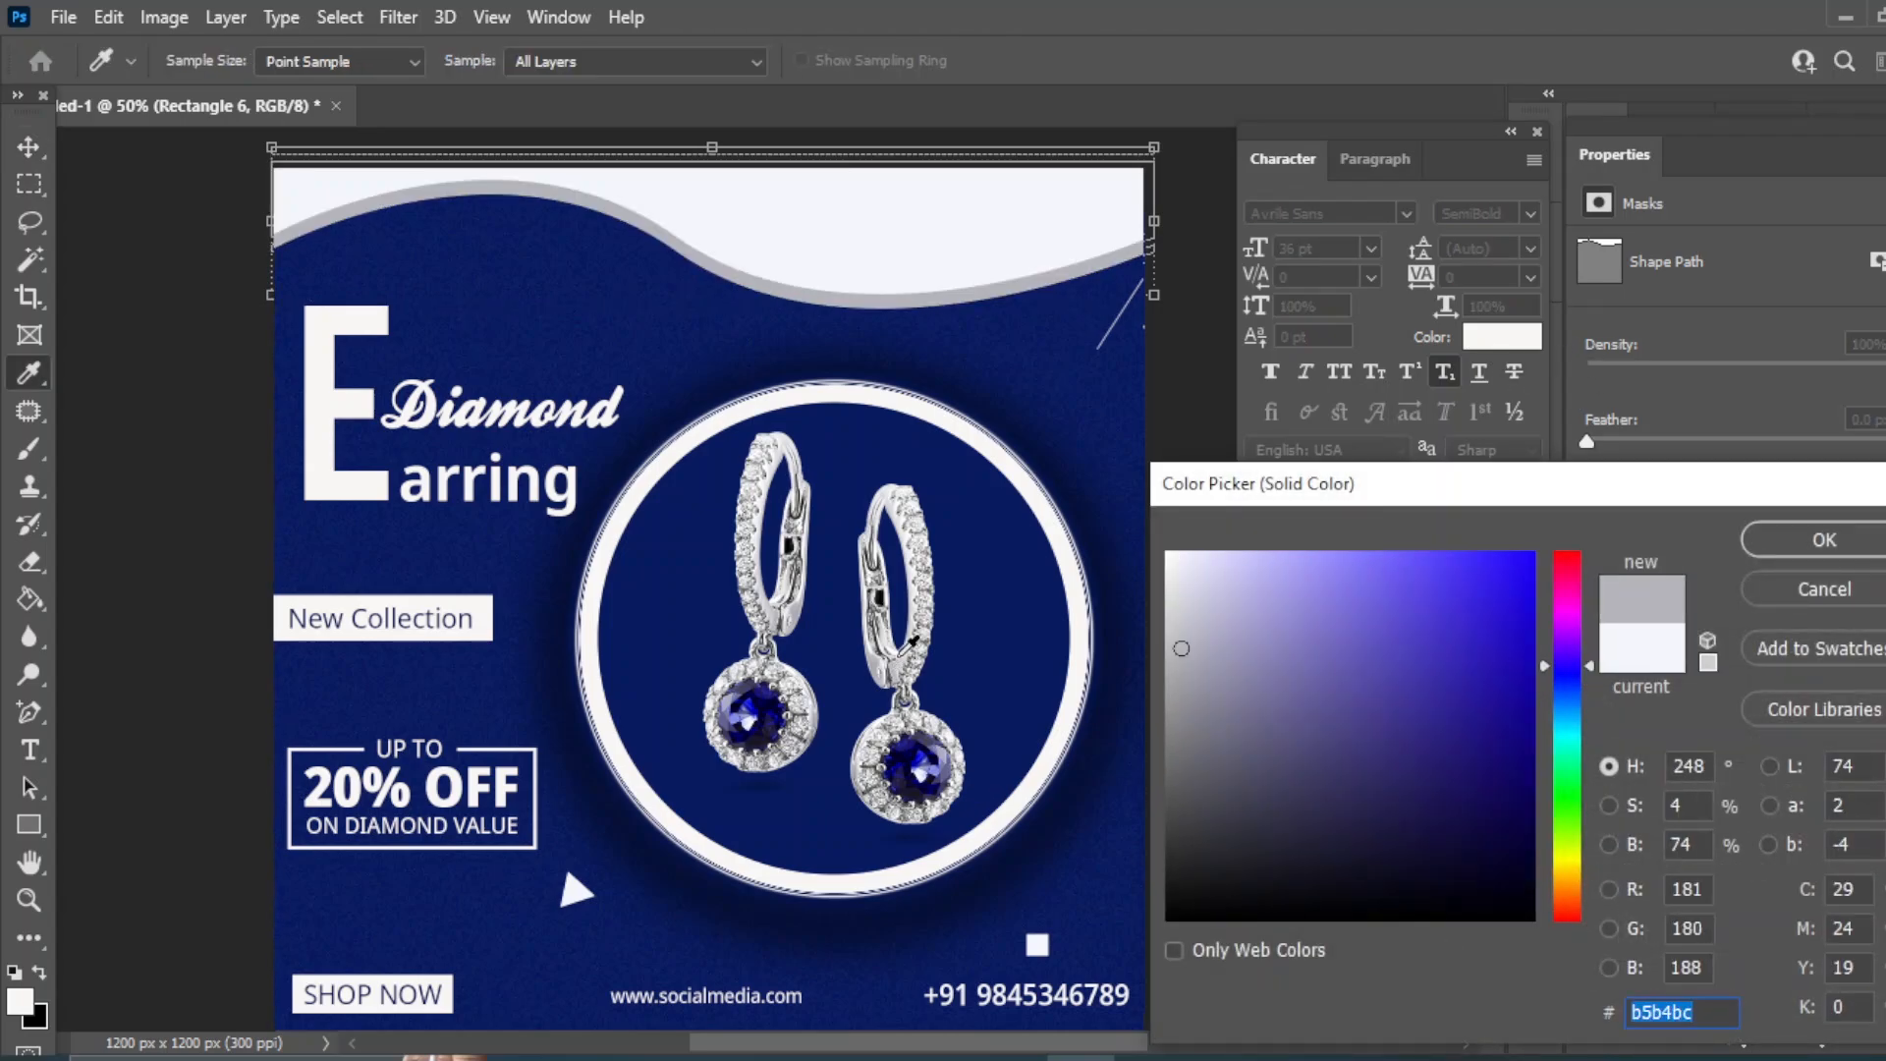
click(918, 634)
click(922, 624)
click(803, 601)
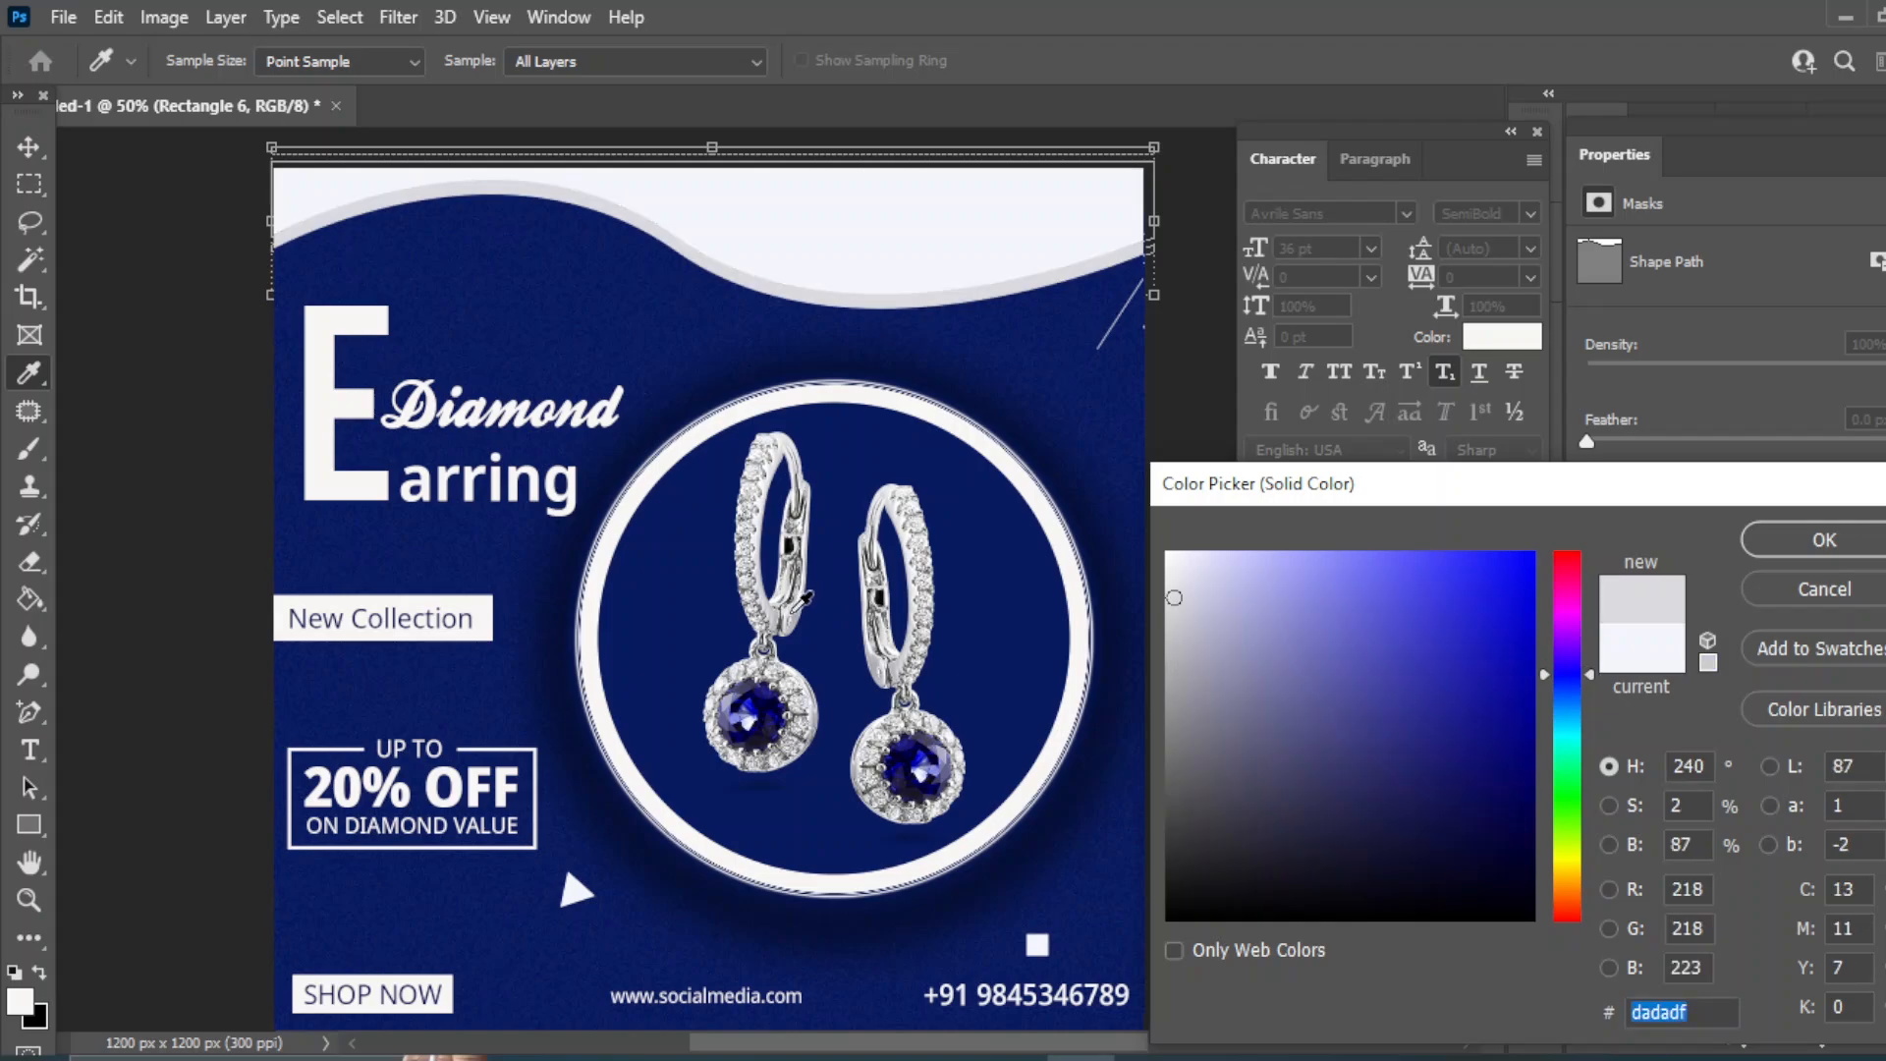
click(1179, 577)
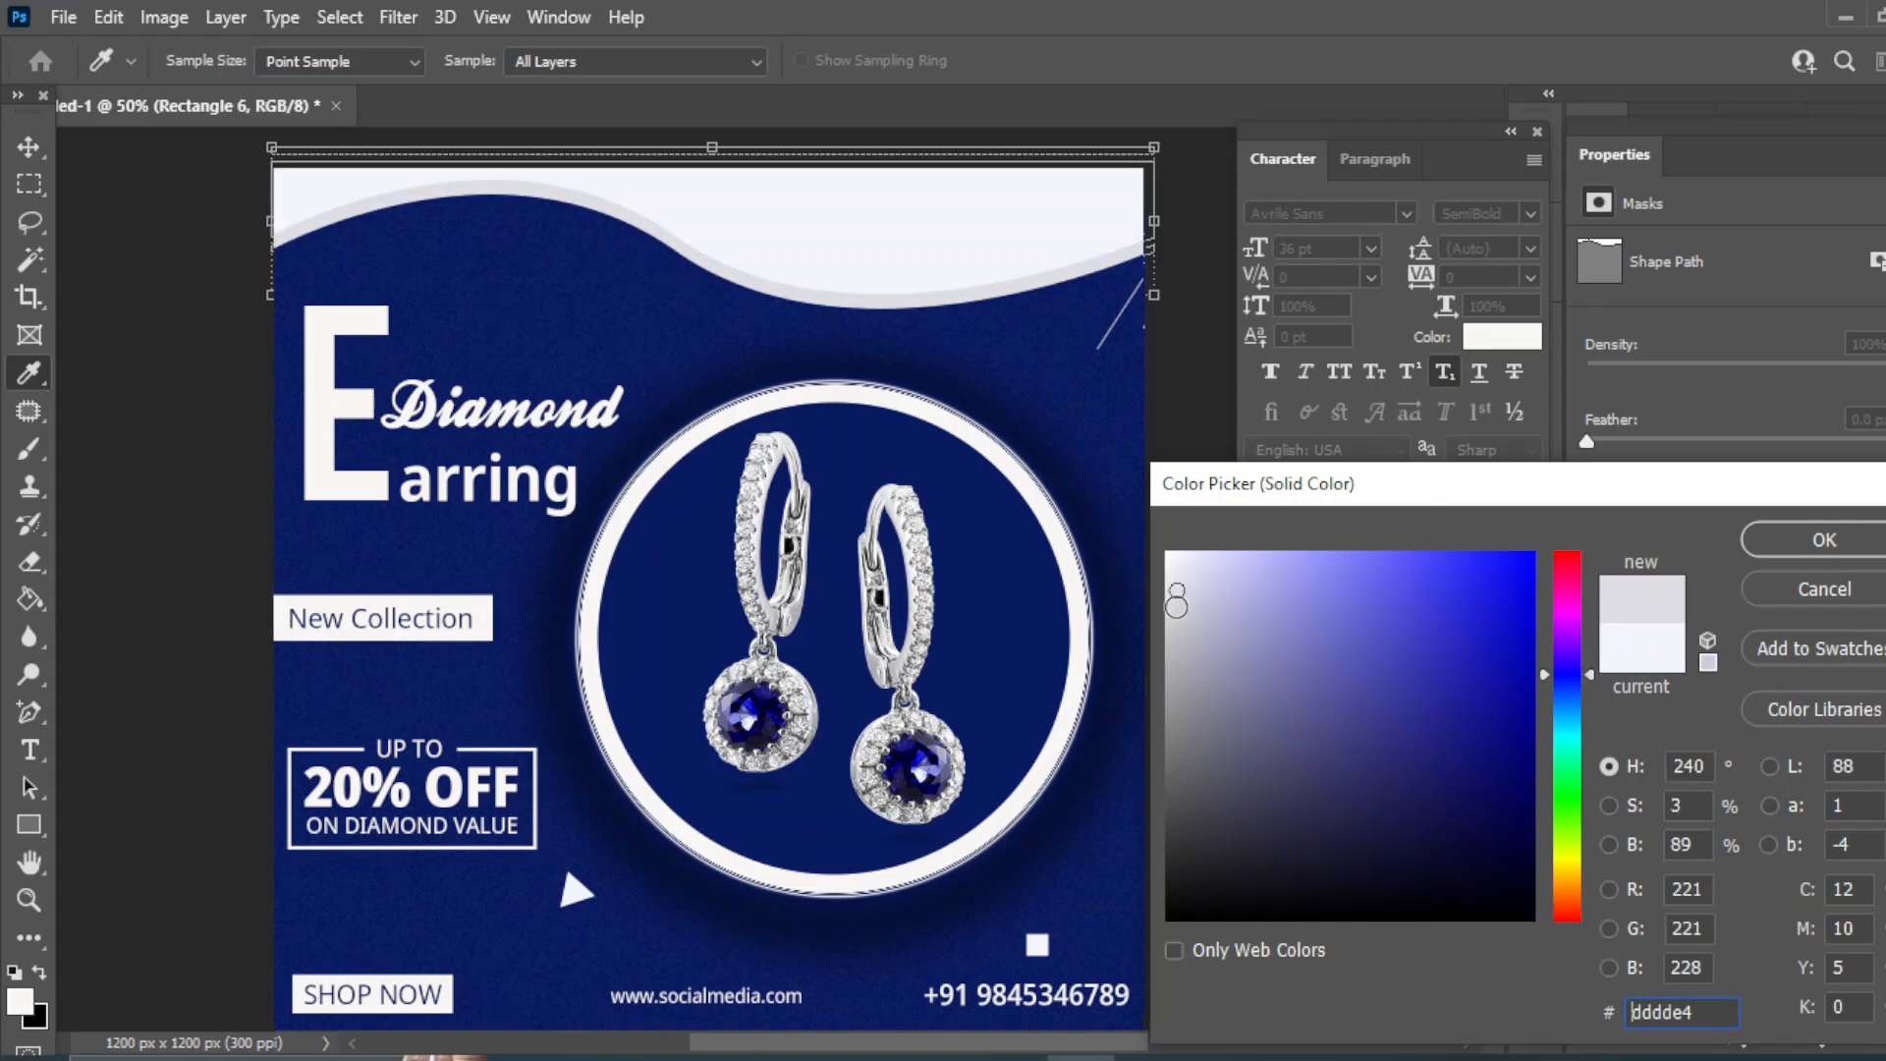
click(1176, 608)
click(1824, 539)
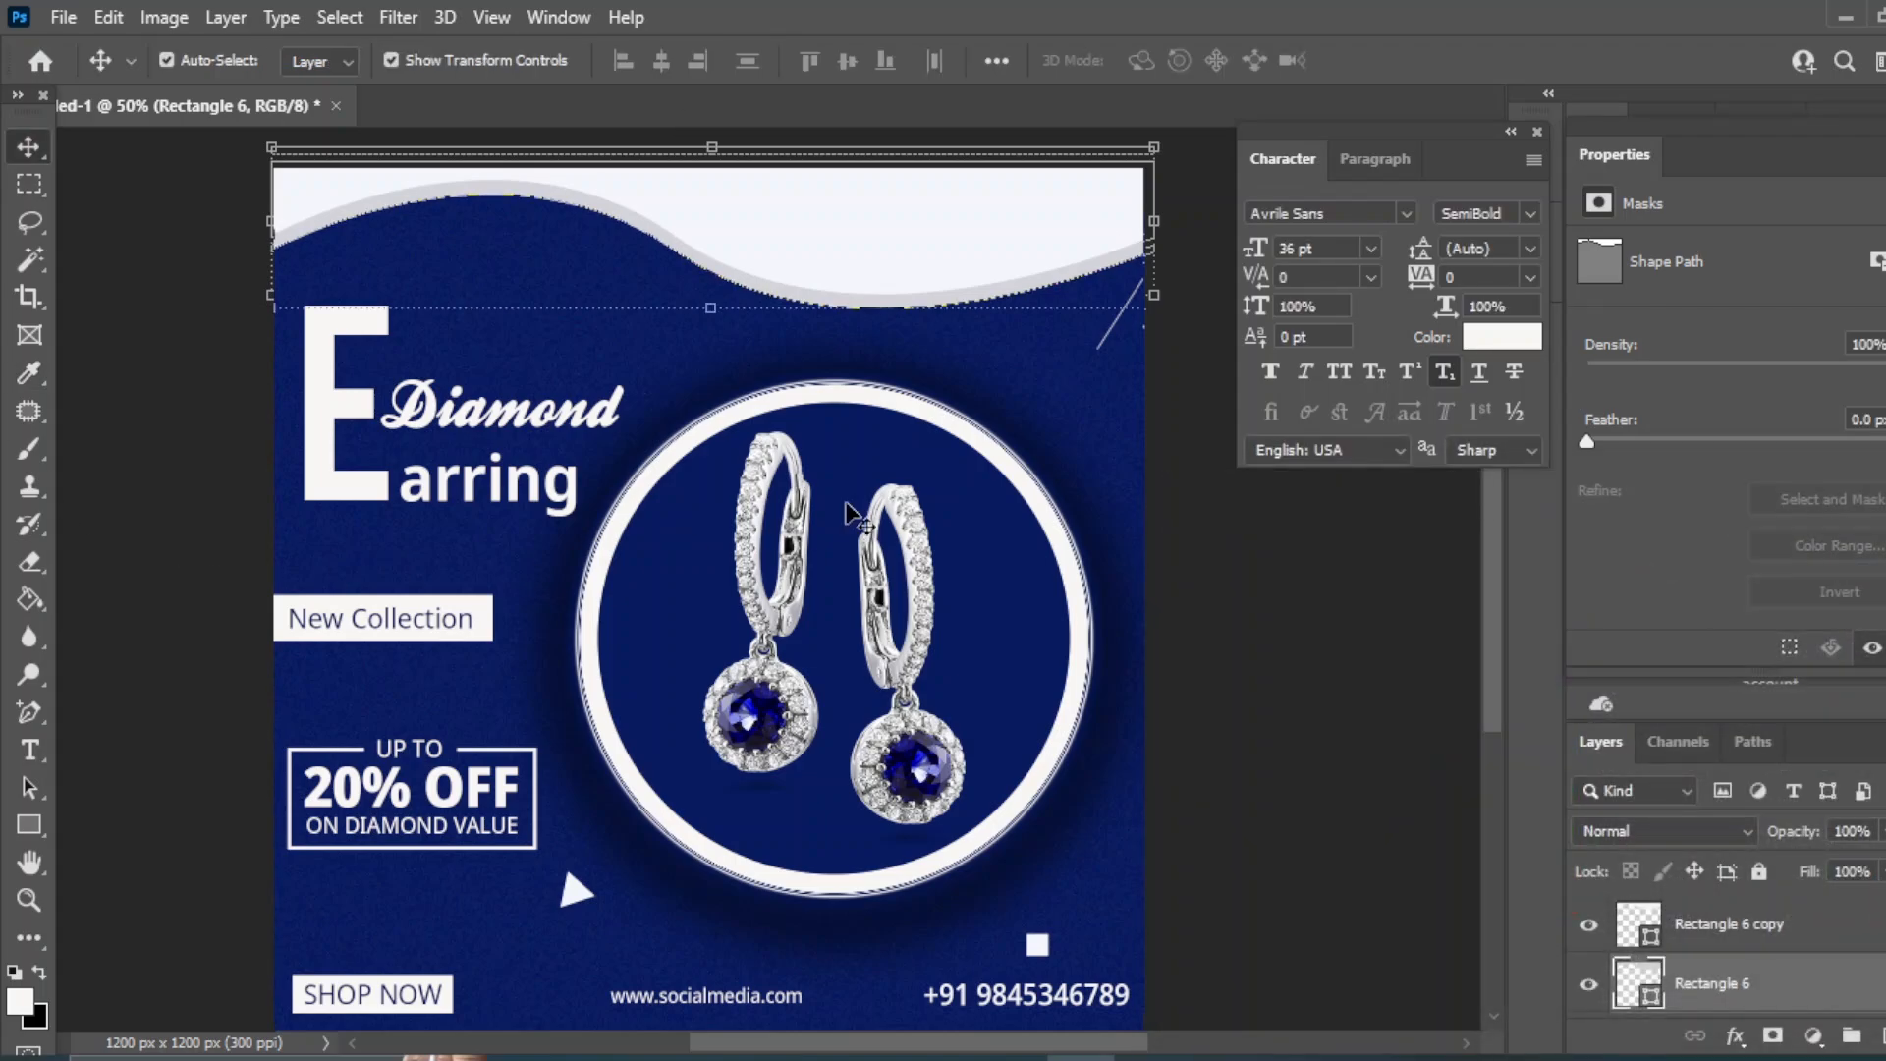
- Place the lighting effect PNG, scale it to about 5% and set it on the earring tops
click(971, 1043)
mouse_move(540, 329)
mouse_down()
mouse_move(1035, 993)
mouse_move(522, 350)
mouse_up()
drag(285, 975, 960, 380)
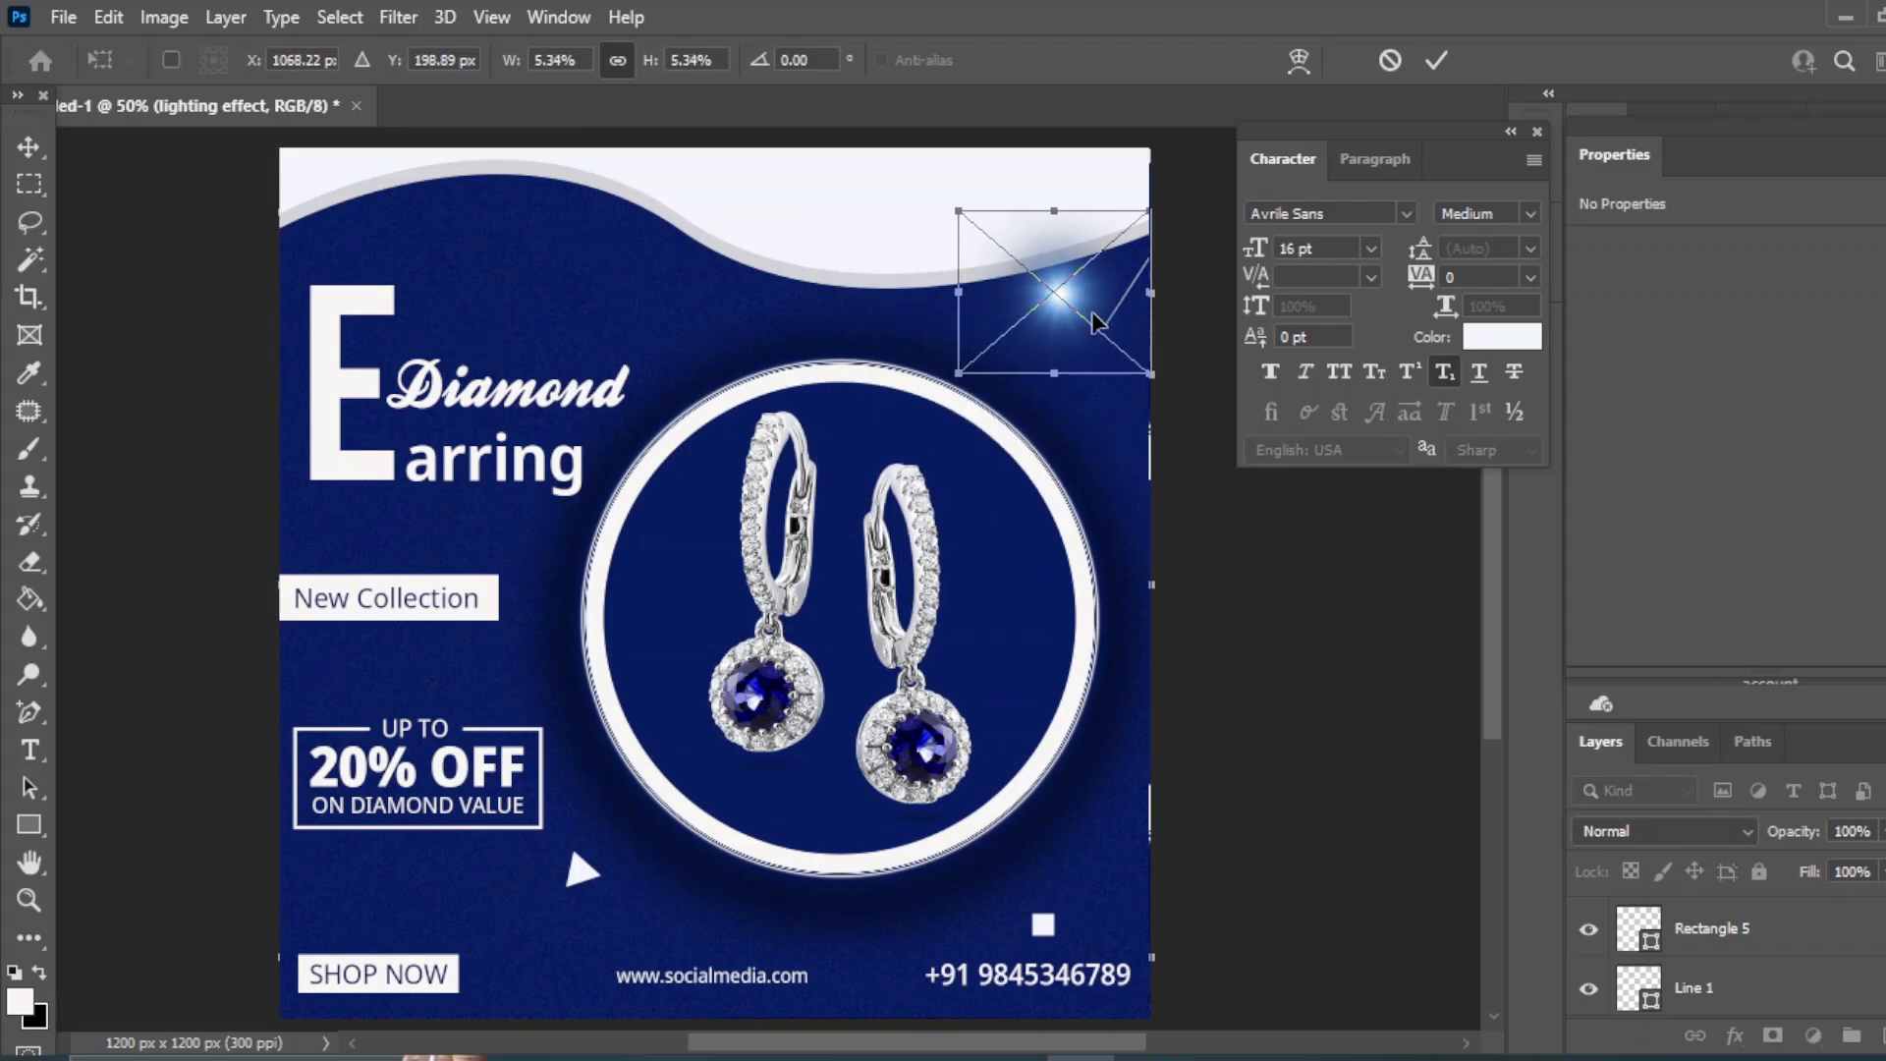
drag(1130, 294, 968, 425)
drag(806, 545, 921, 502)
key(Return)
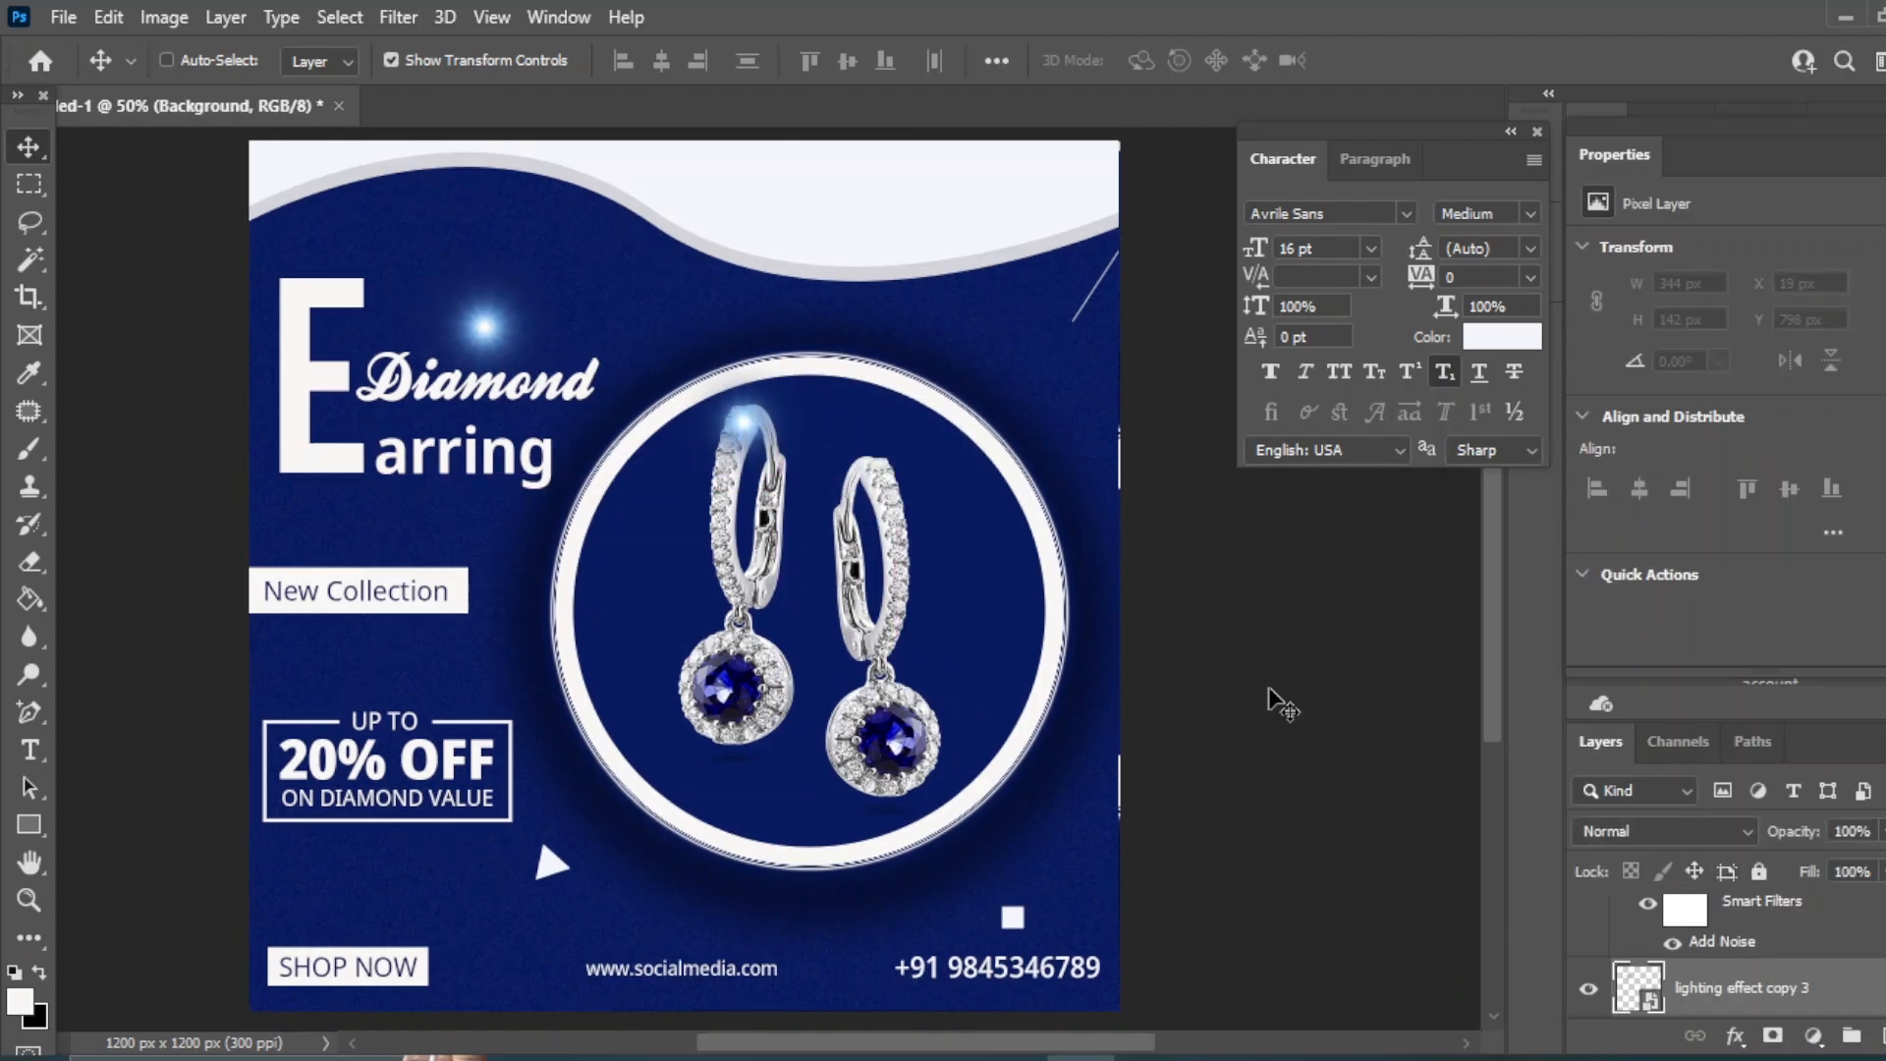
- Add glow copies above 'Diamond' and along the circle's rim
key(ctrl+alt+z)
key(ctrl+alt+z)
key(ctrl+alt+z)
key(ctrl+alt+z)
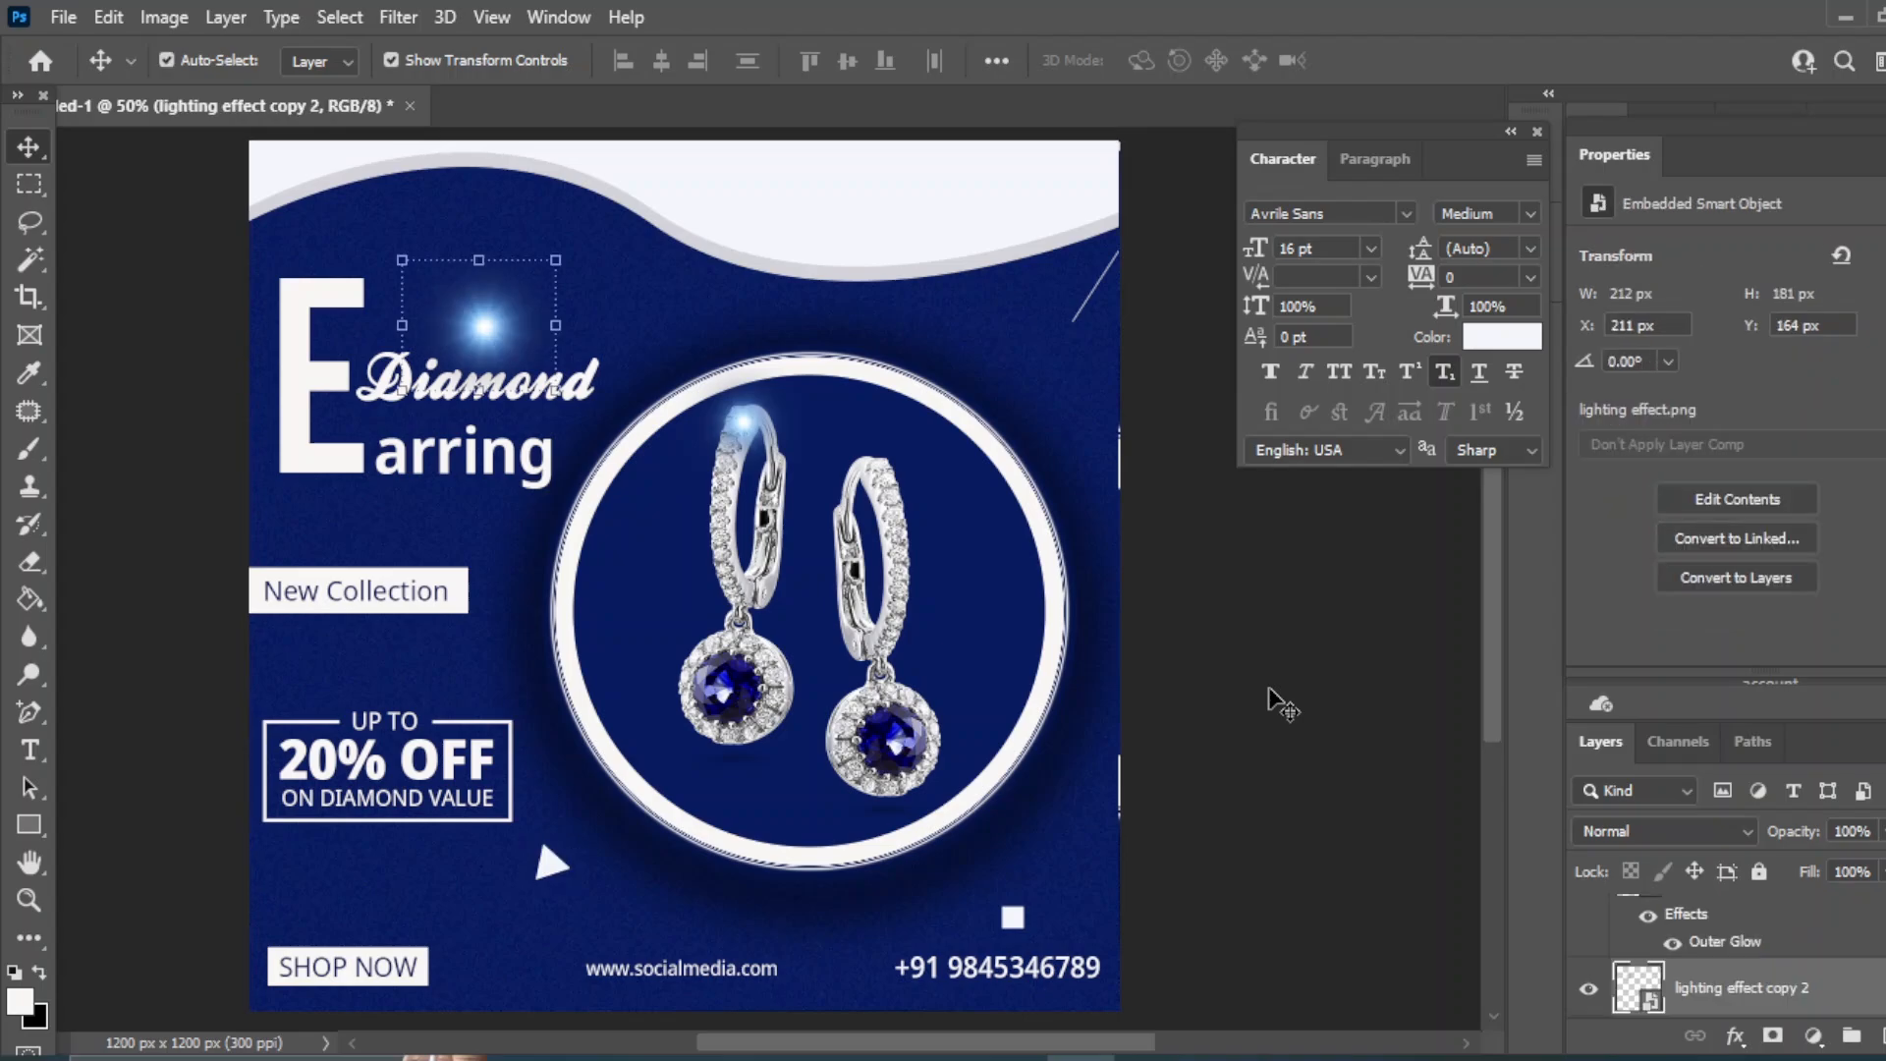
key(ctrl+alt+z)
key(ctrl+alt+z)
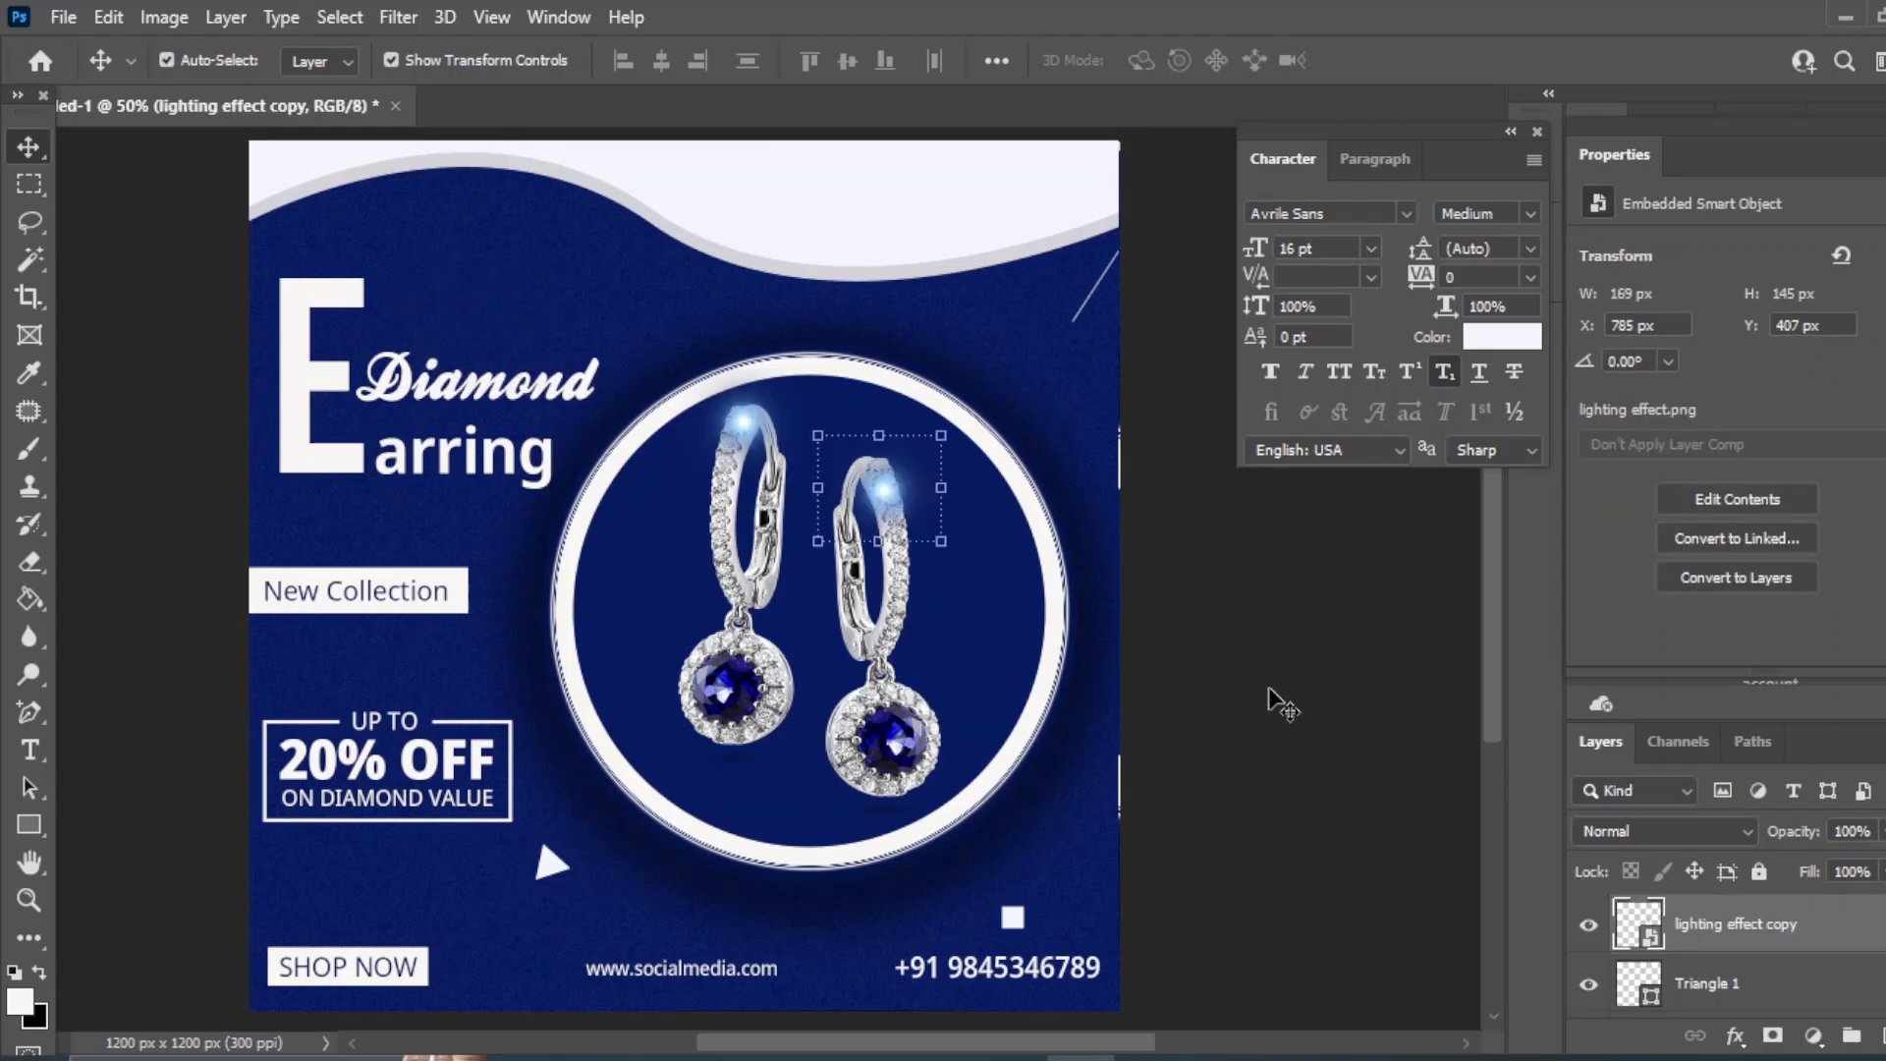
key(ctrl+alt+z)
key(ctrl+shift+z)
key(ctrl+shift+z)
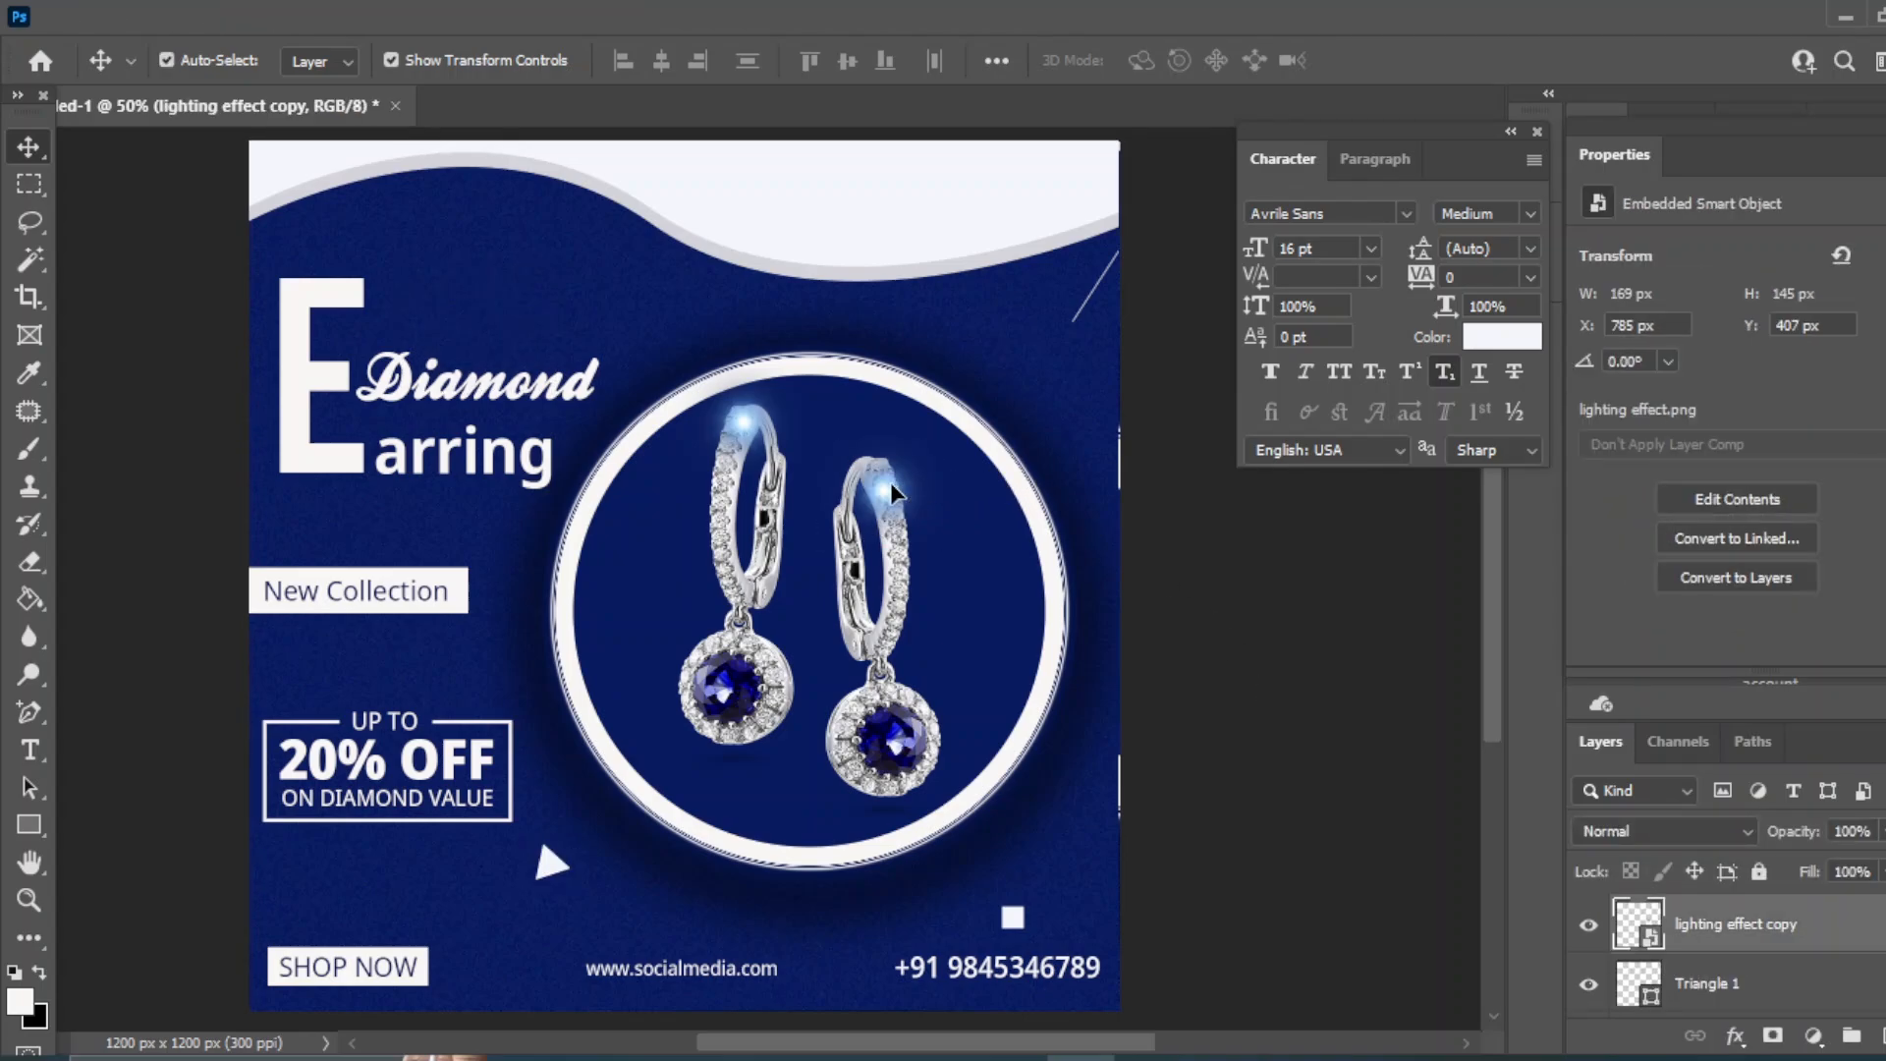
drag(887, 498, 472, 349)
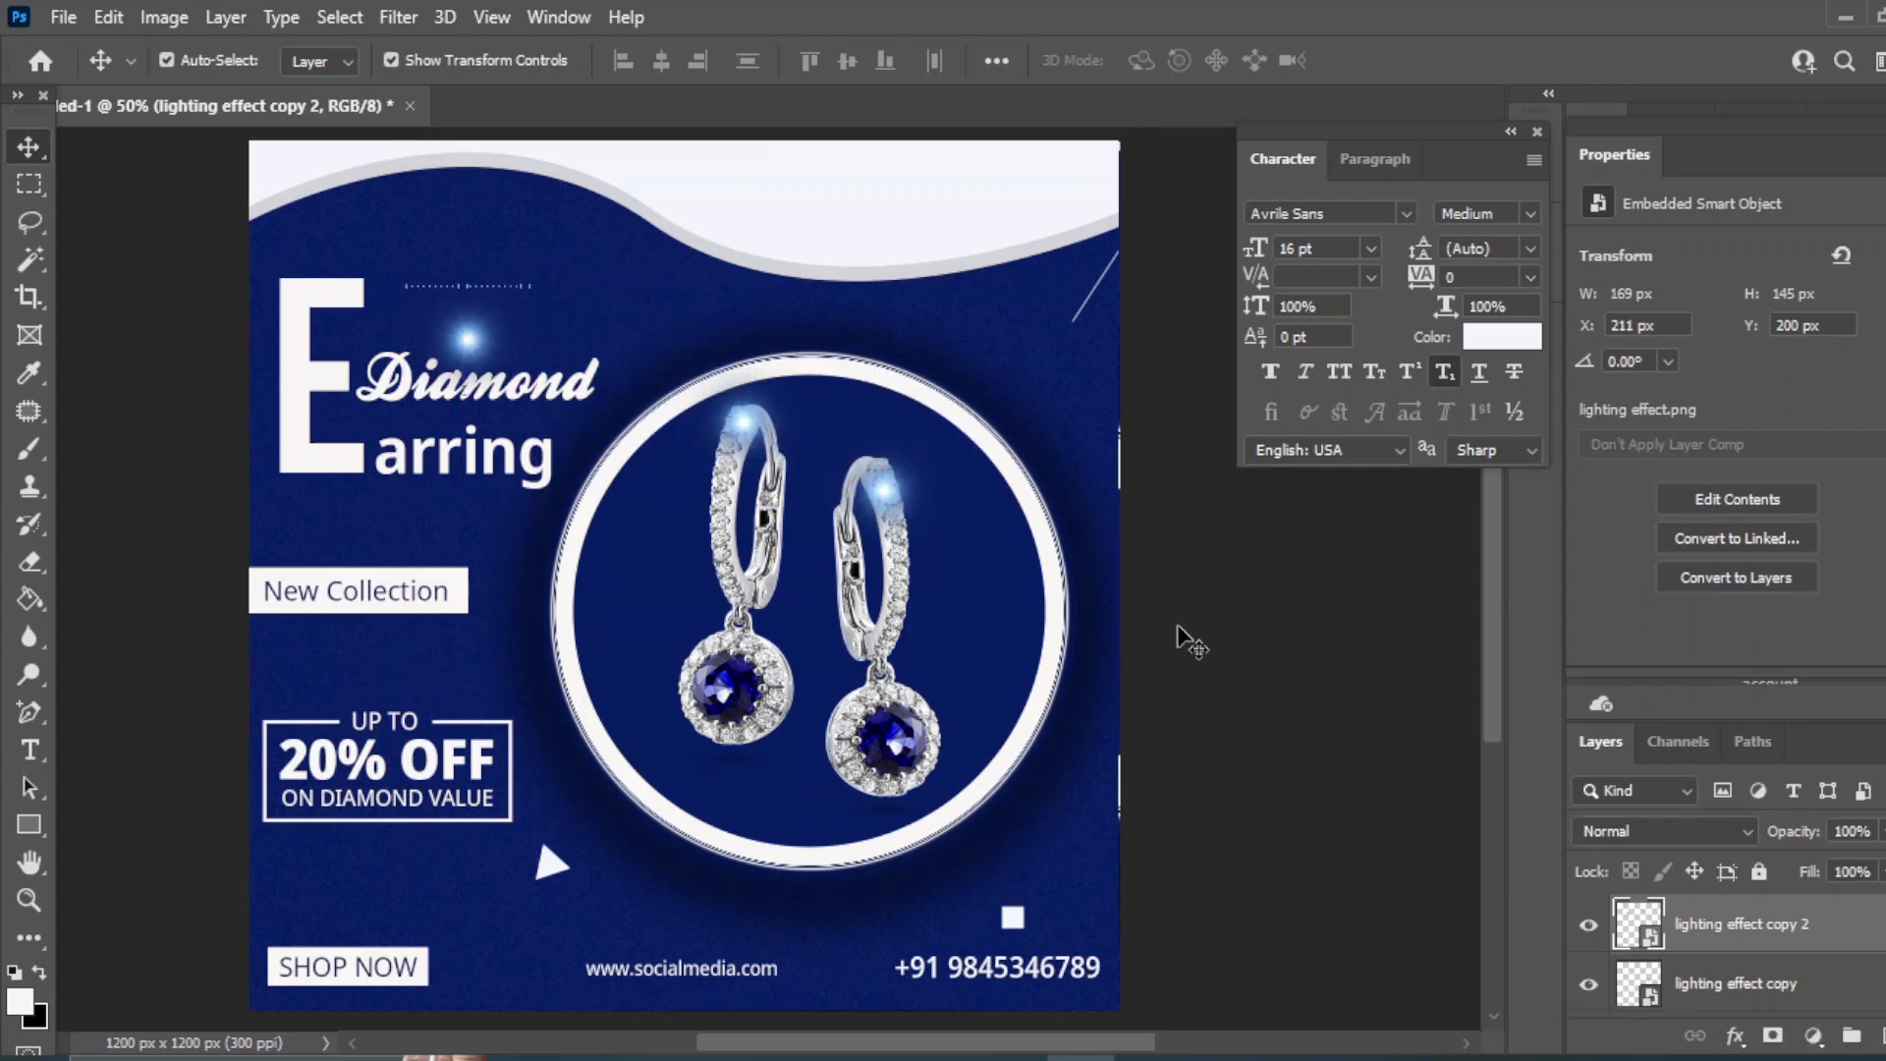
click(885, 487)
drag(885, 487, 819, 359)
click(1380, 752)
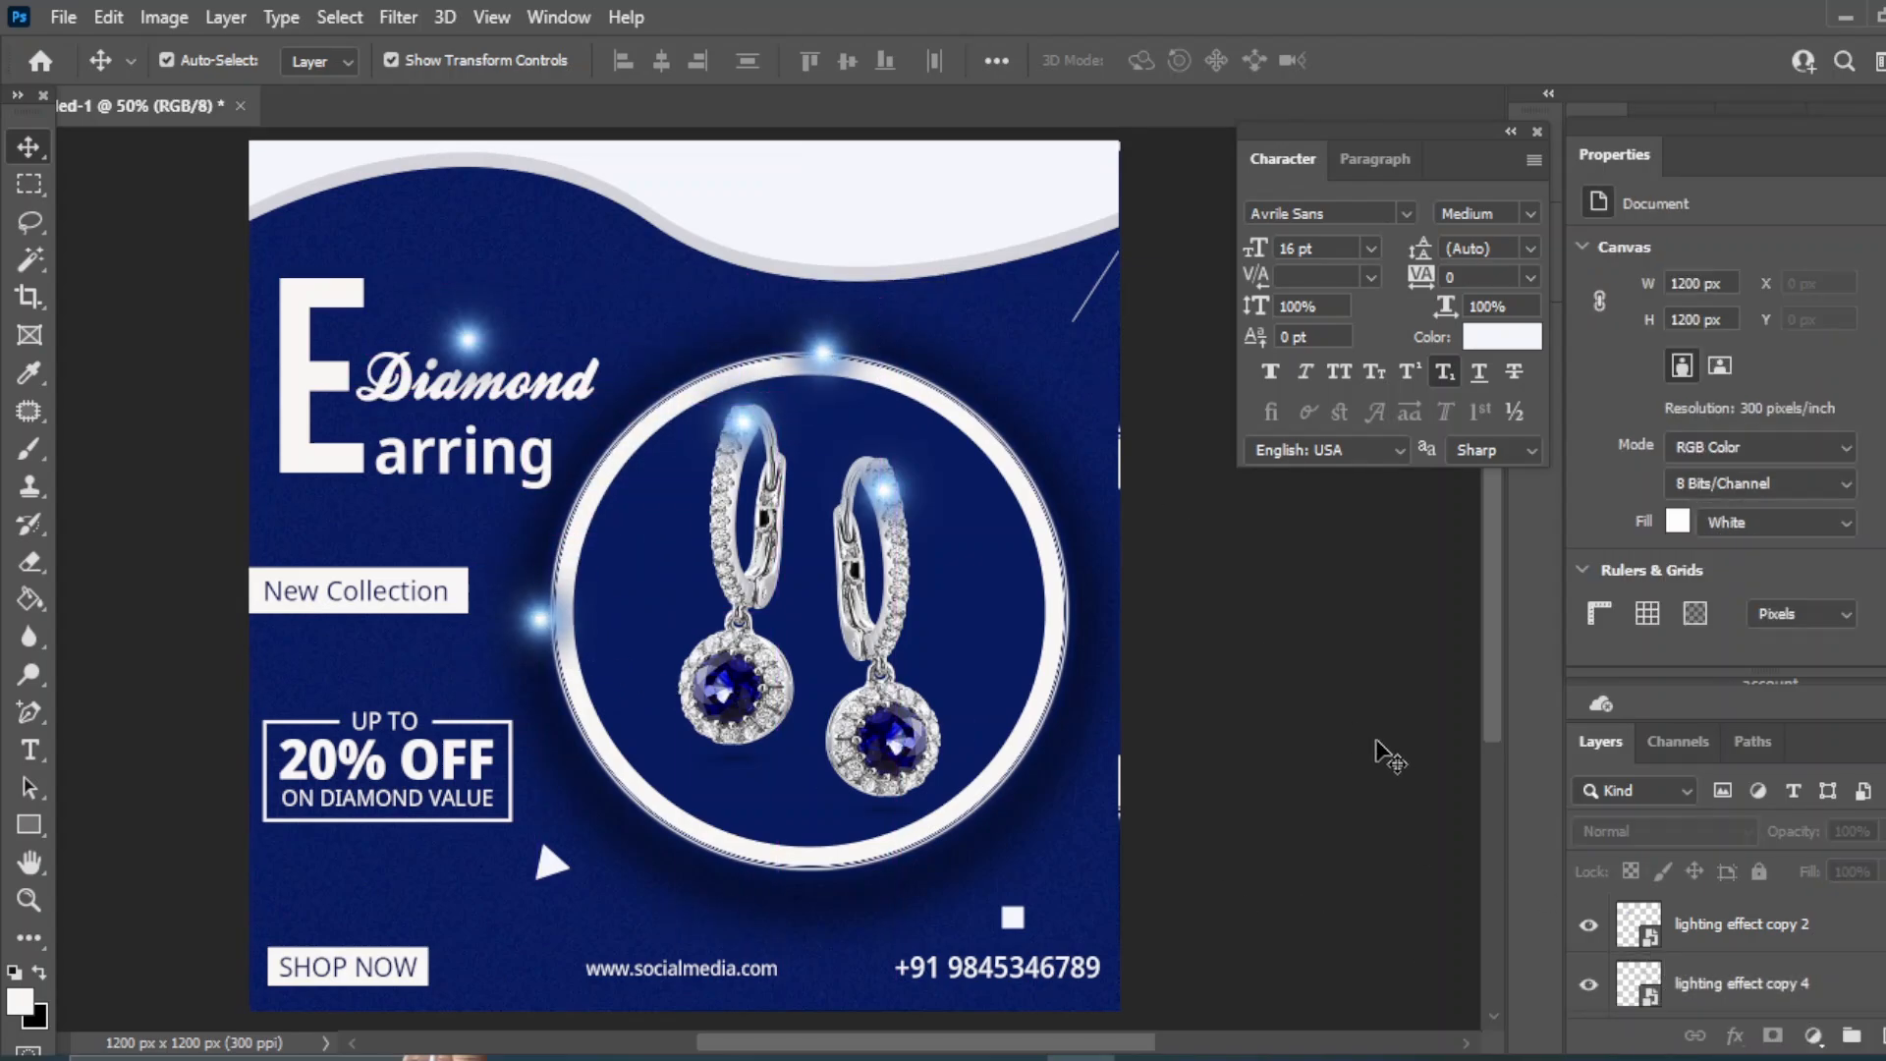